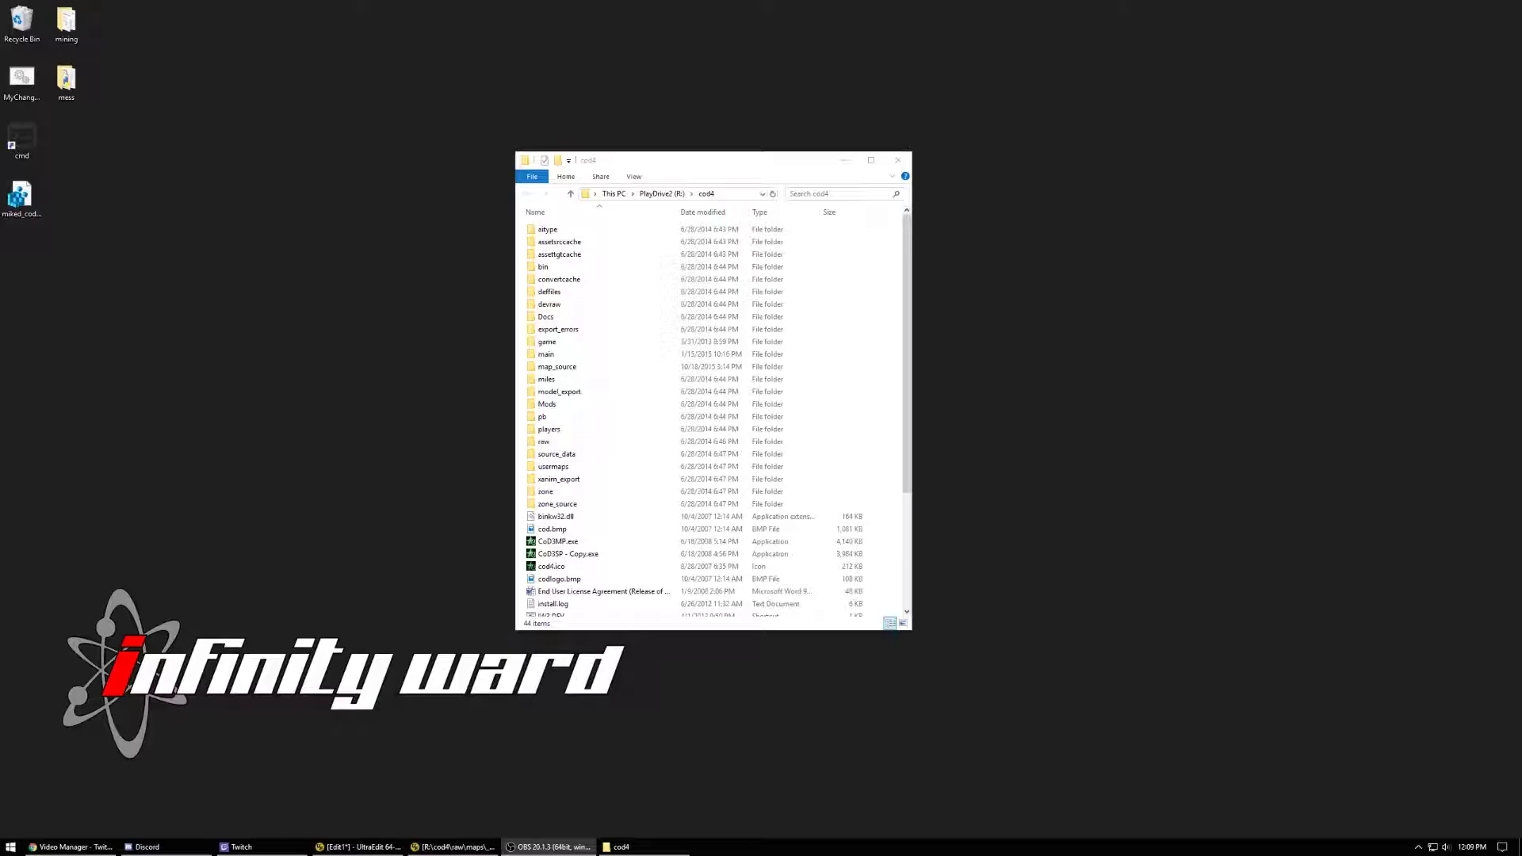
# Step: Bring the cod4 folder window into focus, shift it slightly and show its full folder path
pyautogui.click(910, 327)
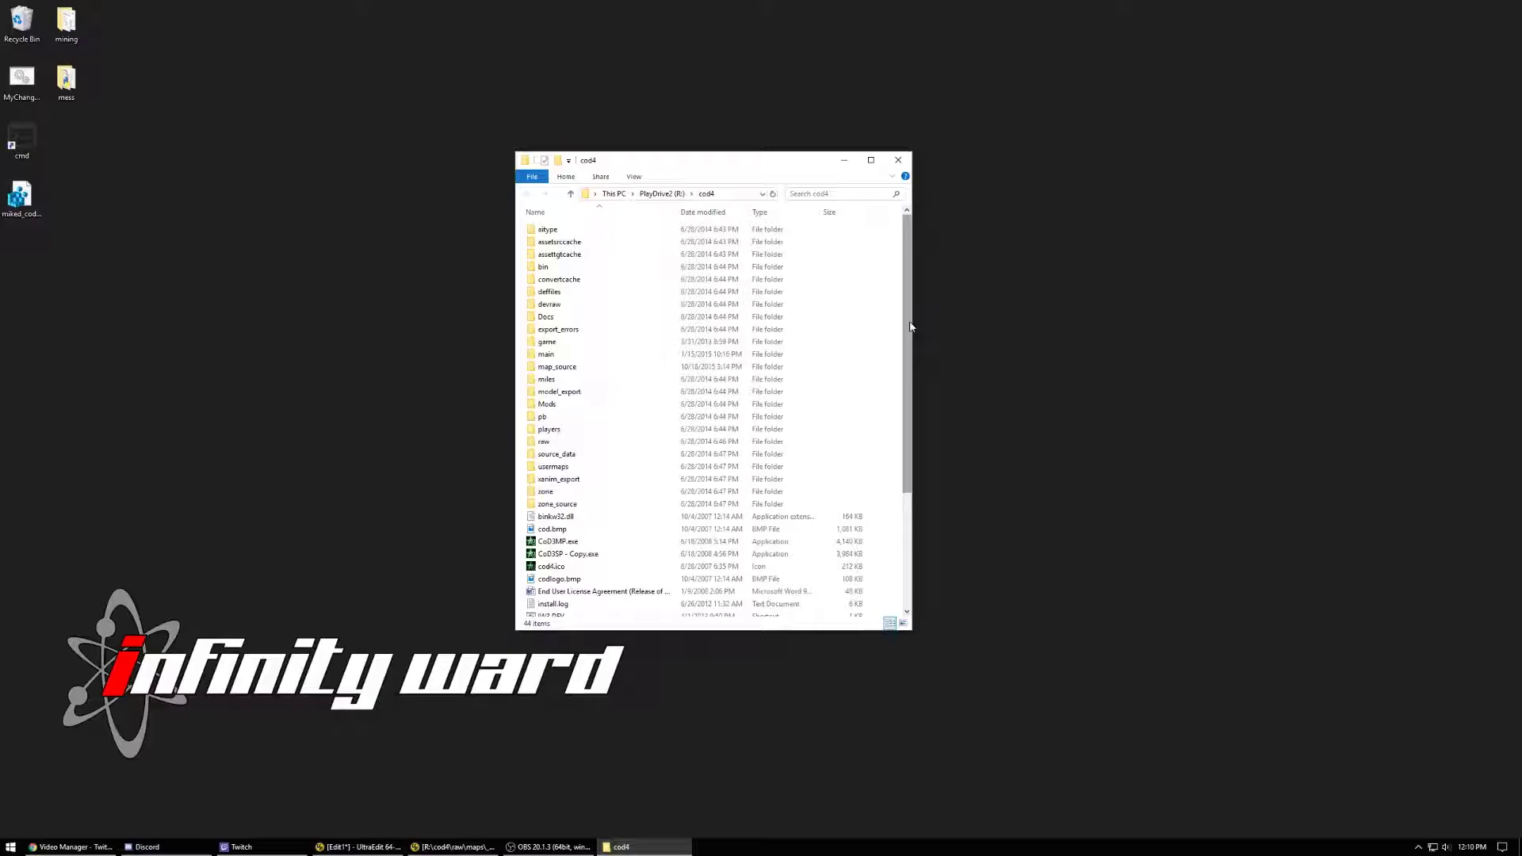
pyautogui.moveTo(713, 160); pyautogui.dragTo(707, 151)
pyautogui.click(716, 187)
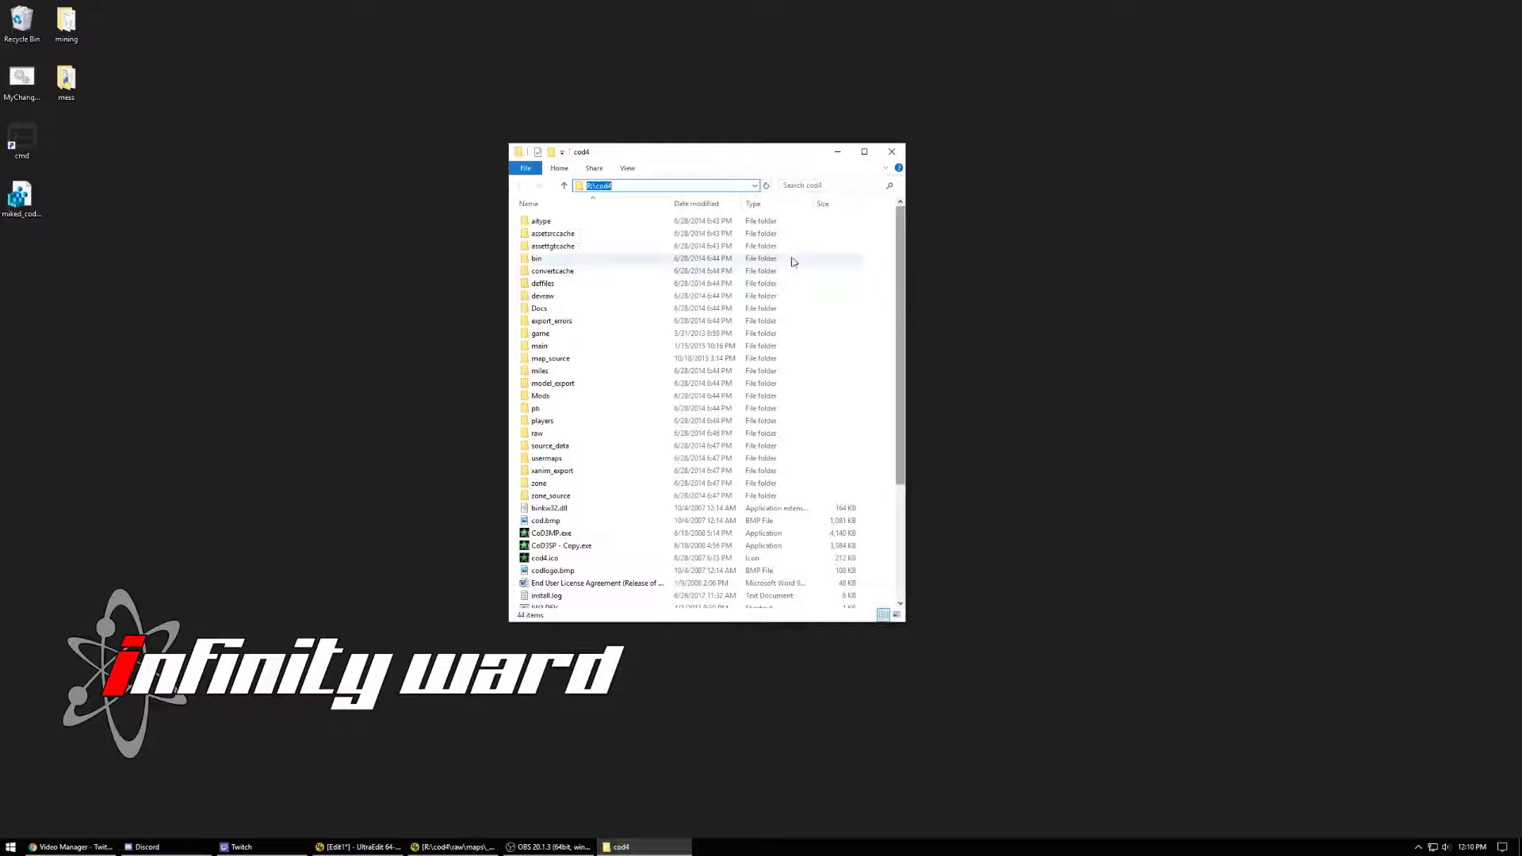
# Step: Point out the aitype, assetsrccache, bin, convertcache, deffiles, model_export and xanim_export folders in the cod4 directory
pyautogui.click(528, 223)
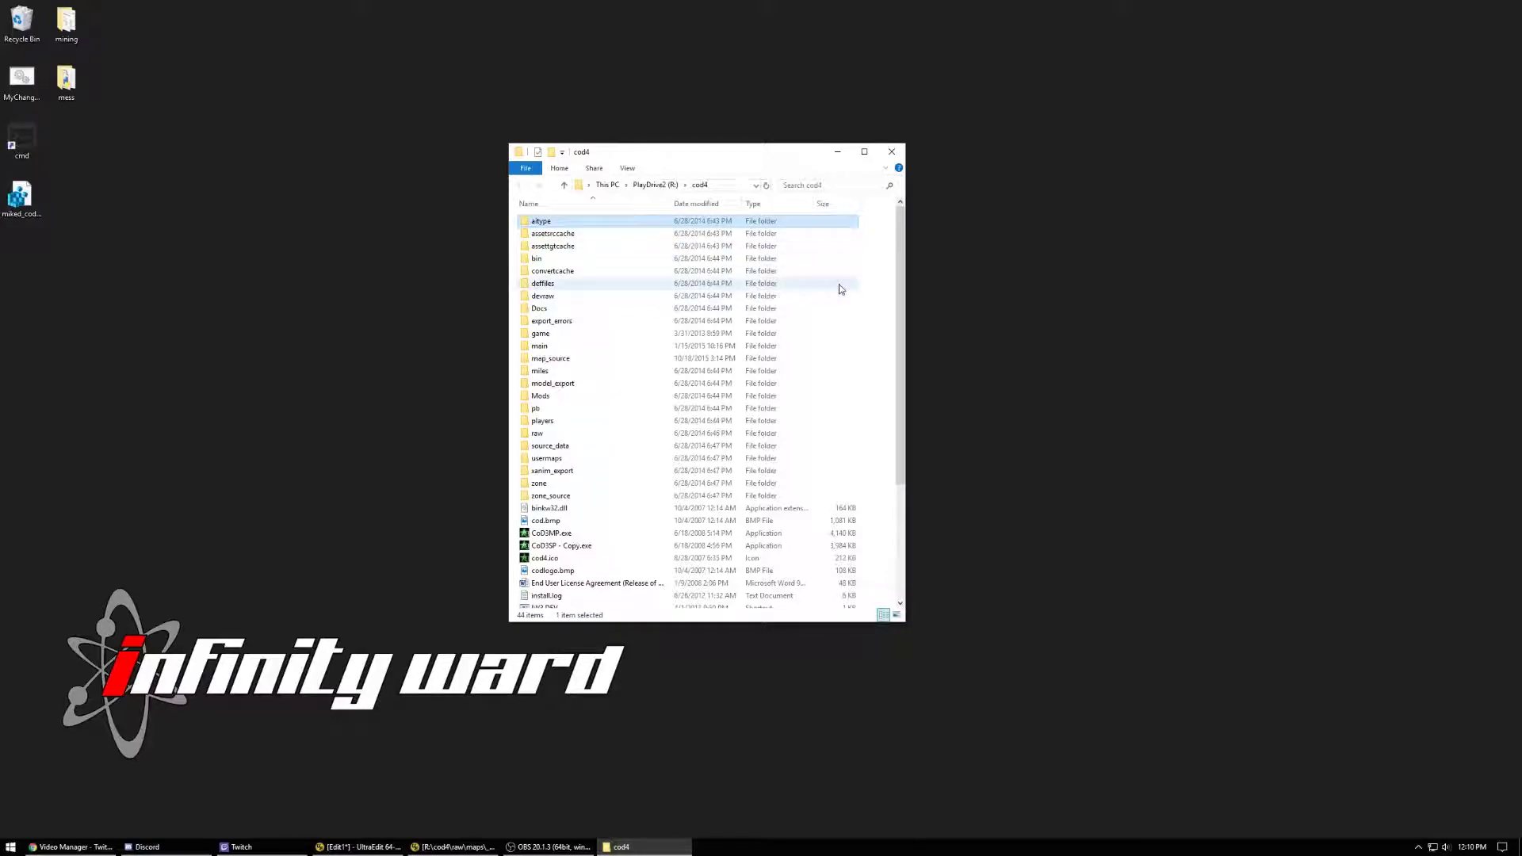
pyautogui.click(869, 284)
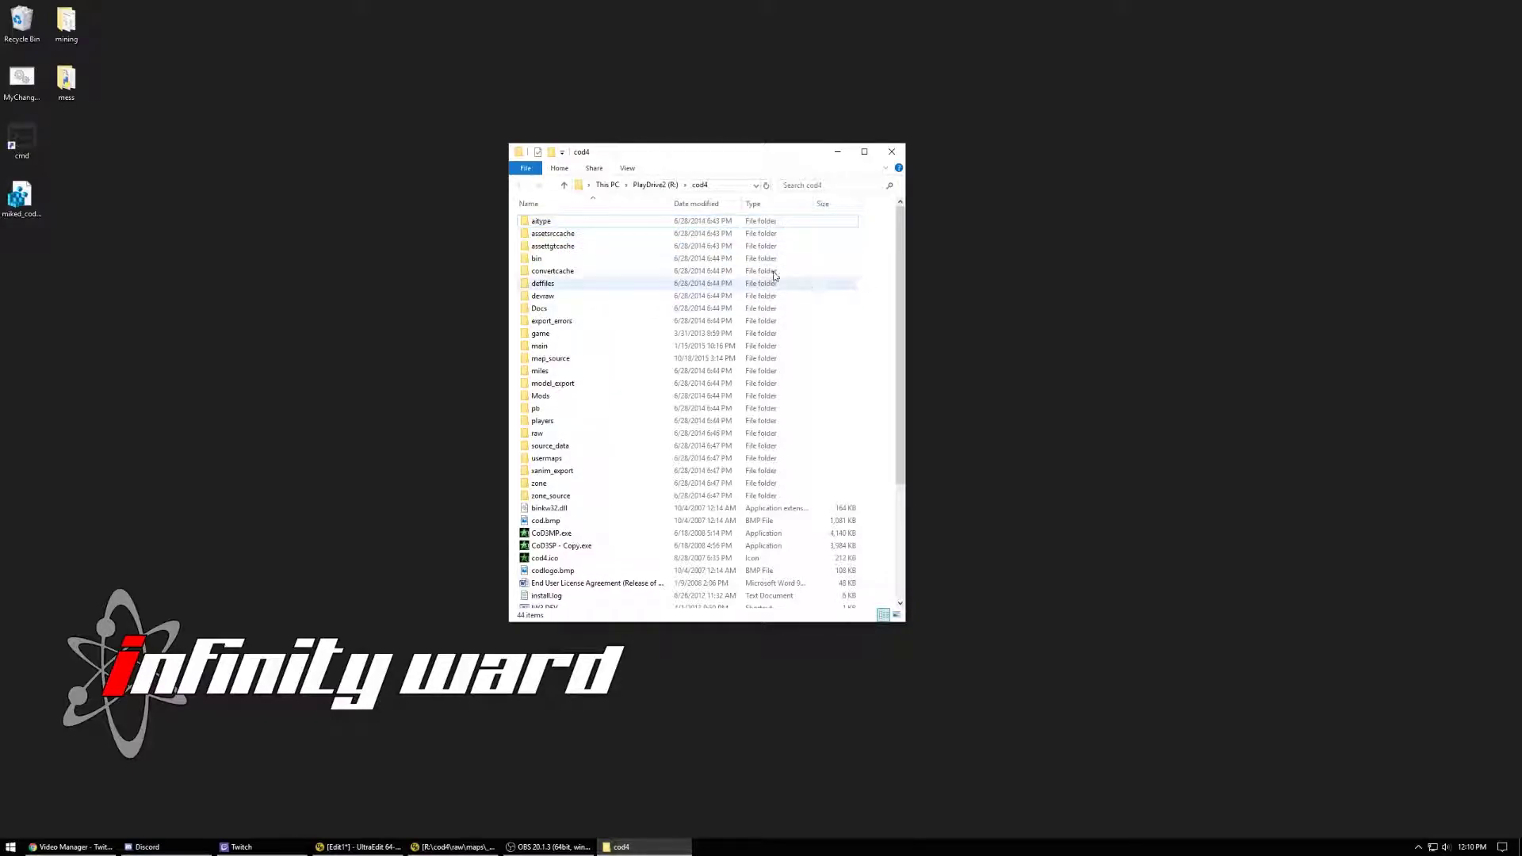
pyautogui.click(566, 236)
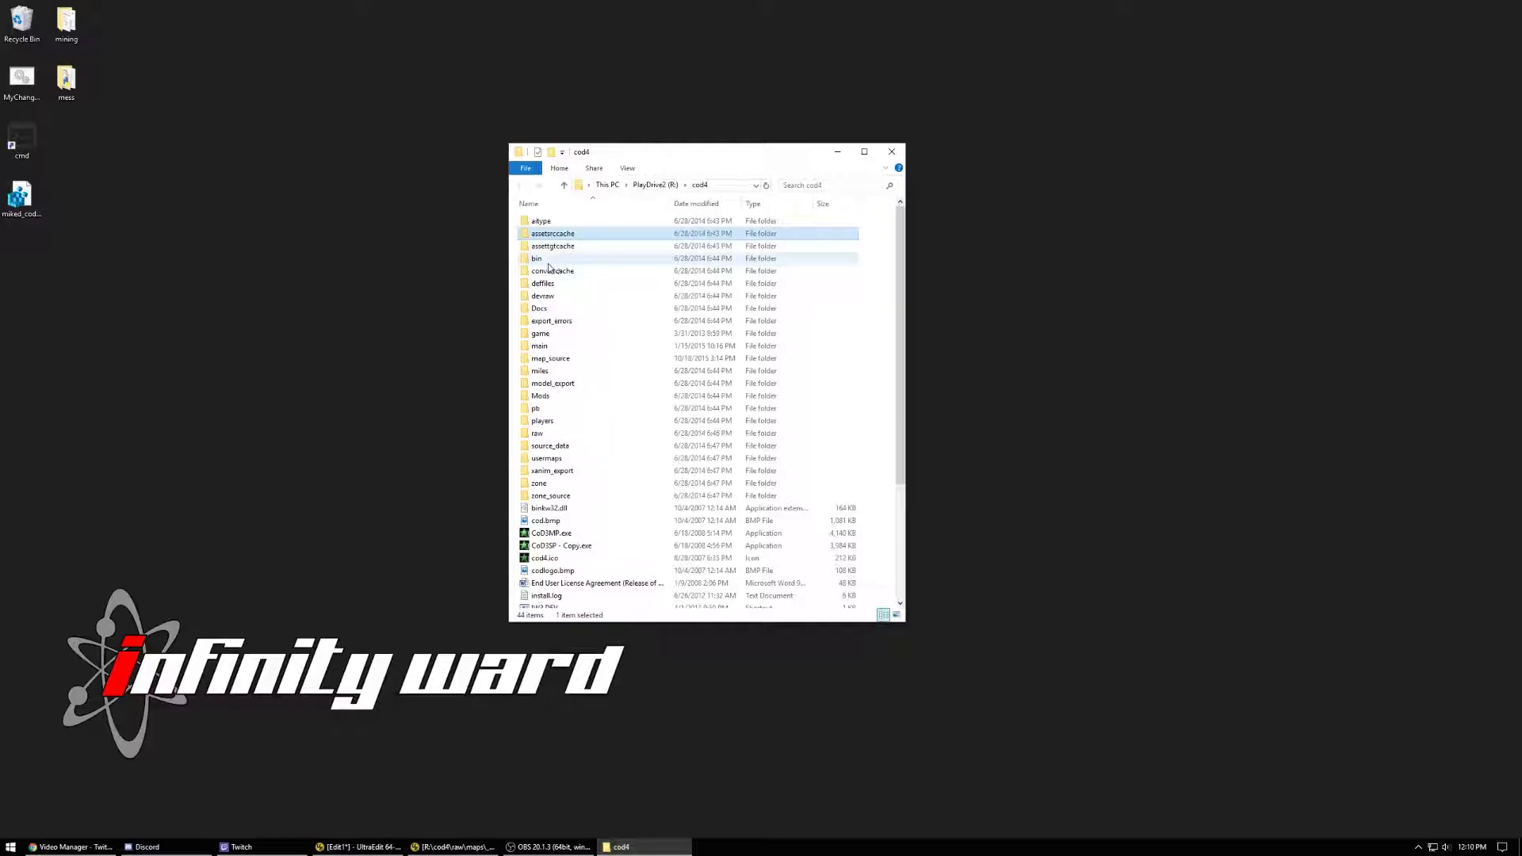
pyautogui.click(568, 258)
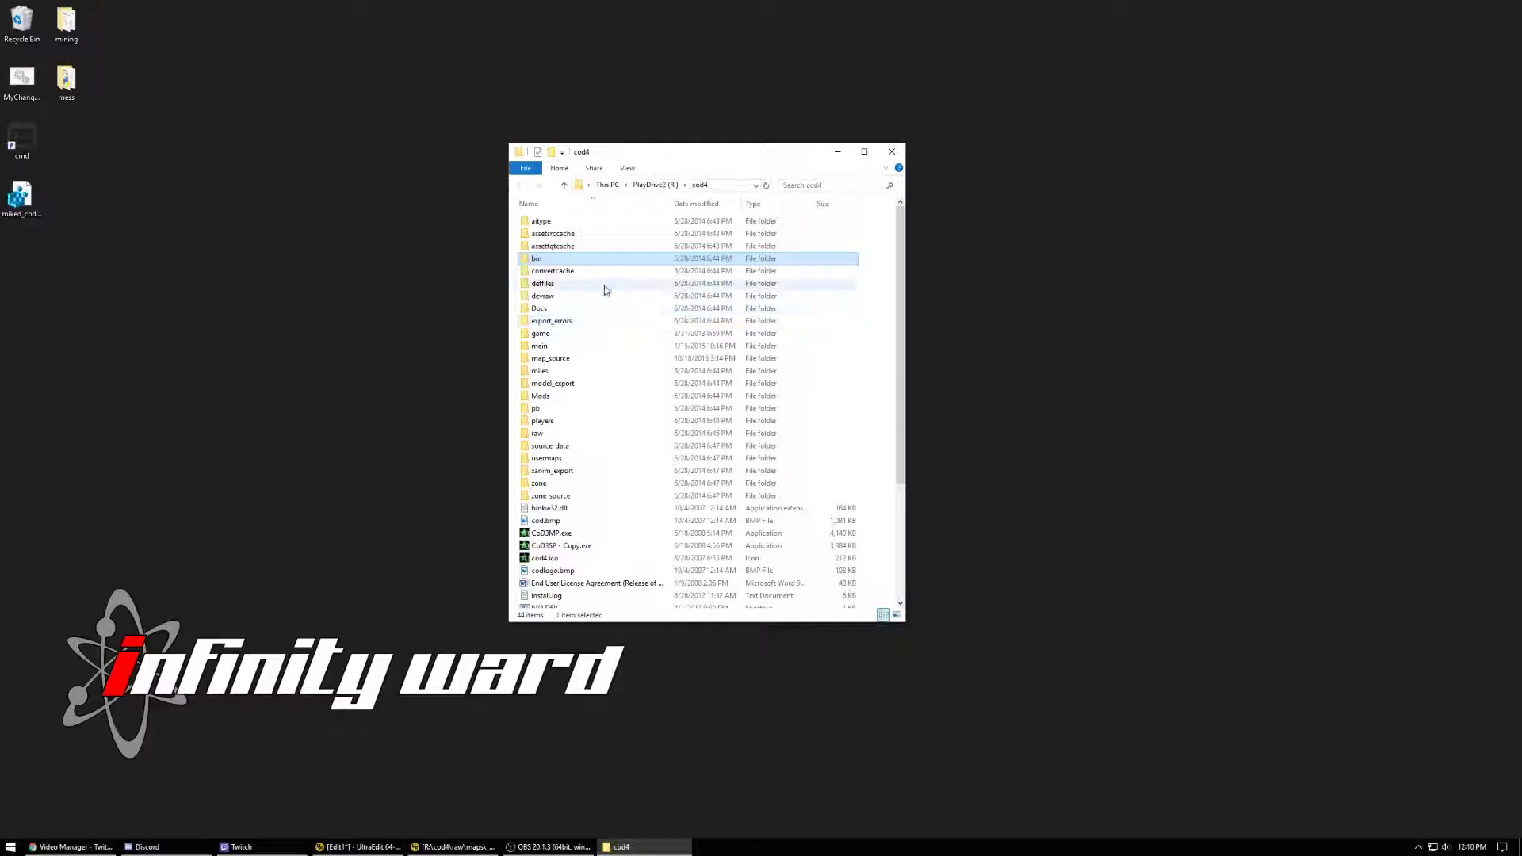
pyautogui.click(570, 272)
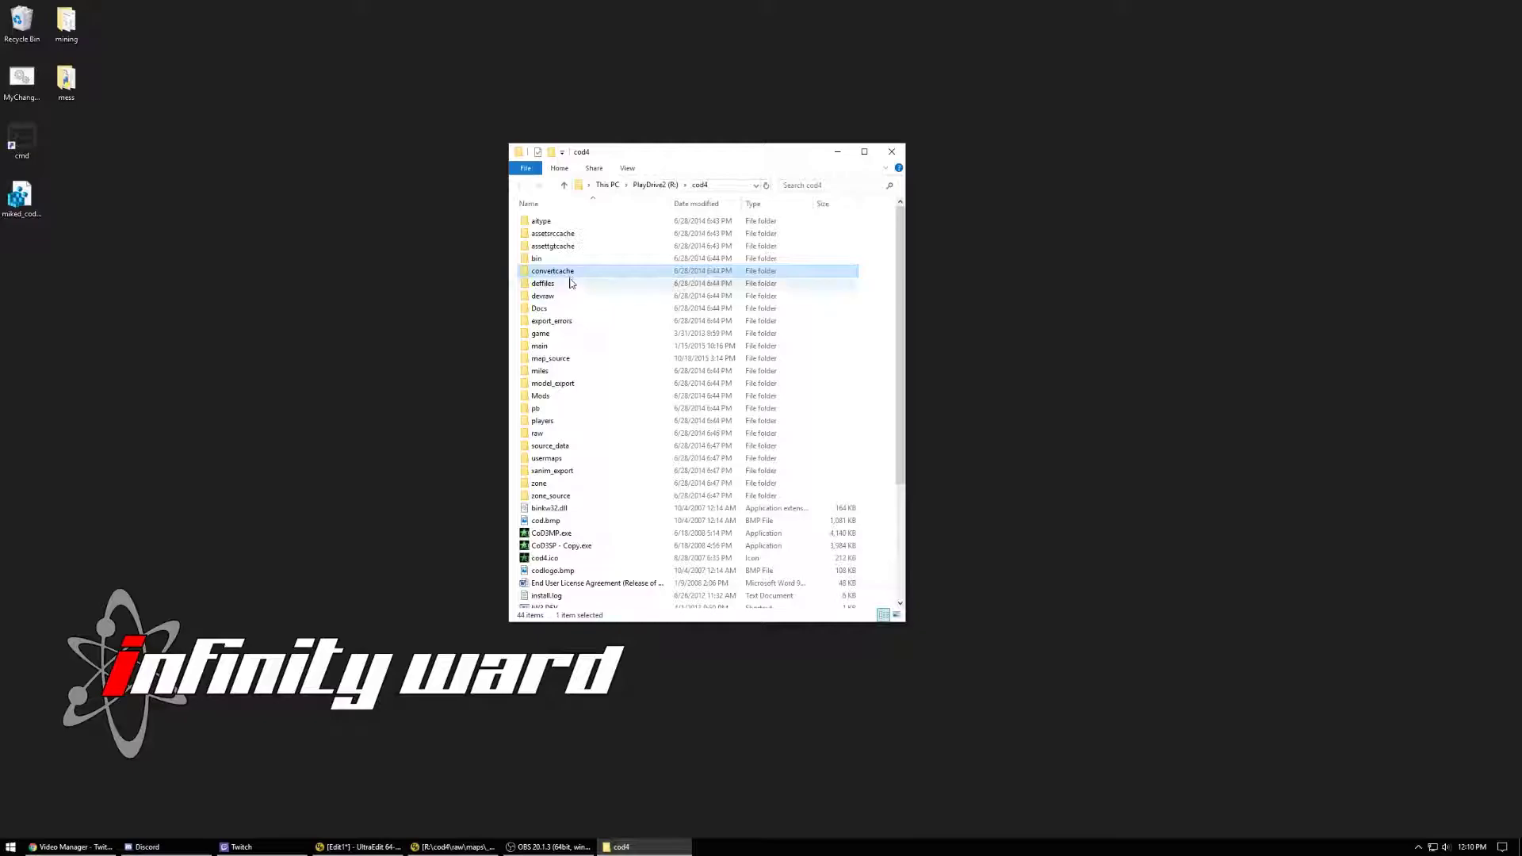
pyautogui.click(571, 283)
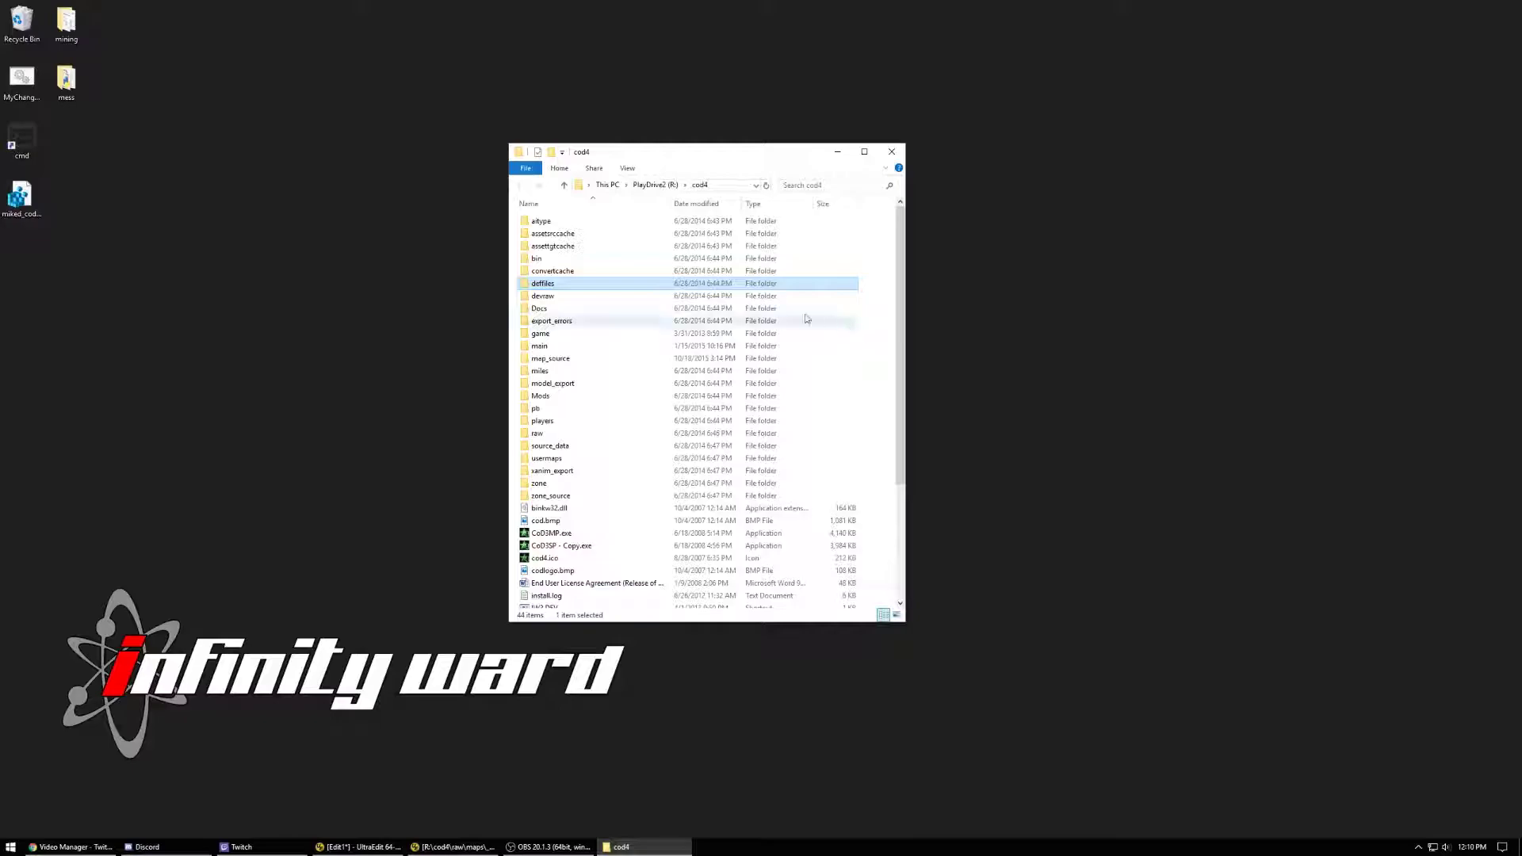
pyautogui.click(557, 384)
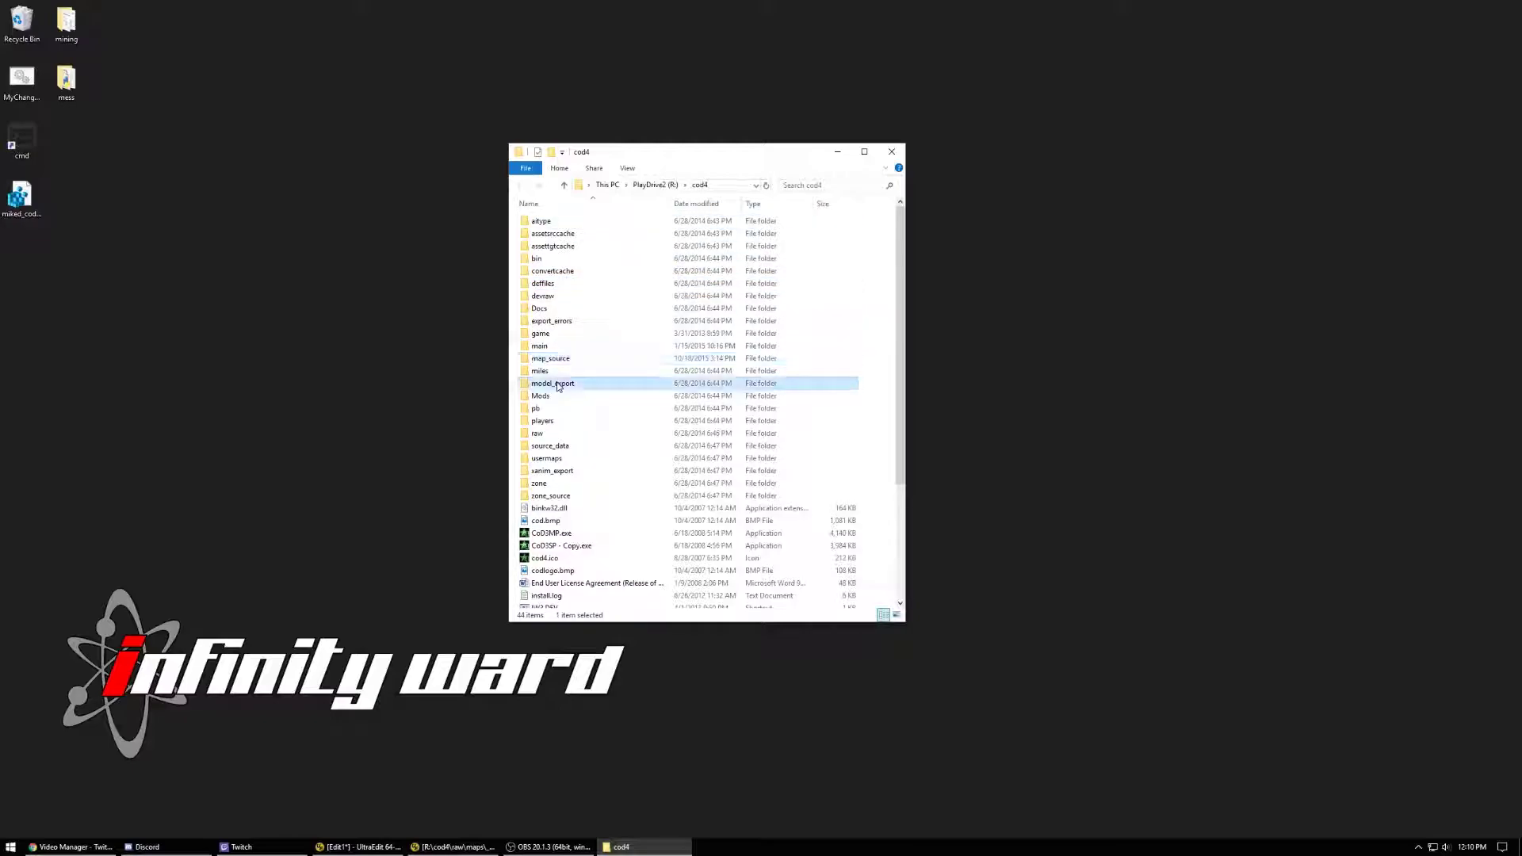
pyautogui.click(577, 473)
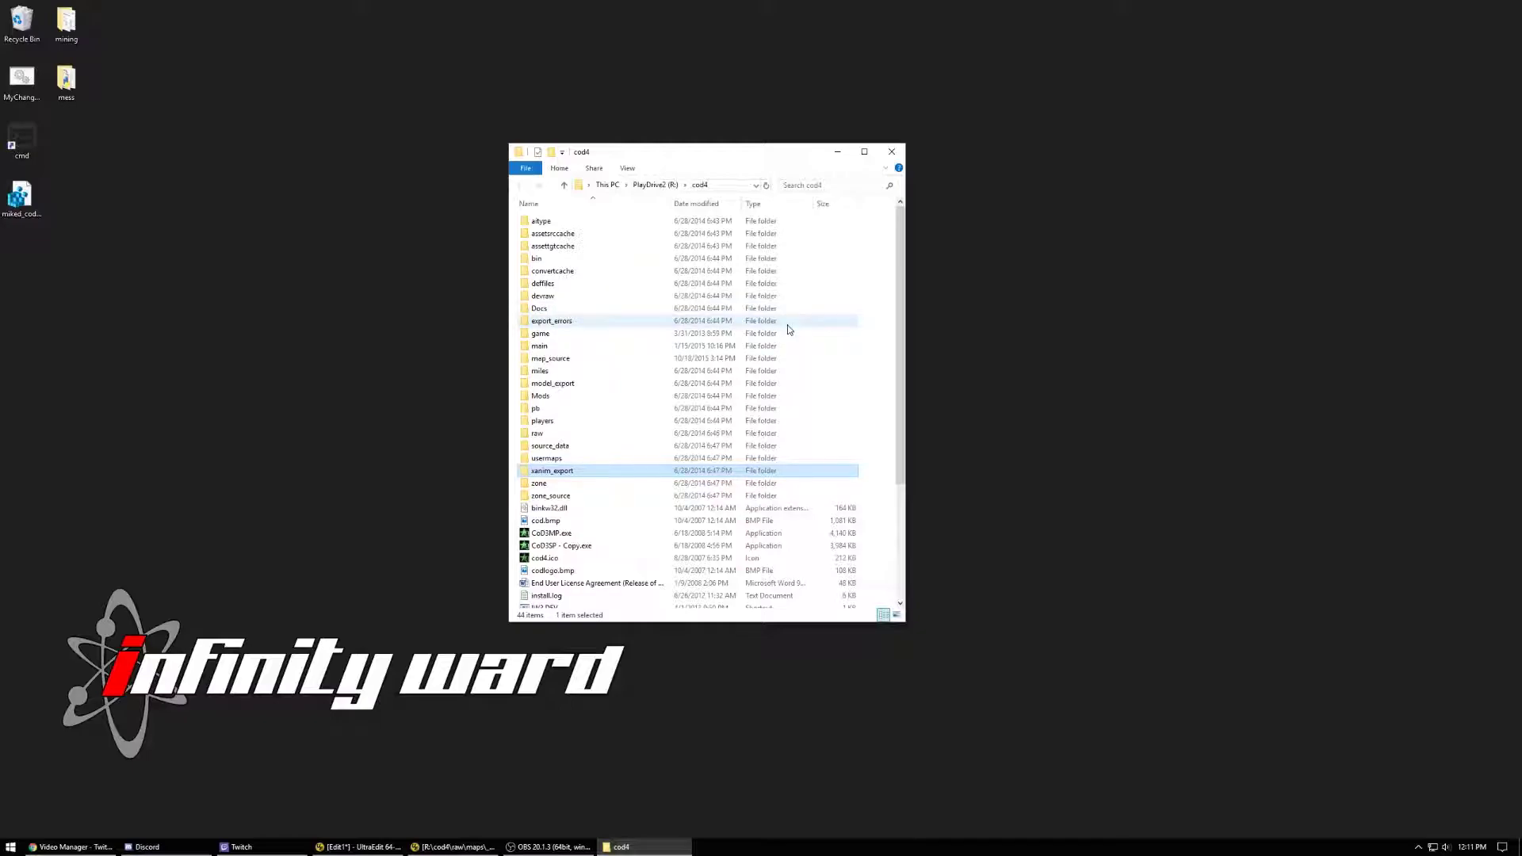
pyautogui.click(588, 271)
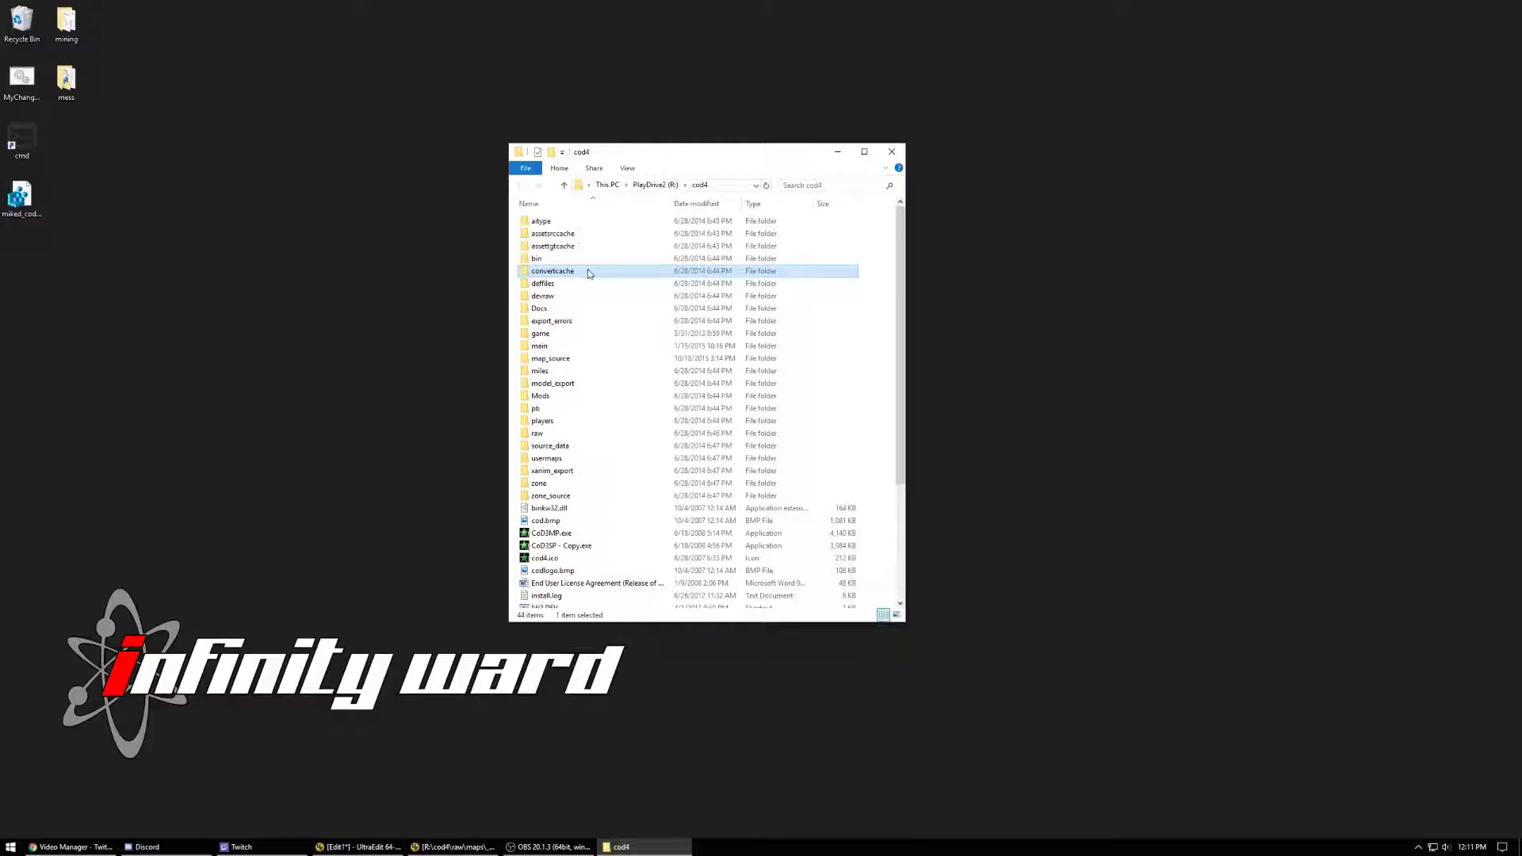
pyautogui.click(565, 283)
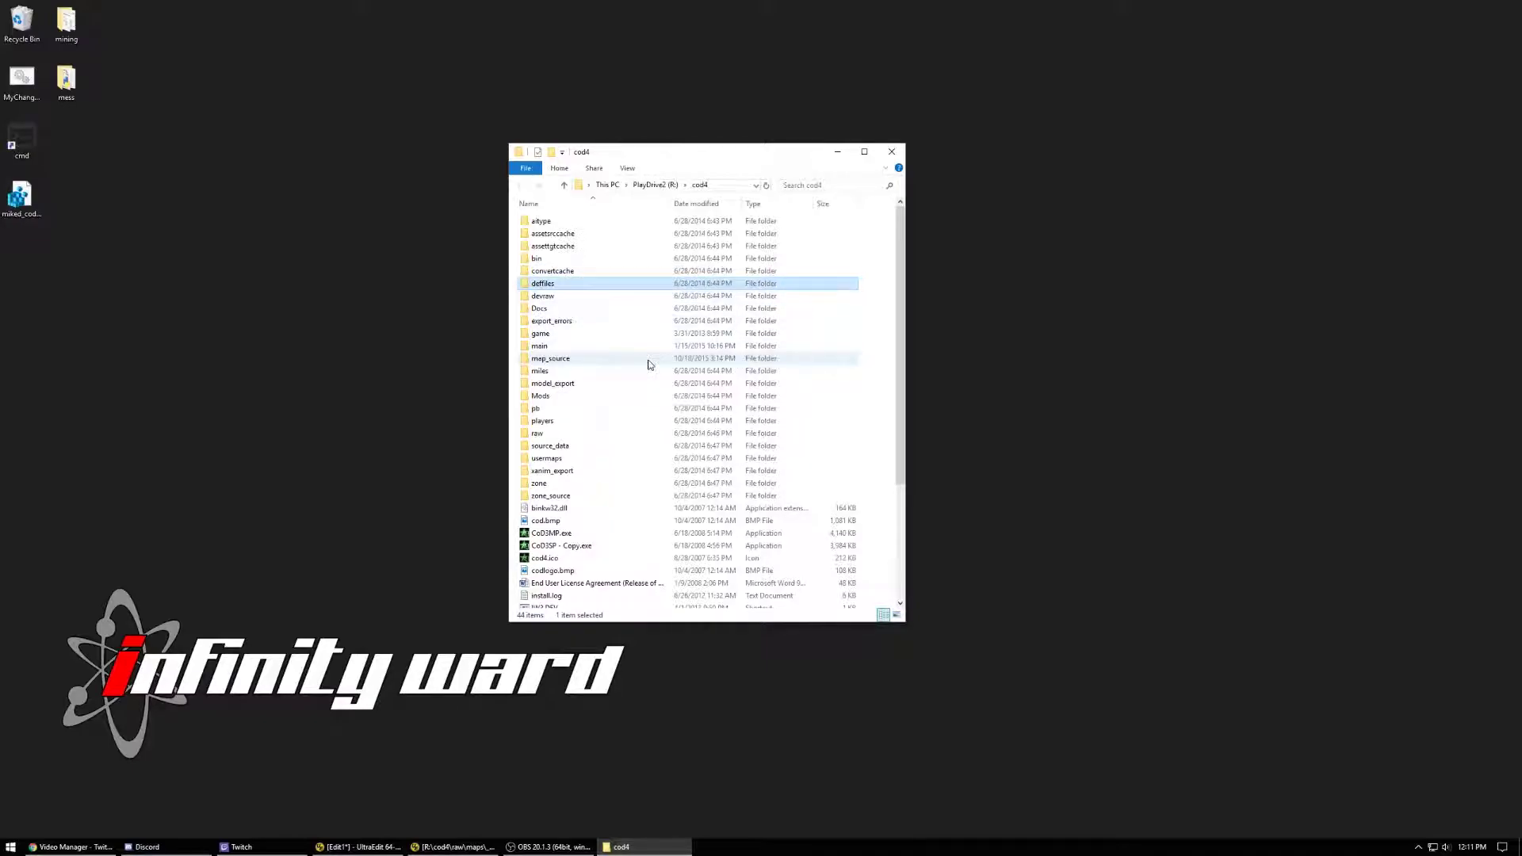
# Step: Examine the maps subfolder of the devraw folder, including its effectsEd_box.d3dbsp file, and return to the cod4 folder
pyautogui.click(579, 296)
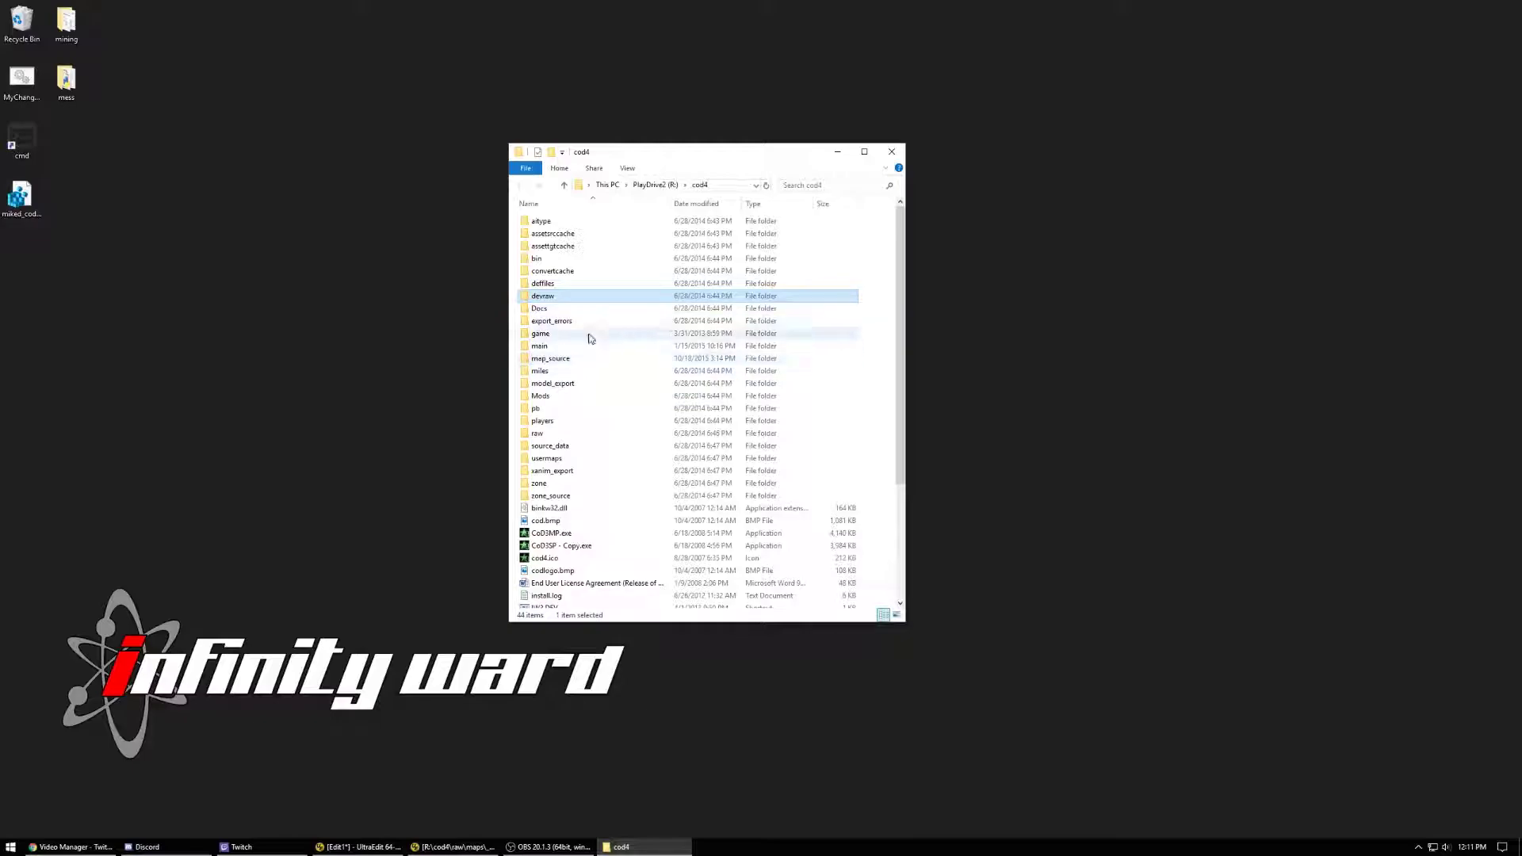
pyautogui.doubleClick(560, 298)
pyautogui.click(536, 222)
pyautogui.doubleClick(536, 222)
pyautogui.click(571, 222)
pyautogui.click(730, 325)
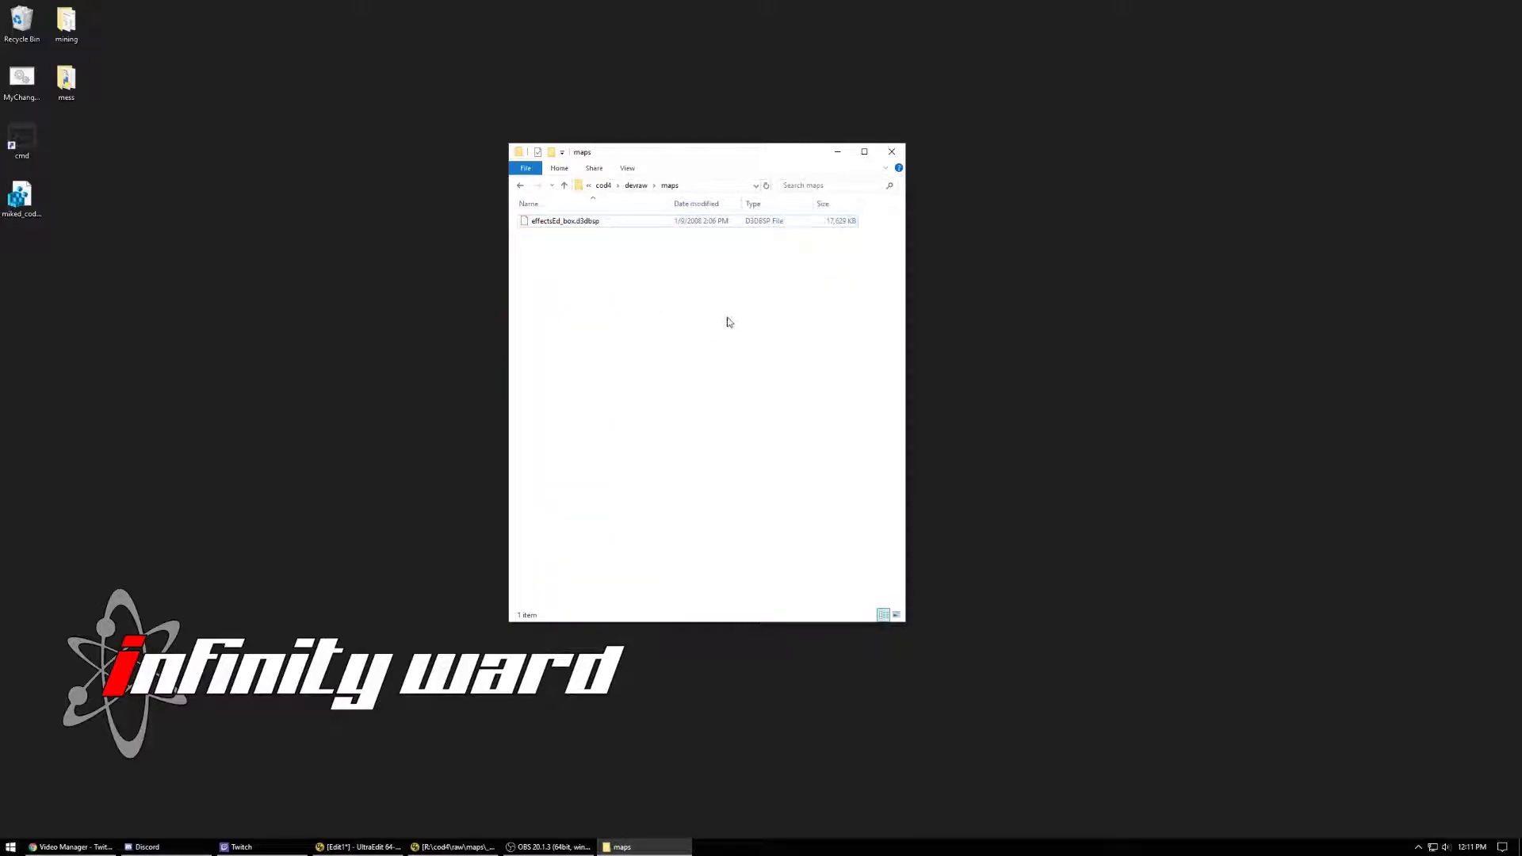
pyautogui.click(604, 187)
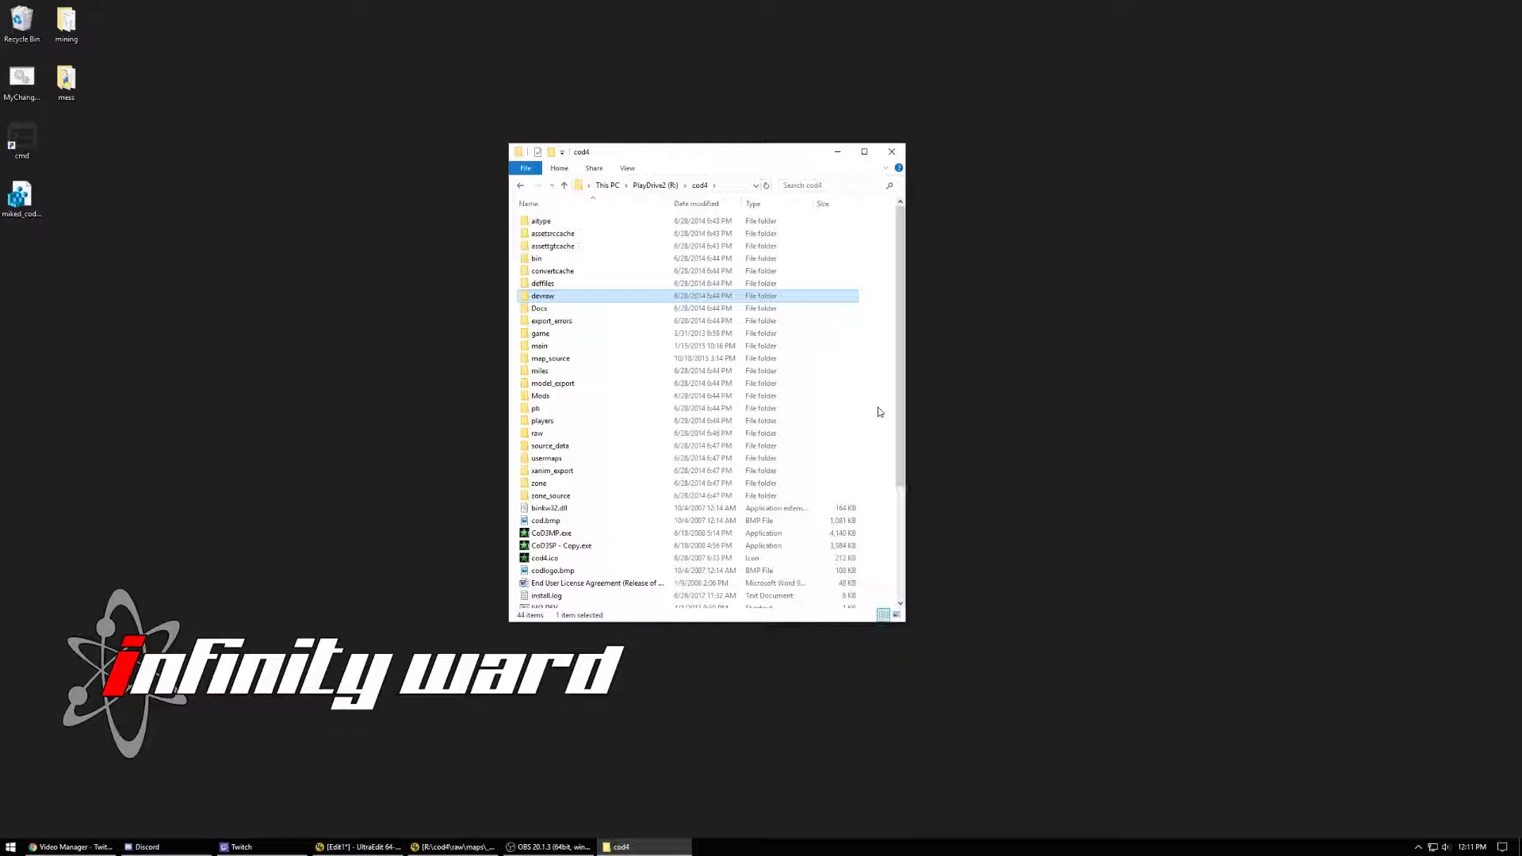
# Step: Examine the contents of the Docs and game folders, point out export_errors, and return to cod4
pyautogui.doubleClick(566, 308)
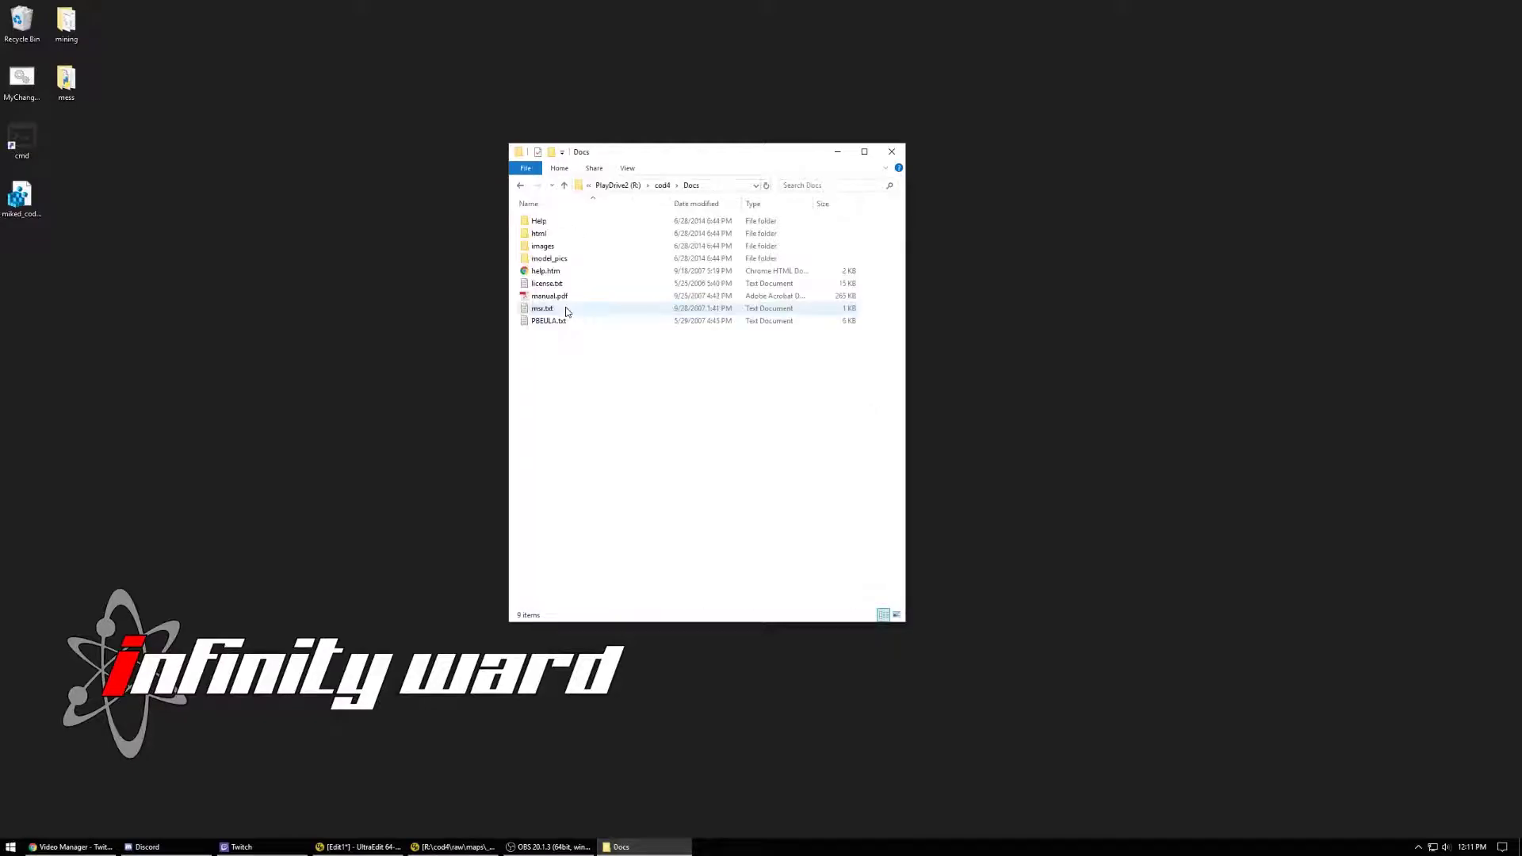
pyautogui.click(662, 184)
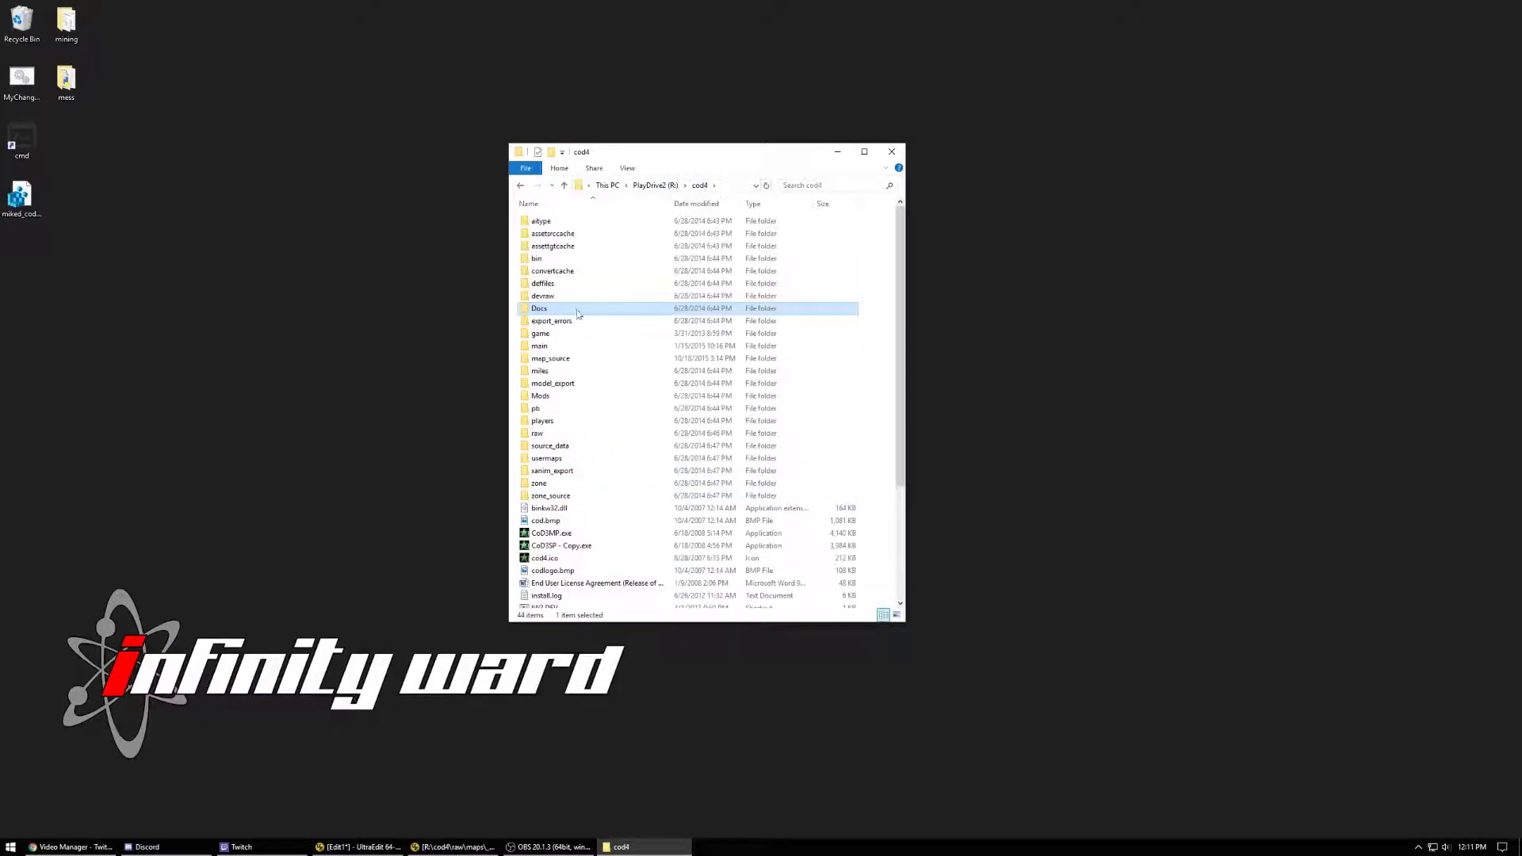
pyautogui.click(557, 321)
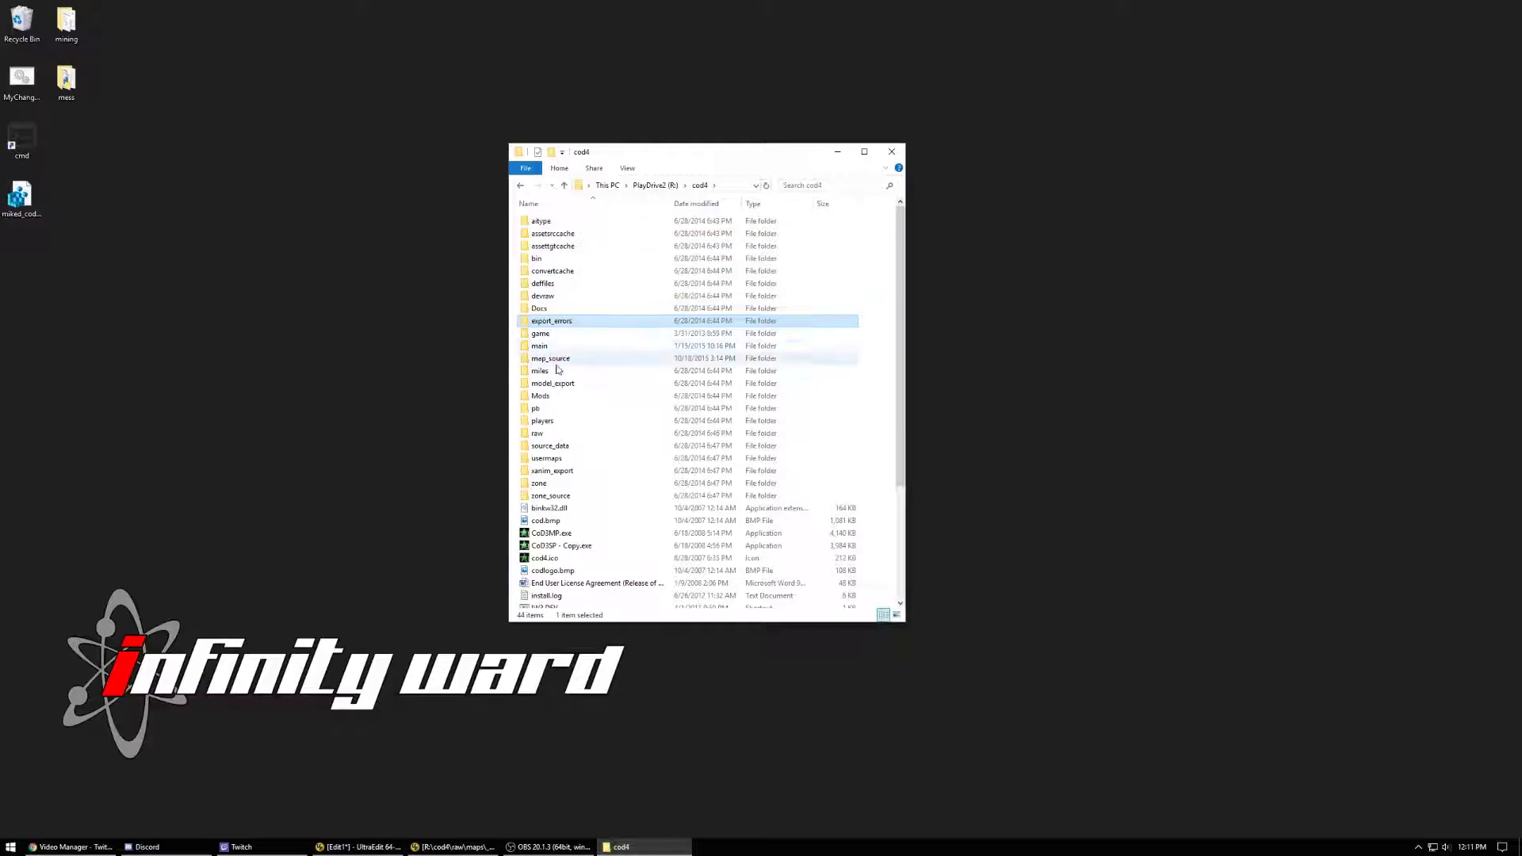
pyautogui.doubleClick(545, 337)
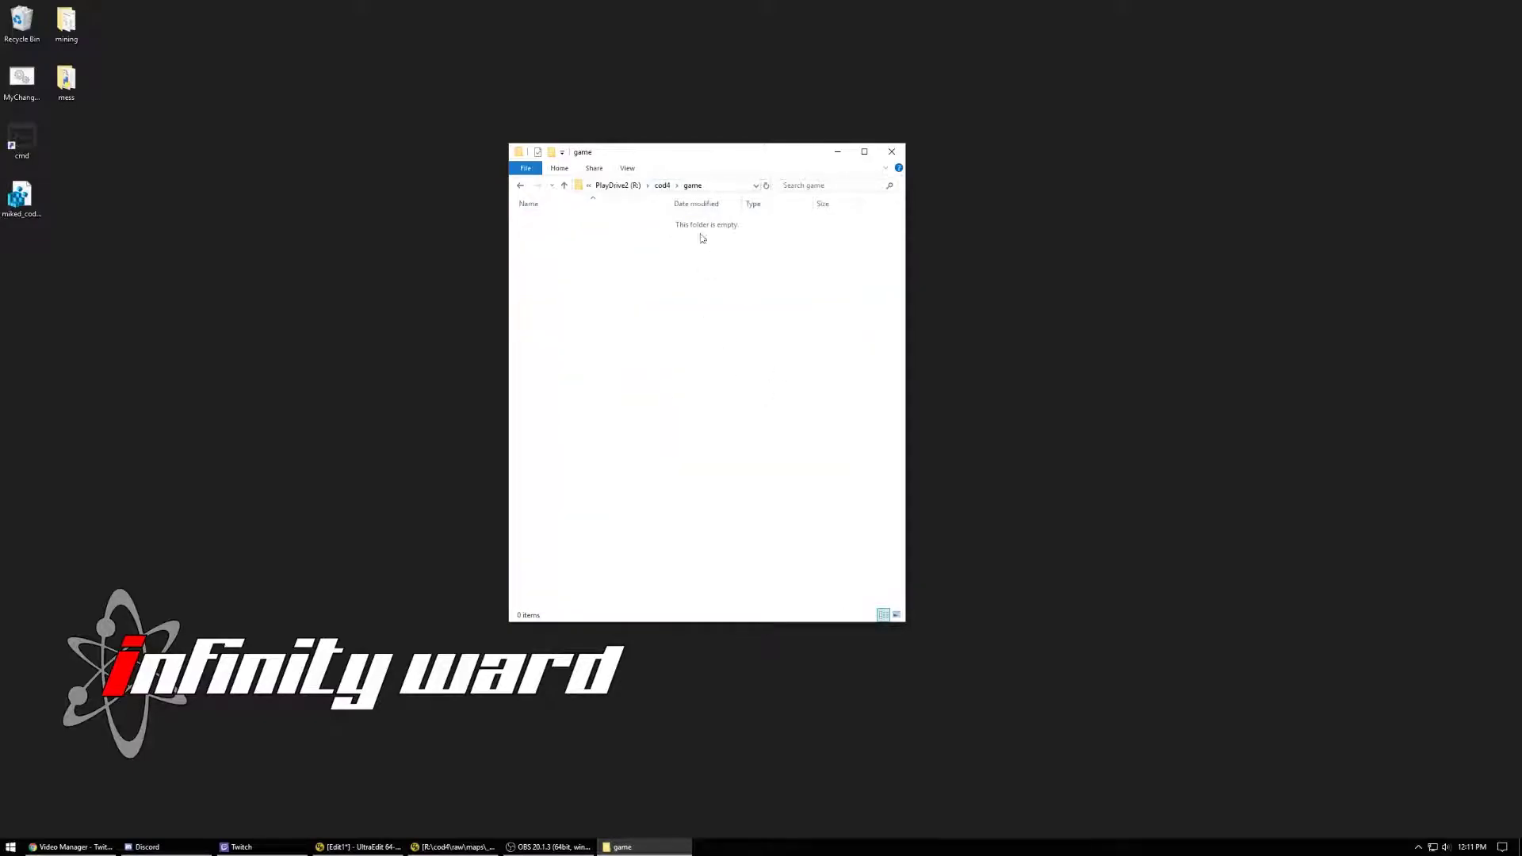
pyautogui.click(662, 184)
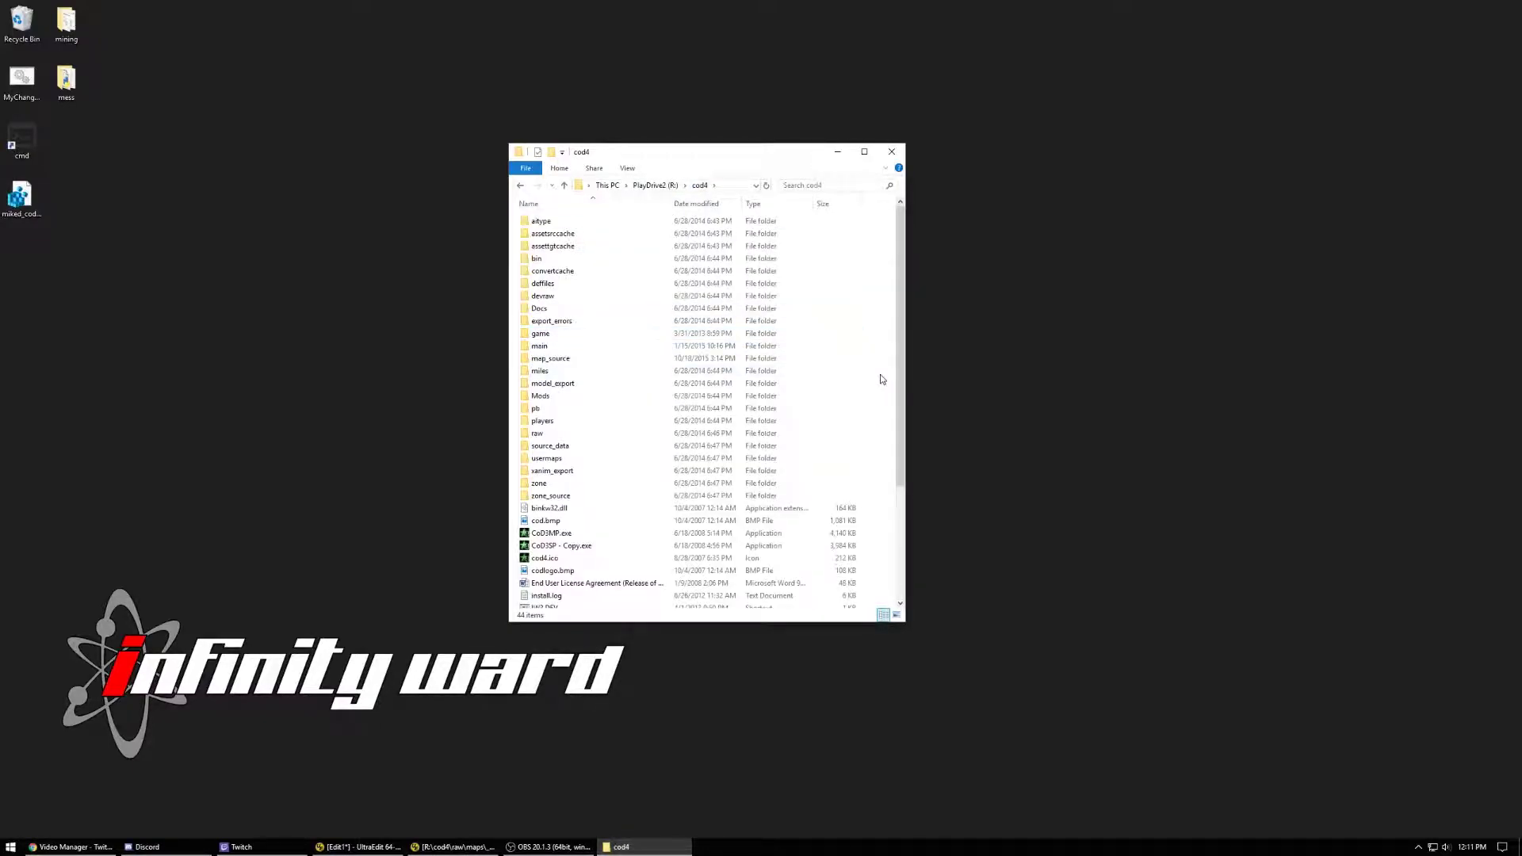
# Step: Examine the contents of the main and map_source folders, returning to cod4 after each
pyautogui.doubleClick(542, 347)
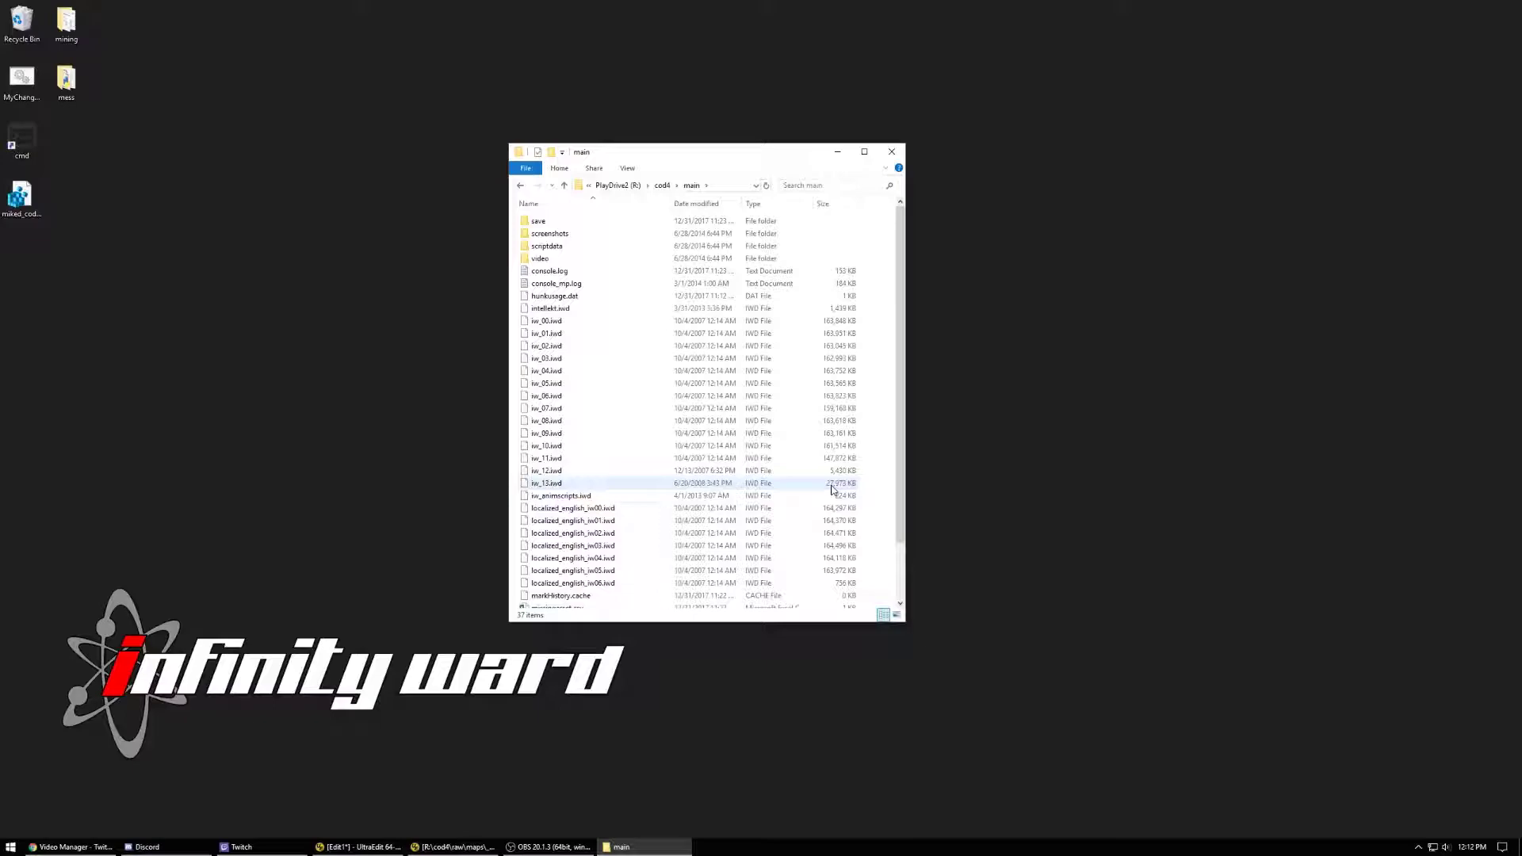
pyautogui.click(658, 186)
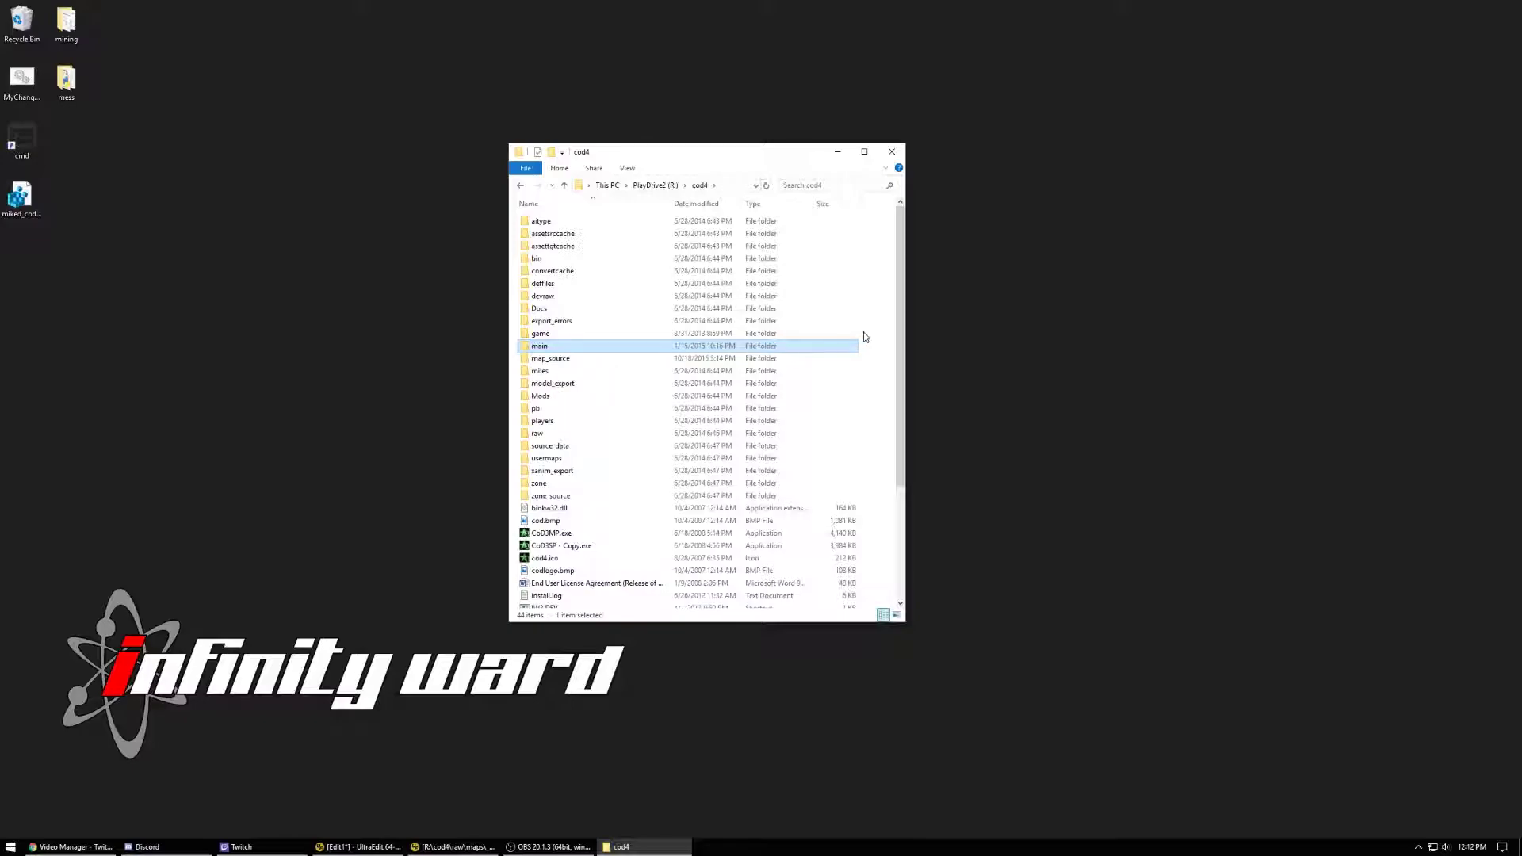
pyautogui.doubleClick(582, 358)
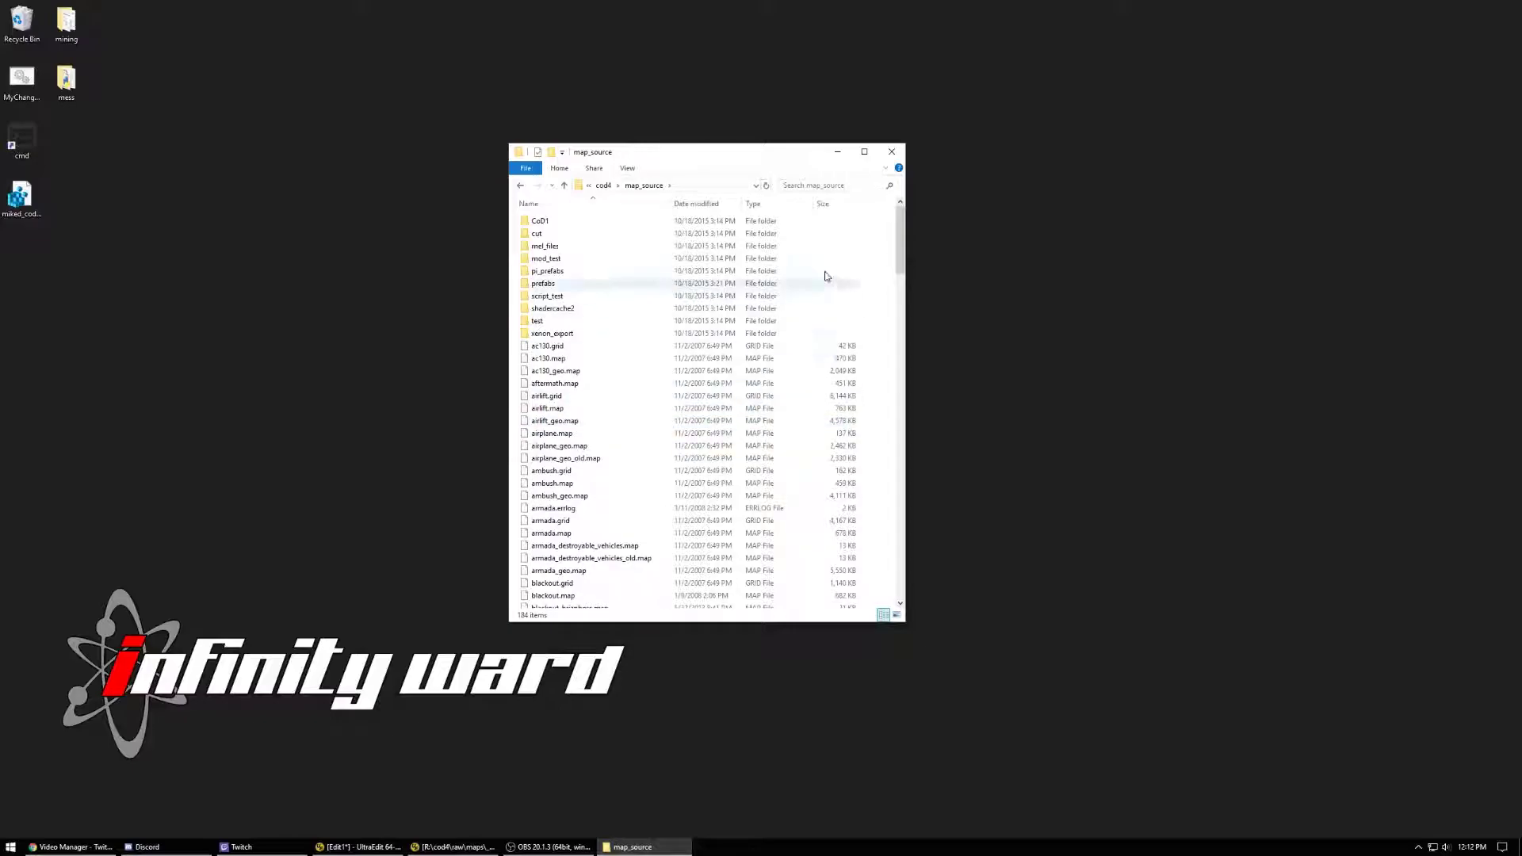
pyautogui.click(604, 186)
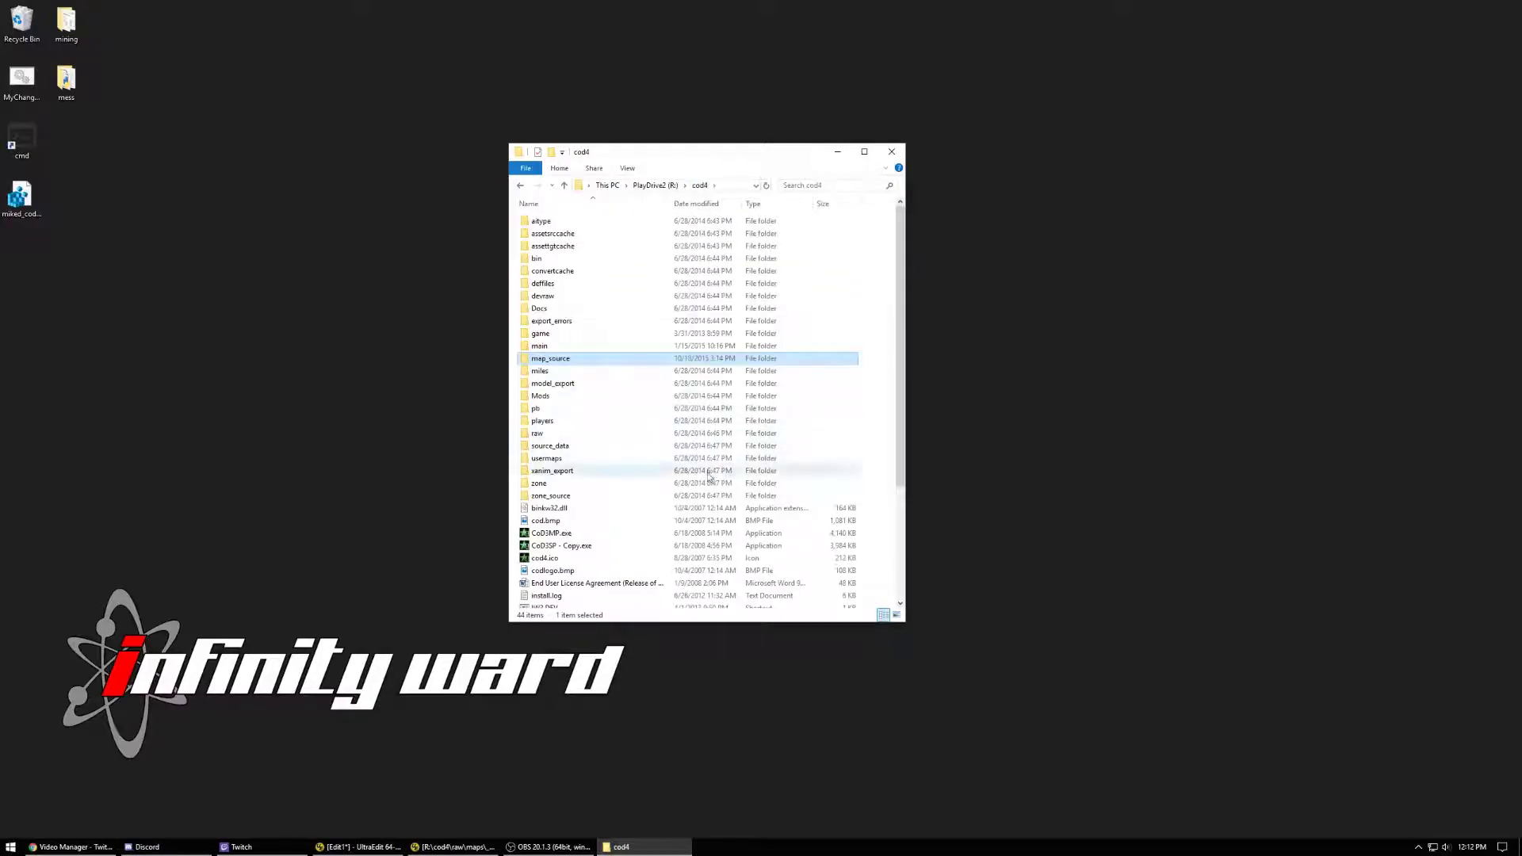
# Step: Examine the contents of the miles and model_export folders, returning to cod4 after each
pyautogui.doubleClick(551, 371)
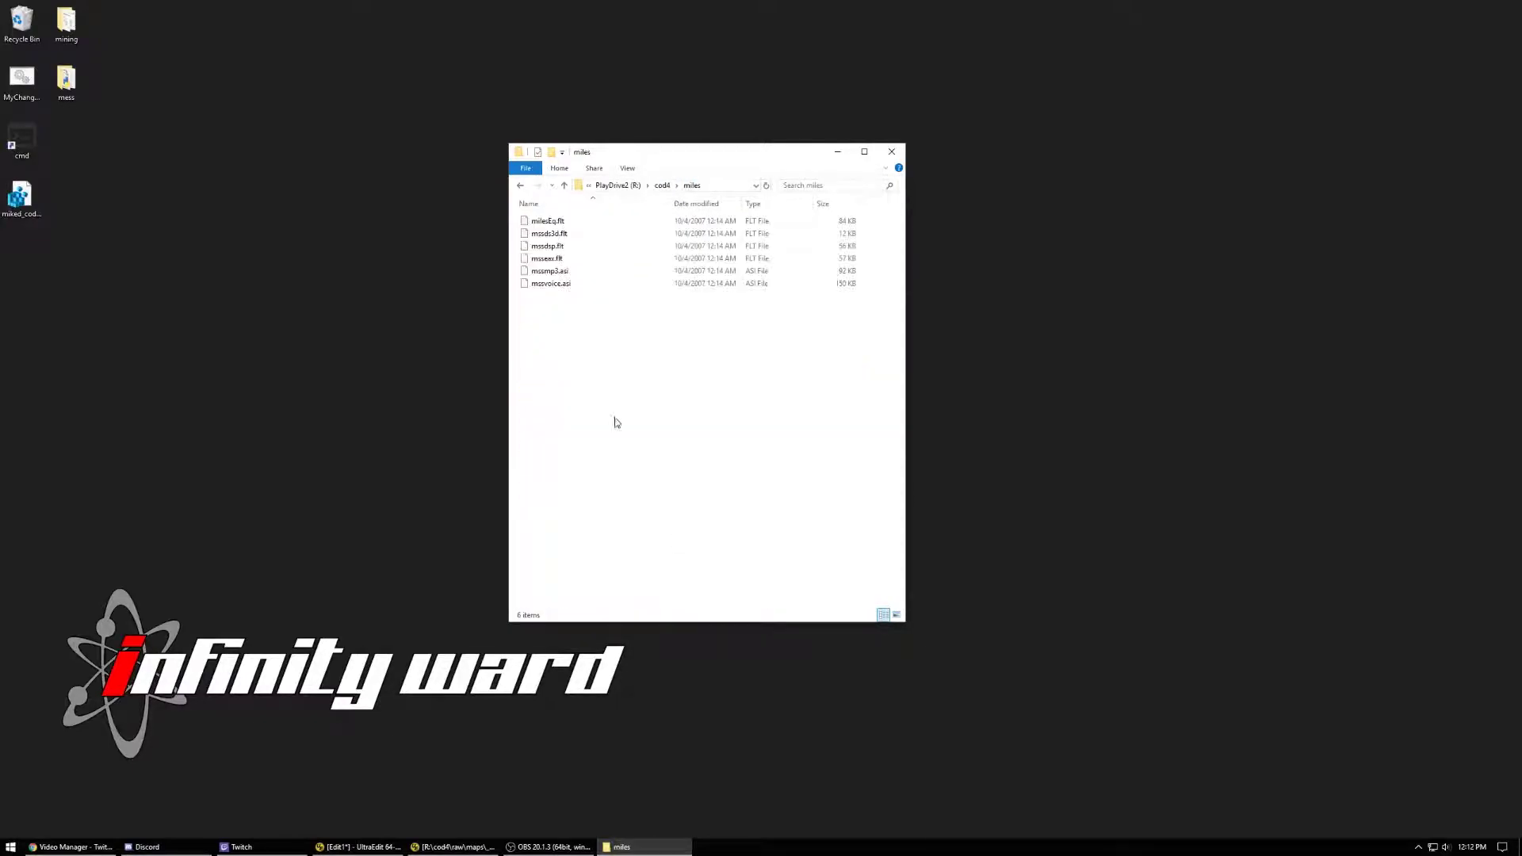
pyautogui.click(663, 185)
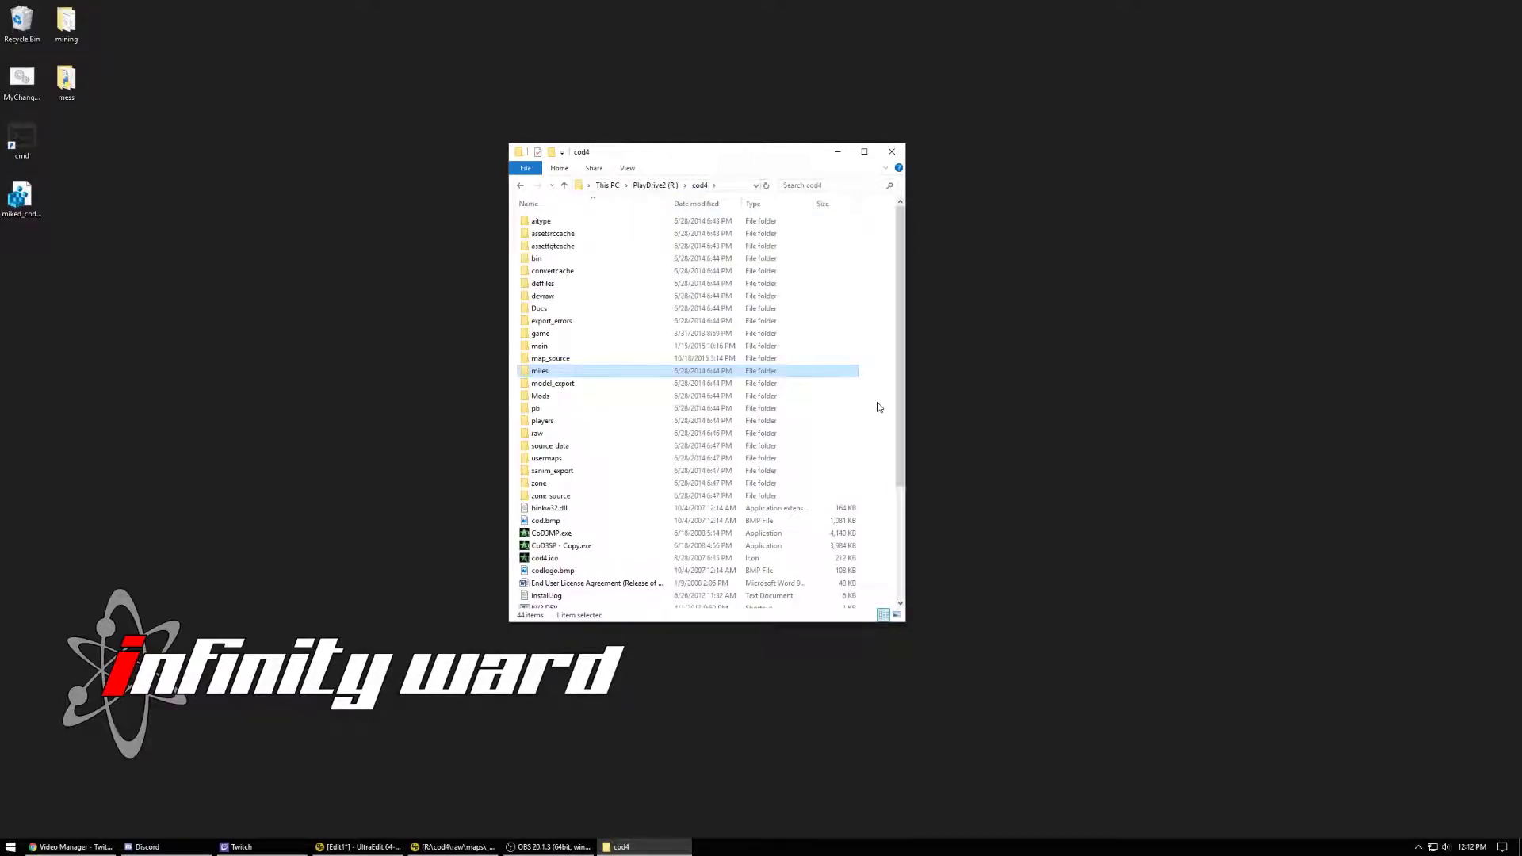
pyautogui.doubleClick(597, 383)
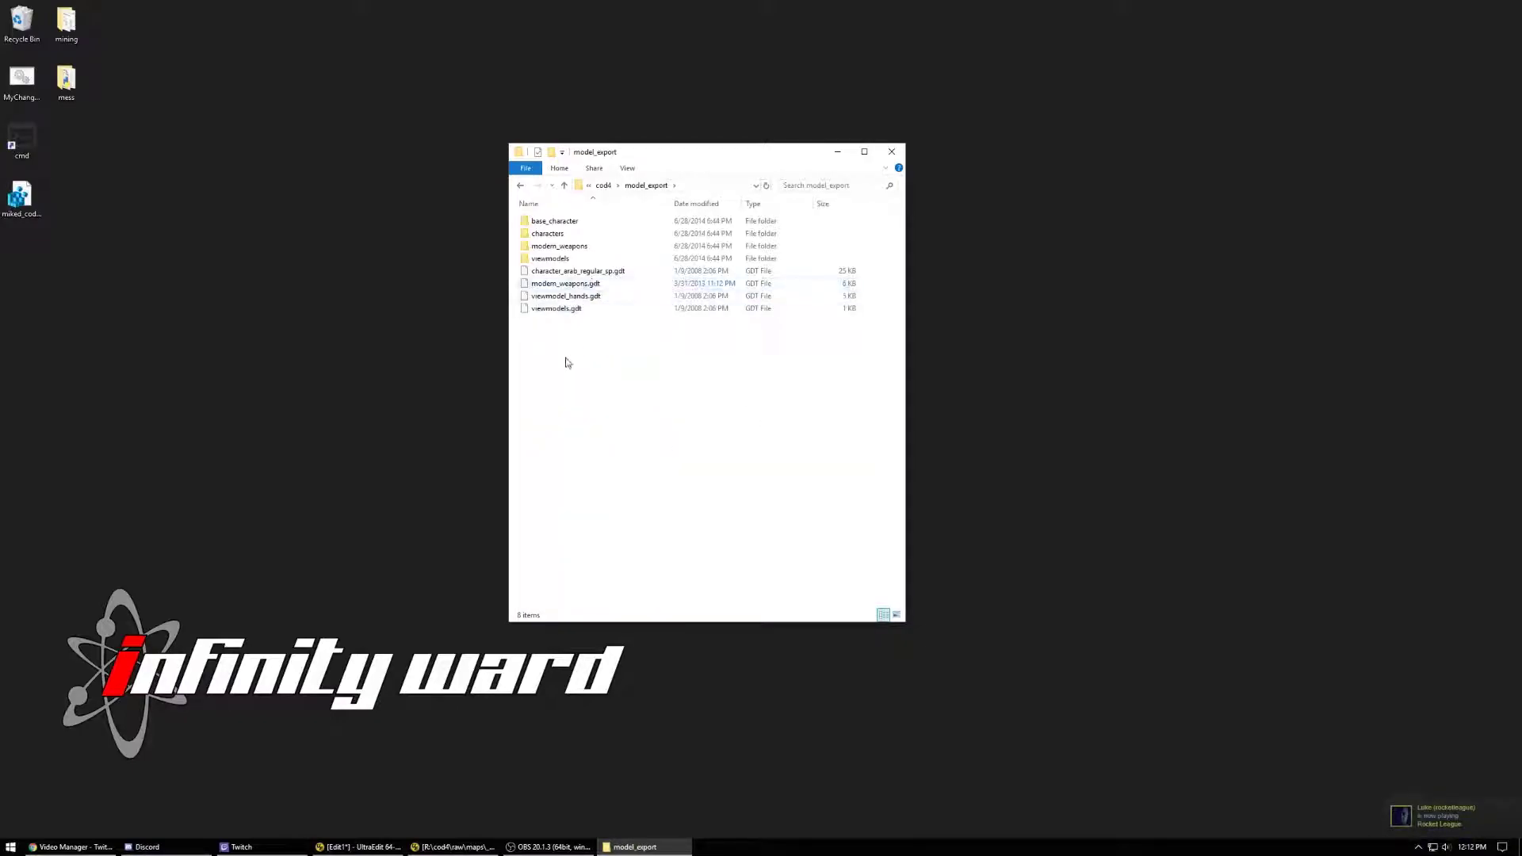
pyautogui.click(603, 185)
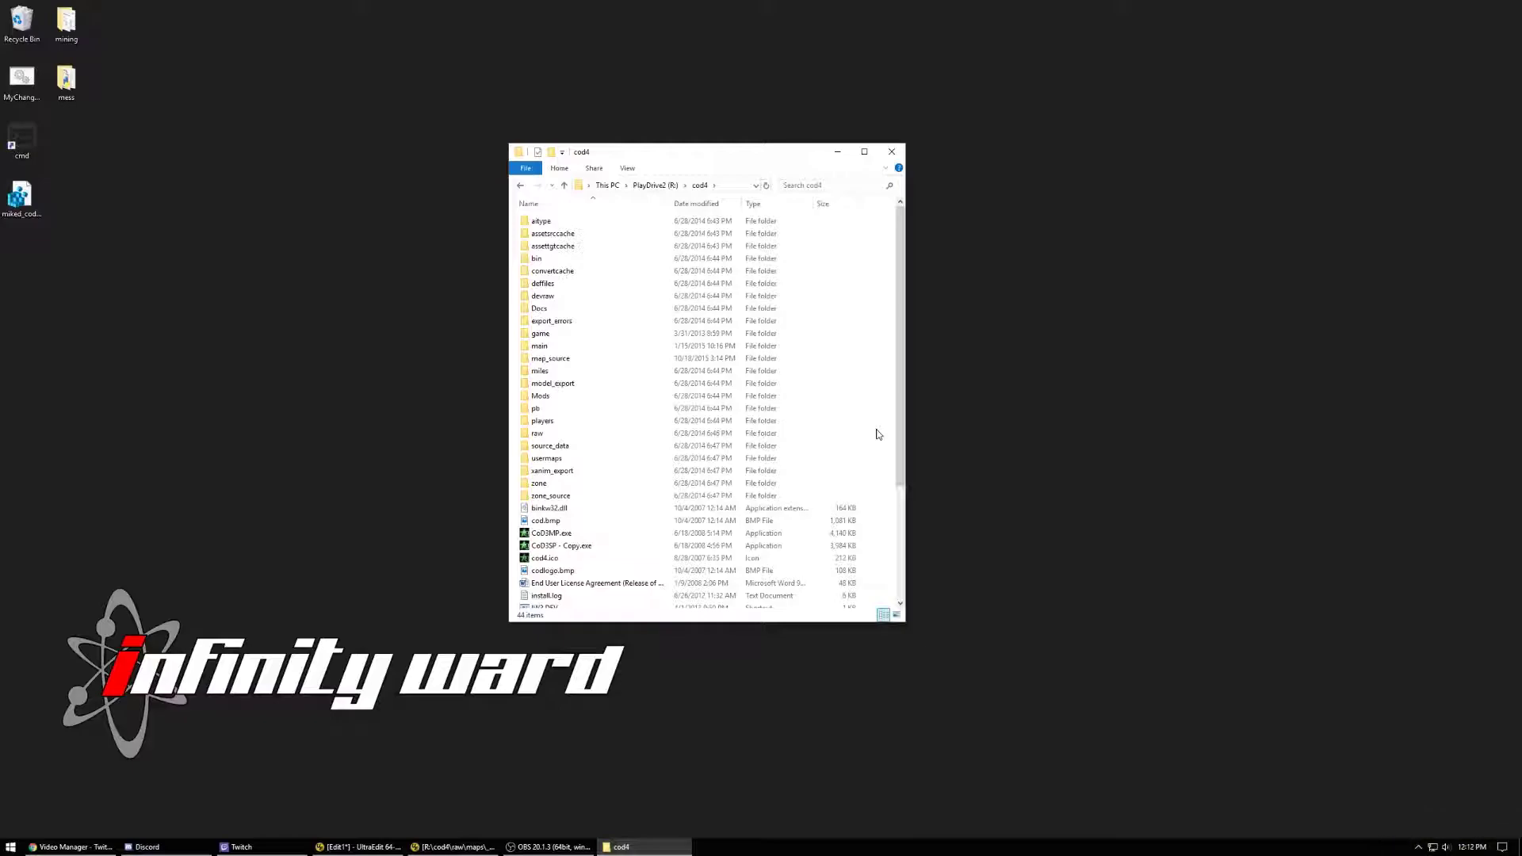
# Step: Examine the contents of the Mods and pb folders, returning to cod4 after each
pyautogui.doubleClick(666, 396)
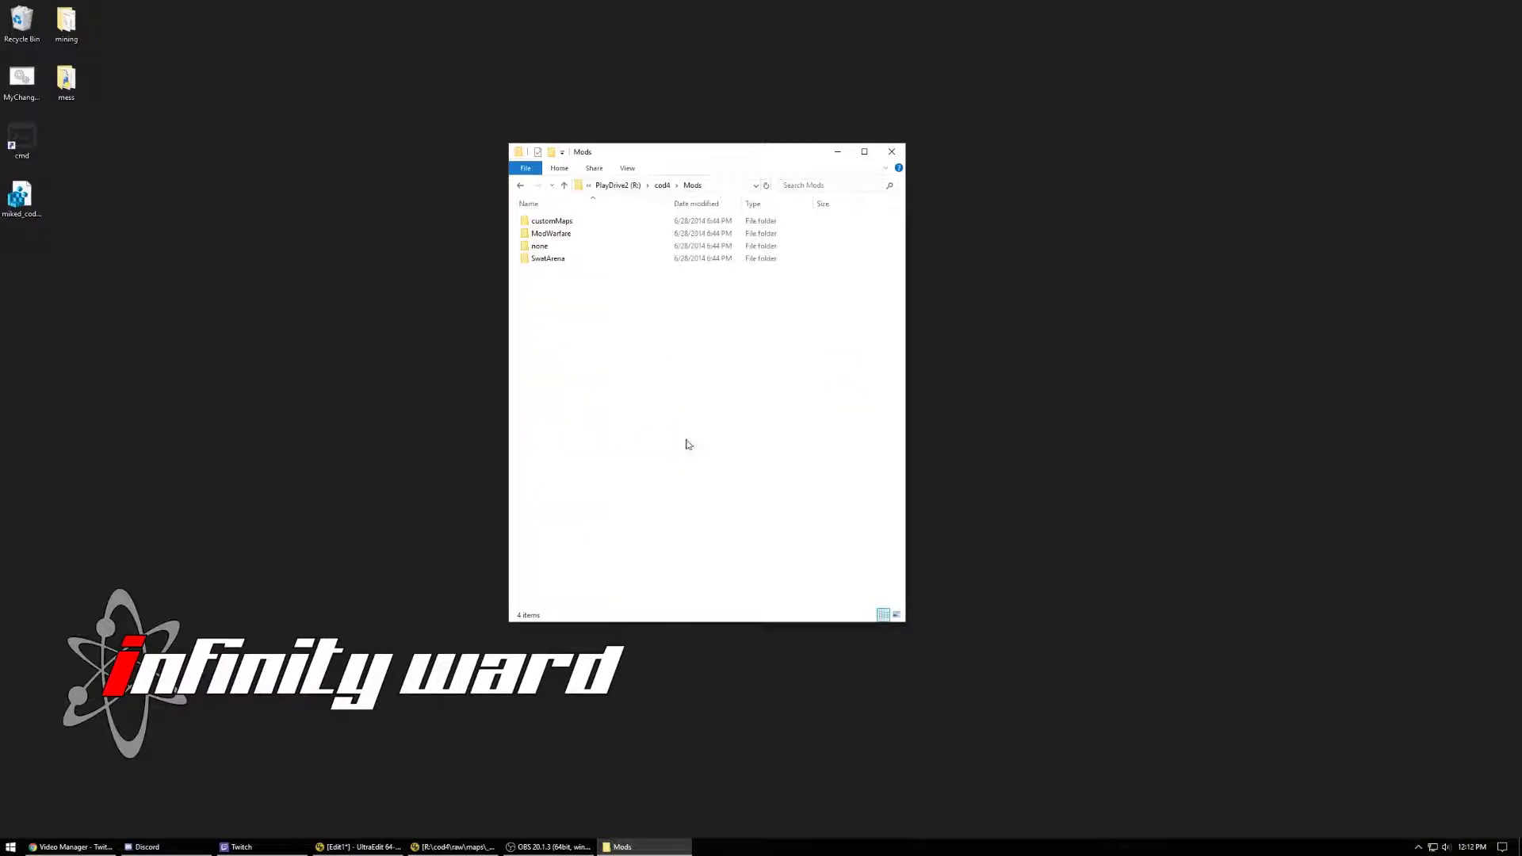
pyautogui.click(663, 186)
pyautogui.doubleClick(670, 408)
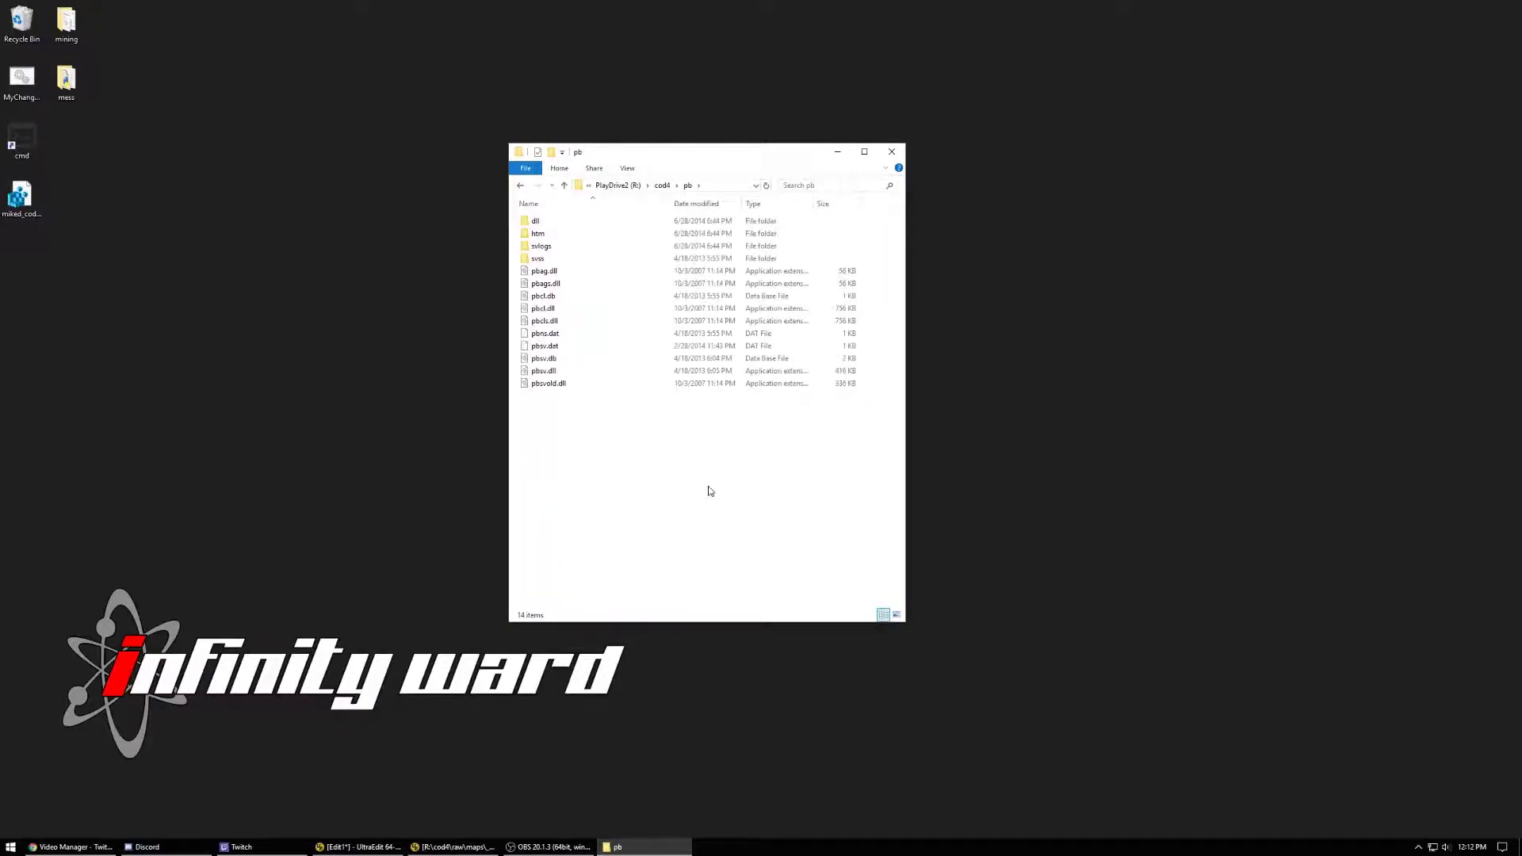
pyautogui.click(662, 186)
# Step: Examine the player's profile folder under players and profiles, and return to the cod4 folder
pyautogui.doubleClick(542, 421)
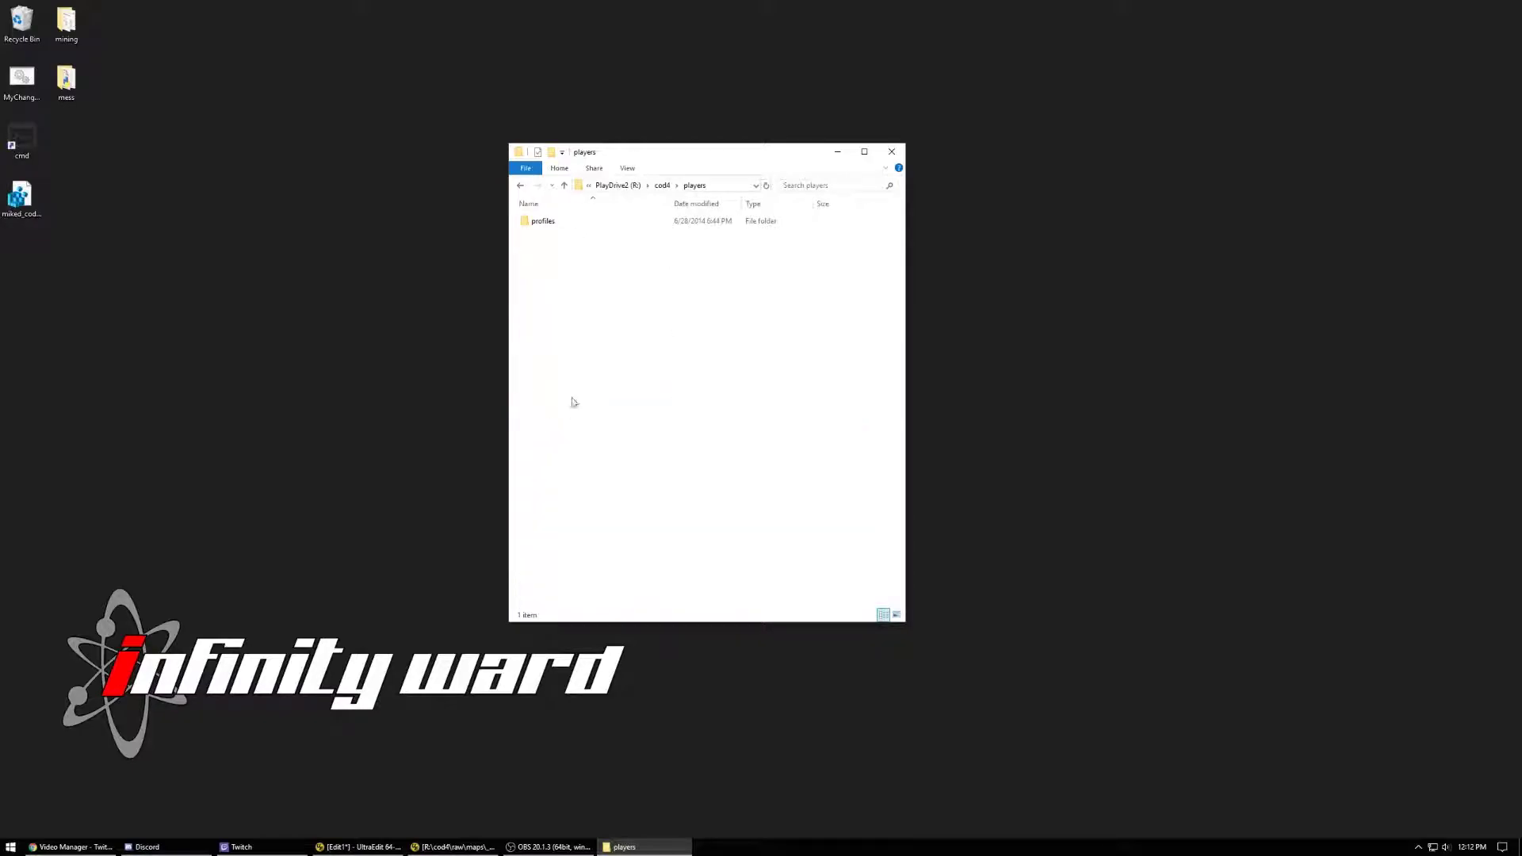
pyautogui.doubleClick(542, 221)
pyautogui.doubleClick(541, 222)
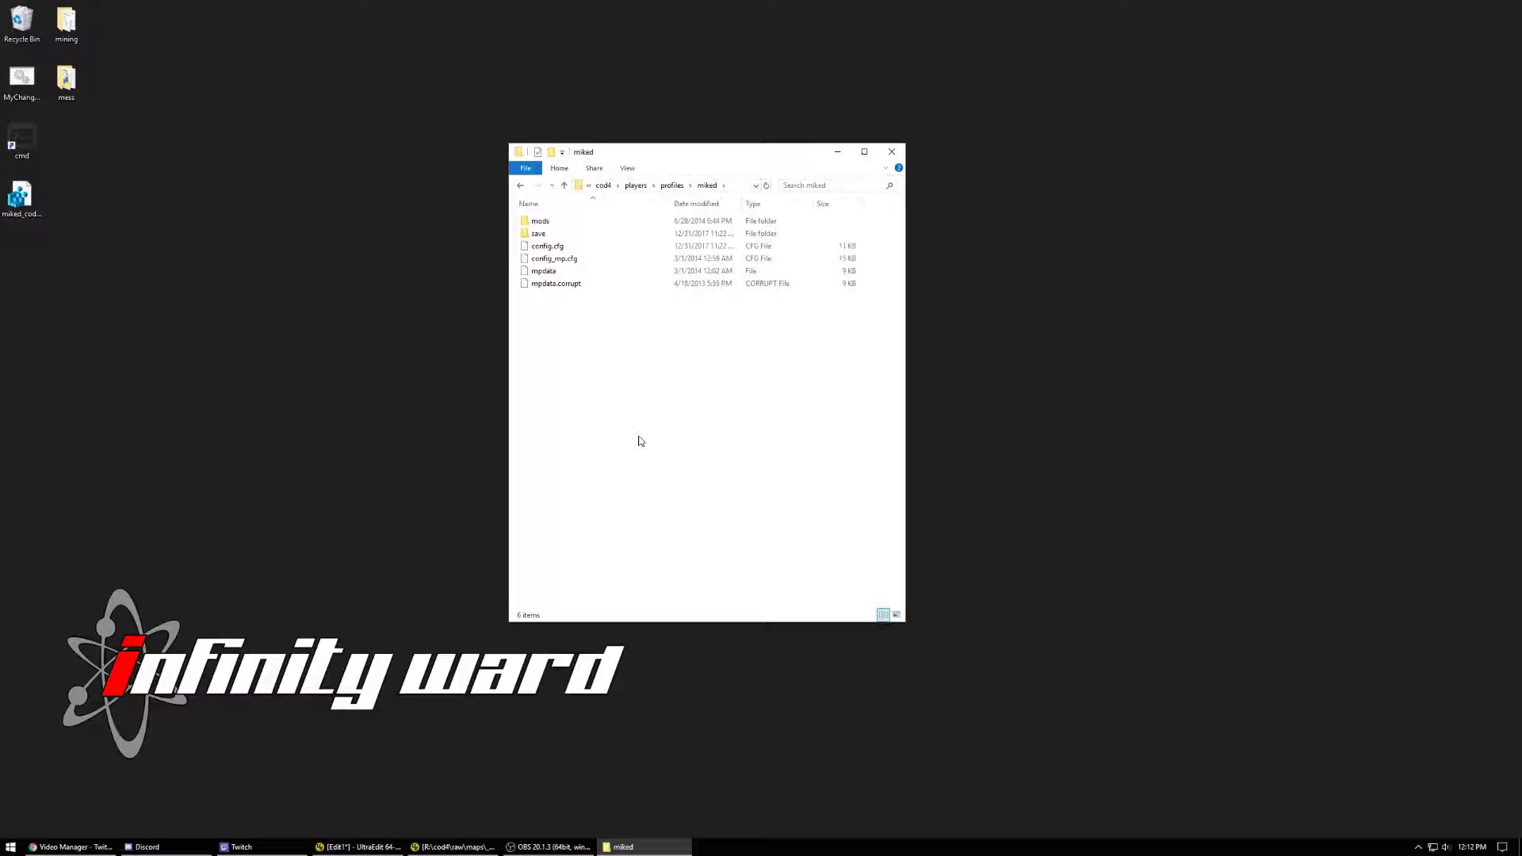
pyautogui.click(672, 185)
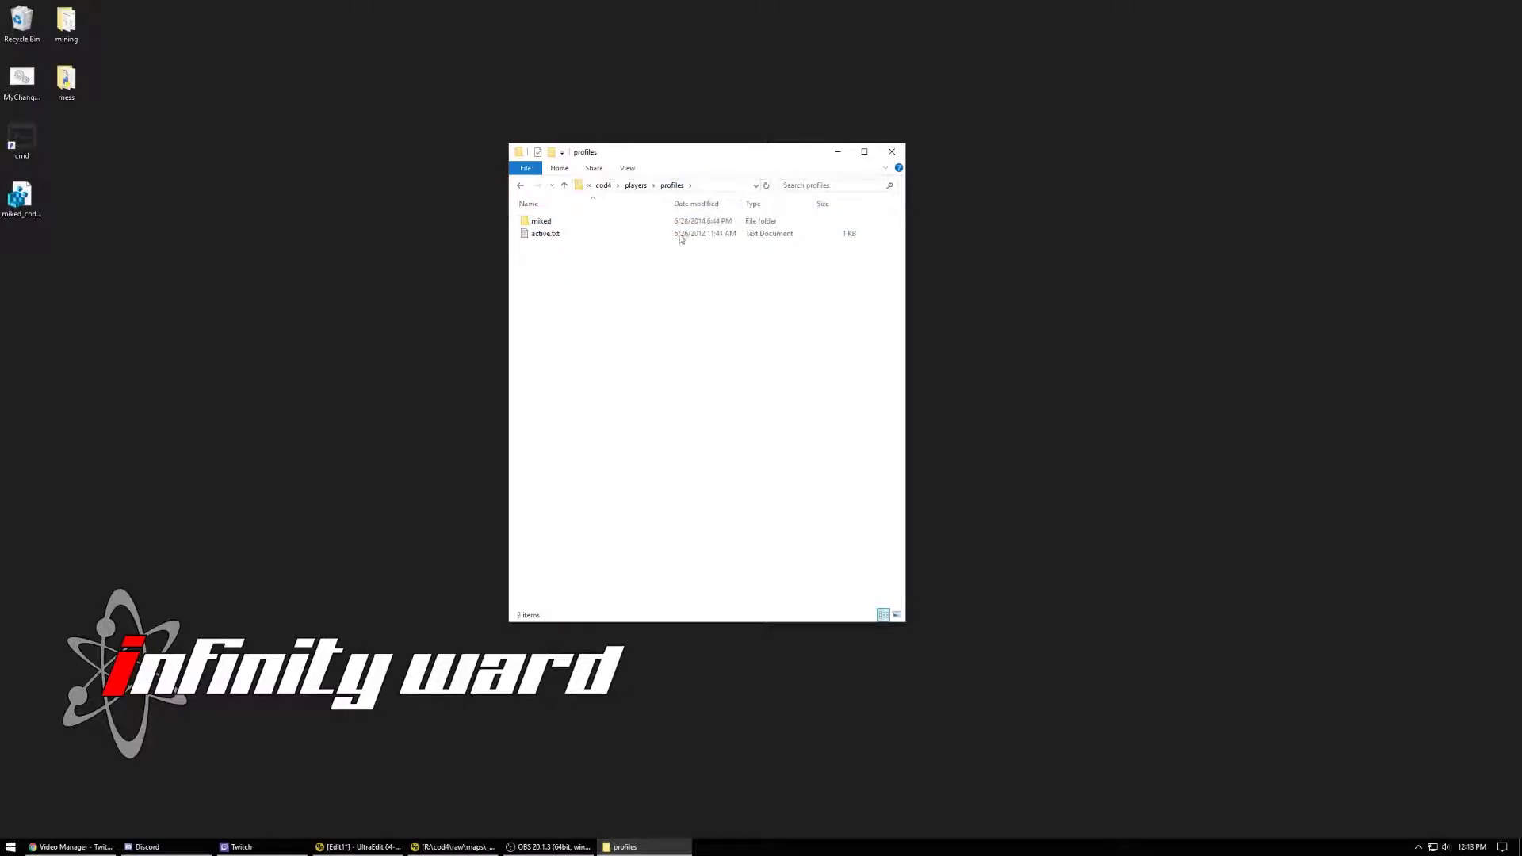
pyautogui.click(636, 186)
pyautogui.click(662, 185)
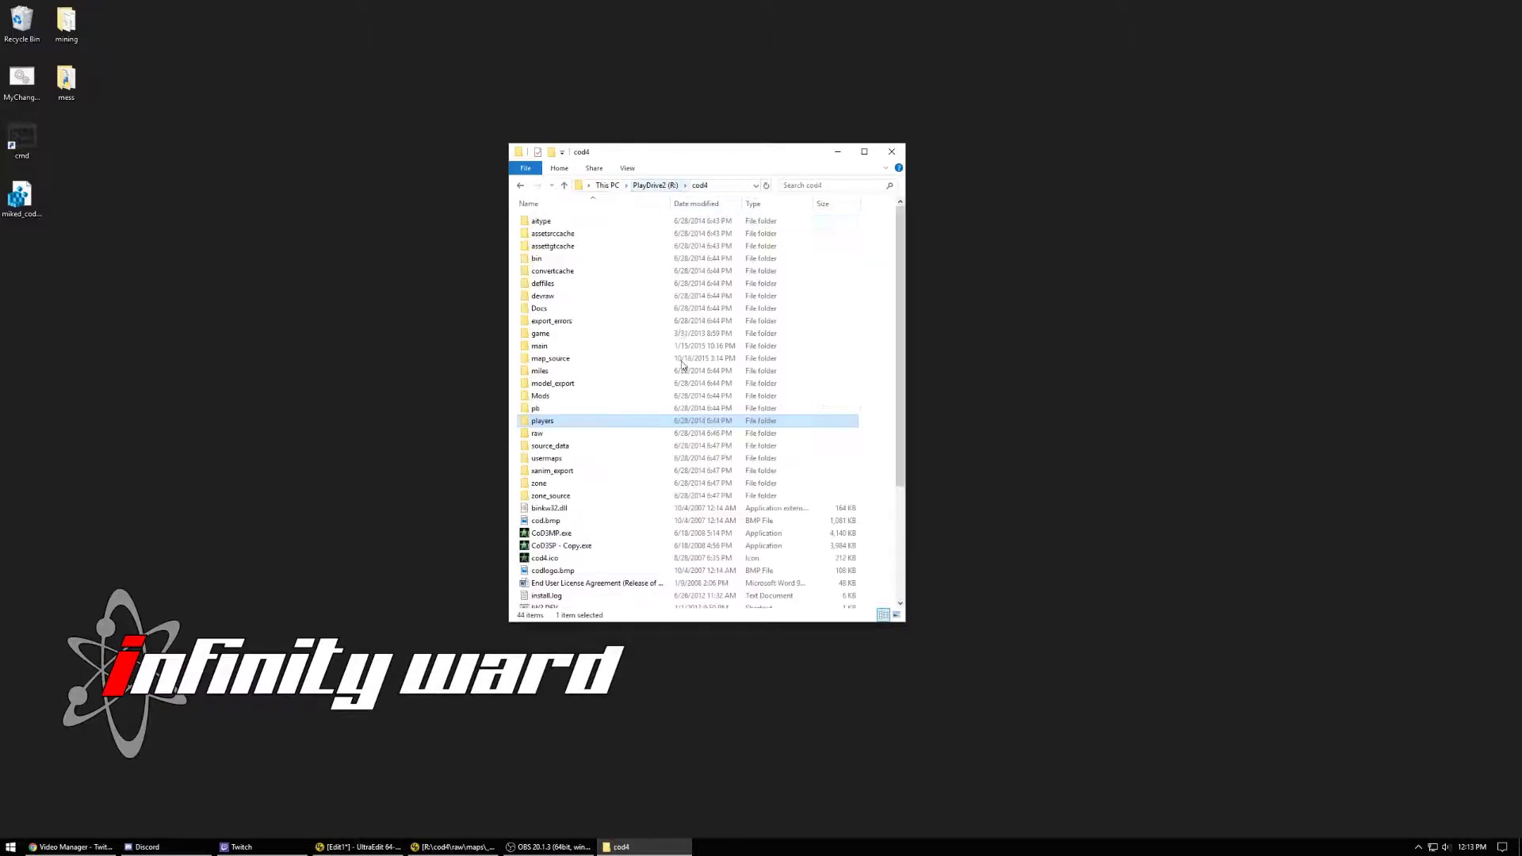
# Step: Examine the compiled map files in the raw folder's maps subfolder, including ch_testmap.d3dbsp, and return to raw
pyautogui.doubleClick(558, 436)
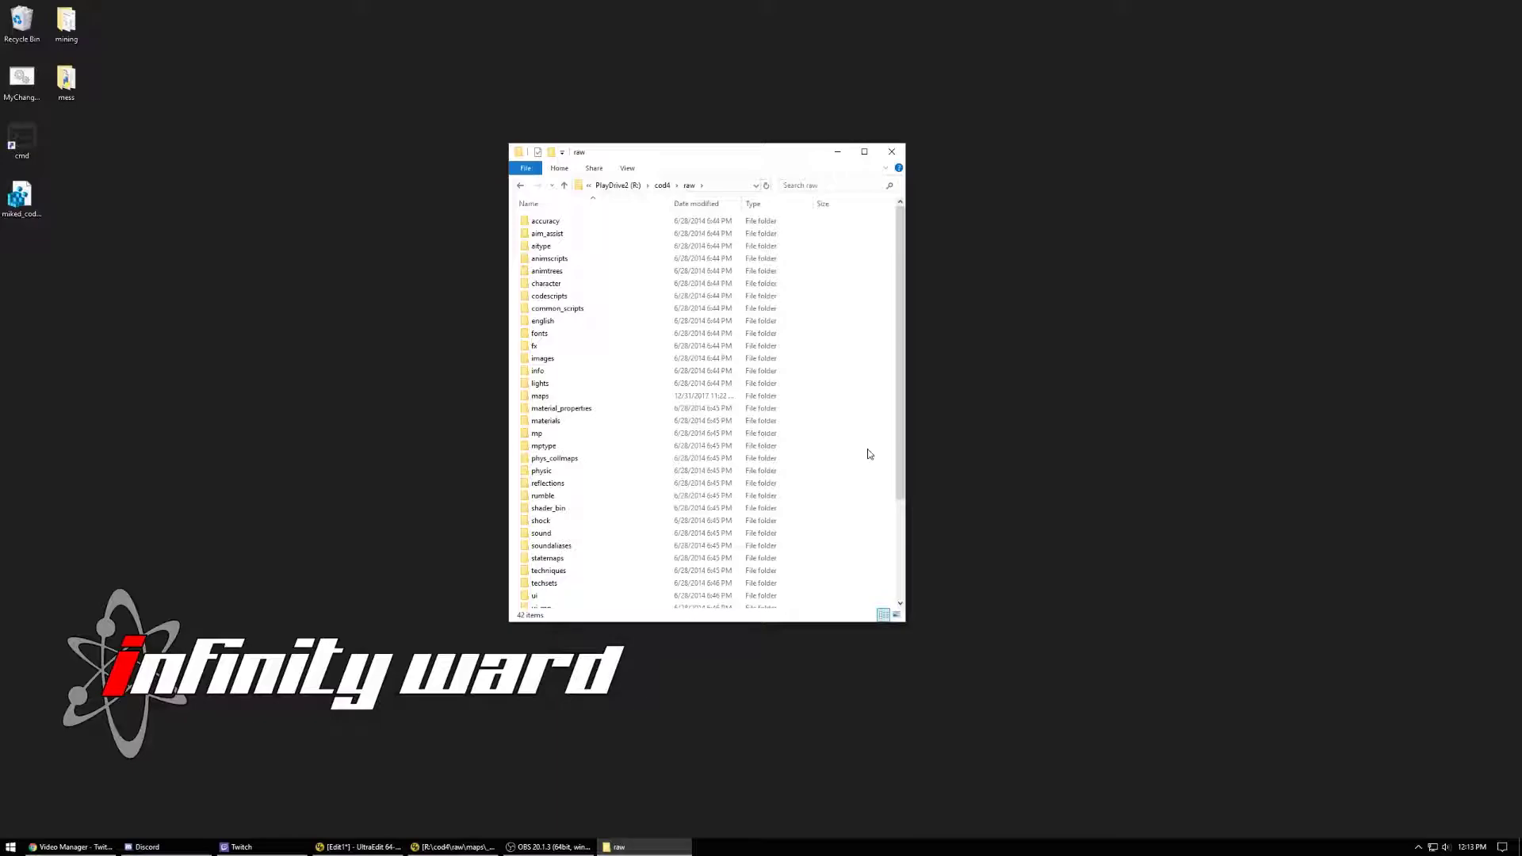
pyautogui.doubleClick(599, 396)
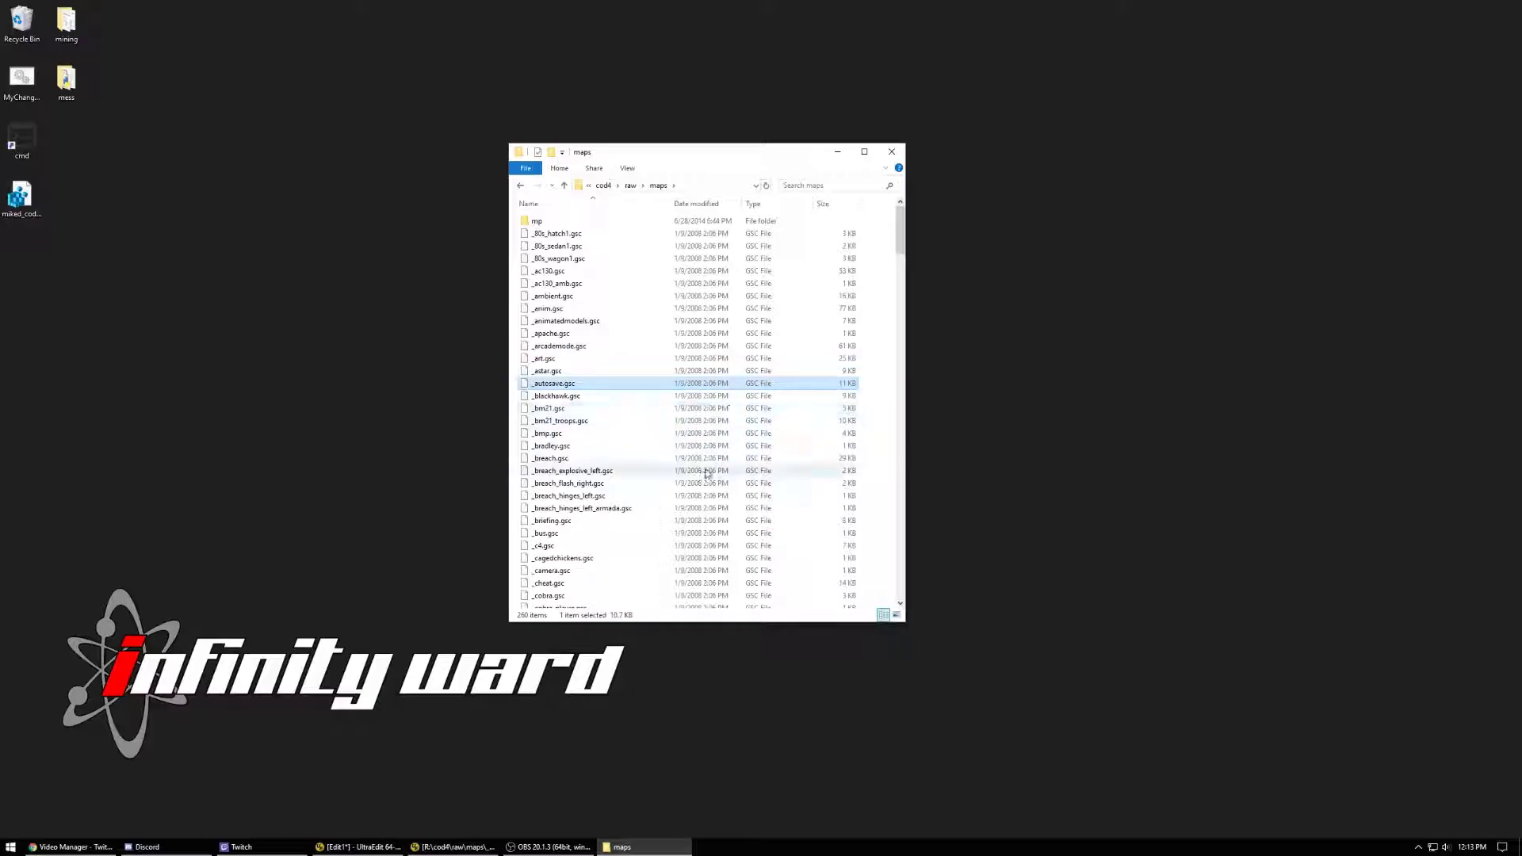
pyautogui.scroll(-20, 682, 491)
pyautogui.scroll(-20, 675, 503)
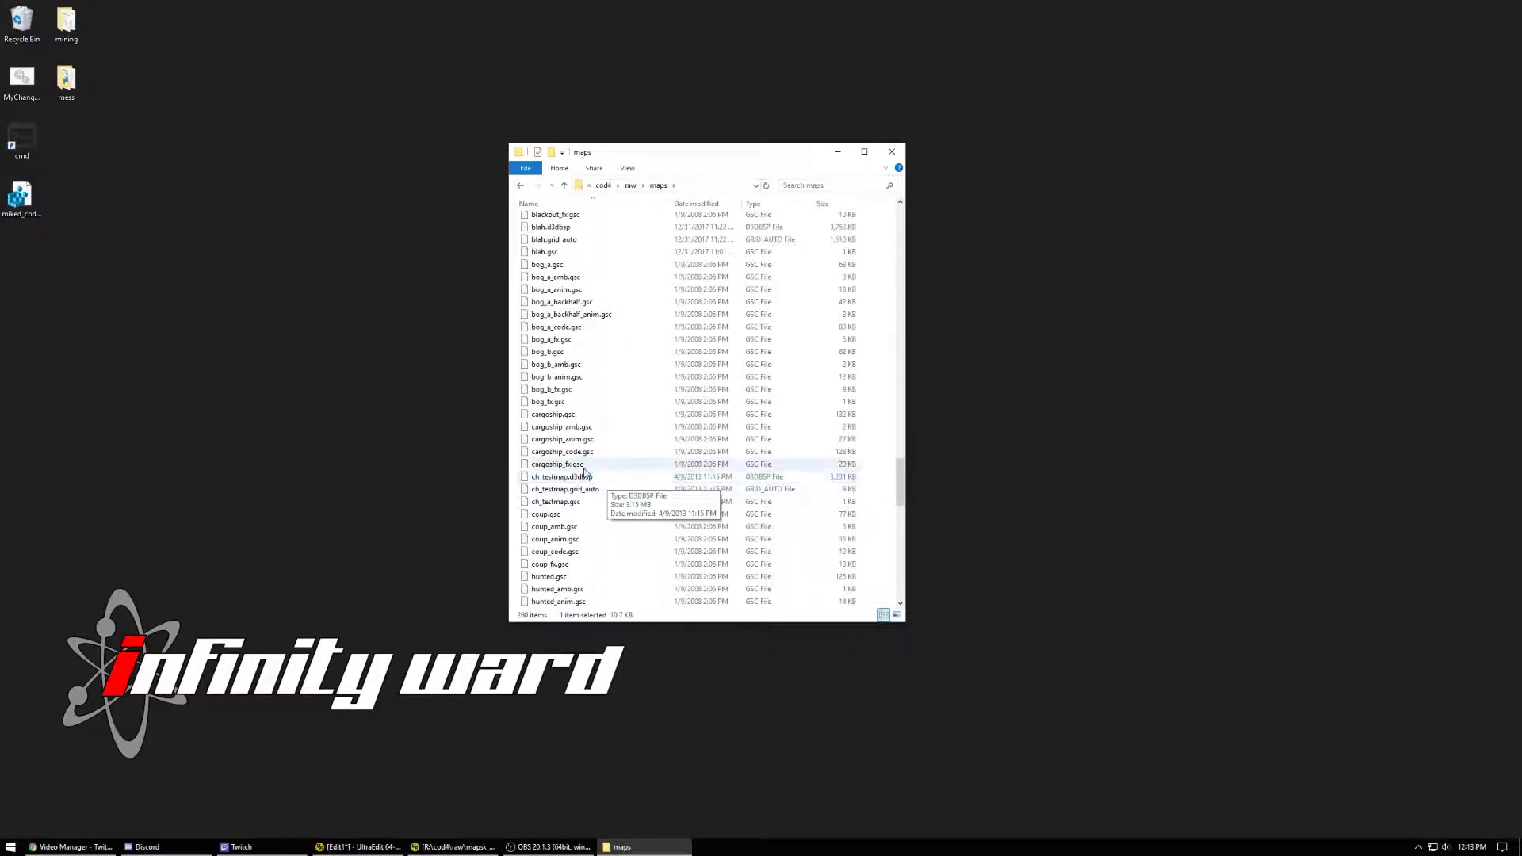
pyautogui.click(634, 476)
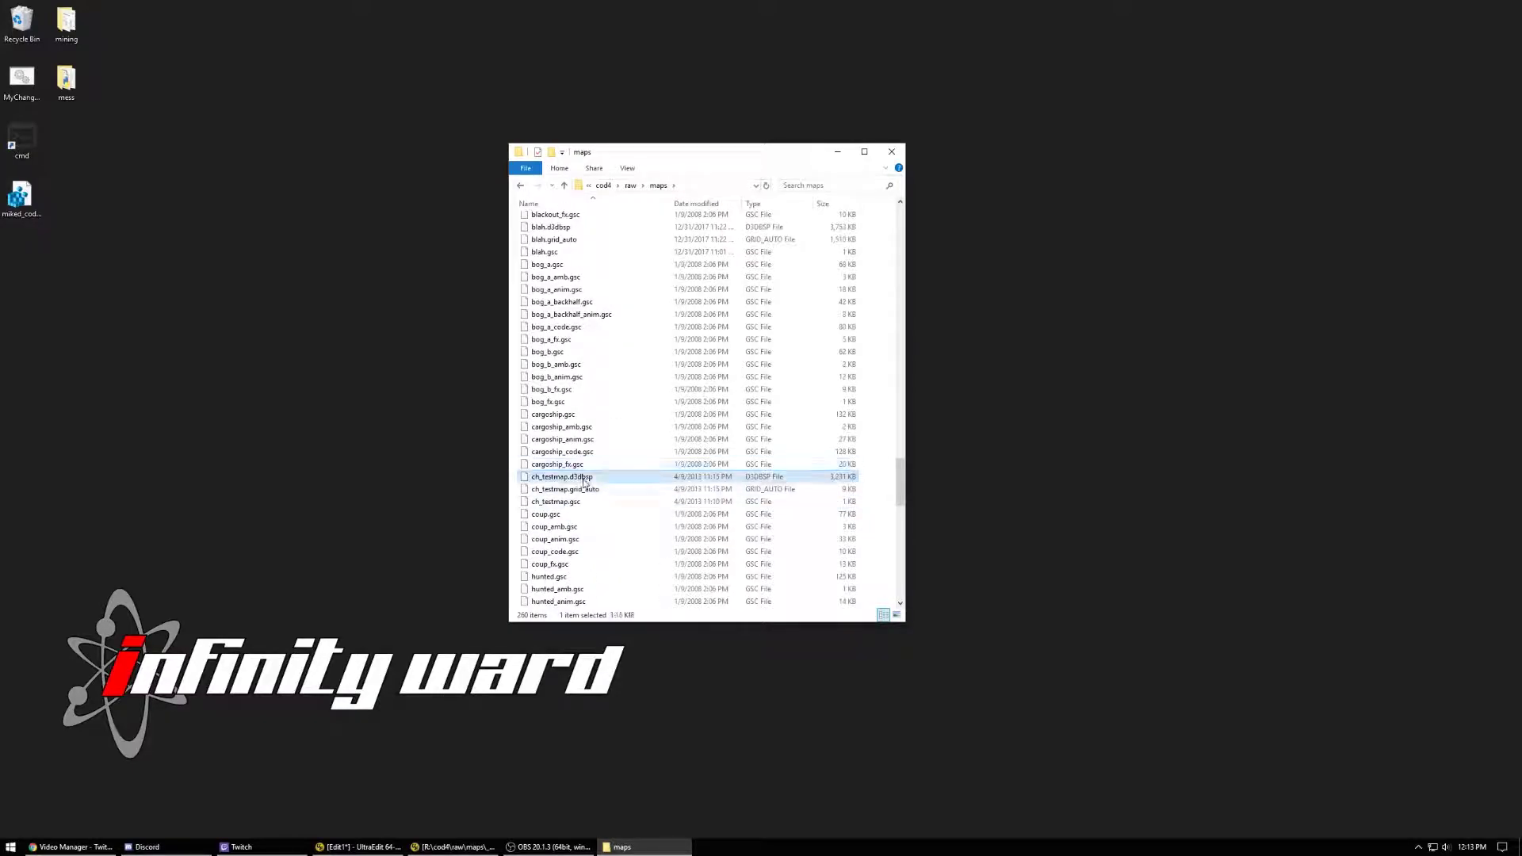
pyautogui.click(634, 184)
# Step: Examine the material_properties folder in raw and the source_data folder in cod4, ending back in cod4
pyautogui.doubleClick(555, 409)
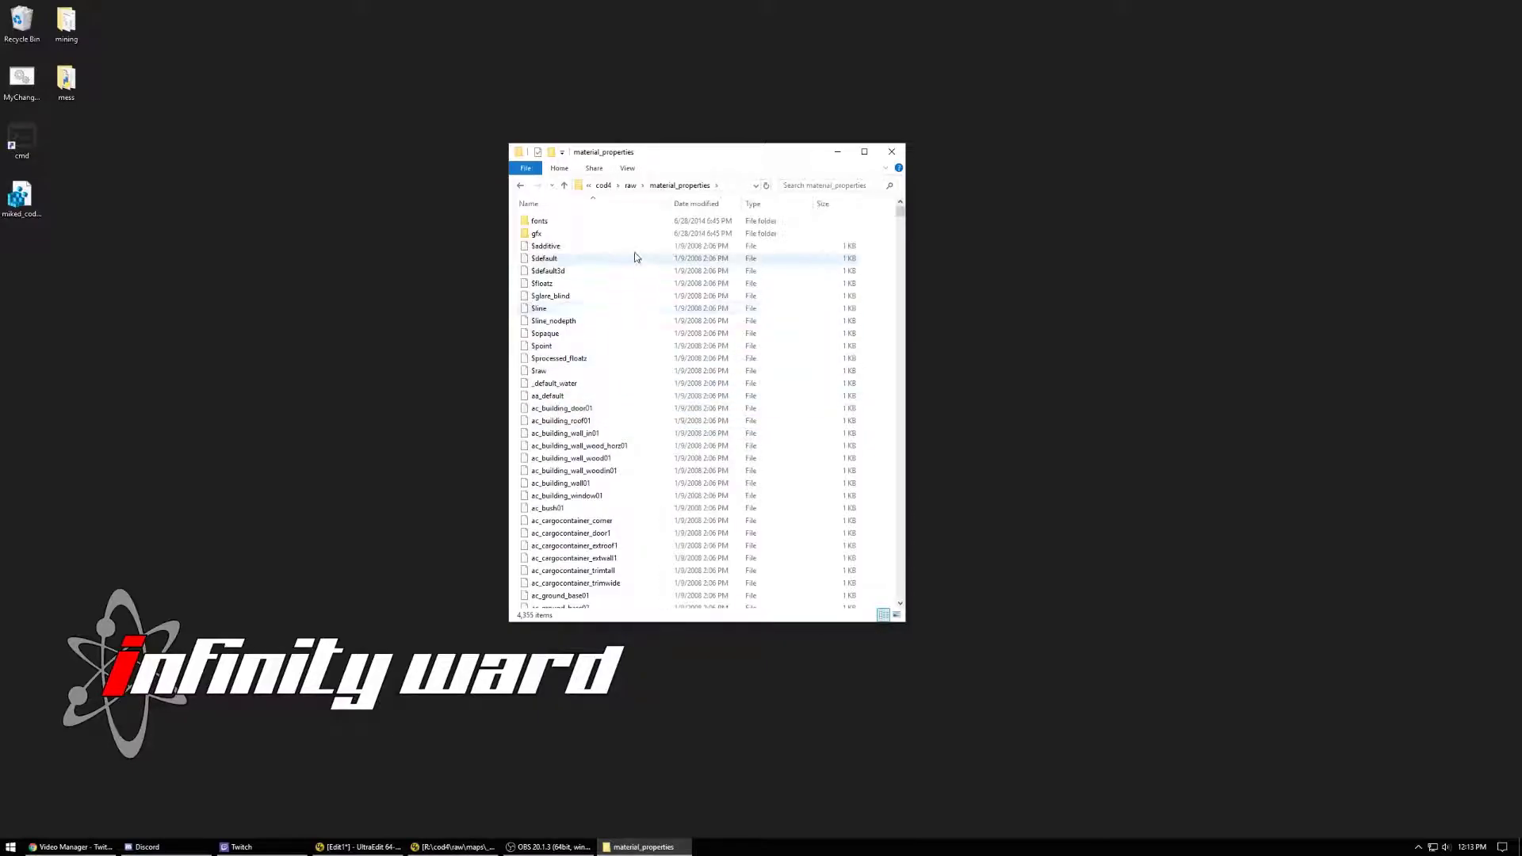
pyautogui.click(630, 185)
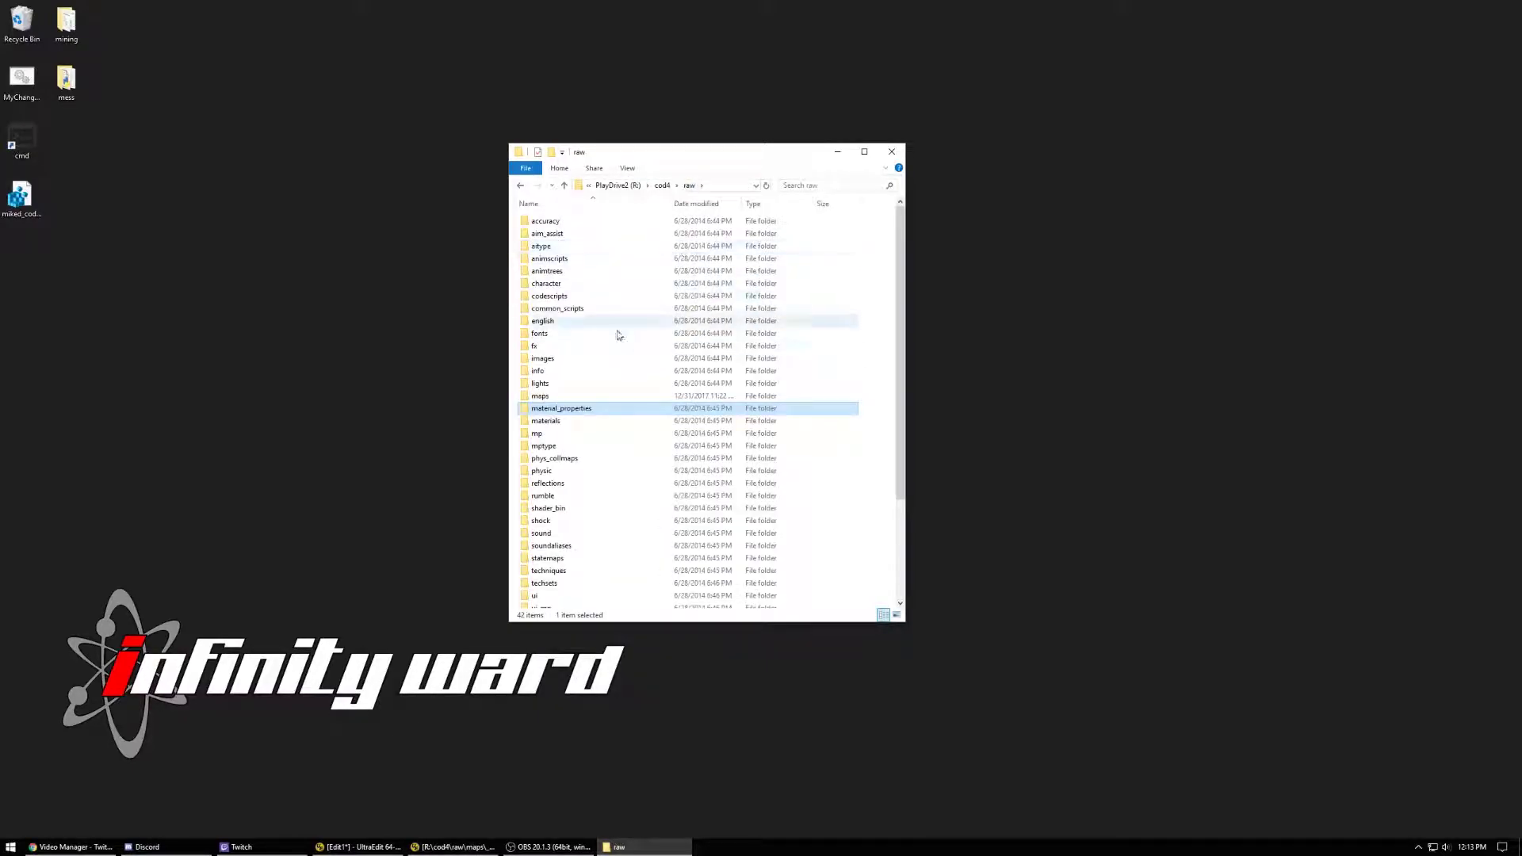
pyautogui.click(662, 184)
pyautogui.doubleClick(547, 445)
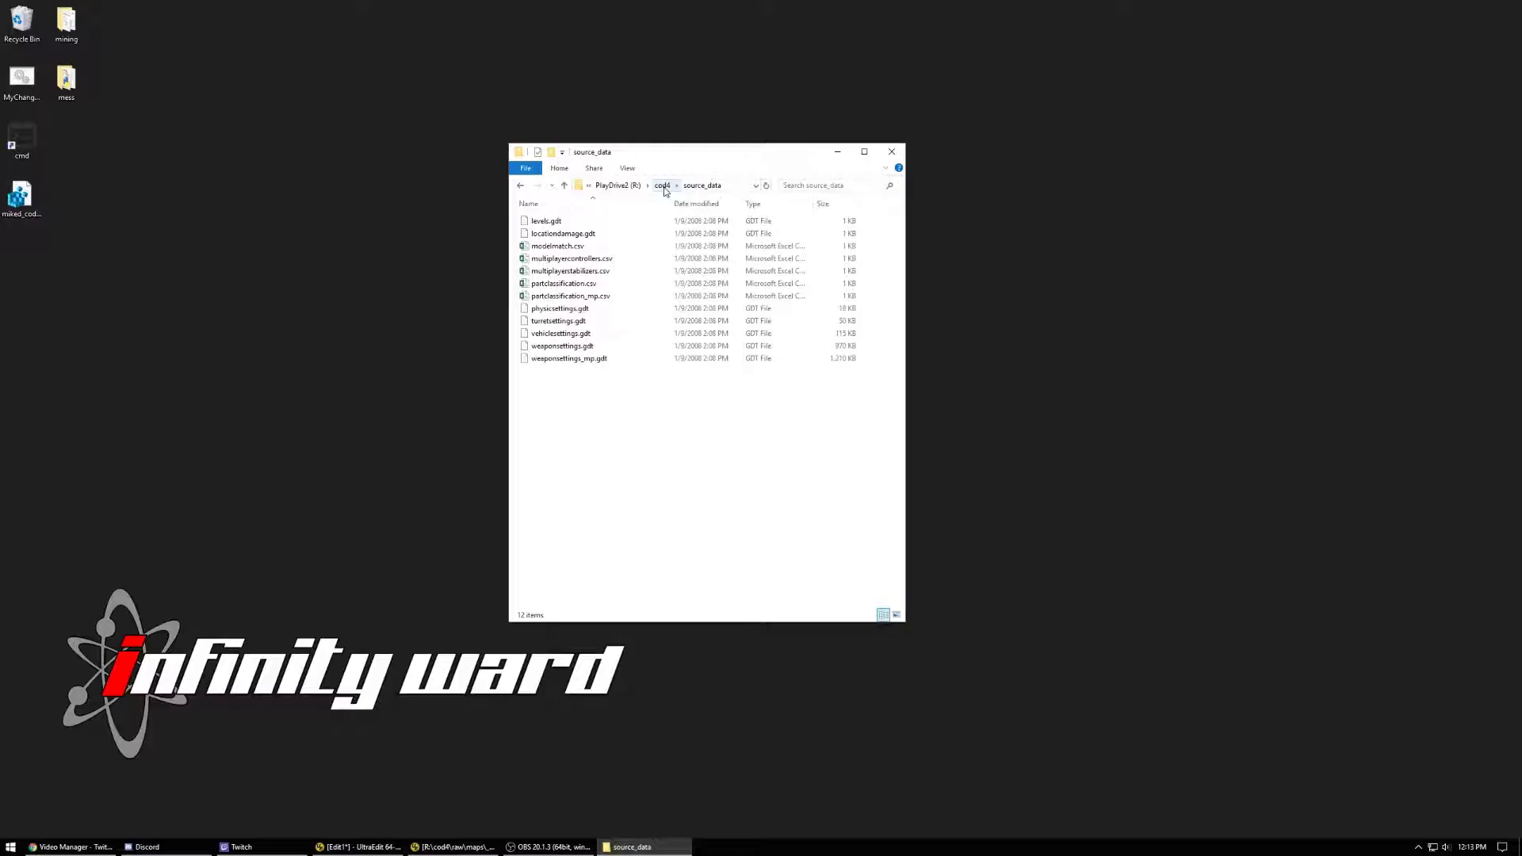
pyautogui.click(663, 186)
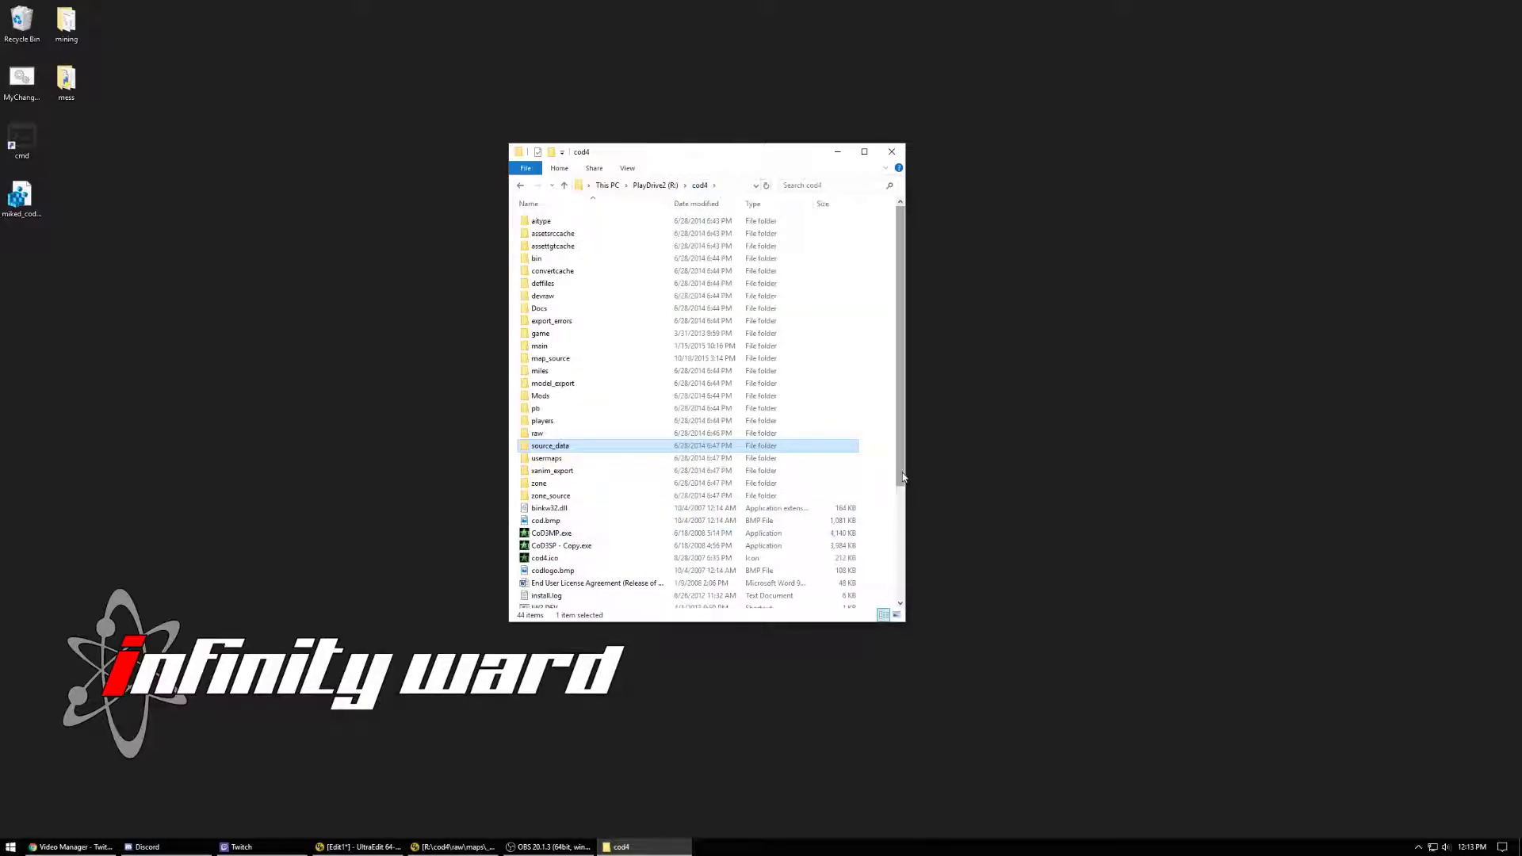
# Step: Examine the contents of the usermaps and xanim_export folders, returning to cod4 after each
pyautogui.click(550, 458)
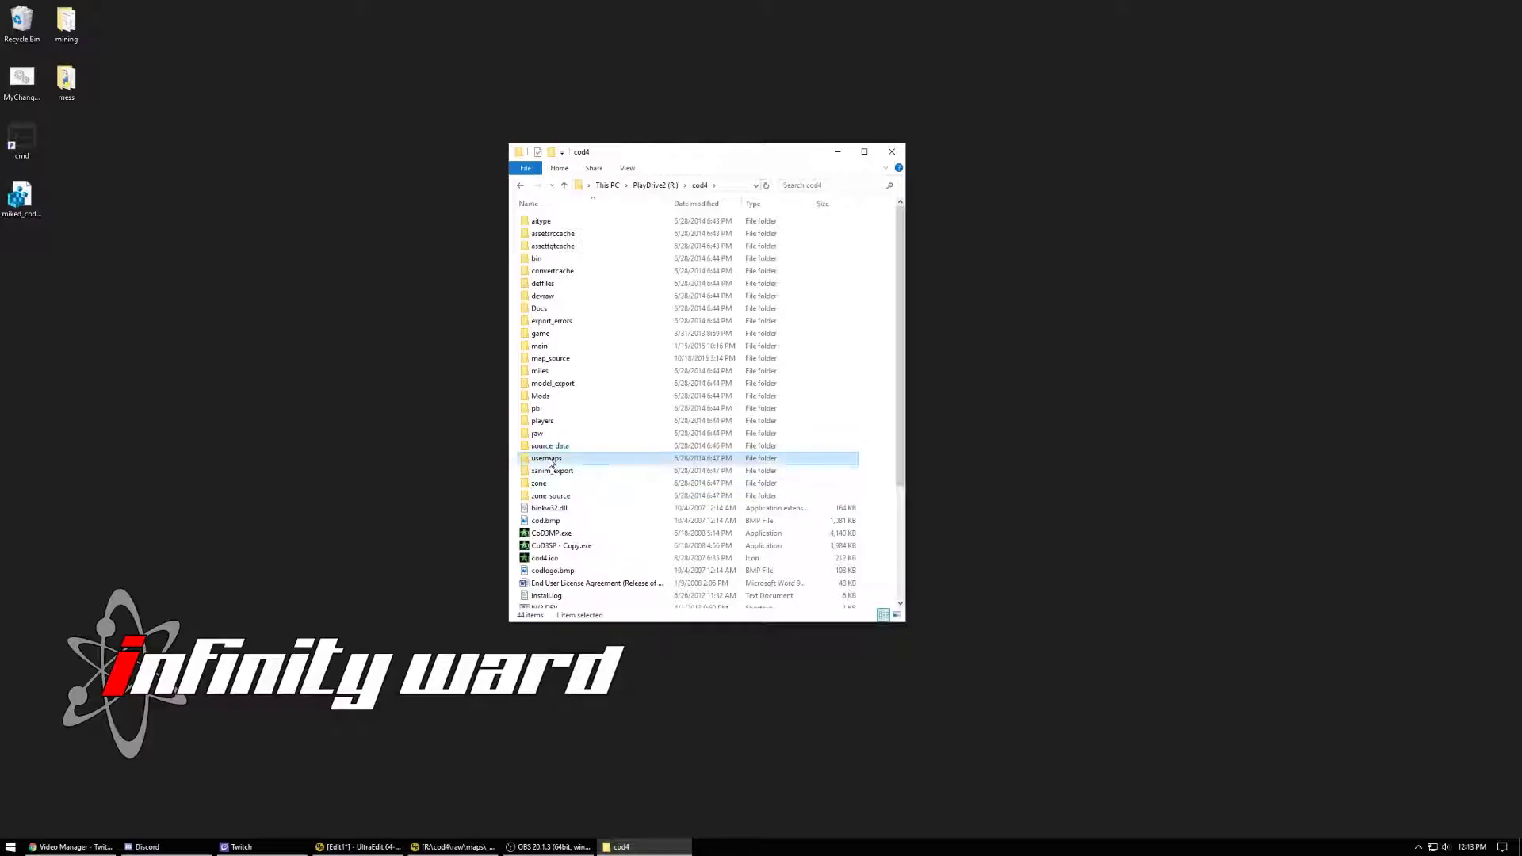
pyautogui.doubleClick(550, 459)
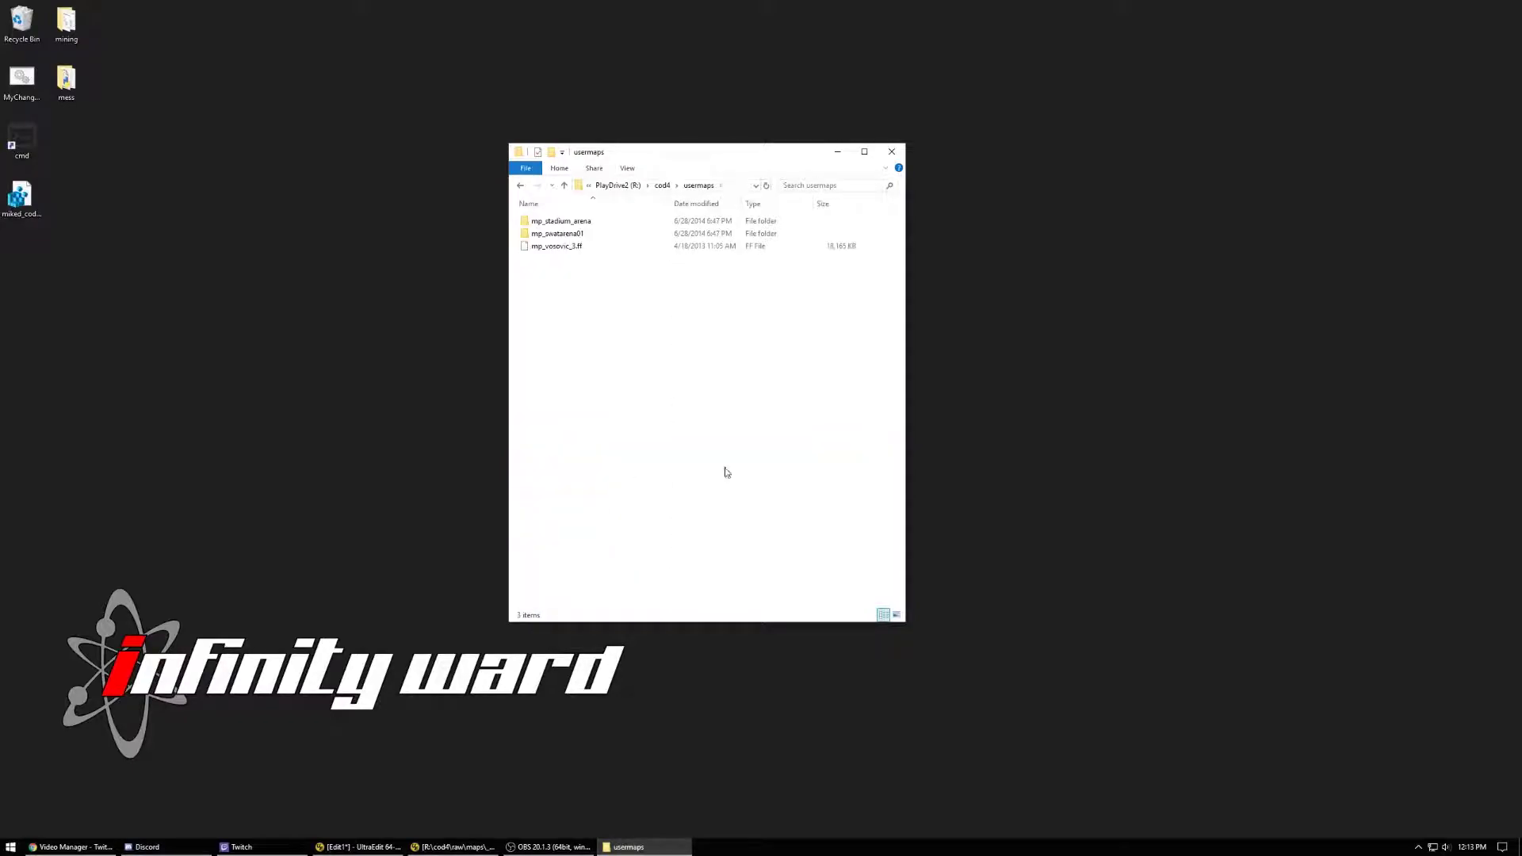
pyautogui.click(661, 185)
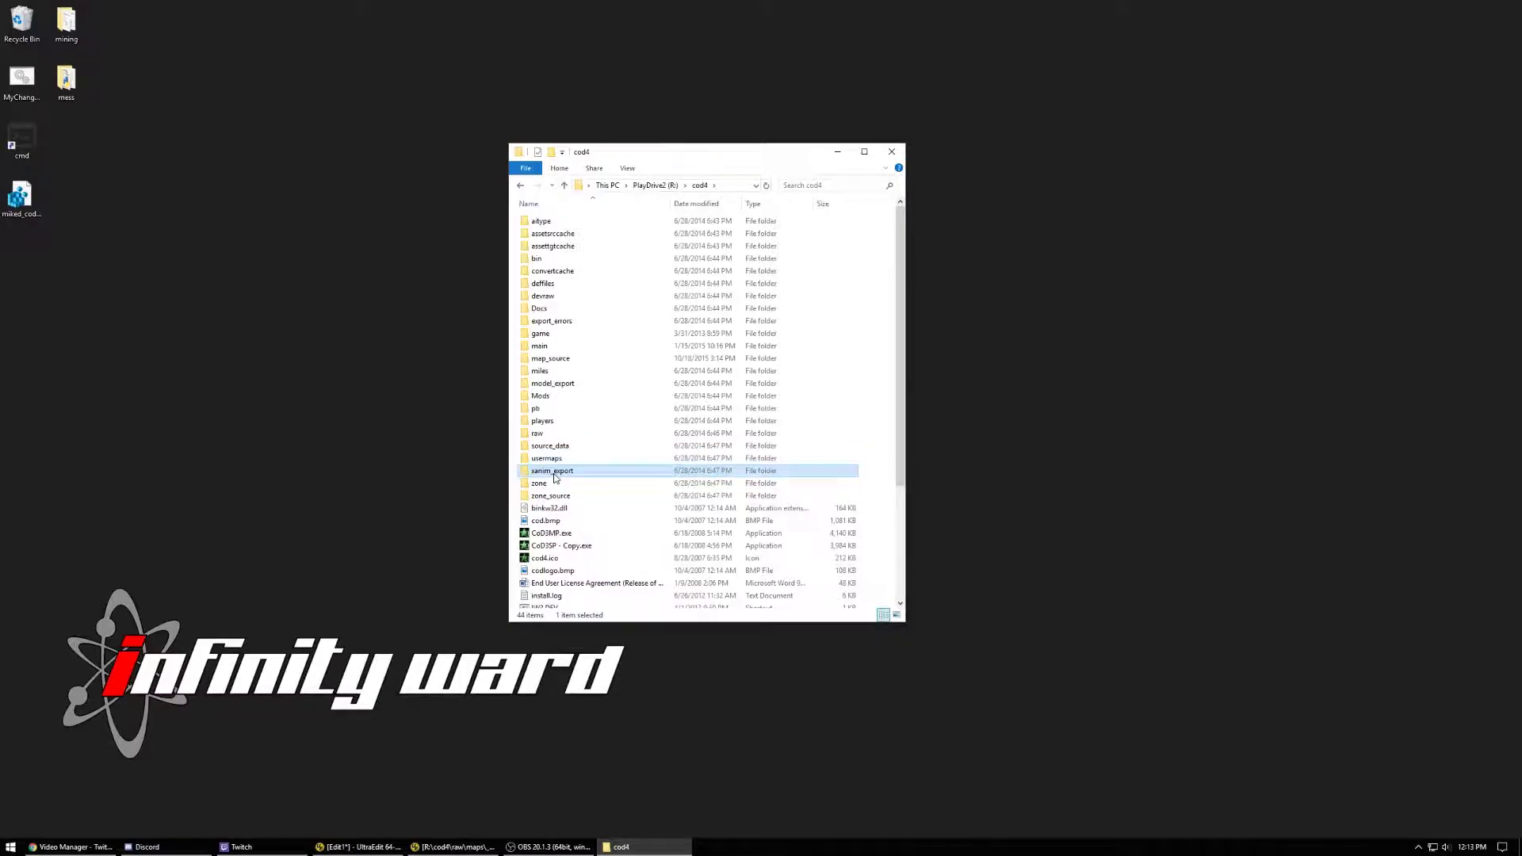
pyautogui.doubleClick(552, 471)
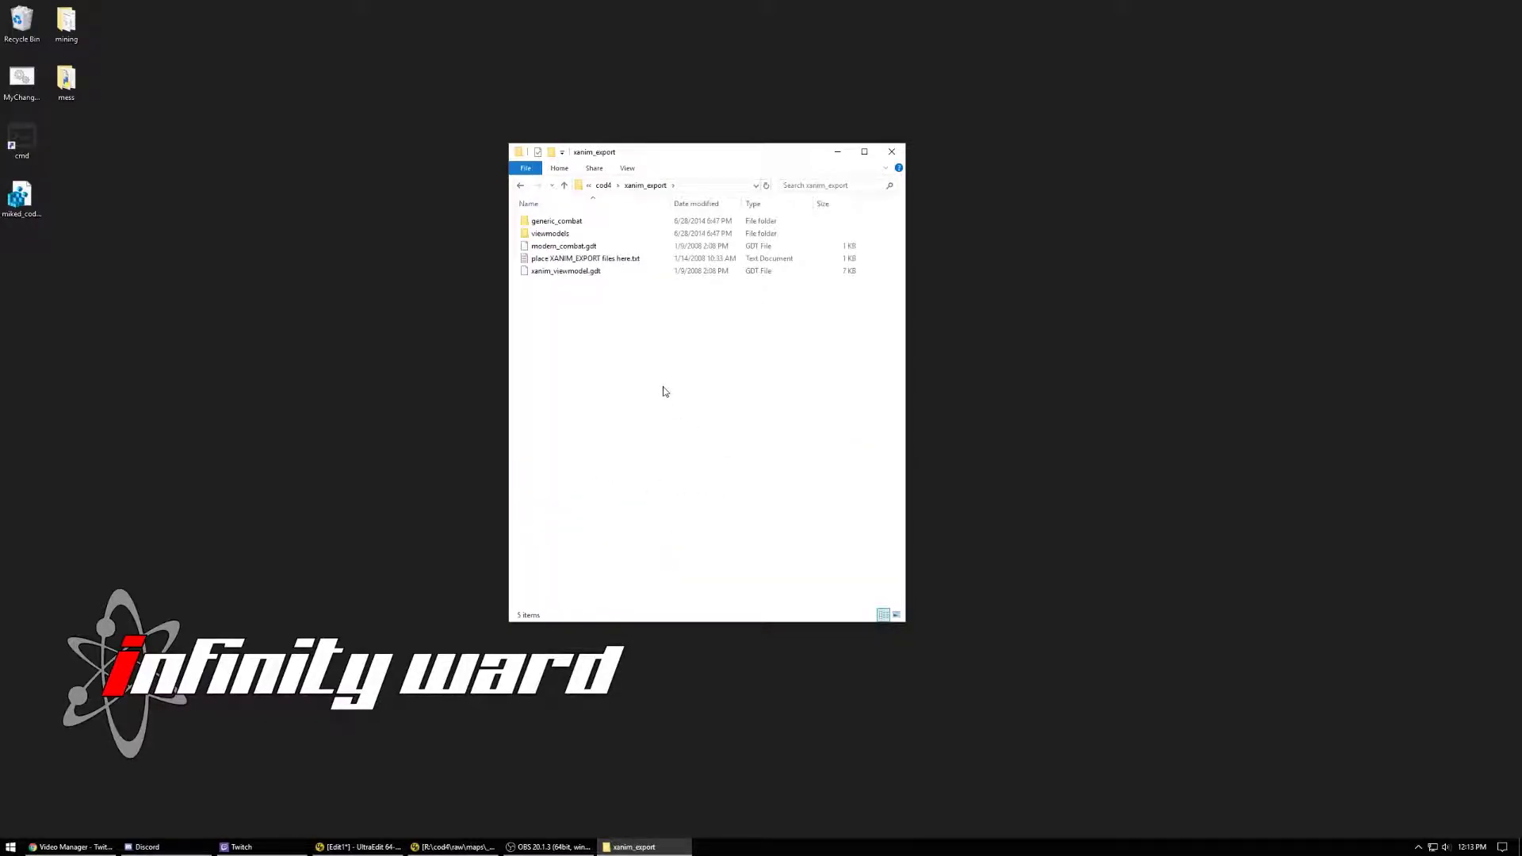
pyautogui.click(602, 186)
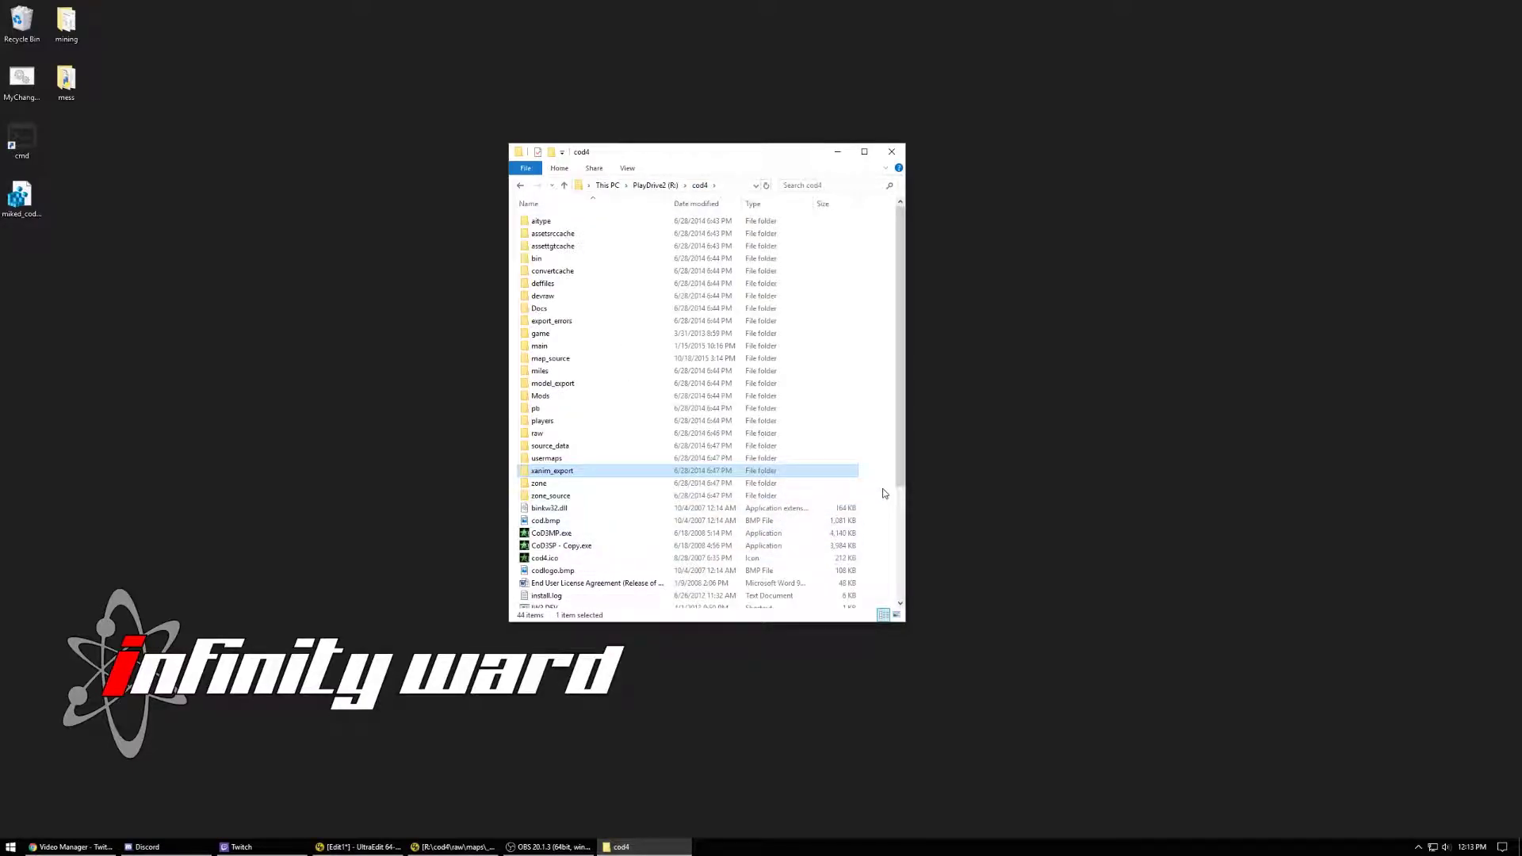
# Step: Examine the fast files in the english folder under zone, and return to cod4
pyautogui.doubleClick(555, 483)
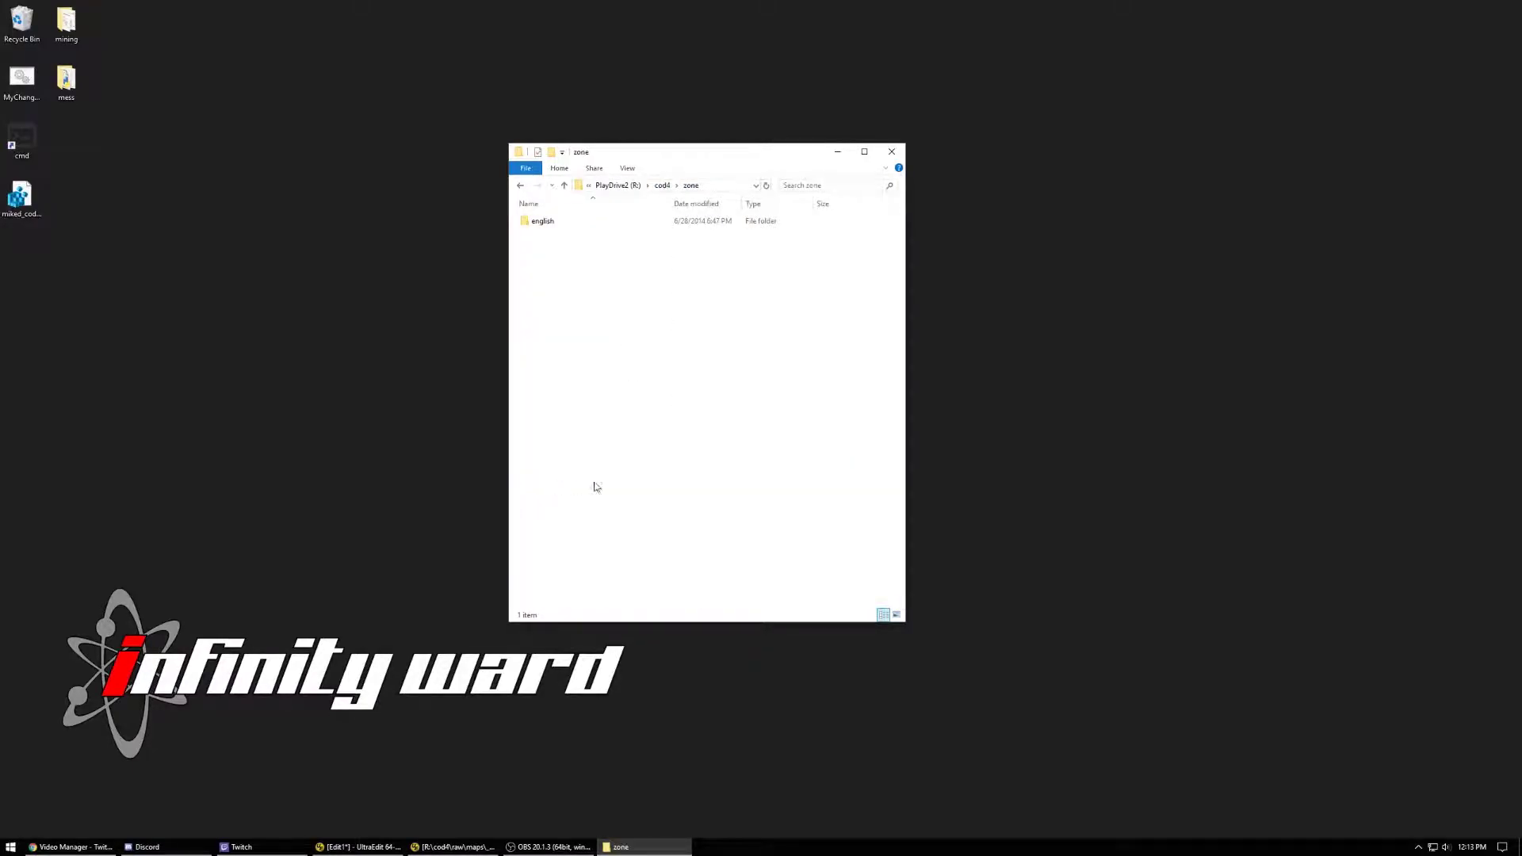
pyautogui.doubleClick(547, 223)
pyautogui.scroll(-5, 645, 511)
pyautogui.scroll(6, 645, 514)
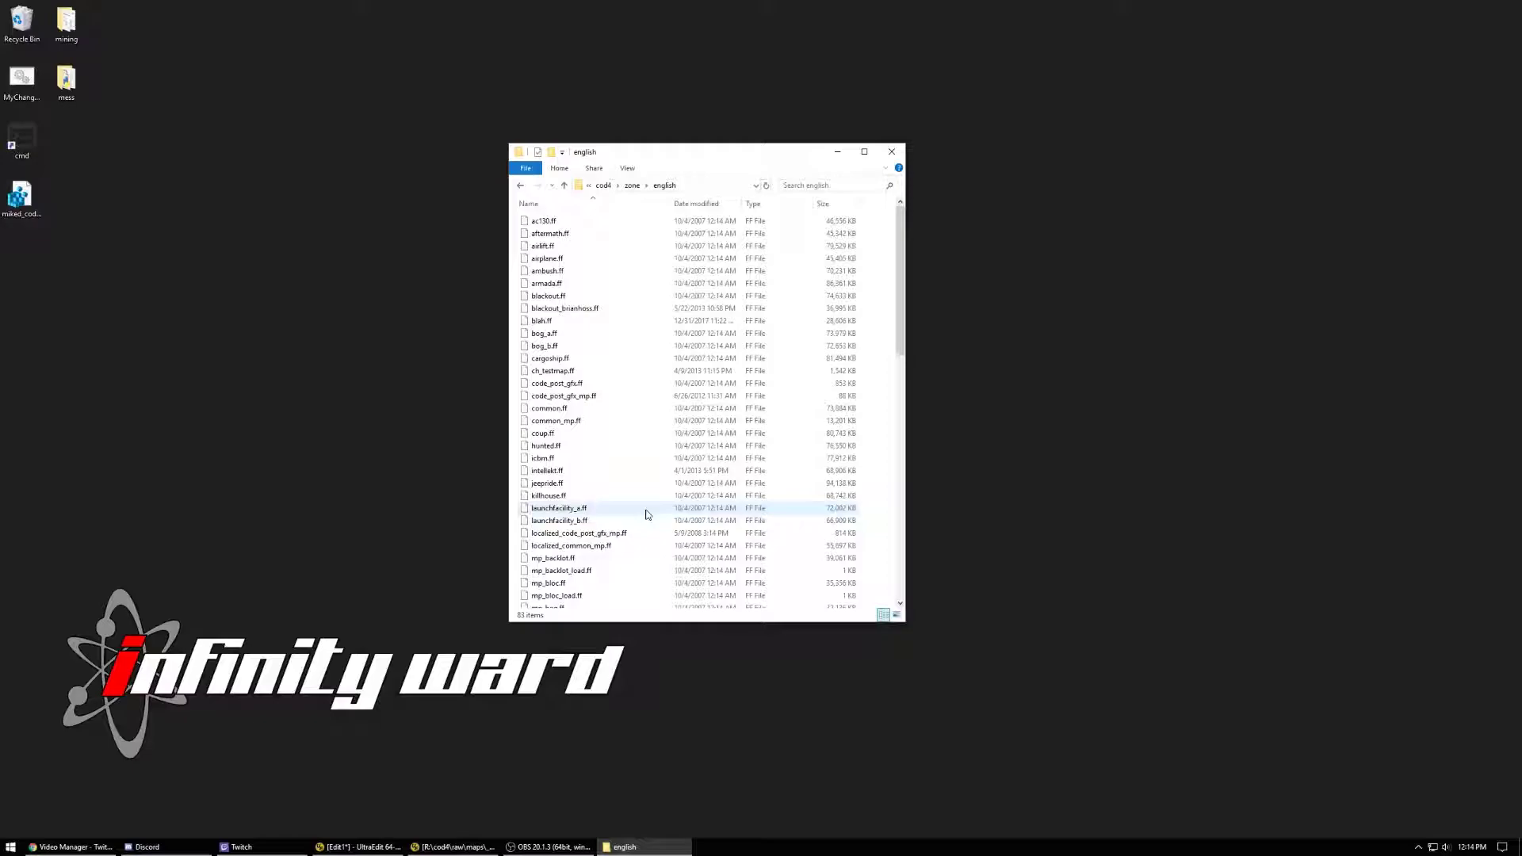
pyautogui.click(632, 185)
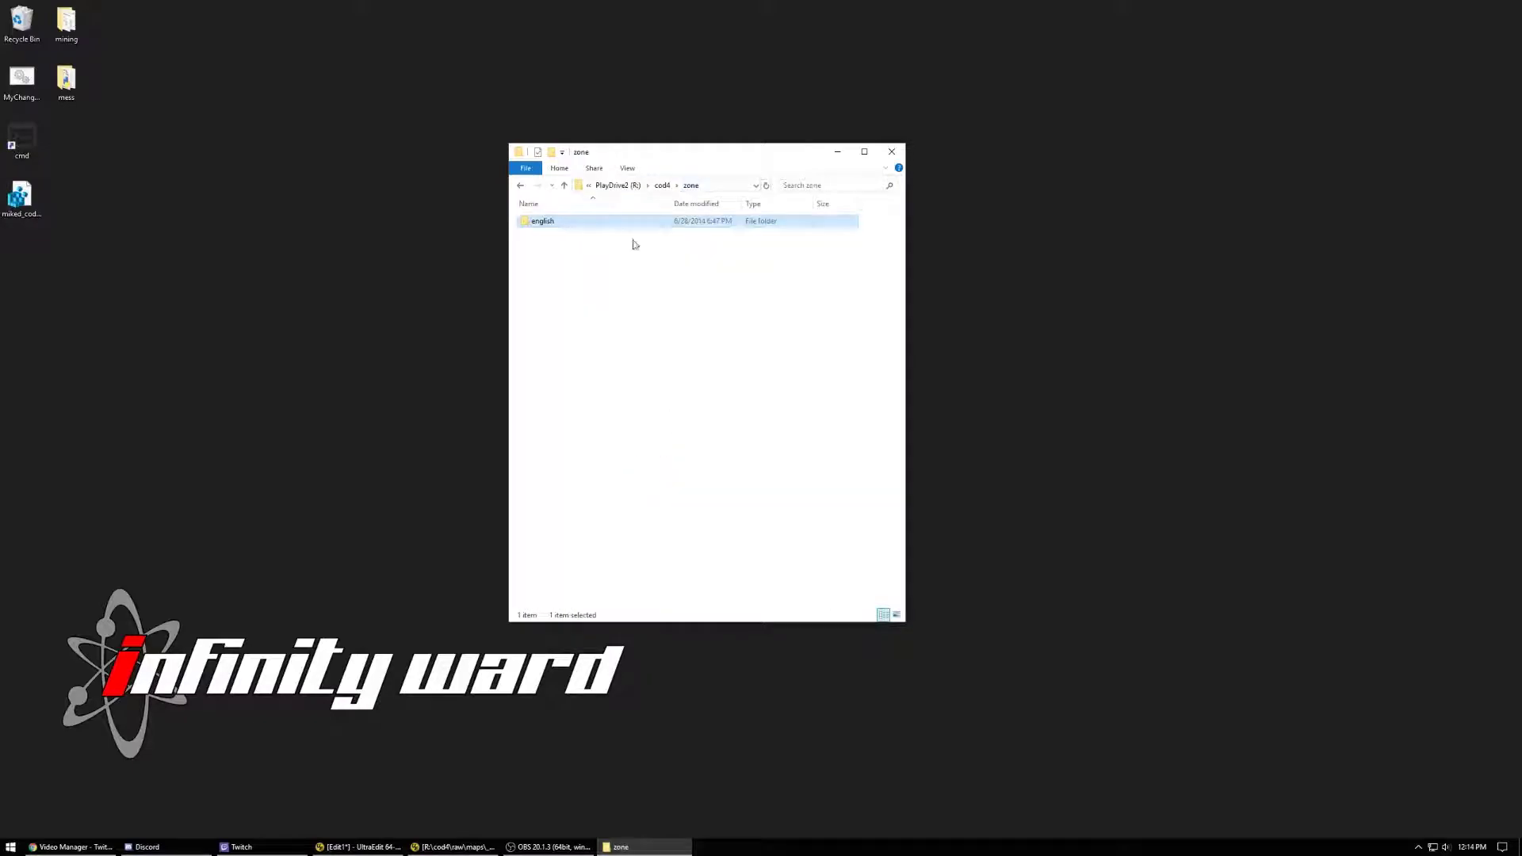
pyautogui.click(663, 185)
# Step: Examine the CSV files in the zone_source folder, including common_anims.csv, and return to cod4
pyautogui.doubleClick(550, 389)
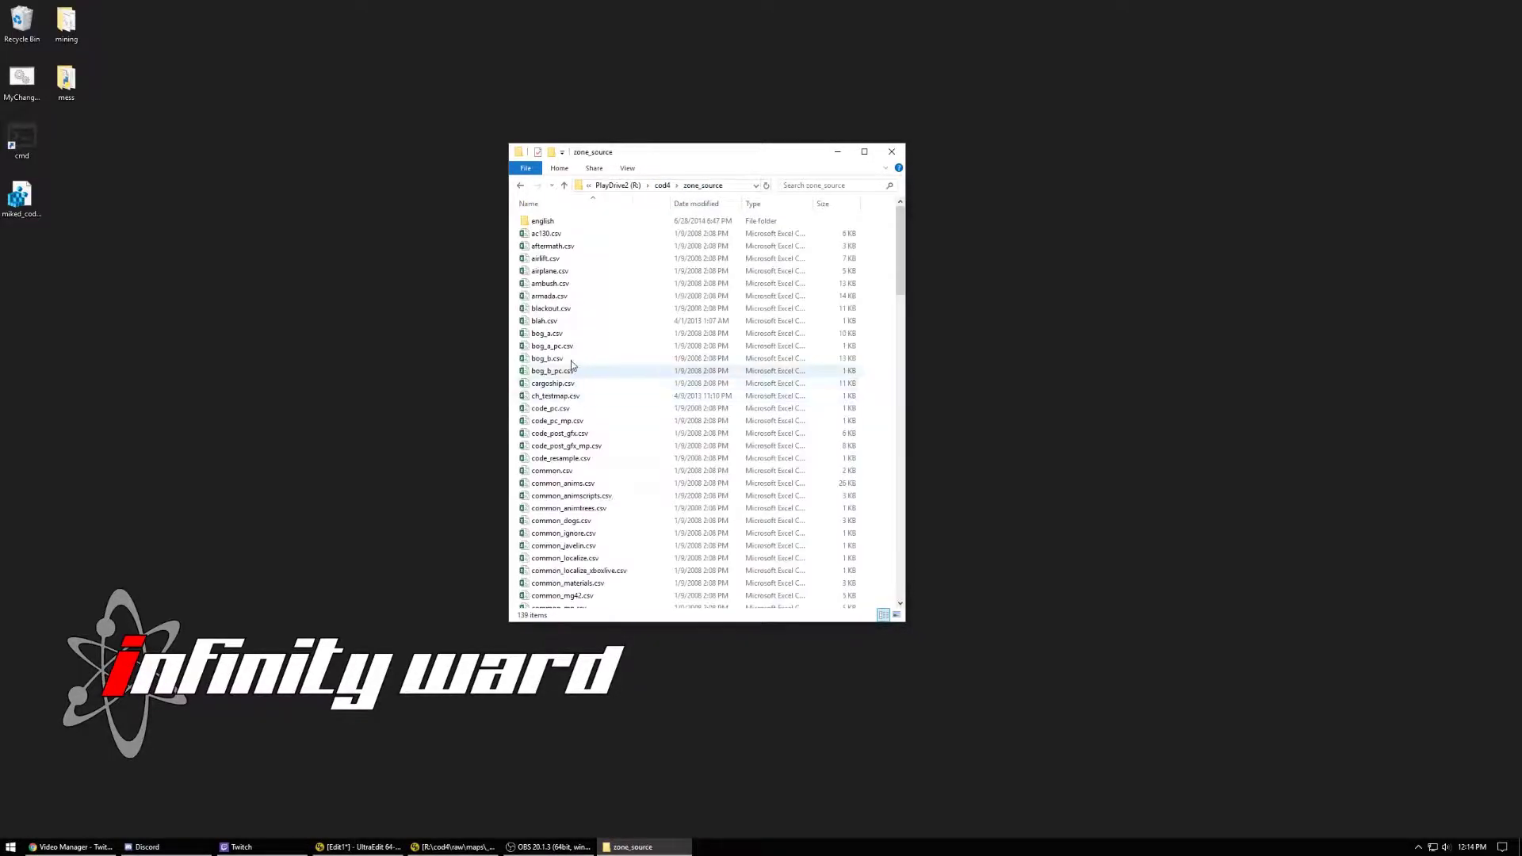
pyautogui.click(599, 496)
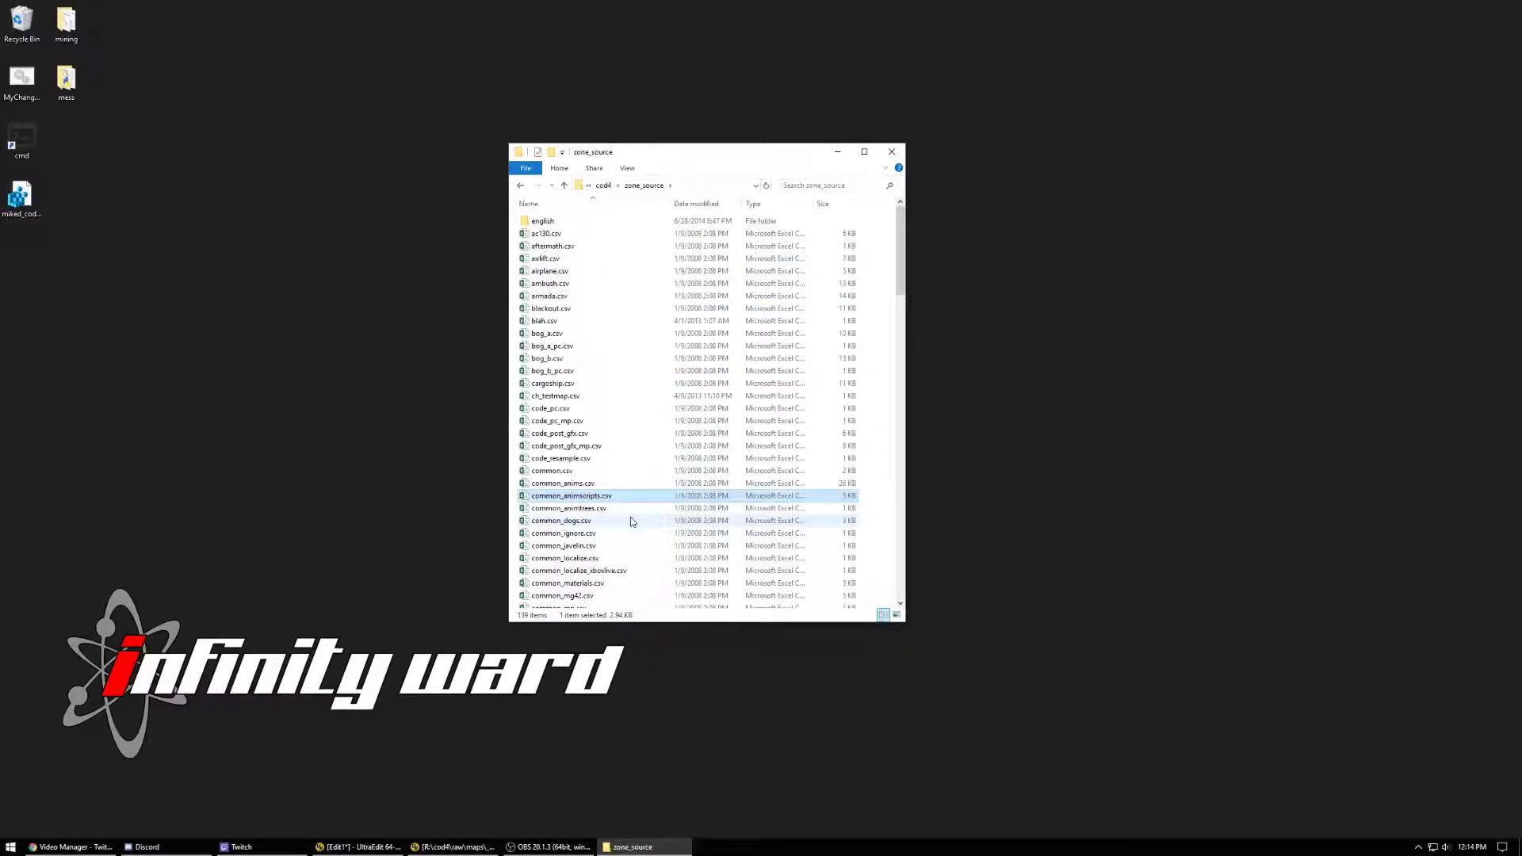
pyautogui.click(556, 485)
pyautogui.scroll(-4, 645, 556)
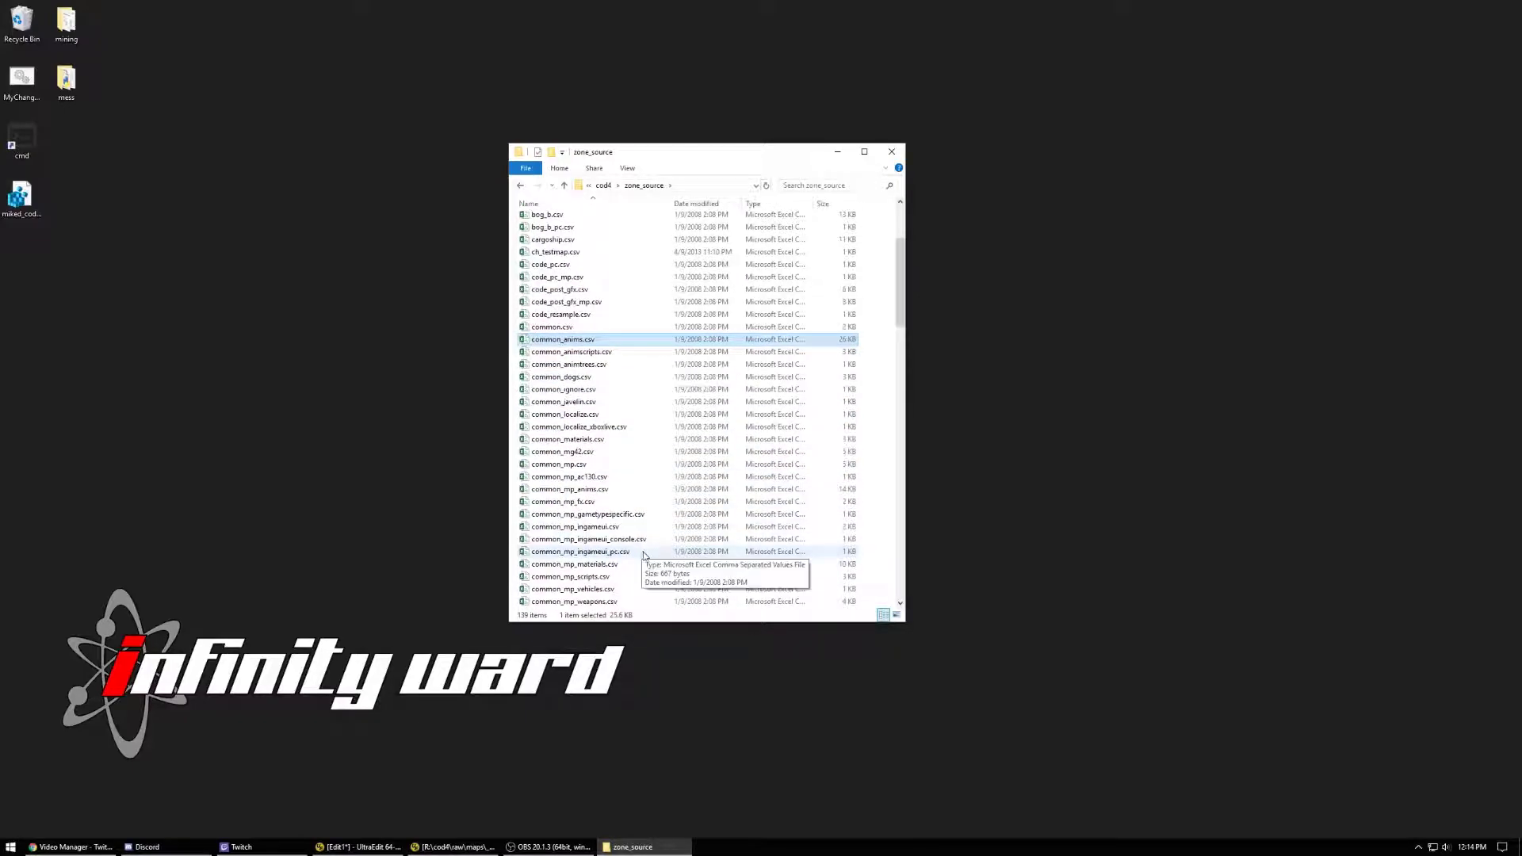
pyautogui.click(603, 185)
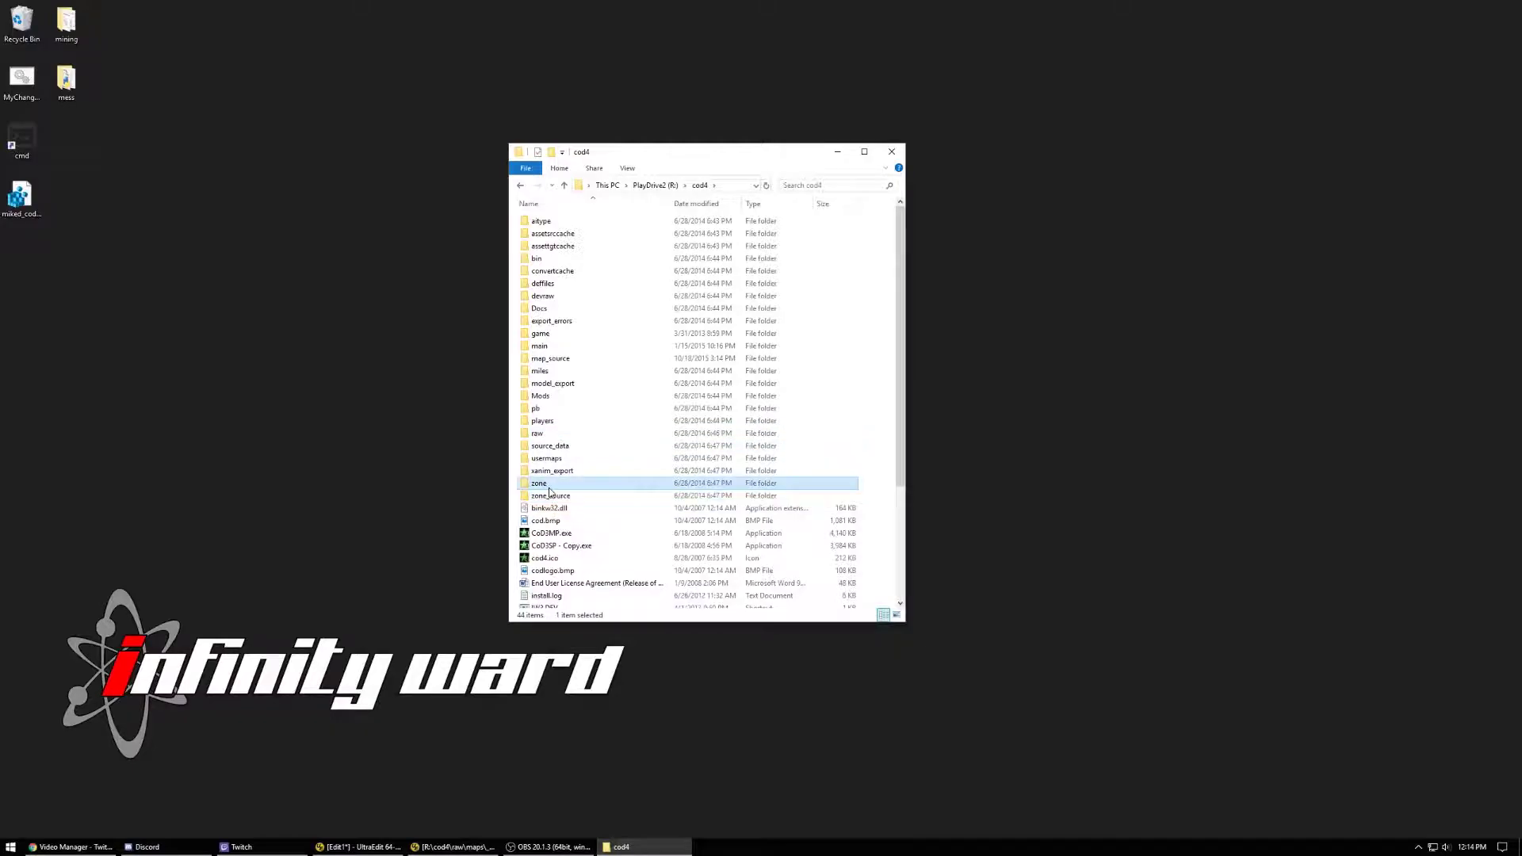
# Step: Compare the fast files in zone's english folder with the CSV files in zone_source, and review the cod4 folder list
pyautogui.doubleClick(687, 483)
pyautogui.doubleClick(533, 227)
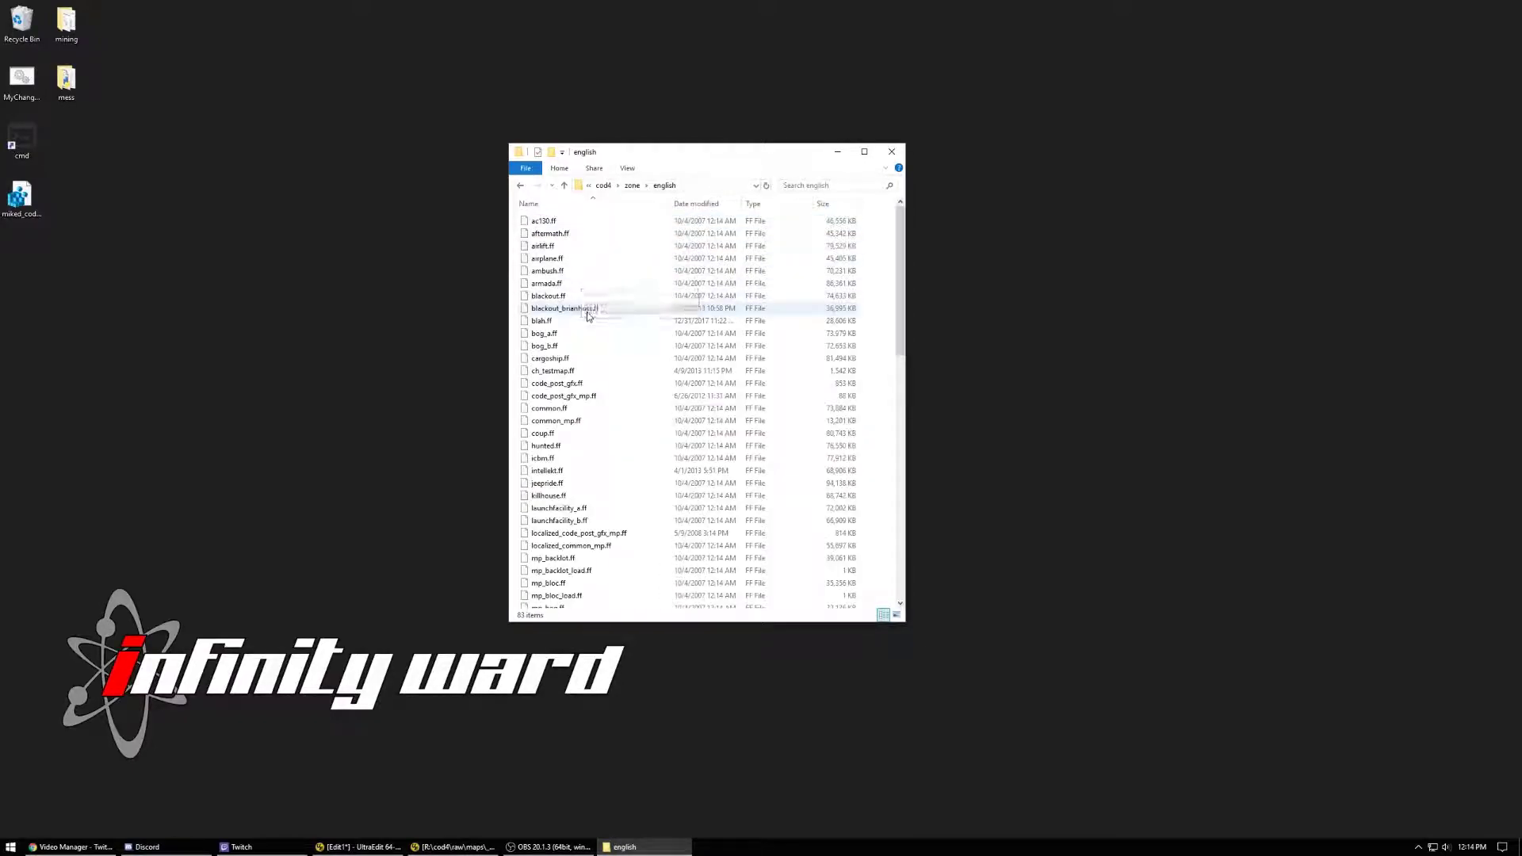
pyautogui.click(632, 186)
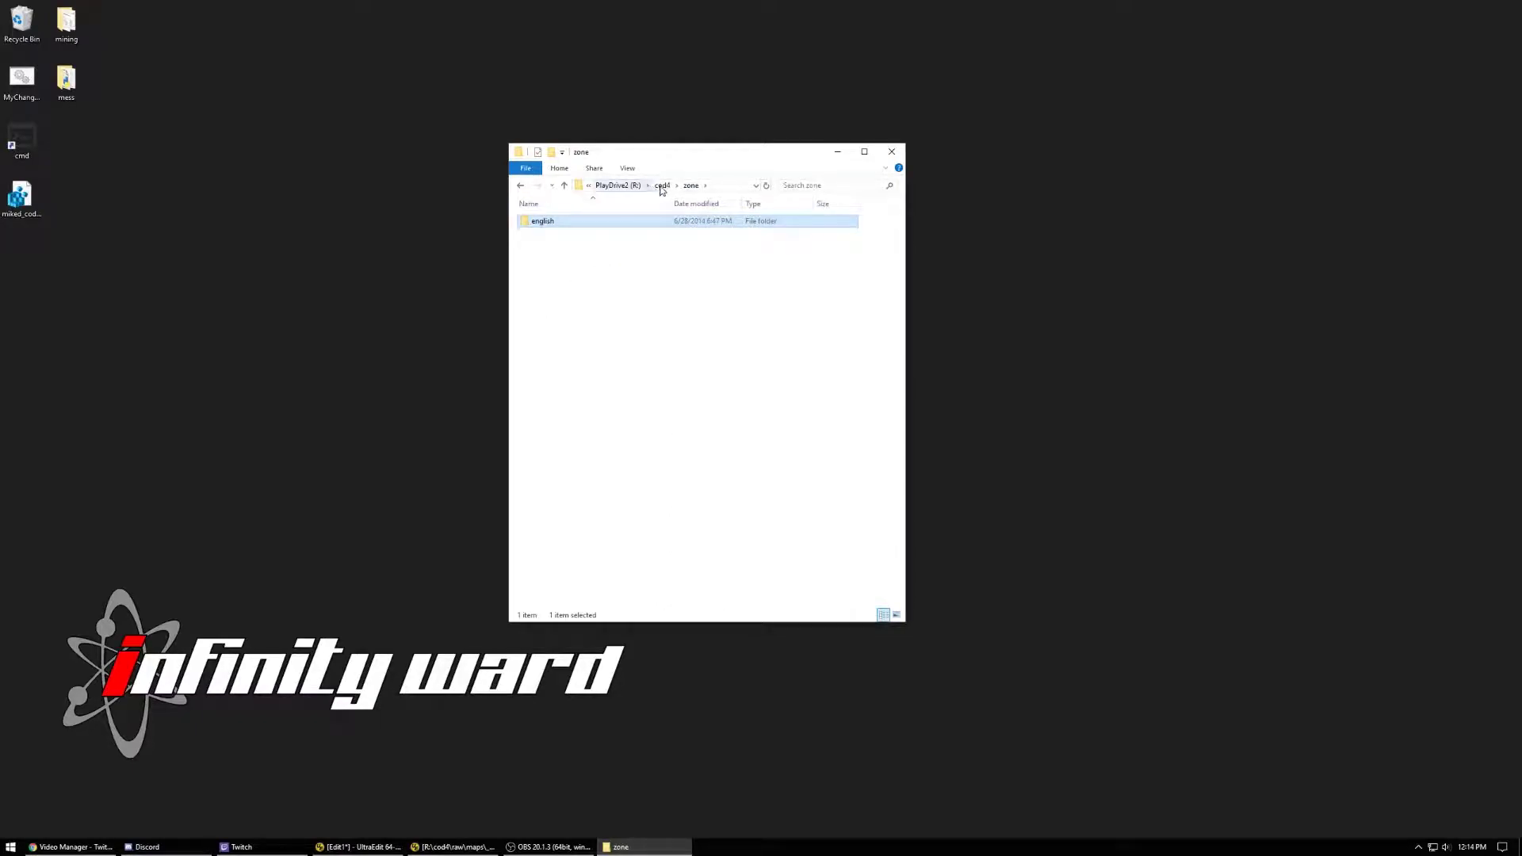
pyautogui.click(662, 185)
pyautogui.doubleClick(545, 497)
pyautogui.click(602, 433)
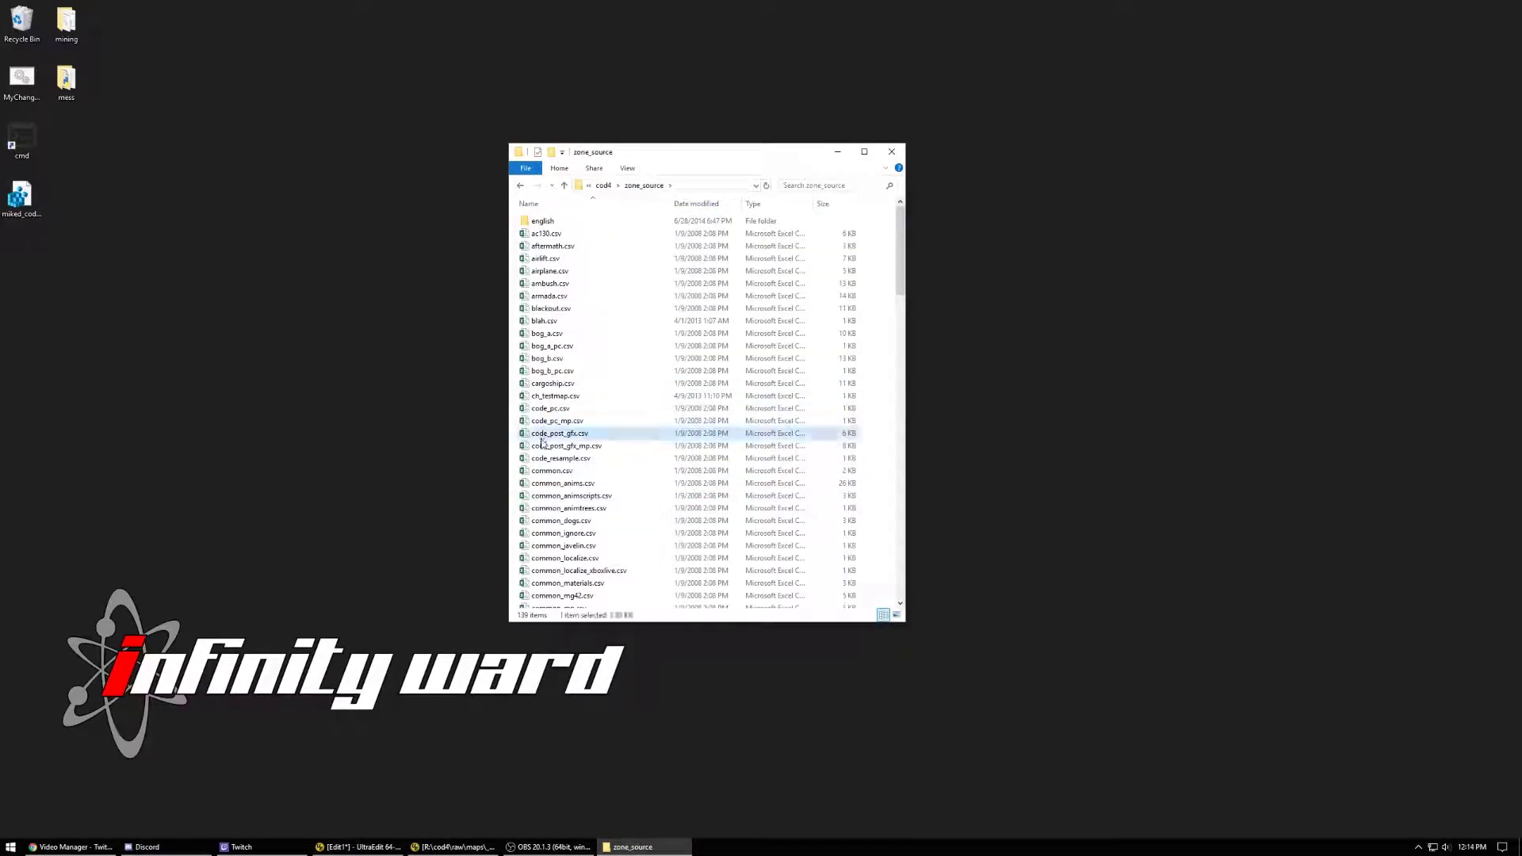
pyautogui.click(604, 185)
pyautogui.scroll(-4, 773, 420)
pyautogui.scroll(4, 784, 406)
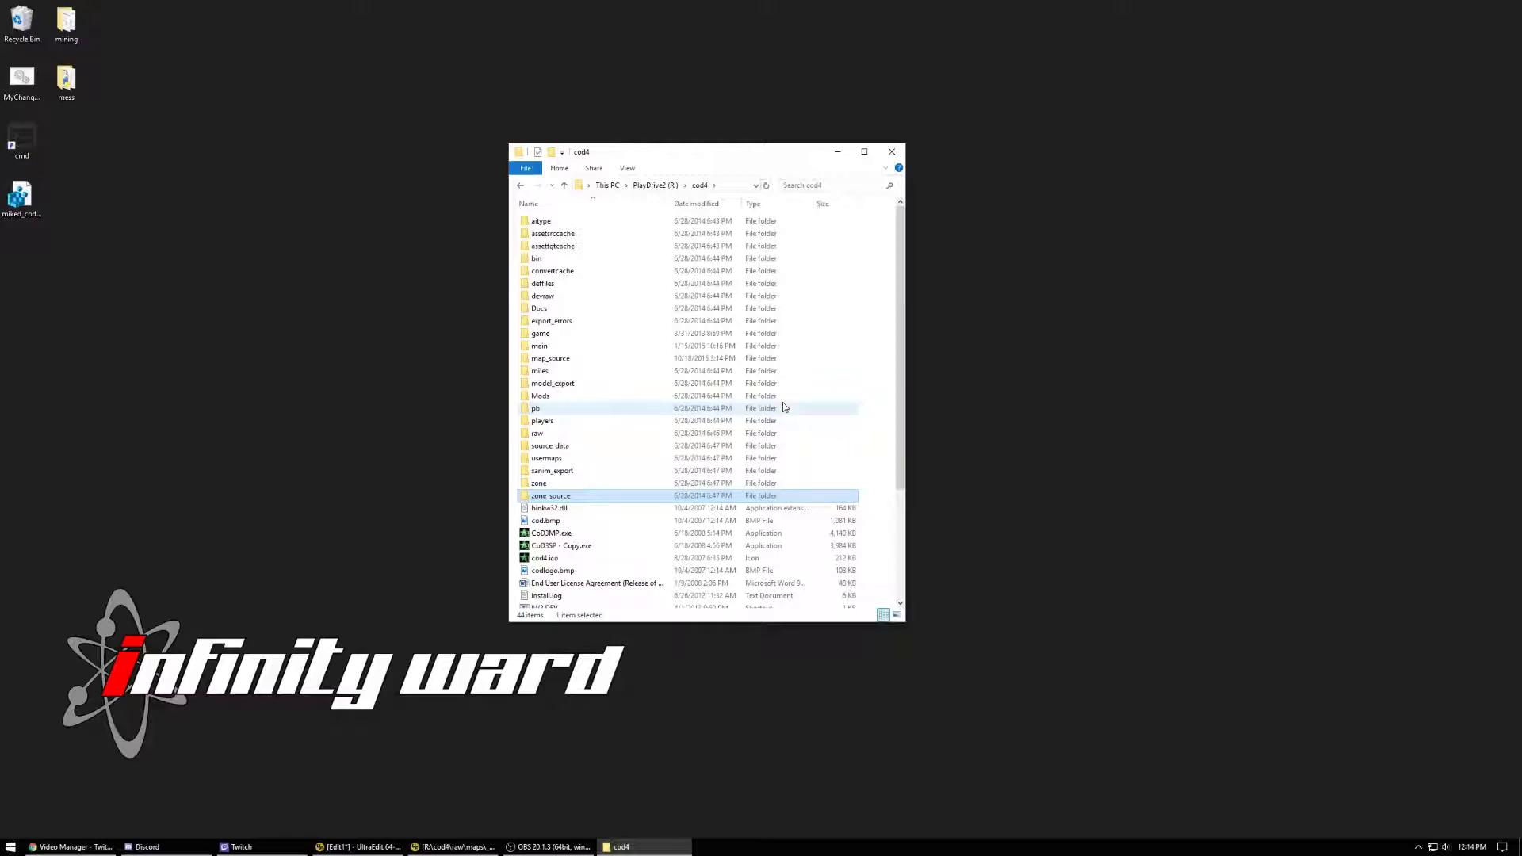
# Step: Launch CoD4Radiant.exe from the bin folder and move its camera window partly beyond the main window's edge
pyautogui.doubleClick(550, 260)
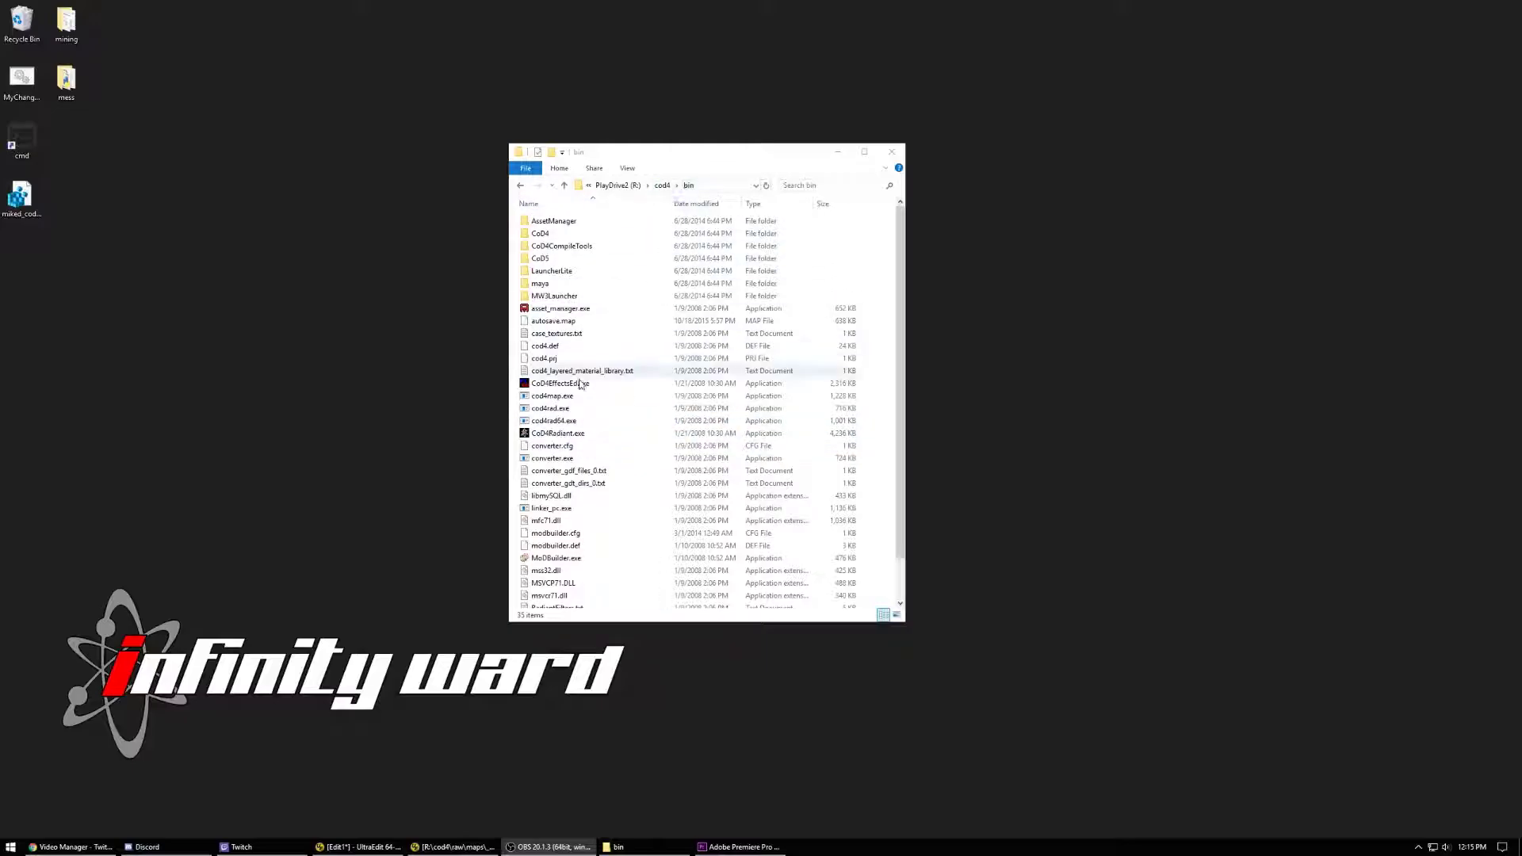
pyautogui.doubleClick(558, 433)
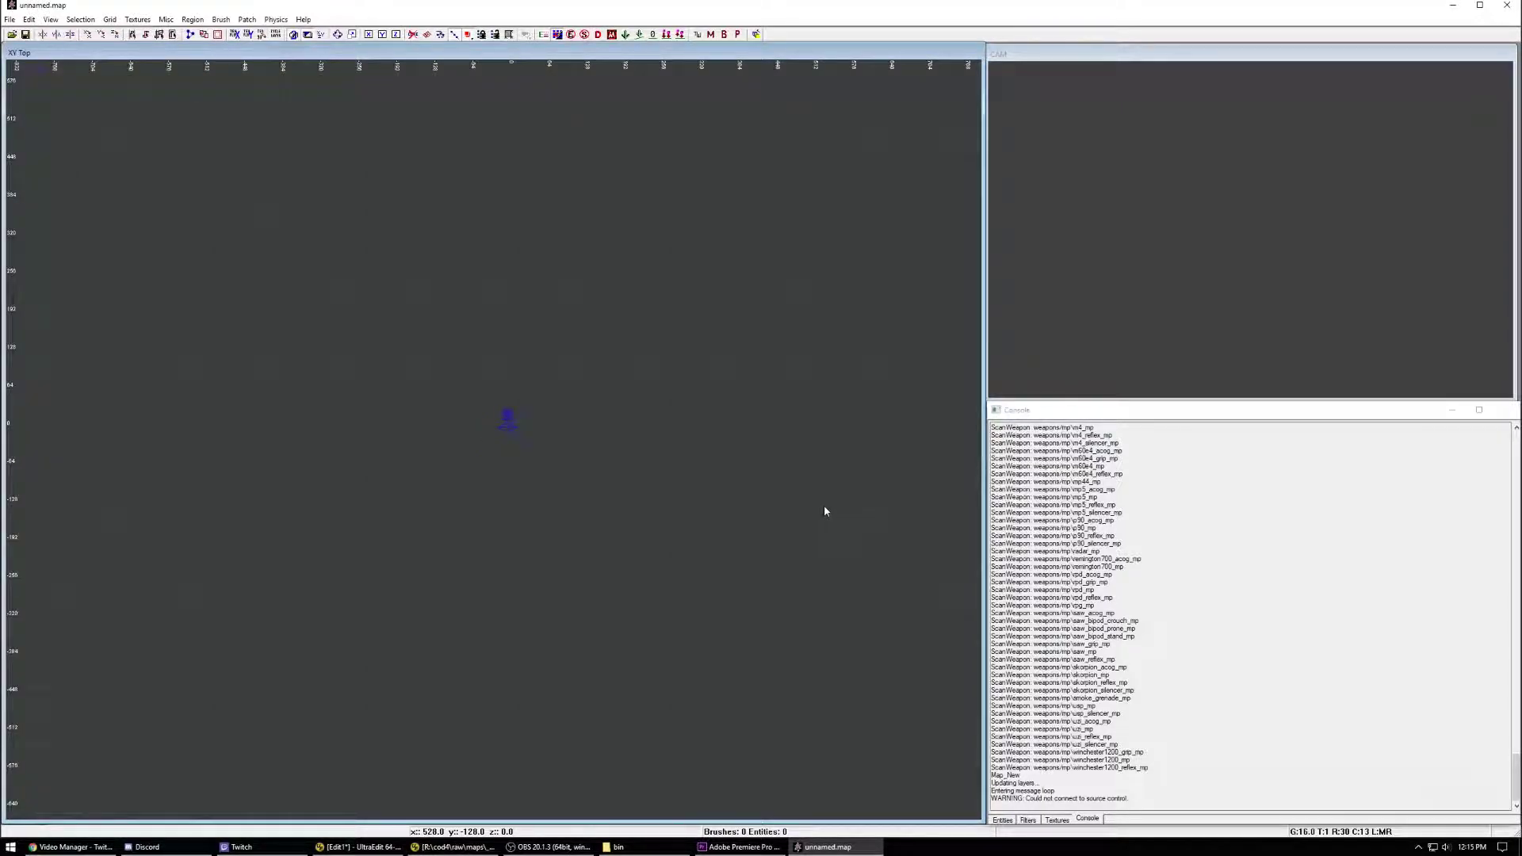
pyautogui.moveTo(1085, 47); pyautogui.dragTo(1516, 150)
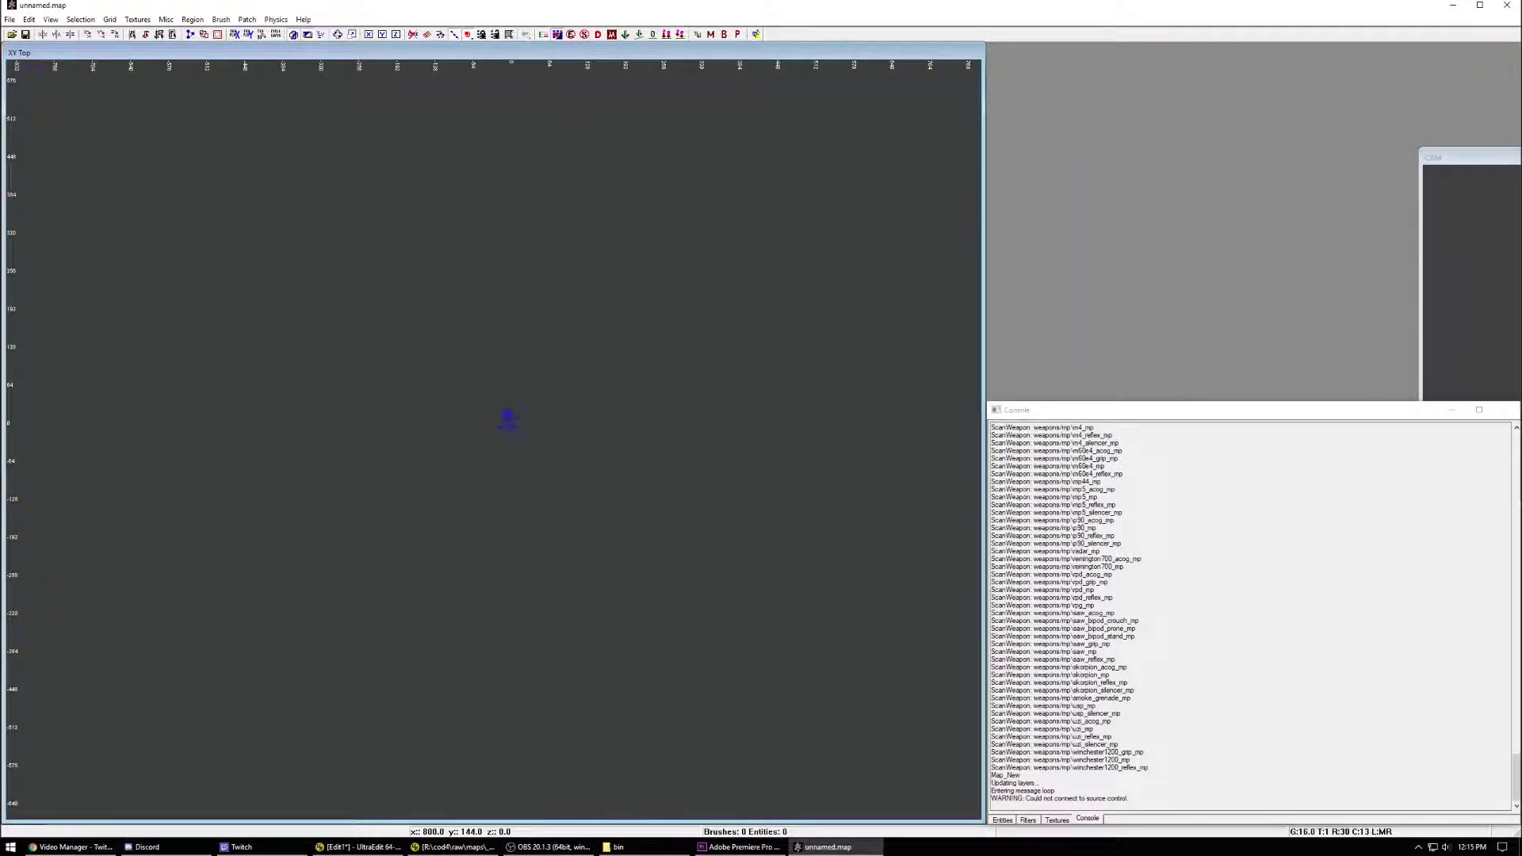
# Step: Open the Registry Editor and go to the CoD4Radiant key under HKEY_CURRENT_USER\Software\iw
pyautogui.press('super')
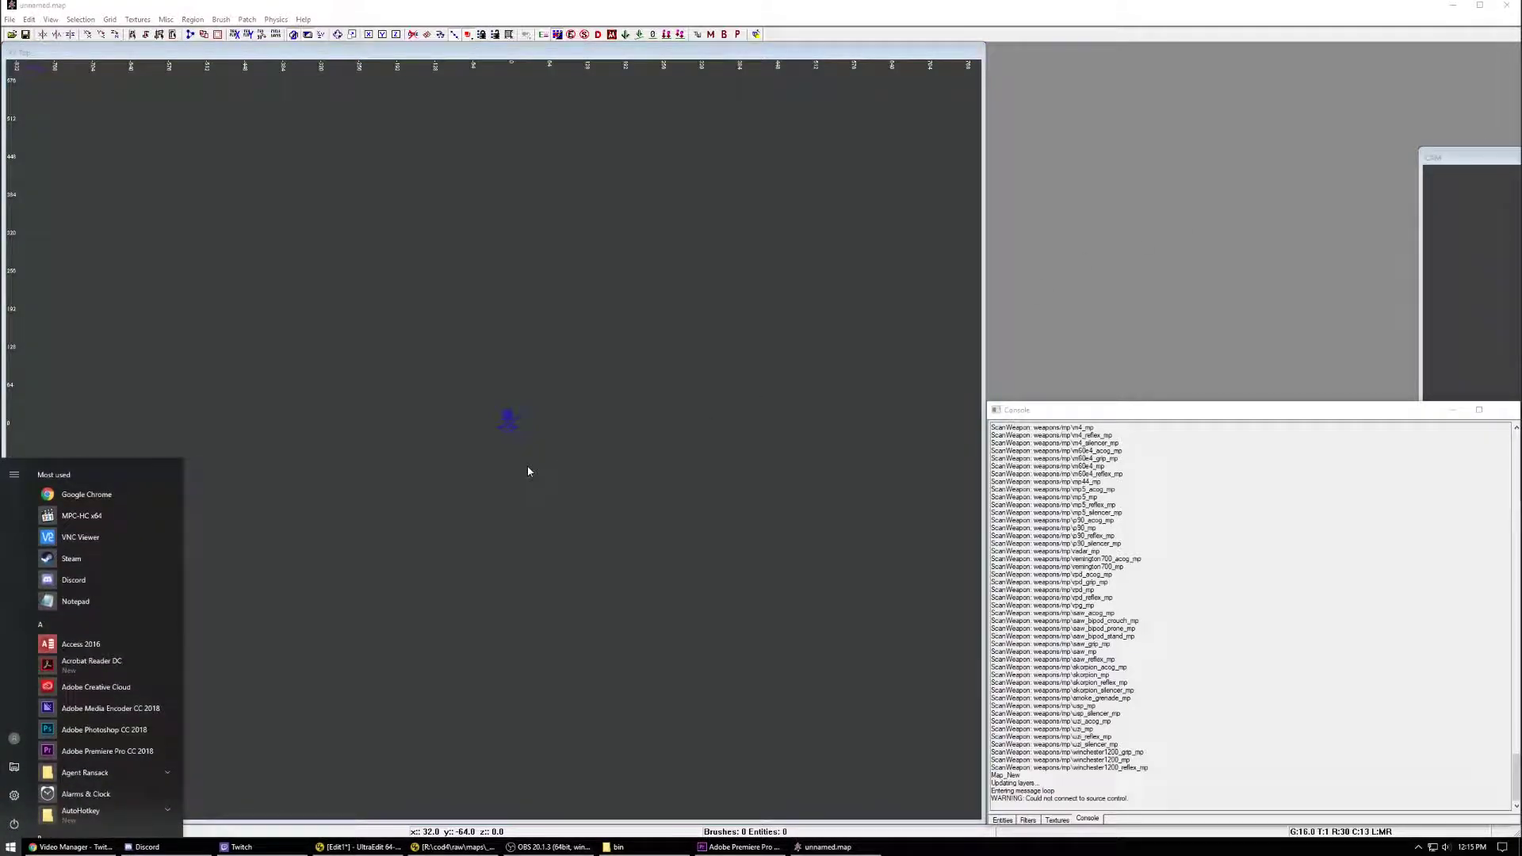
pyautogui.write('regedit')
pyautogui.press('Return')
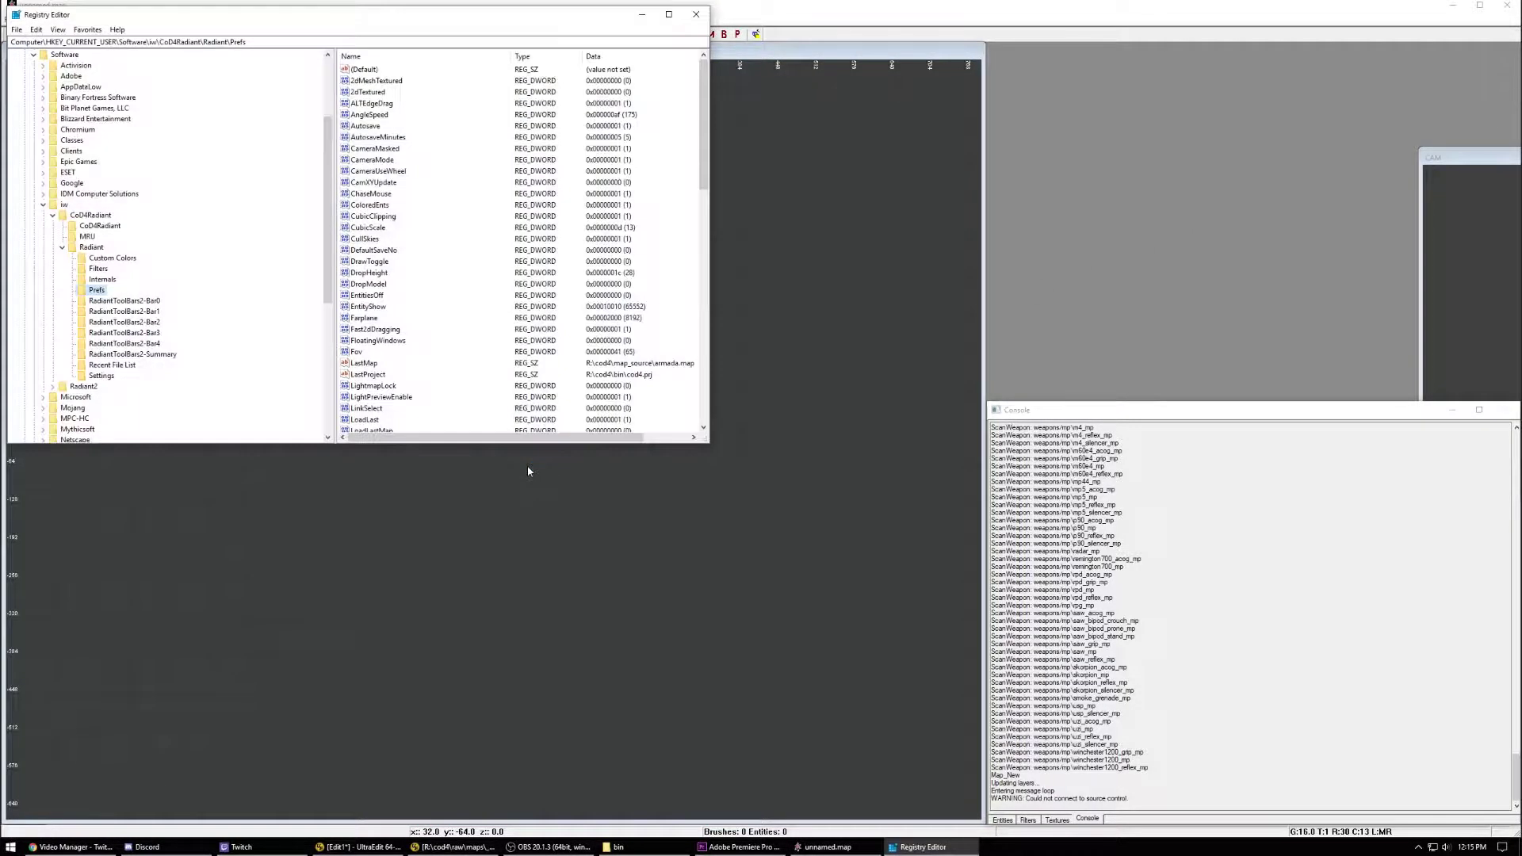
pyautogui.doubleClick(95, 248)
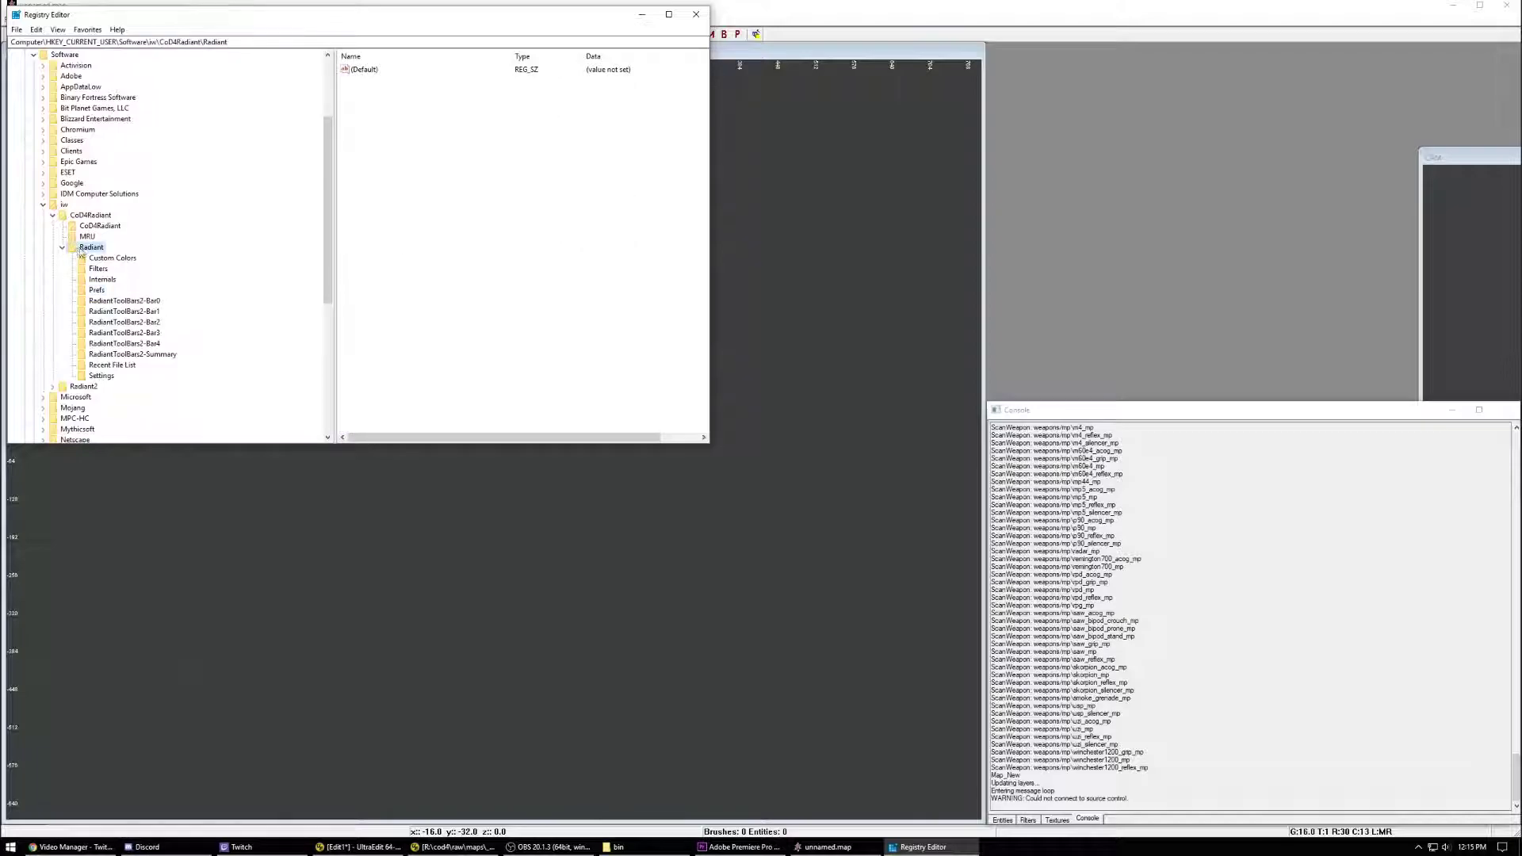
pyautogui.scroll(3, 100, 252)
pyautogui.doubleClick(90, 333)
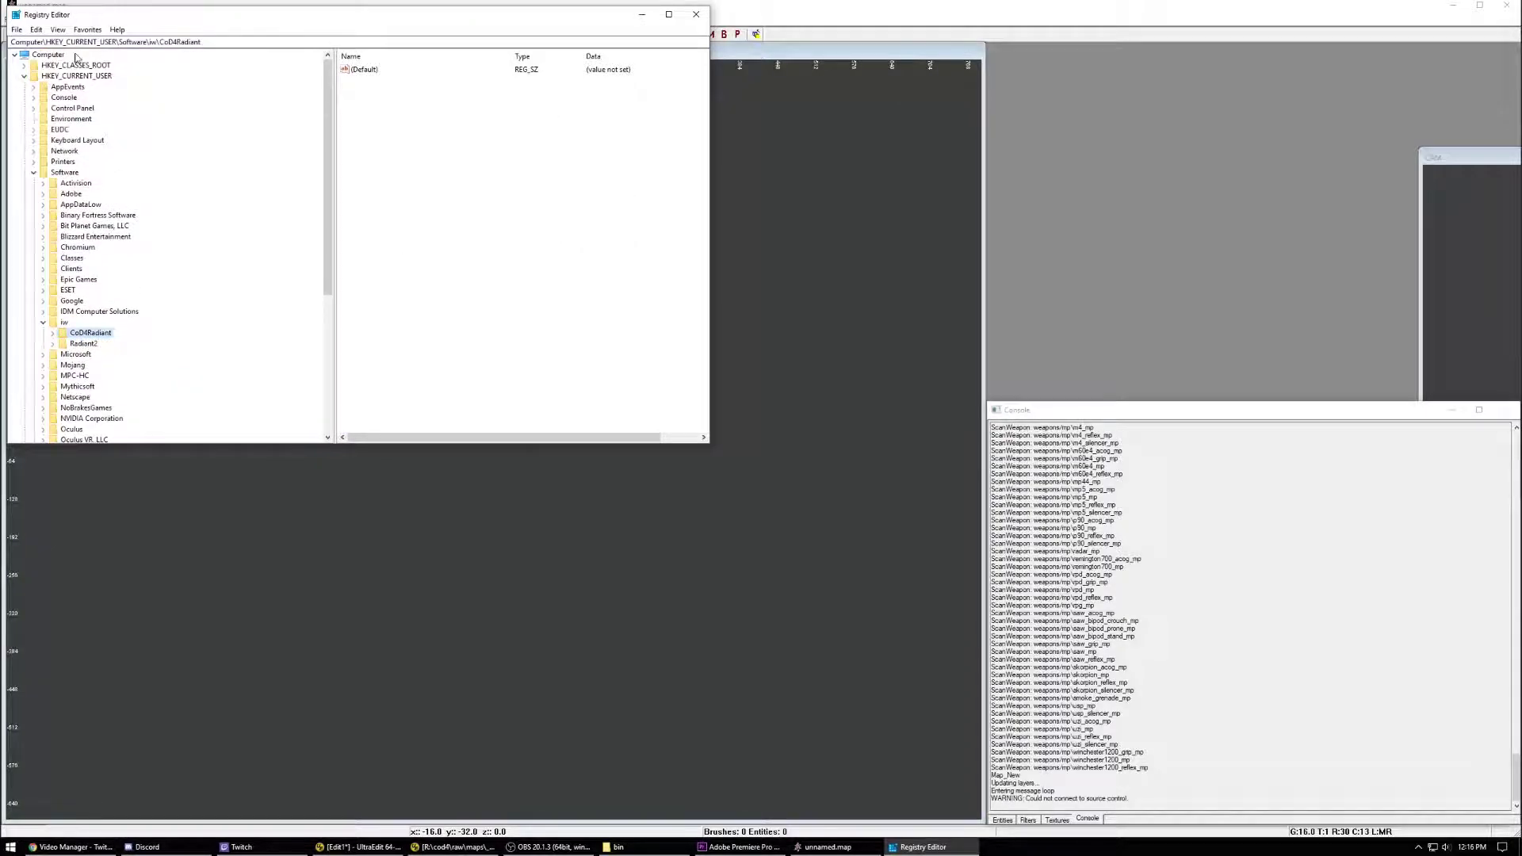
# Step: Examine the CoD4Radiant key's registry path and its subkeys, including those under Radiant
pyautogui.click(23, 41)
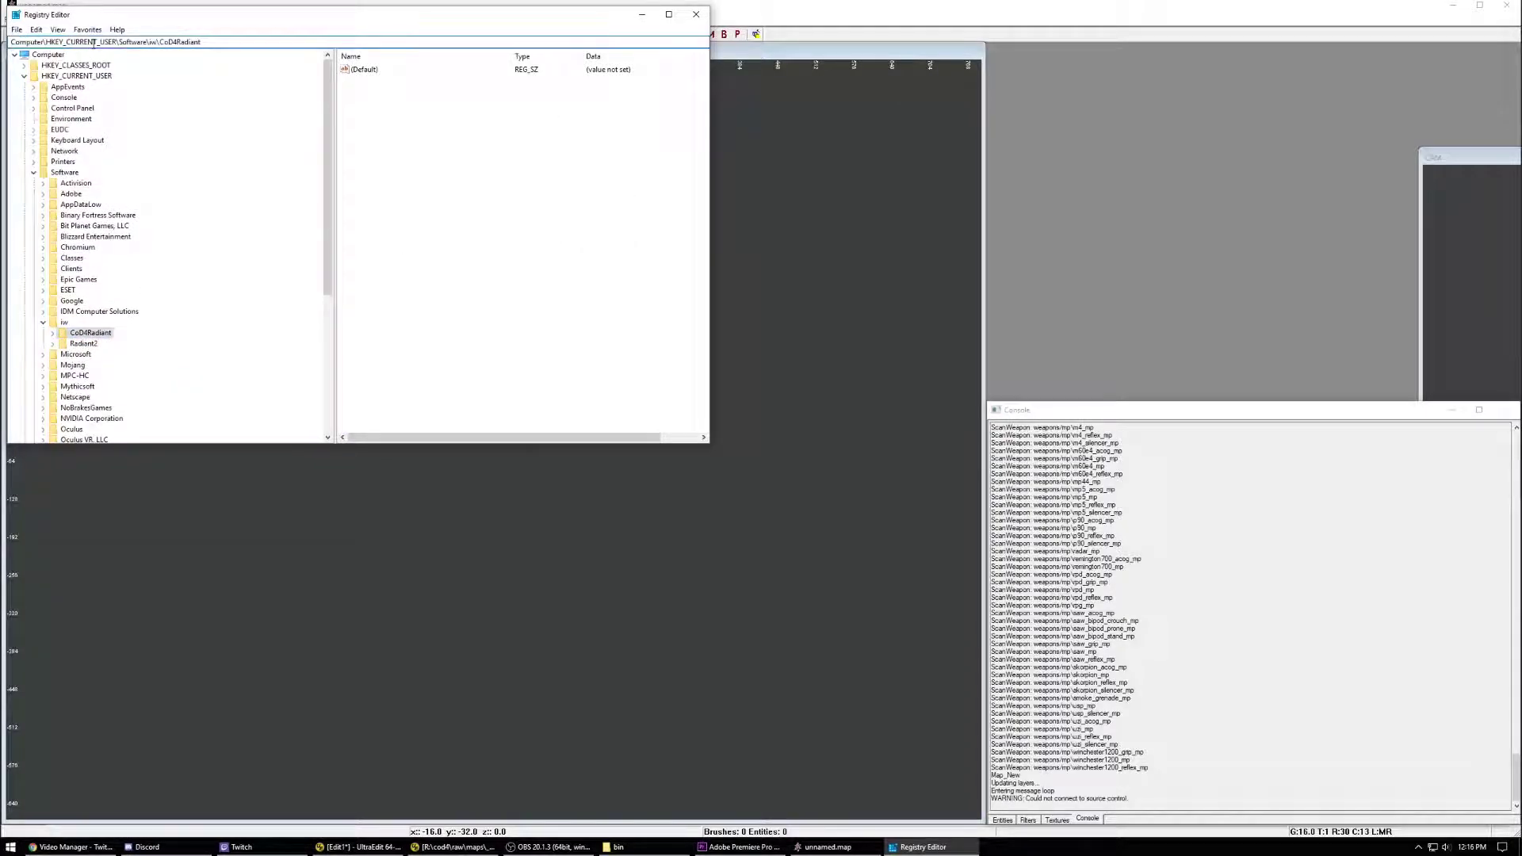
pyautogui.click(158, 42)
pyautogui.click(82, 336)
pyautogui.doubleClick(82, 336)
pyautogui.click(99, 344)
pyautogui.click(87, 356)
pyautogui.click(91, 366)
pyautogui.doubleClick(91, 365)
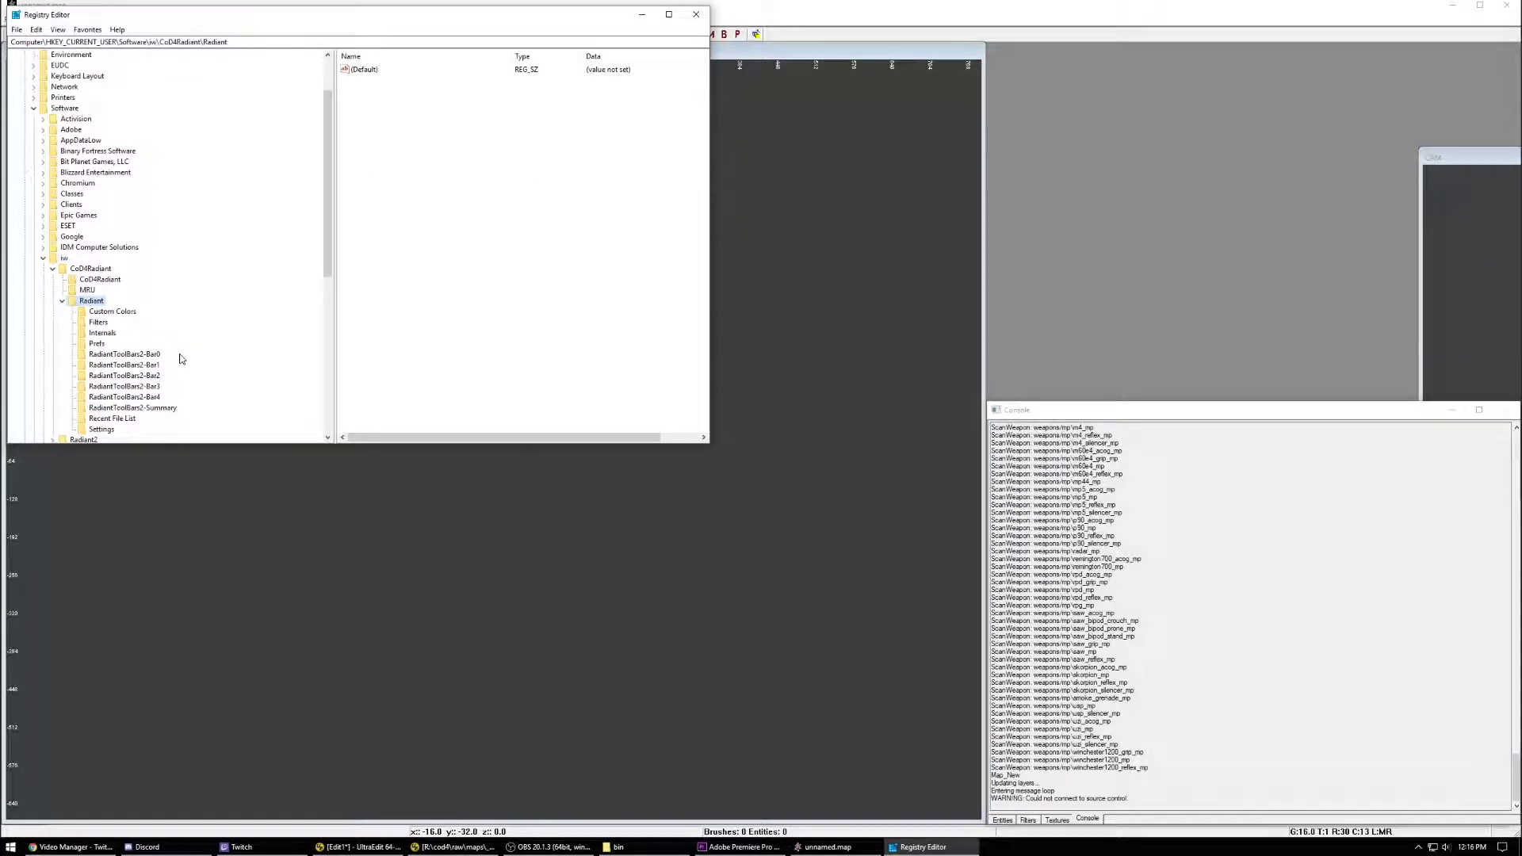
# Step: Delete the CoD4Radiant key from the iw registry branch, and close the Registry Editor and Radiant
pyautogui.press('Up')
pyautogui.press('Up')
pyautogui.press('Up')
pyautogui.press('Delete')
pyautogui.click(824, 424)
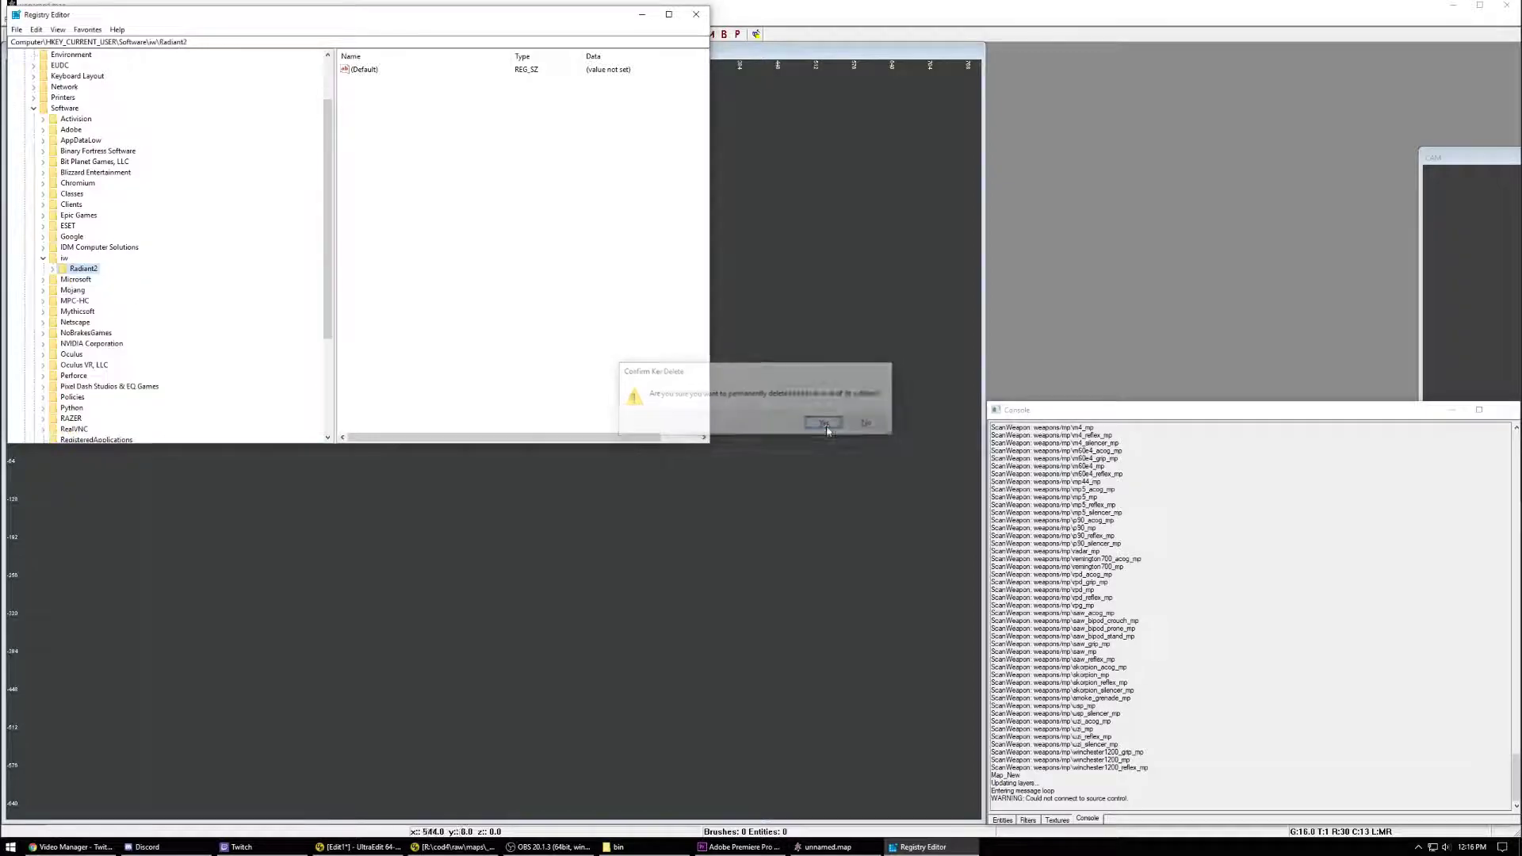
pyautogui.click(696, 14)
pyautogui.click(1507, 4)
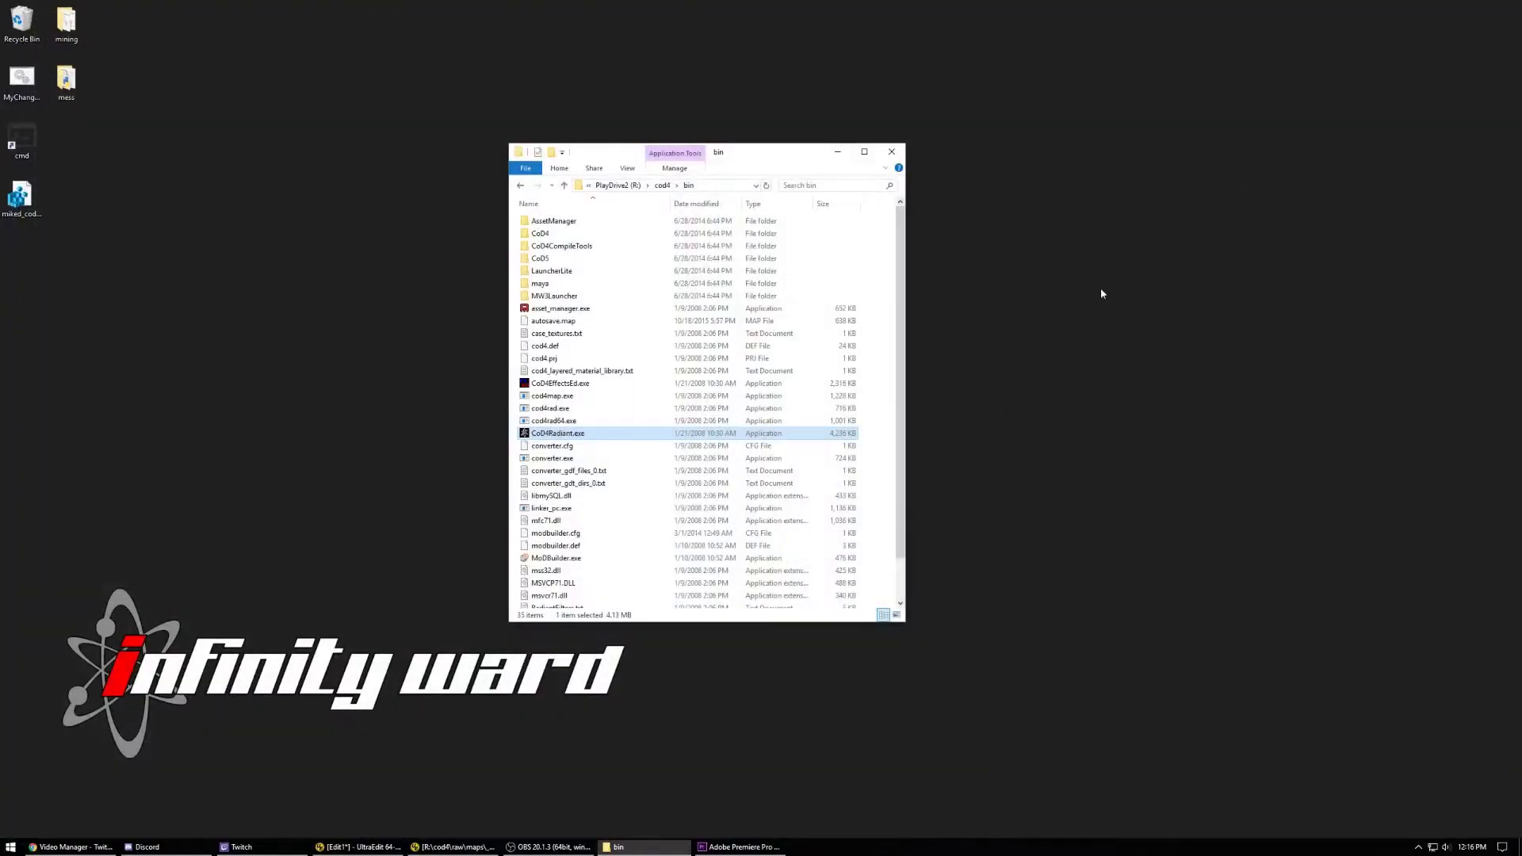
# Step: Delete the CoD4Radiant key from the iw branch in the Registry Editor again, and close the editor
pyautogui.press('super')
pyautogui.write('regedit')
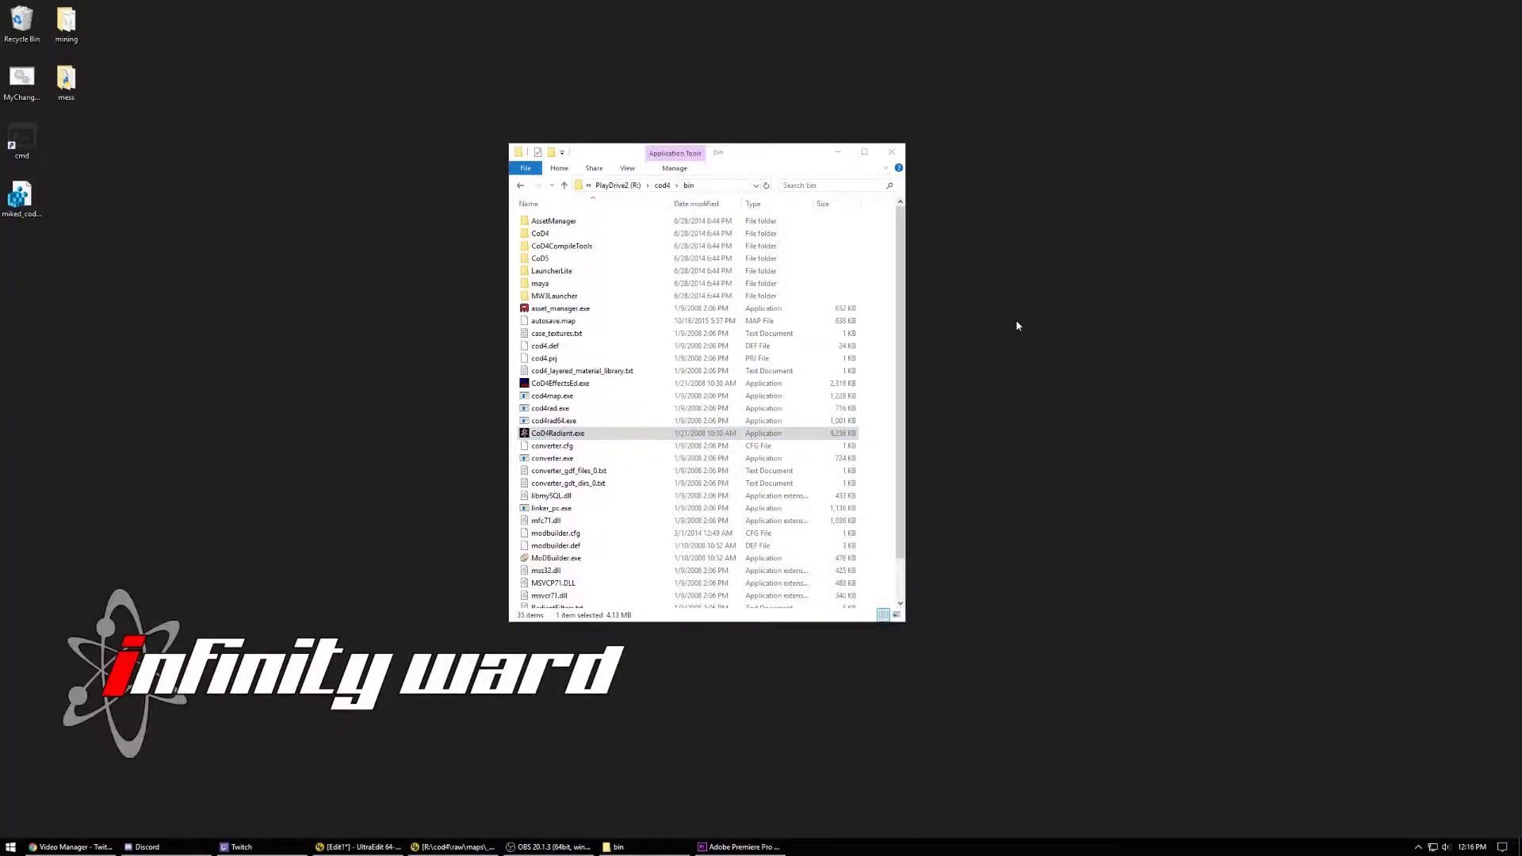
pyautogui.press('Return')
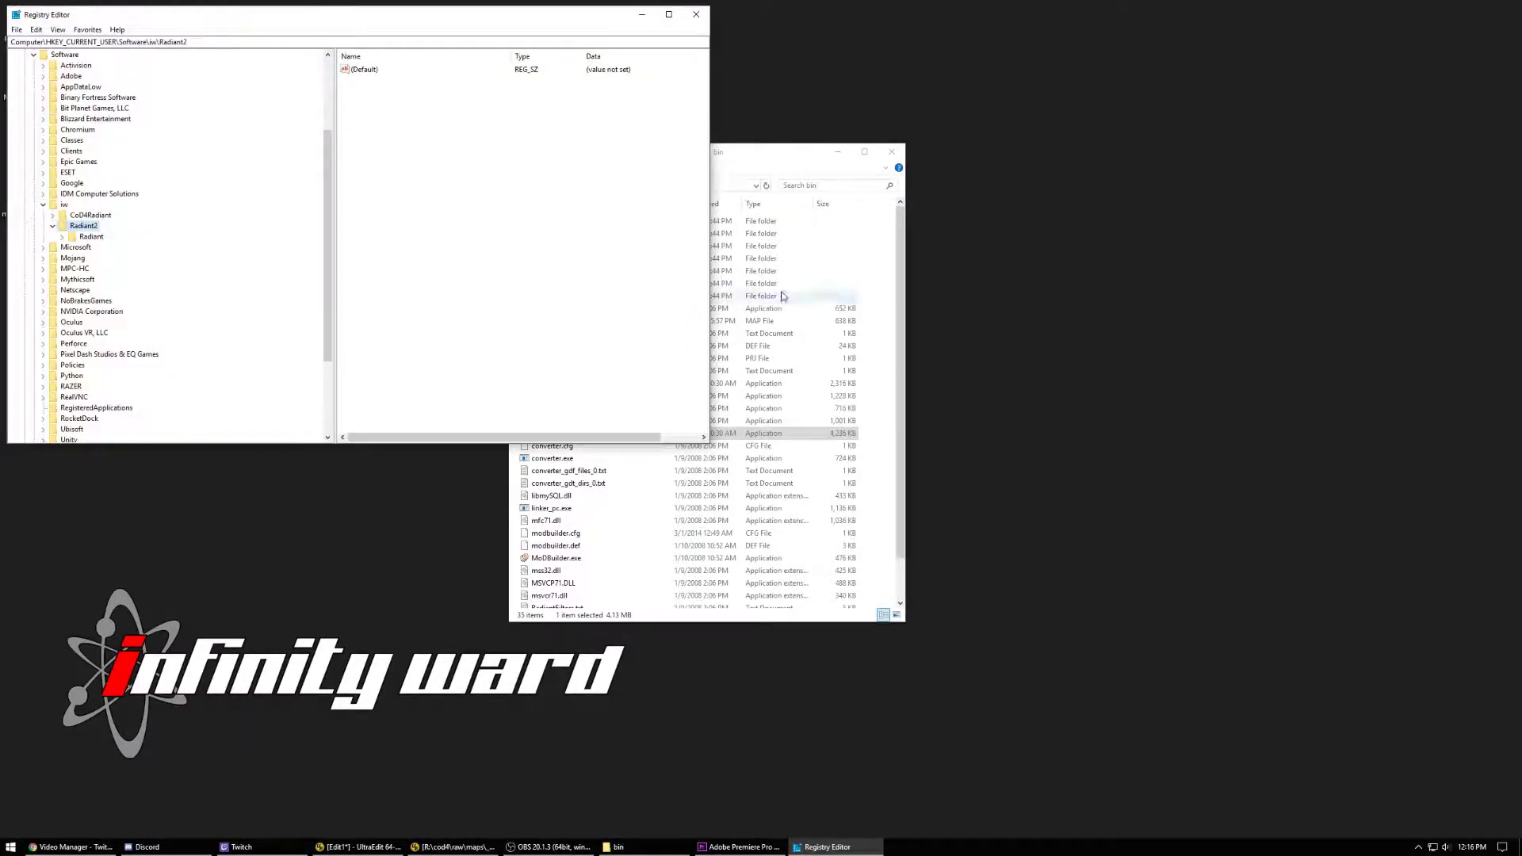
pyautogui.click(91, 216)
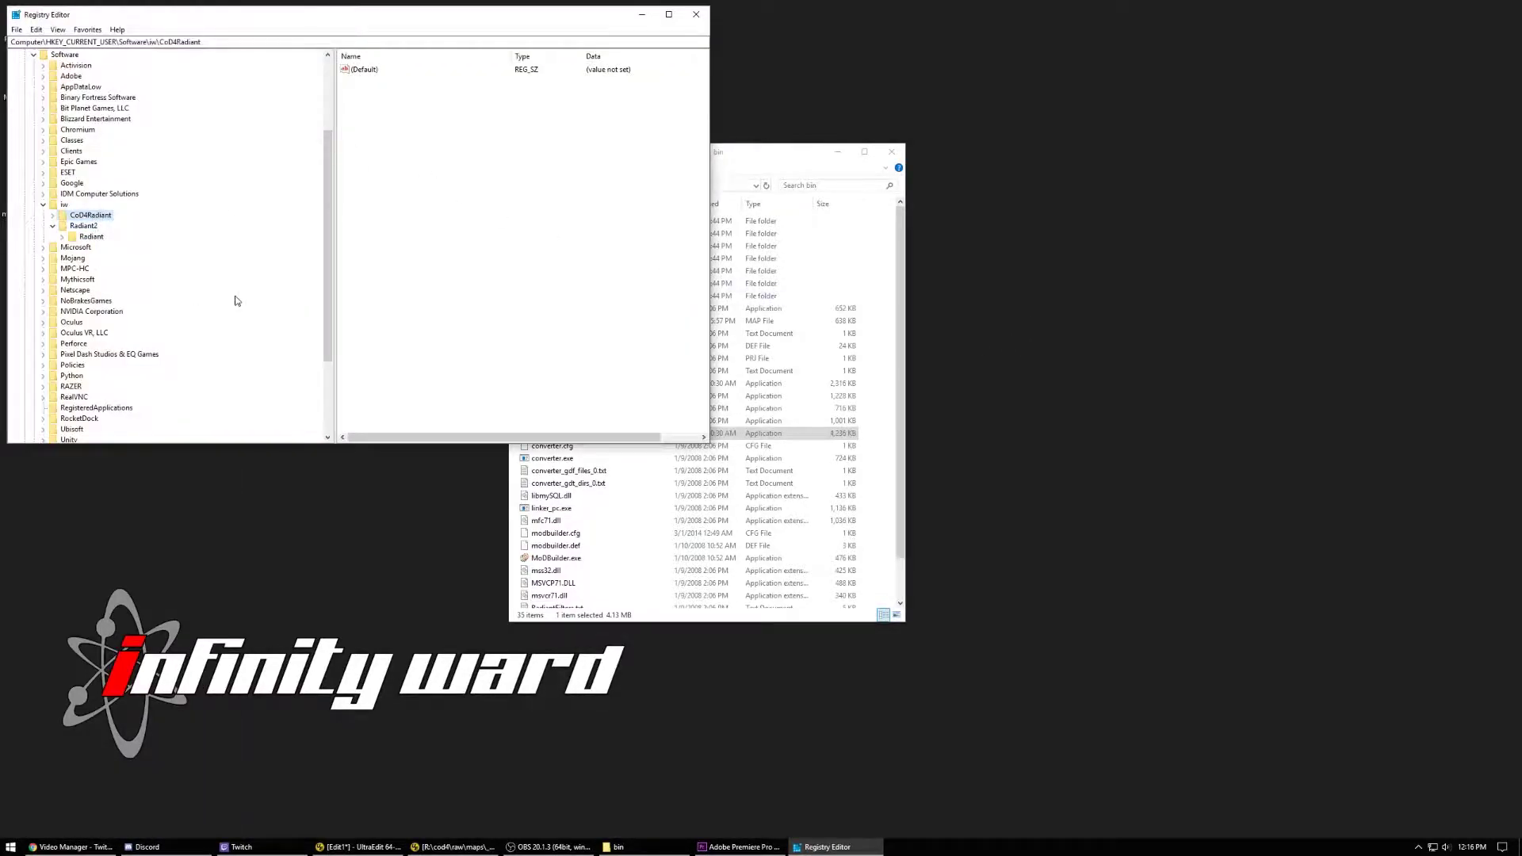
pyautogui.press('Delete')
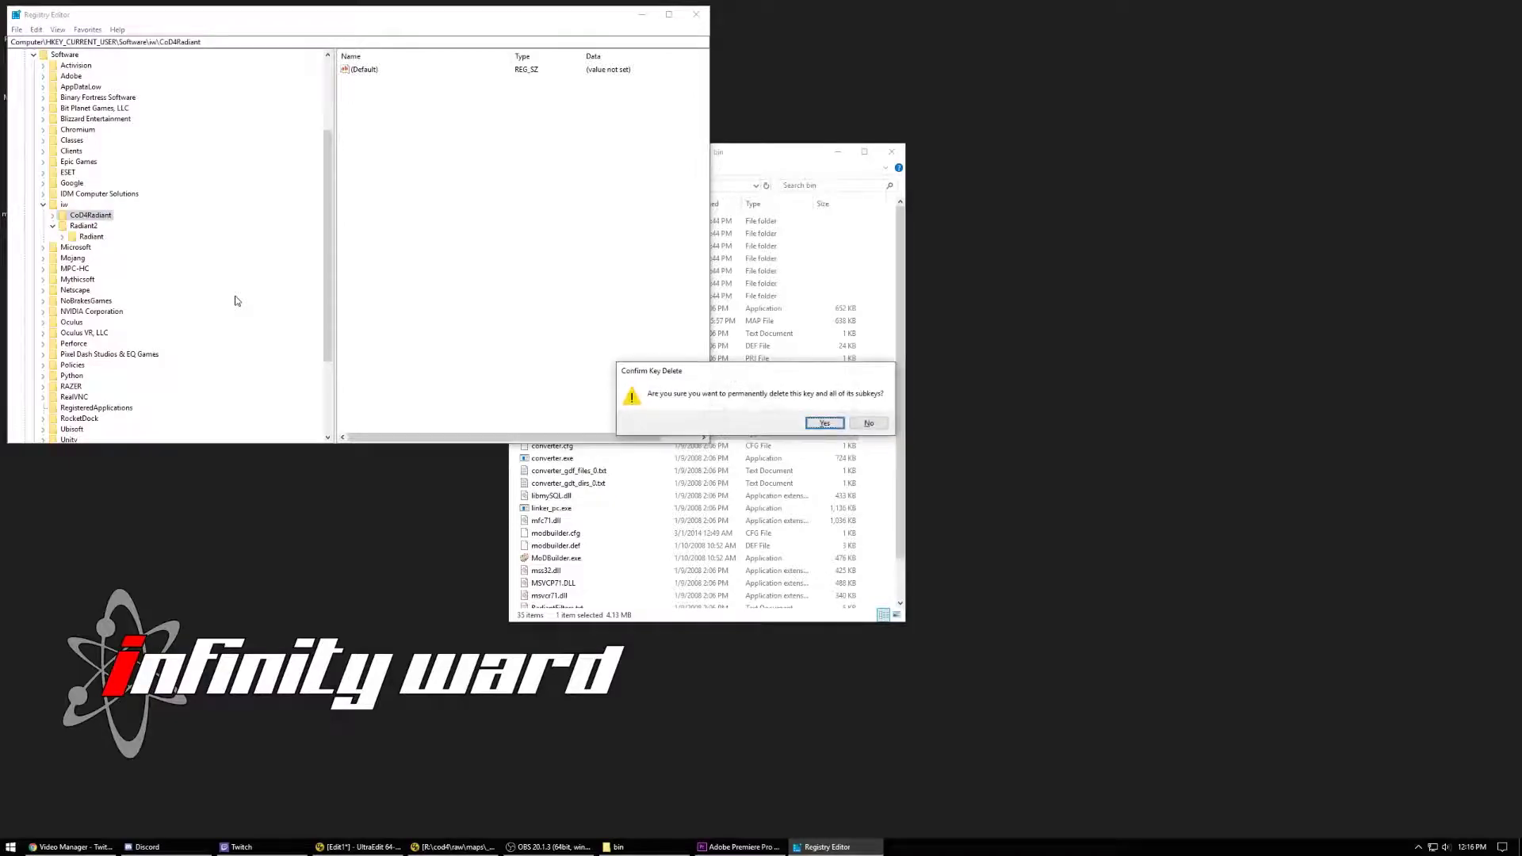
pyautogui.click(818, 422)
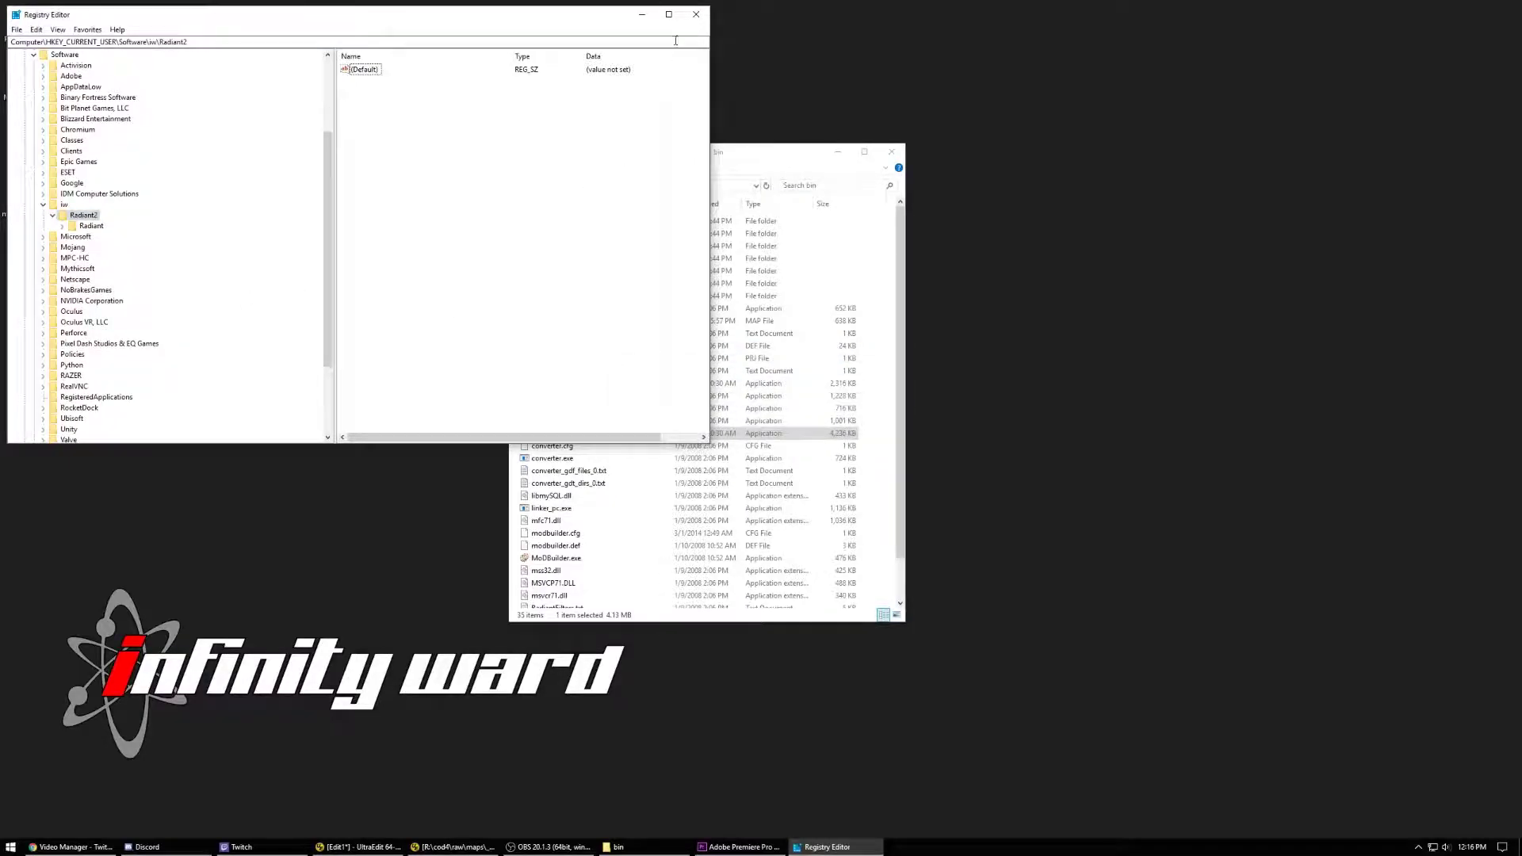
pyautogui.click(696, 14)
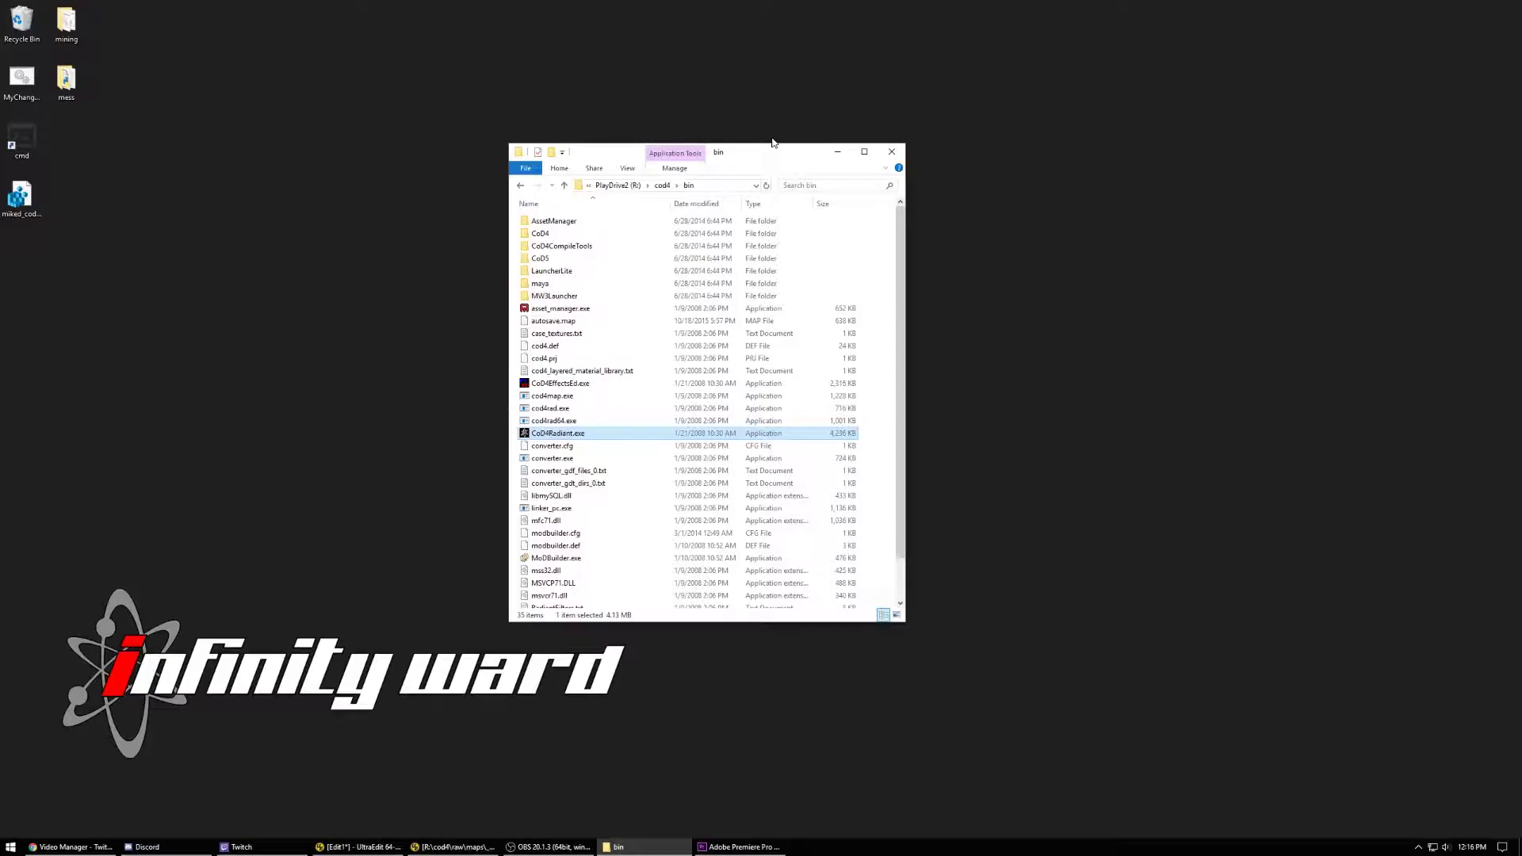
pyautogui.doubleClick(583, 432)
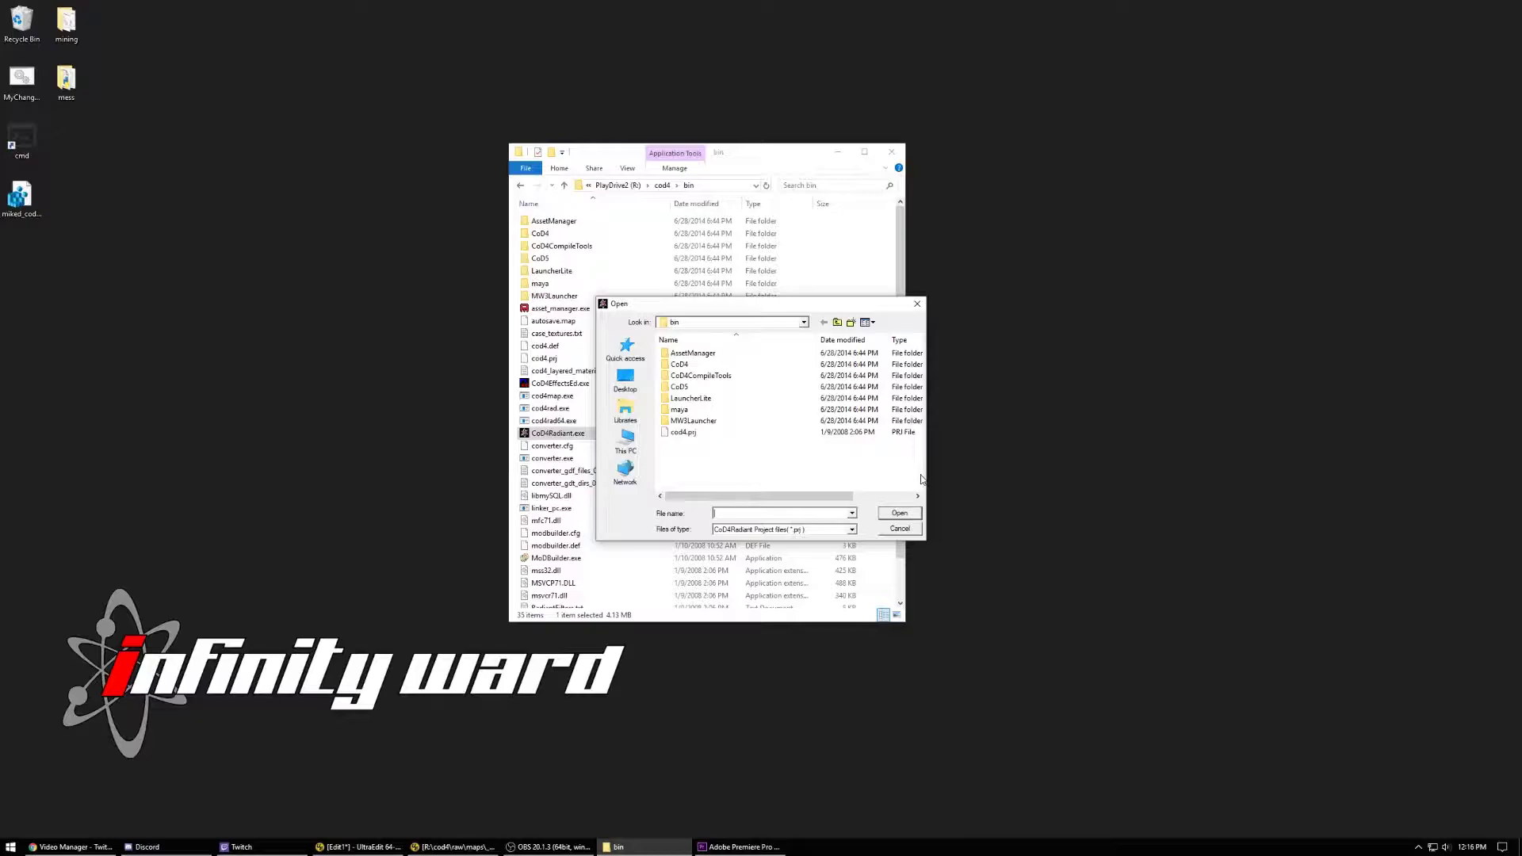
pyautogui.moveTo(784, 309); pyautogui.dragTo(452, 554)
pyautogui.click(653, 552)
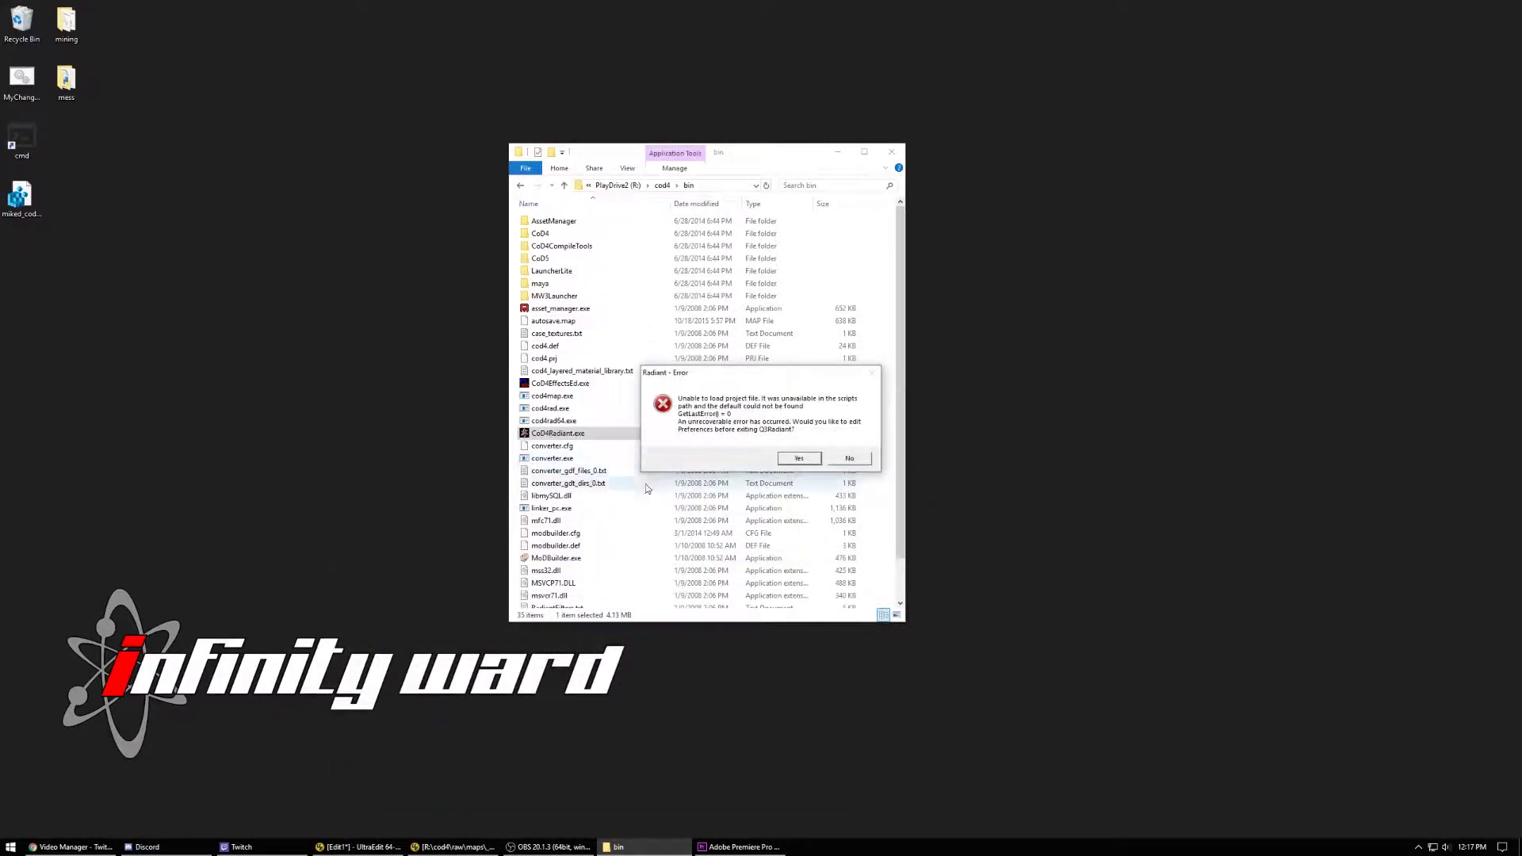
pyautogui.click(861, 460)
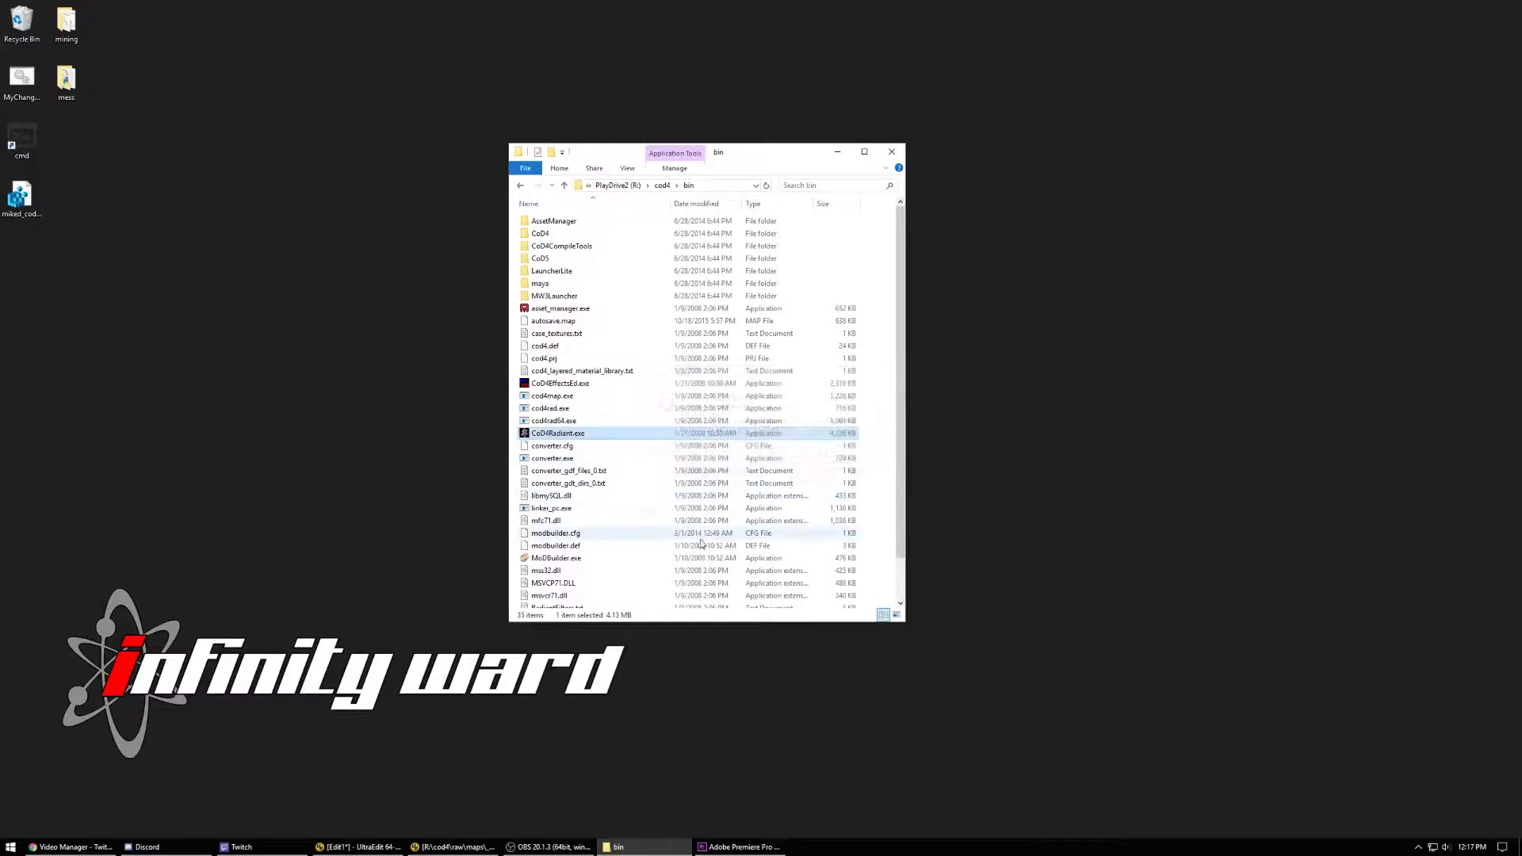
# Step: Launch CoD4Radiant.exe from the bin folder and load the project file cod4.prj from that same folder
pyautogui.doubleClick(555, 434)
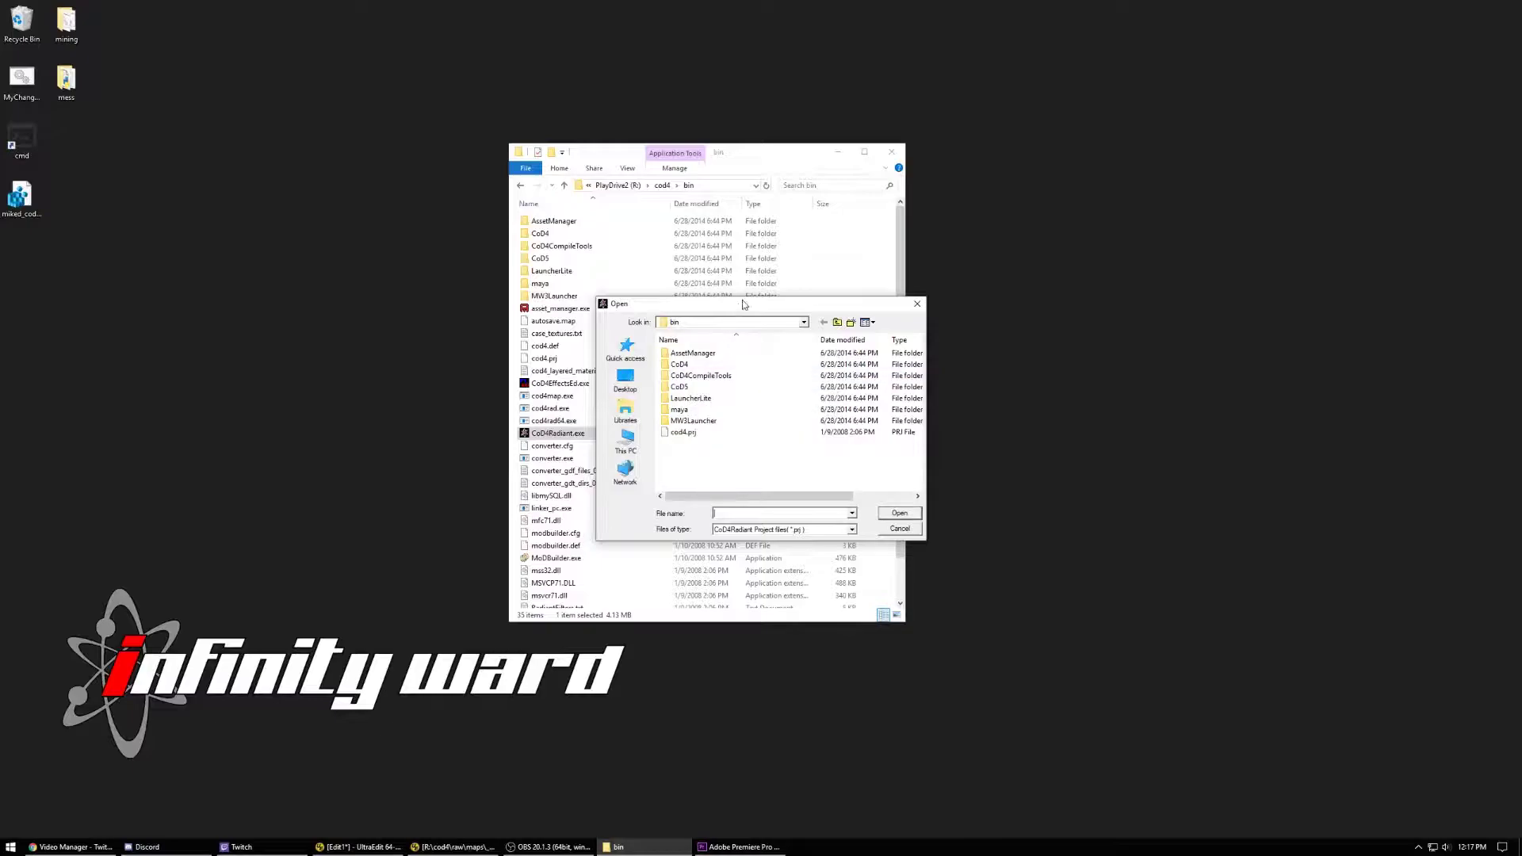
pyautogui.moveTo(744, 310); pyautogui.dragTo(741, 306)
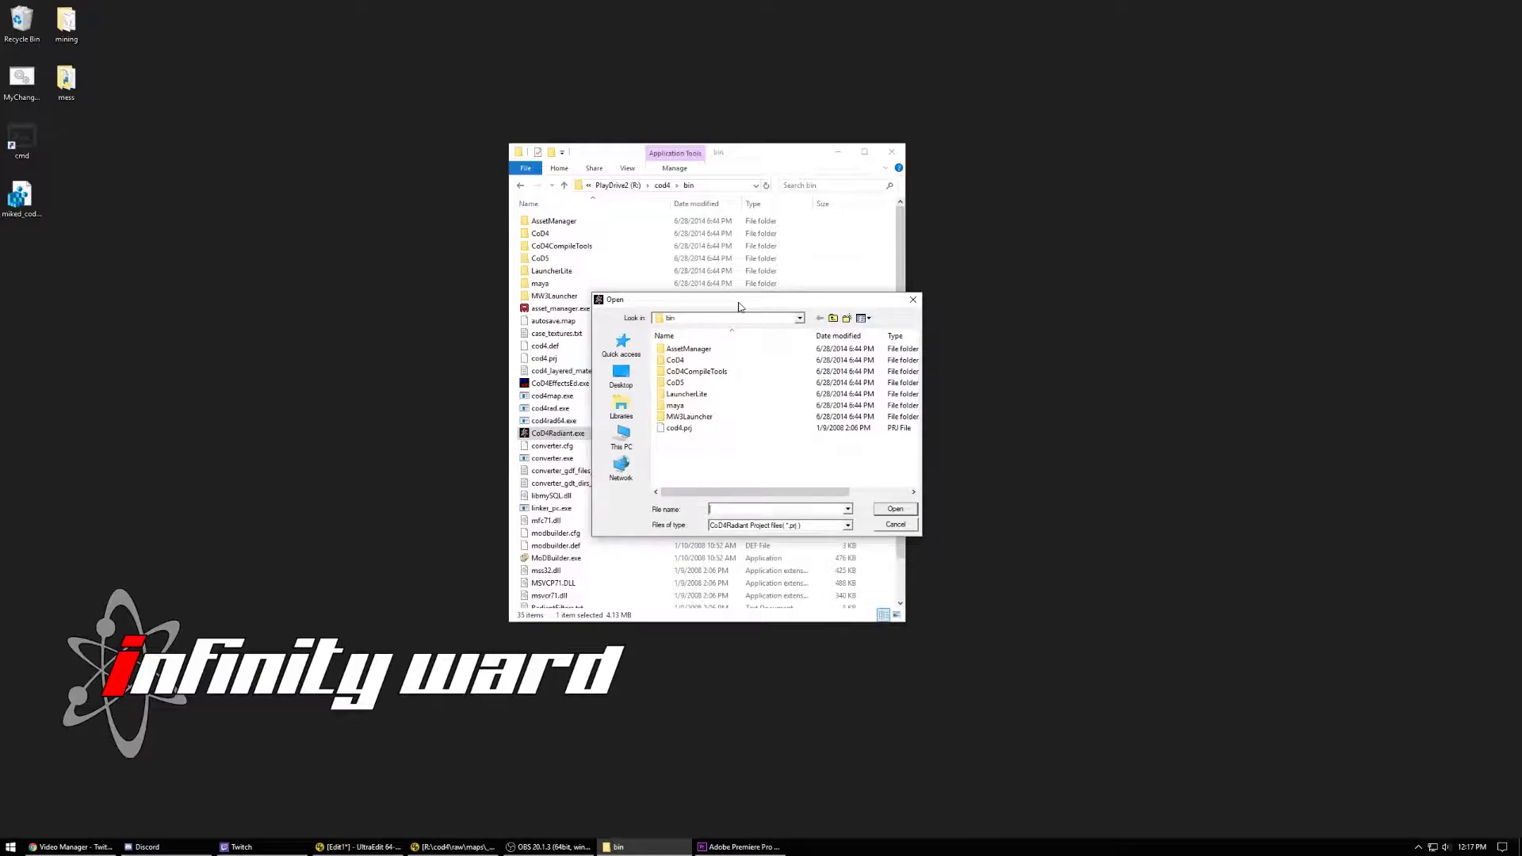
pyautogui.moveTo(739, 306); pyautogui.dragTo(780, 288)
pyautogui.click(692, 413)
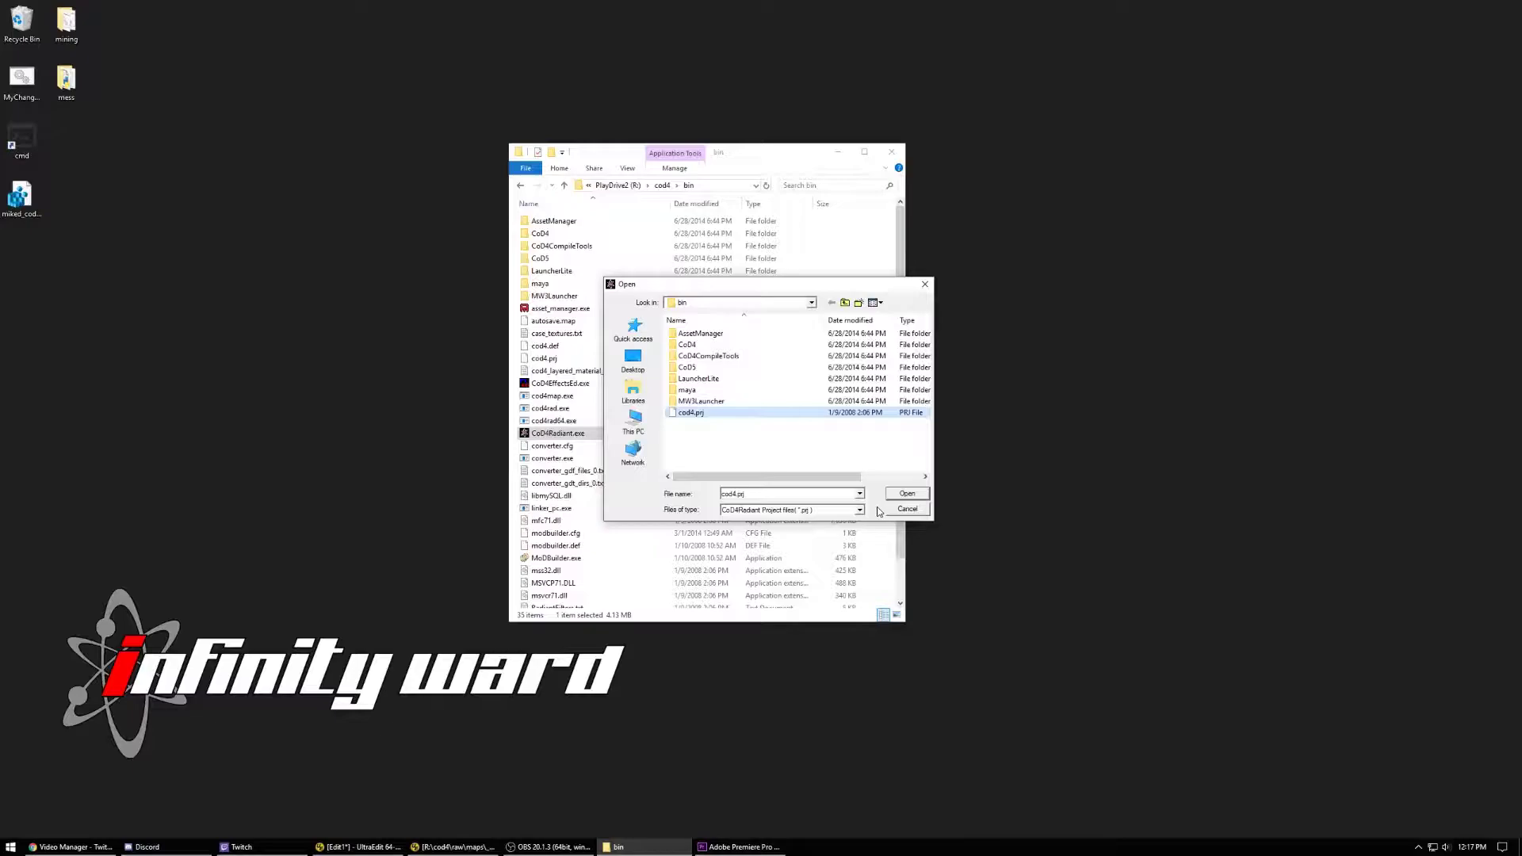
pyautogui.click(705, 414)
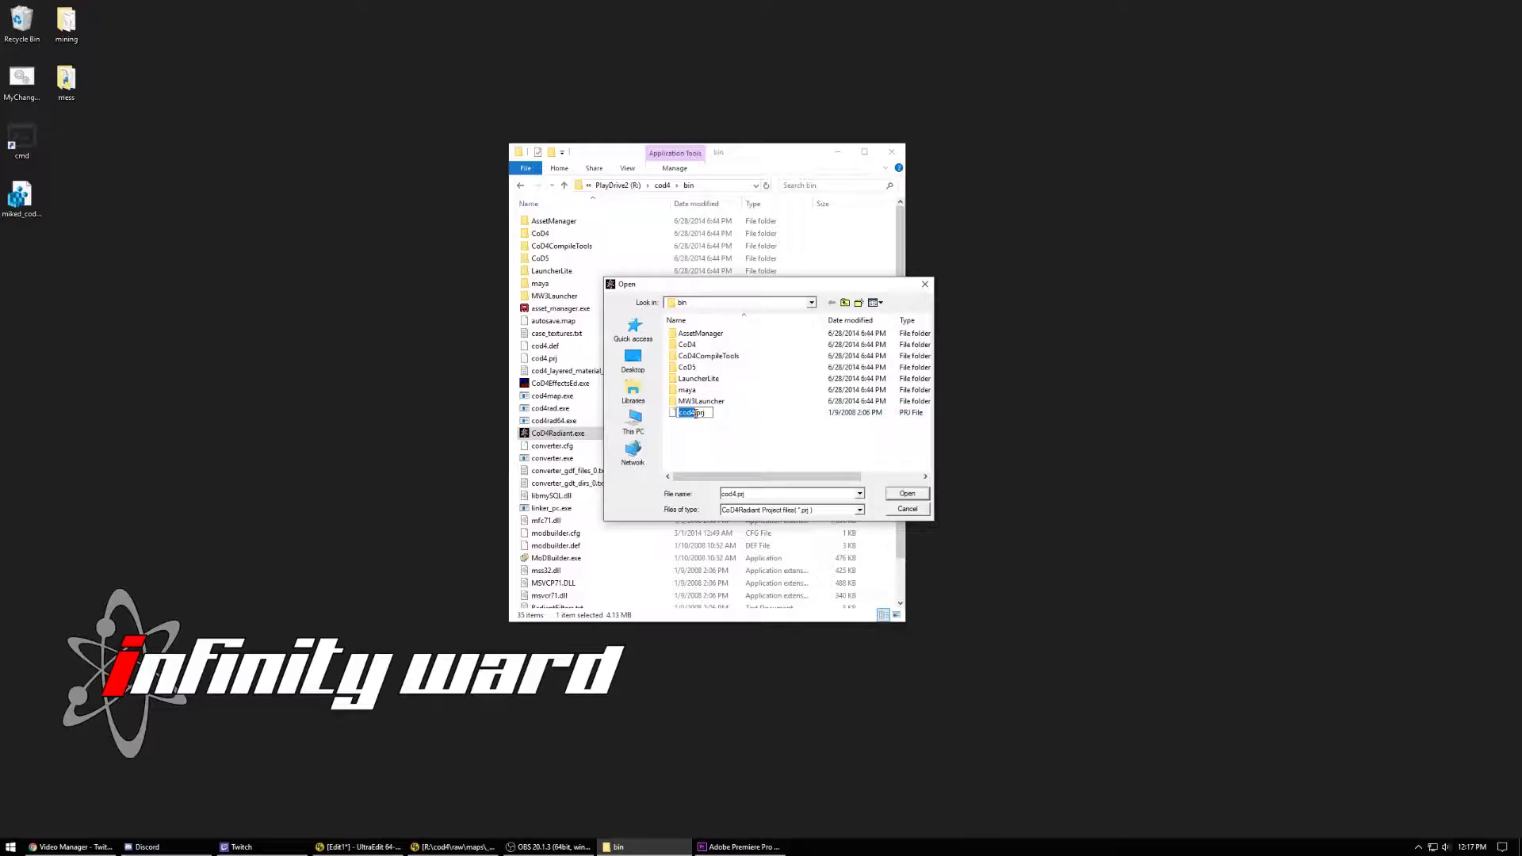
pyautogui.click(811, 303)
pyautogui.click(811, 302)
pyautogui.click(812, 304)
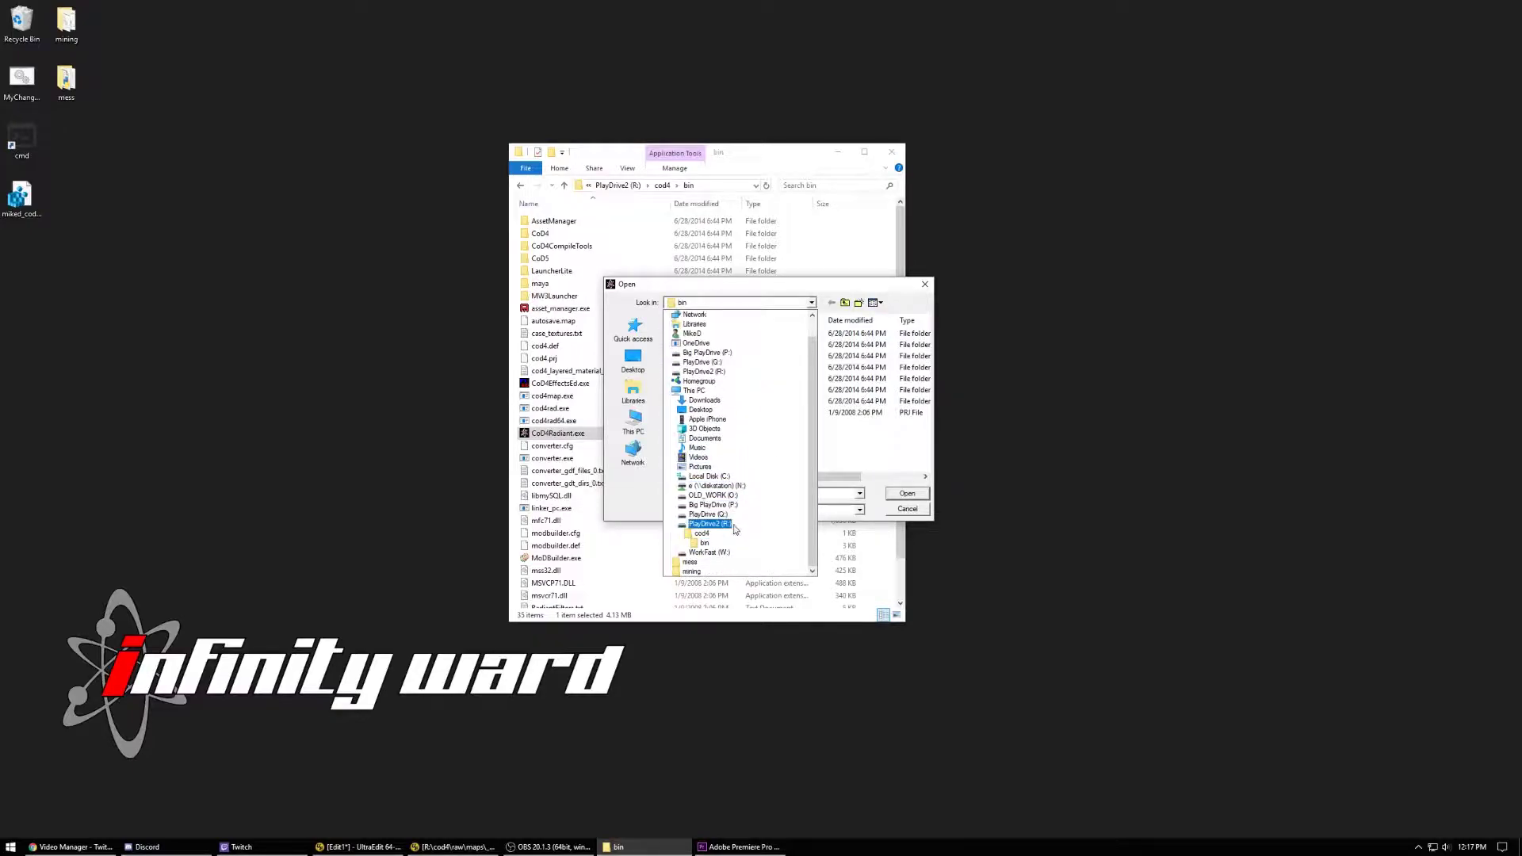
pyautogui.click(705, 543)
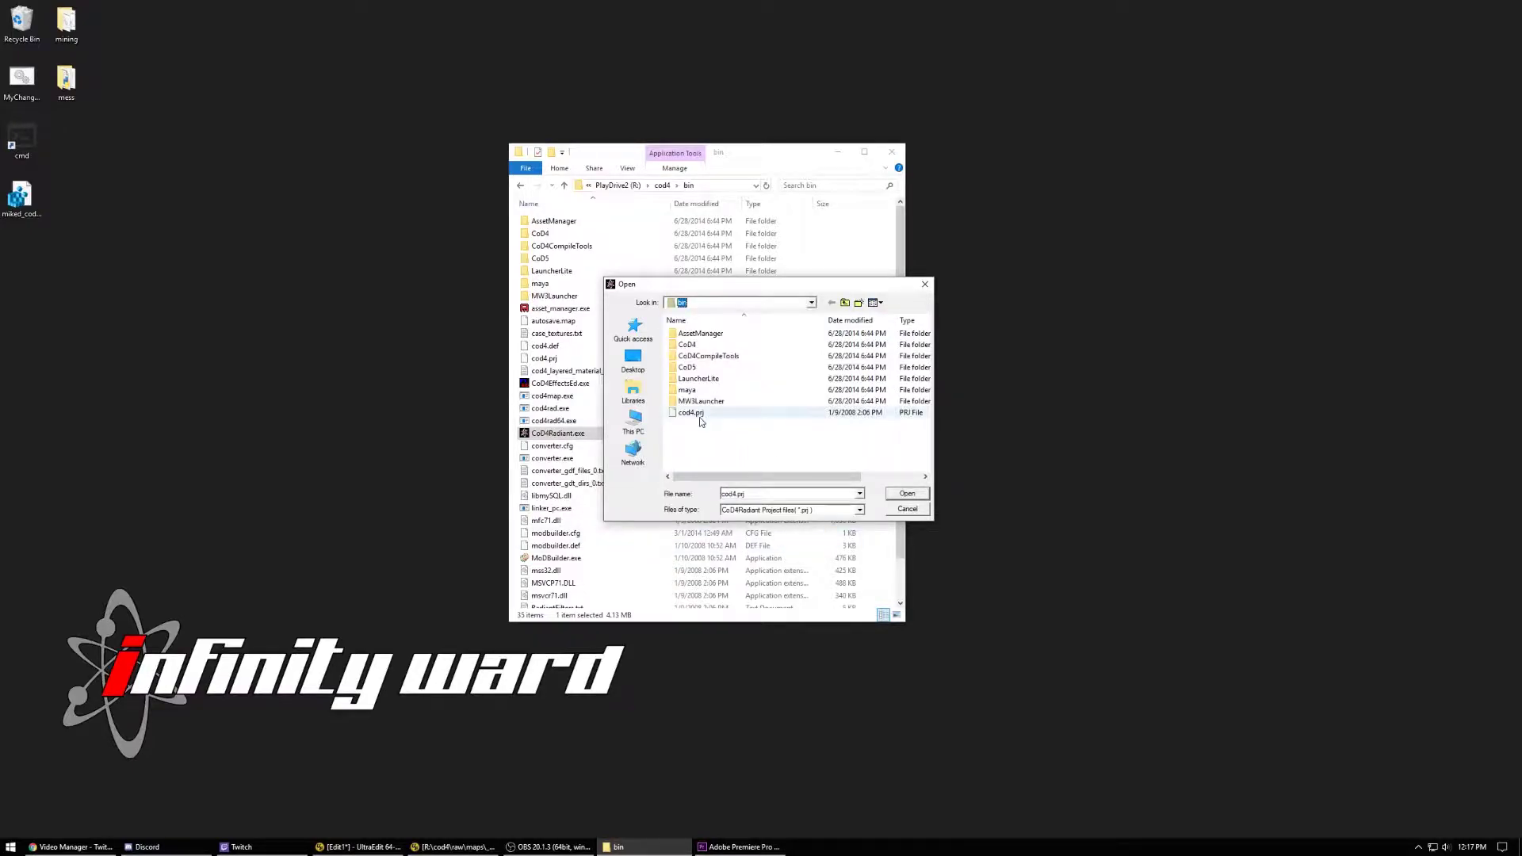
pyautogui.click(904, 496)
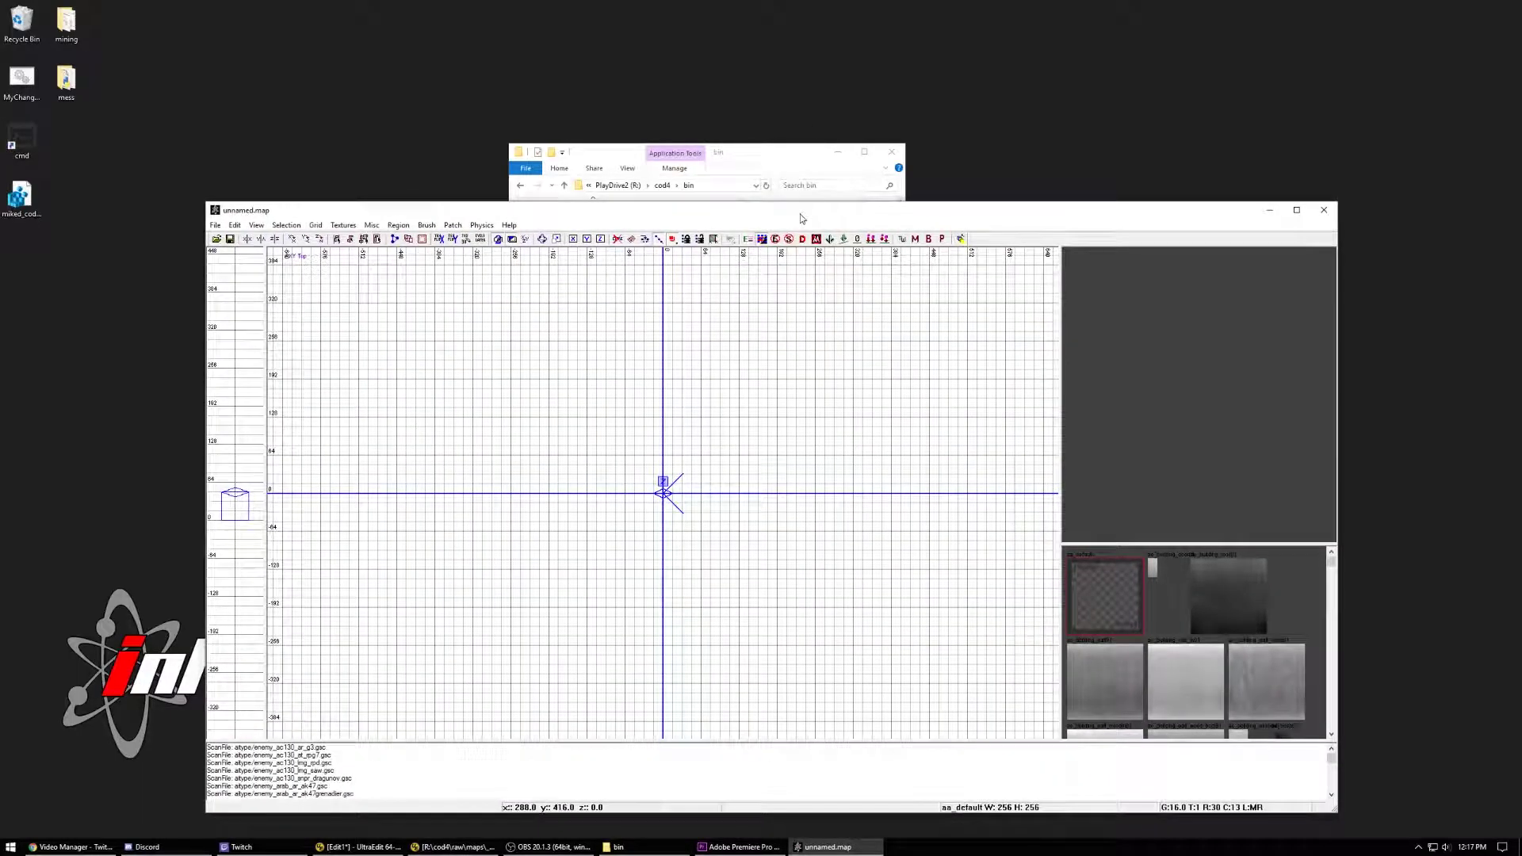
# Step: Maximize the Radiant window and reduce the console pane's height to give the editing views more room
pyautogui.doubleClick(801, 218)
pyautogui.moveTo(818, 541); pyautogui.dragTo(826, 697)
pyautogui.scroll(4, 626, 532)
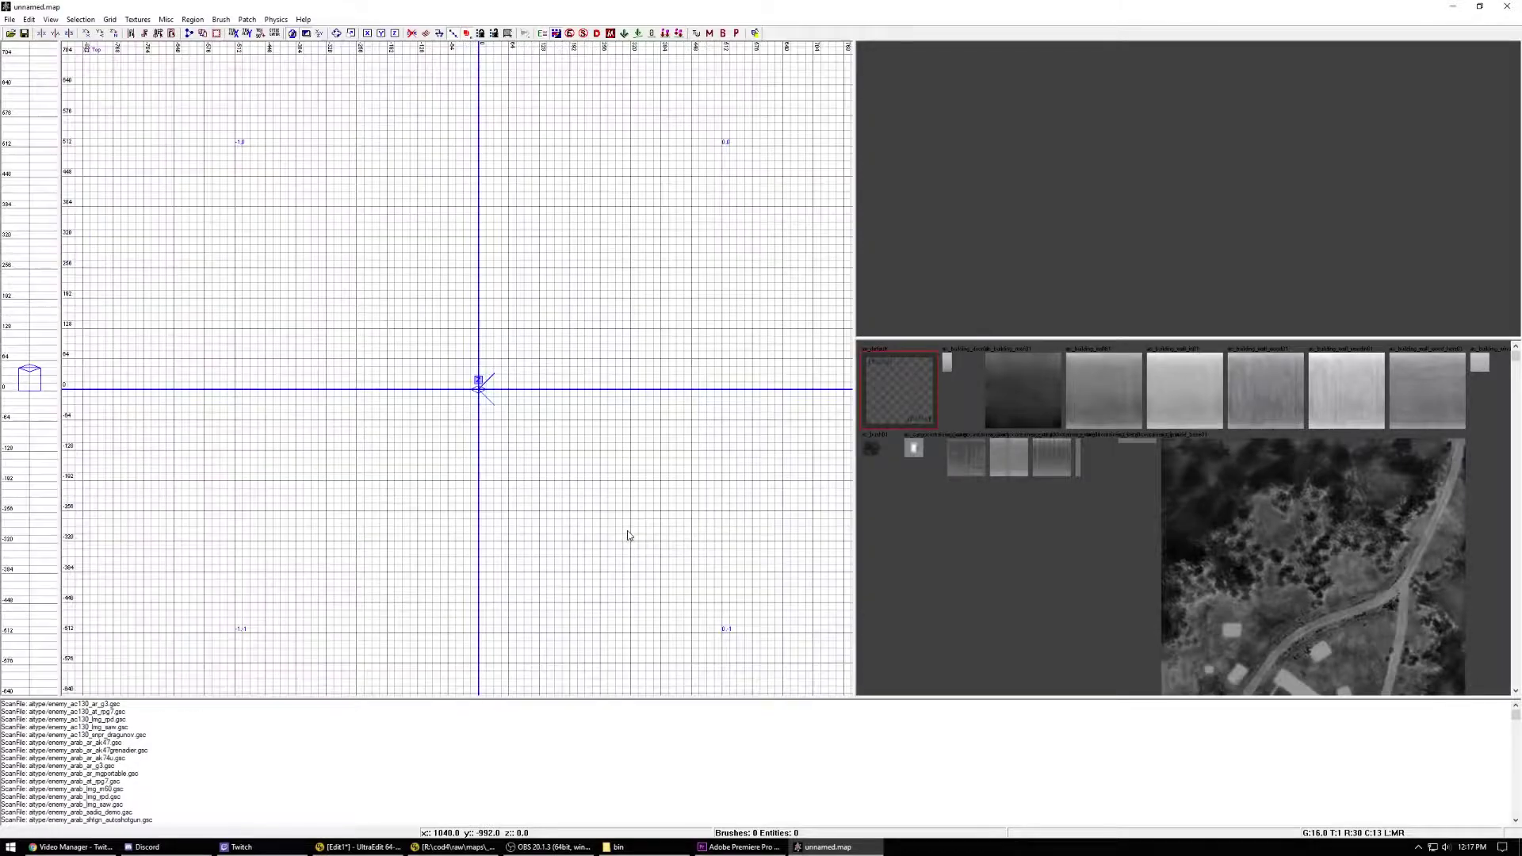
pyautogui.scroll(-5, 629, 535)
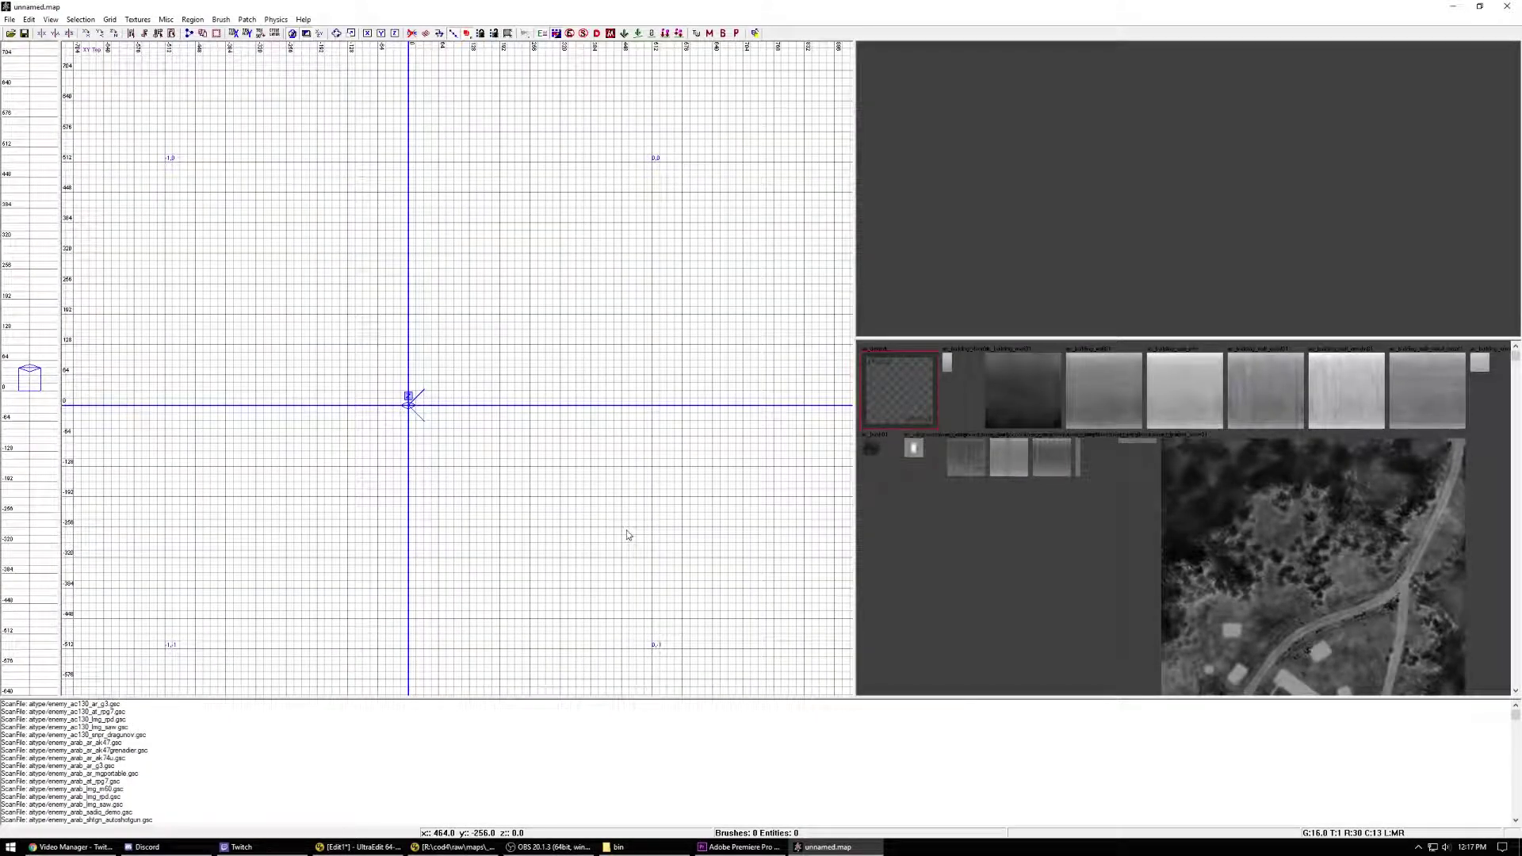
pyautogui.scroll(6, 650, 545)
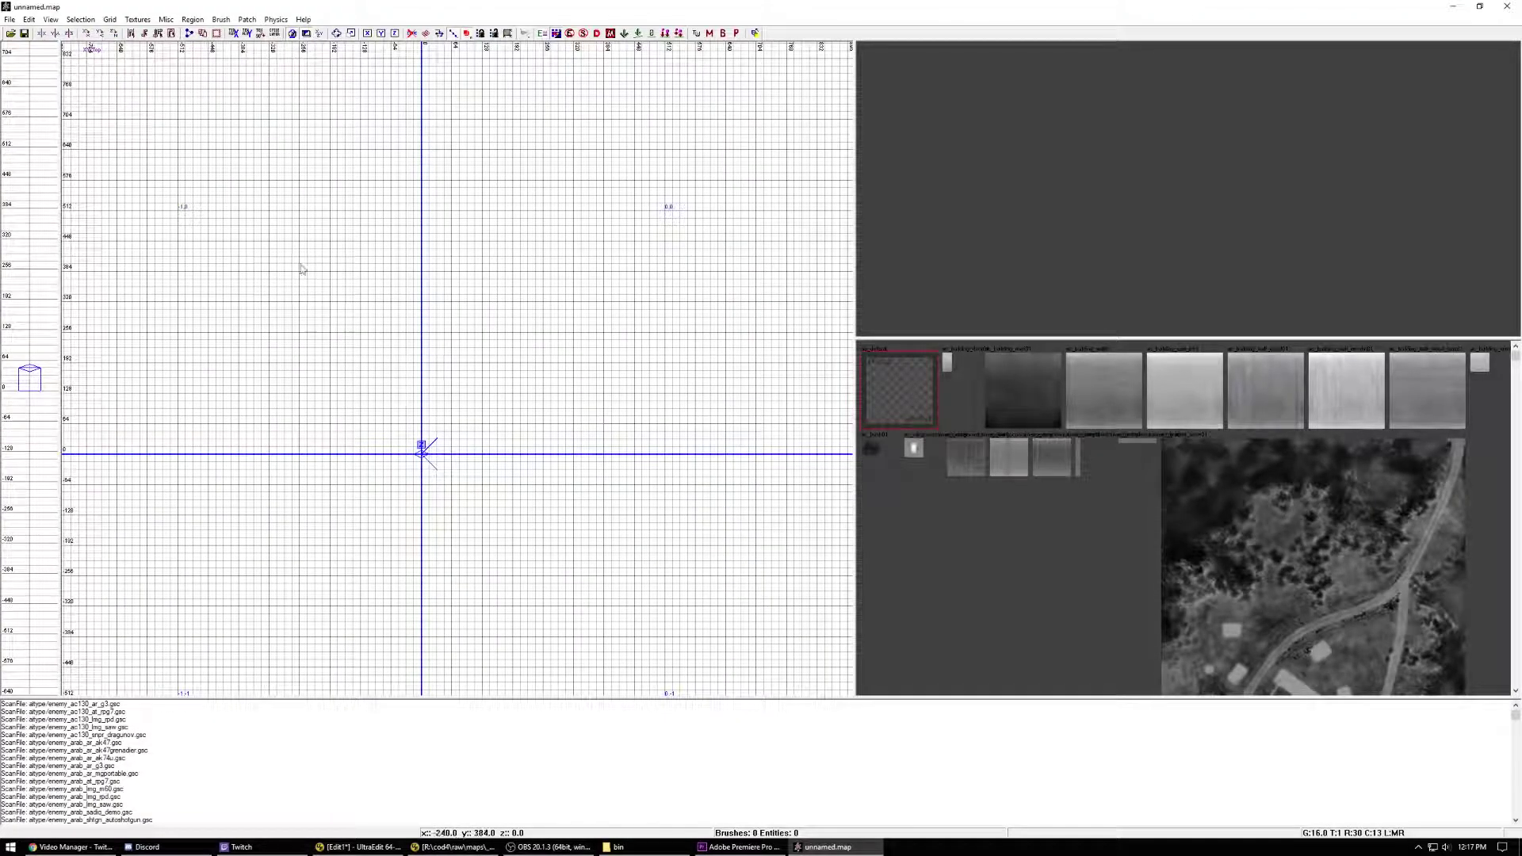
# Step: Examine the empty grid of the 2D top view around the origin at several zoom levels
pyautogui.click(31, 20)
pyautogui.moveTo(410, 451); pyautogui.dragTo(416, 419, button='right')
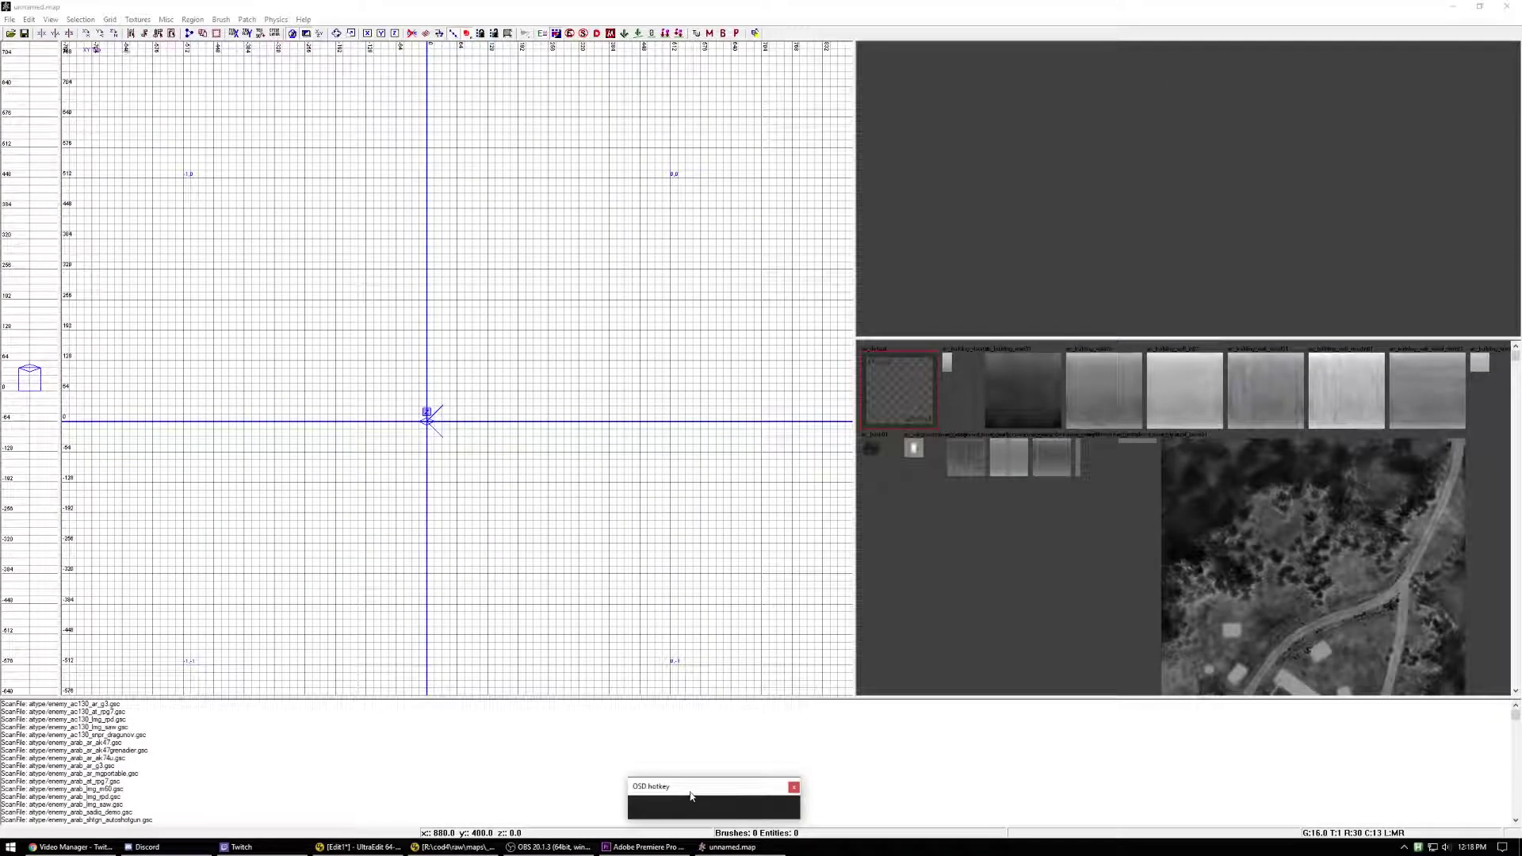
pyautogui.scroll(1, 698, 793)
pyautogui.moveTo(699, 793); pyautogui.dragTo(646, 787)
pyautogui.moveTo(686, 436); pyautogui.dragTo(615, 452, button='right')
pyautogui.scroll(-2, 588, 469)
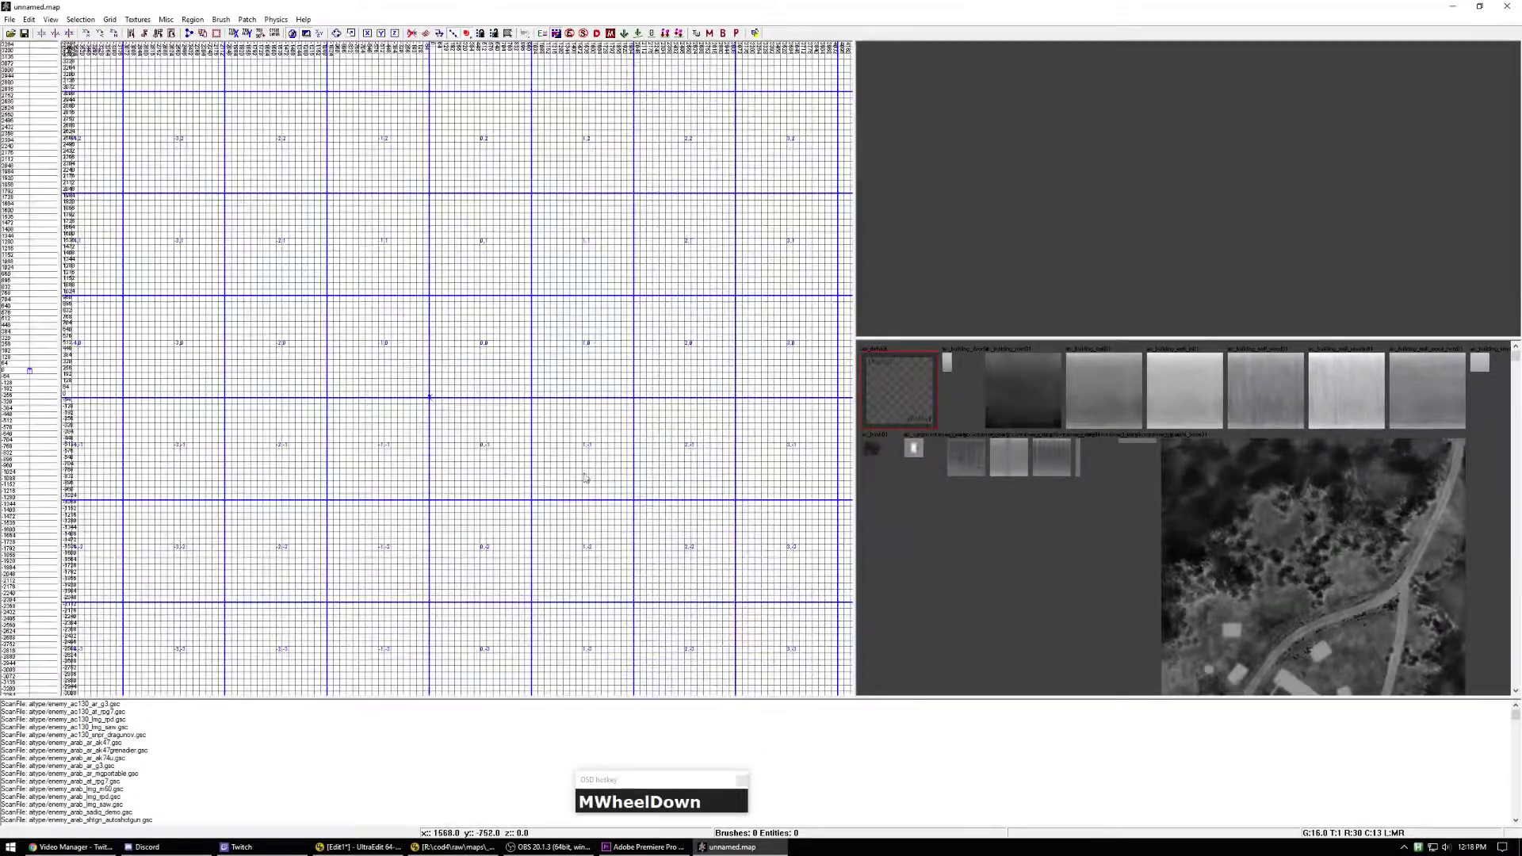
pyautogui.scroll(1, 434, 507)
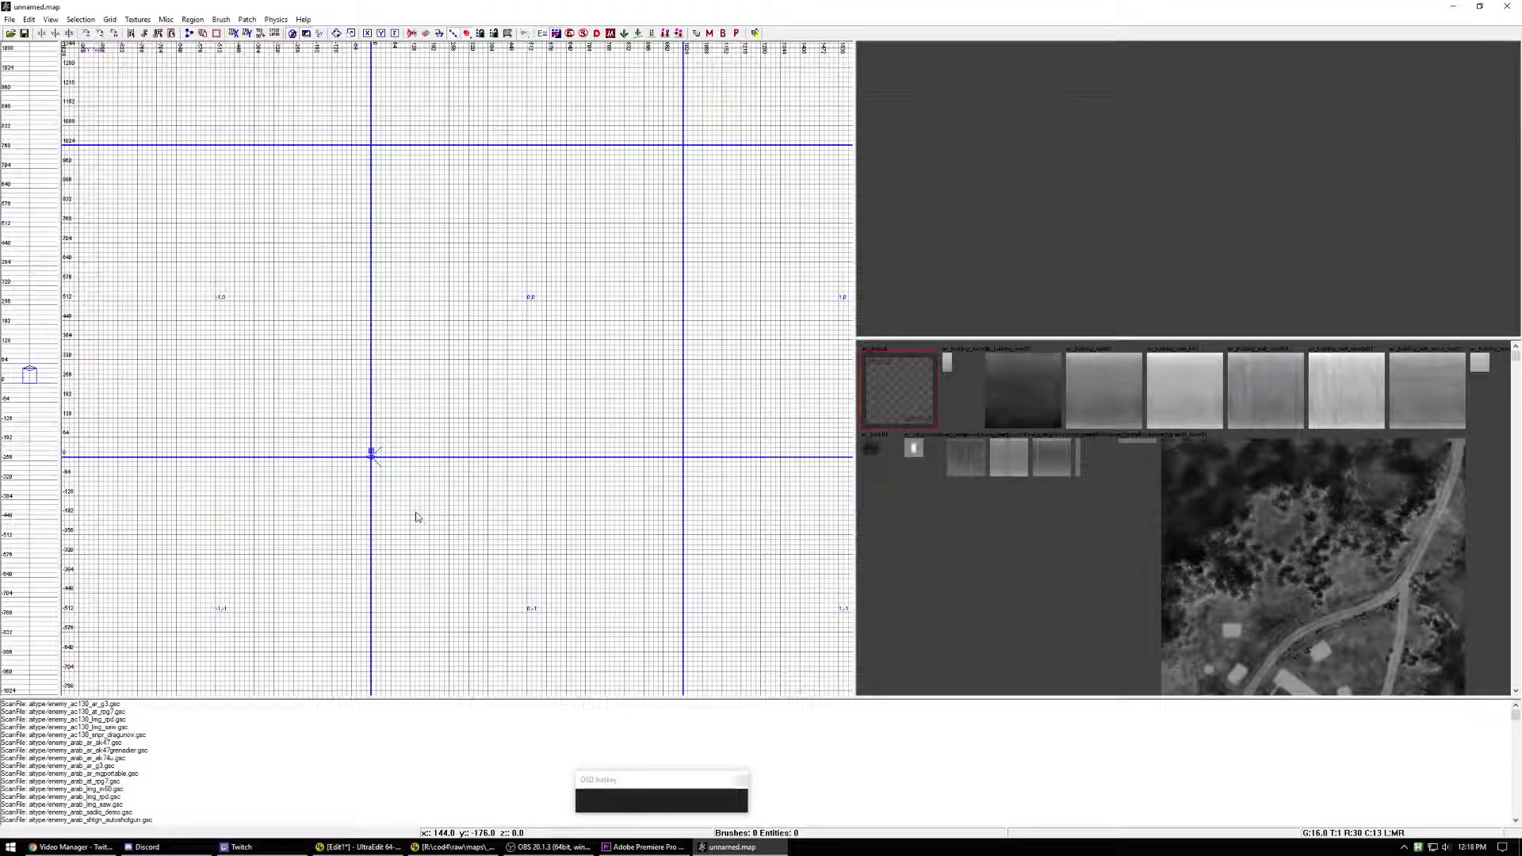
pyautogui.moveTo(418, 516); pyautogui.dragTo(438, 483, button='right')
pyautogui.scroll(-2, 429, 479)
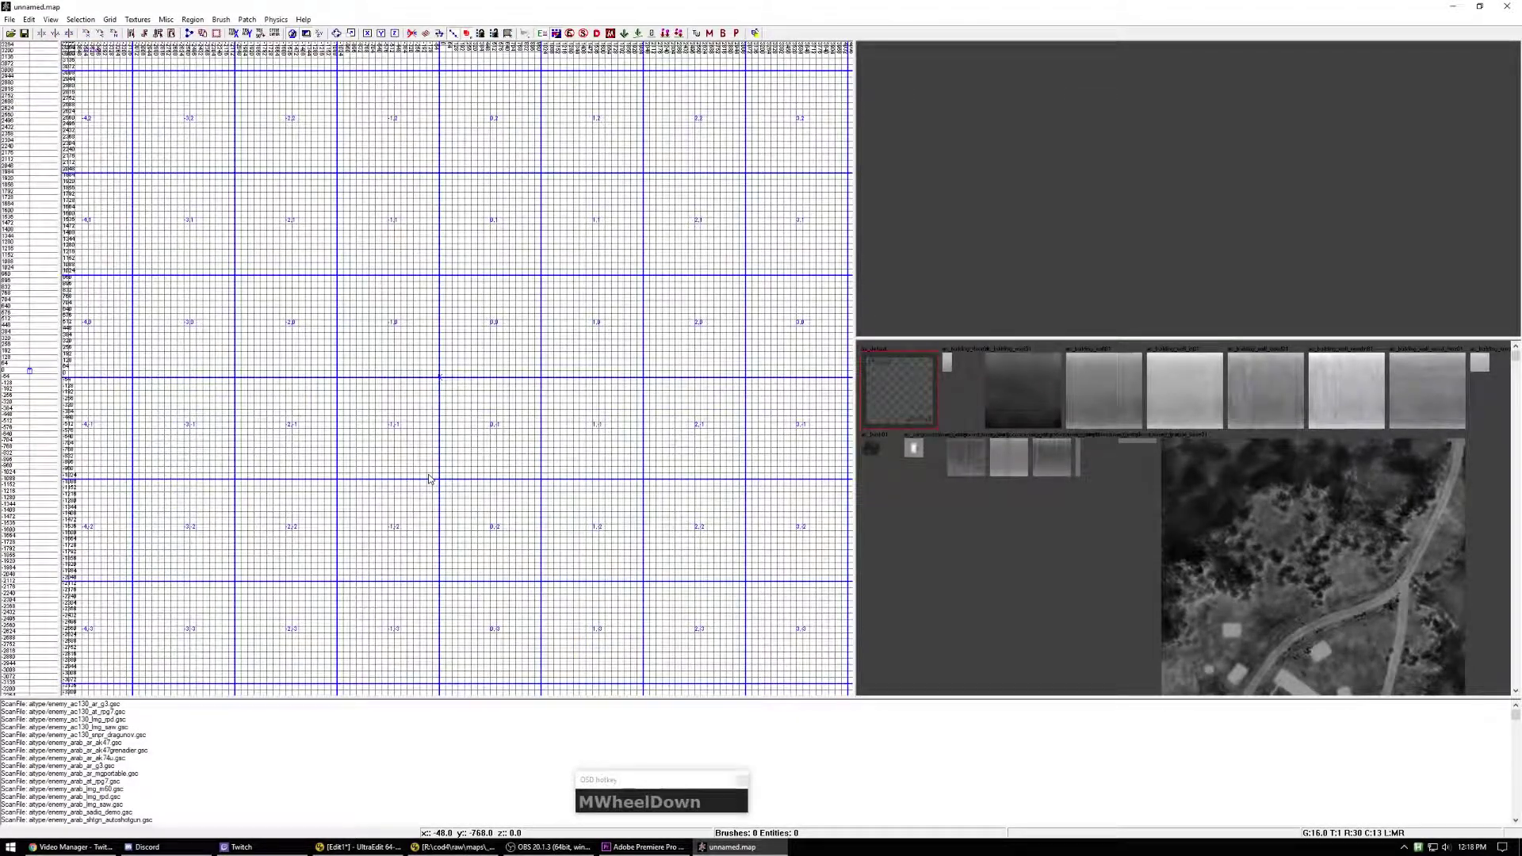
pyautogui.moveTo(429, 479); pyautogui.dragTo(388, 615, button='right')
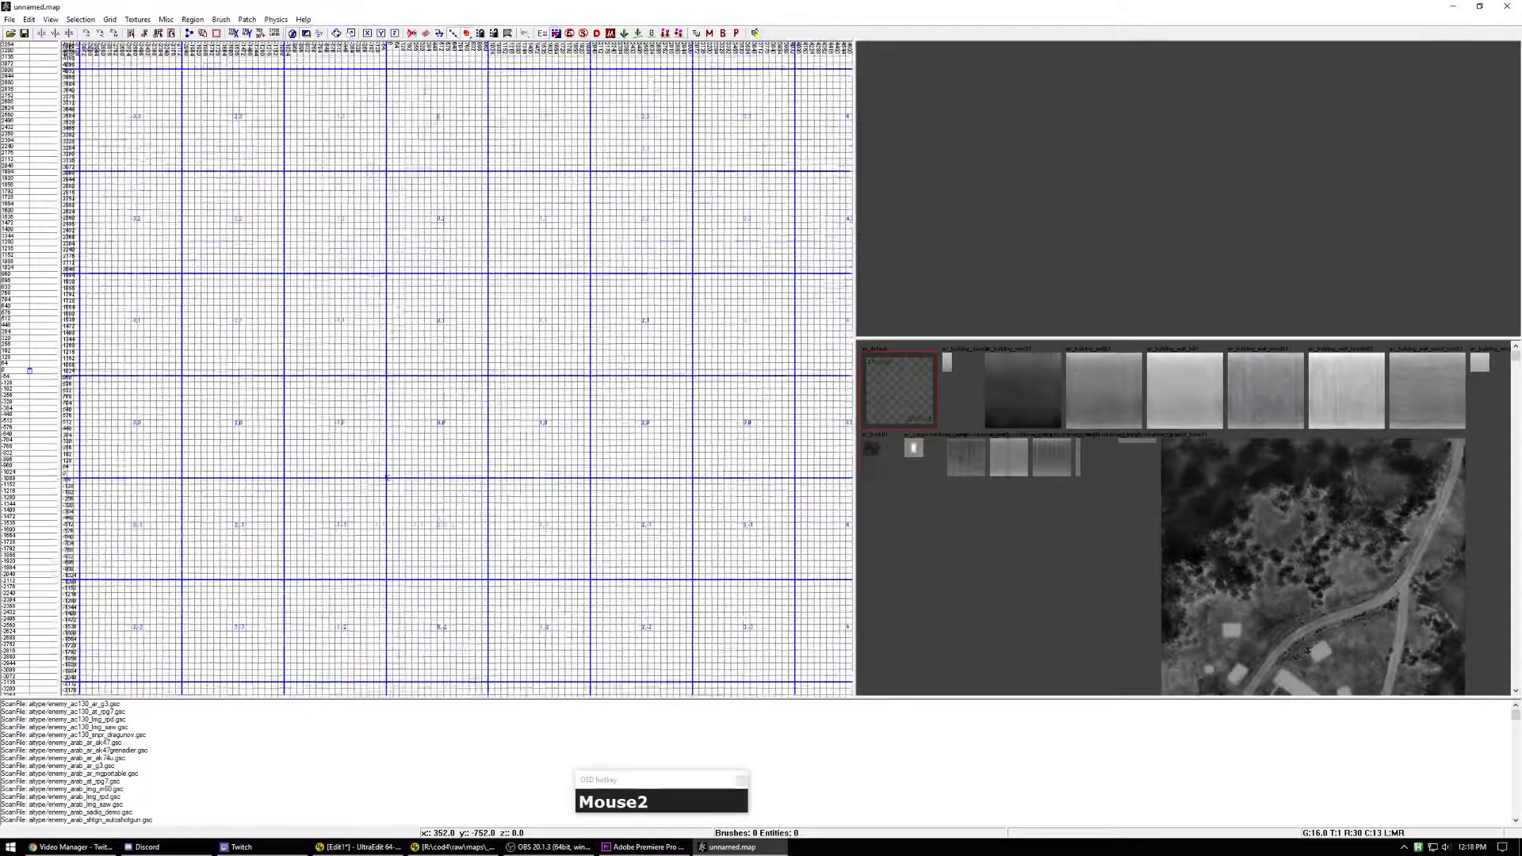
pyautogui.scroll(2, 486, 445)
pyautogui.moveTo(495, 502); pyautogui.dragTo(514, 517, button='right')
pyautogui.press('a')
pyautogui.press('s')
pyautogui.press('d')
pyautogui.press('f')
pyautogui.press('a')
pyautogui.press('s')
pyautogui.press('d')
pyautogui.press('f')
pyautogui.press('a')
pyautogui.press('s')
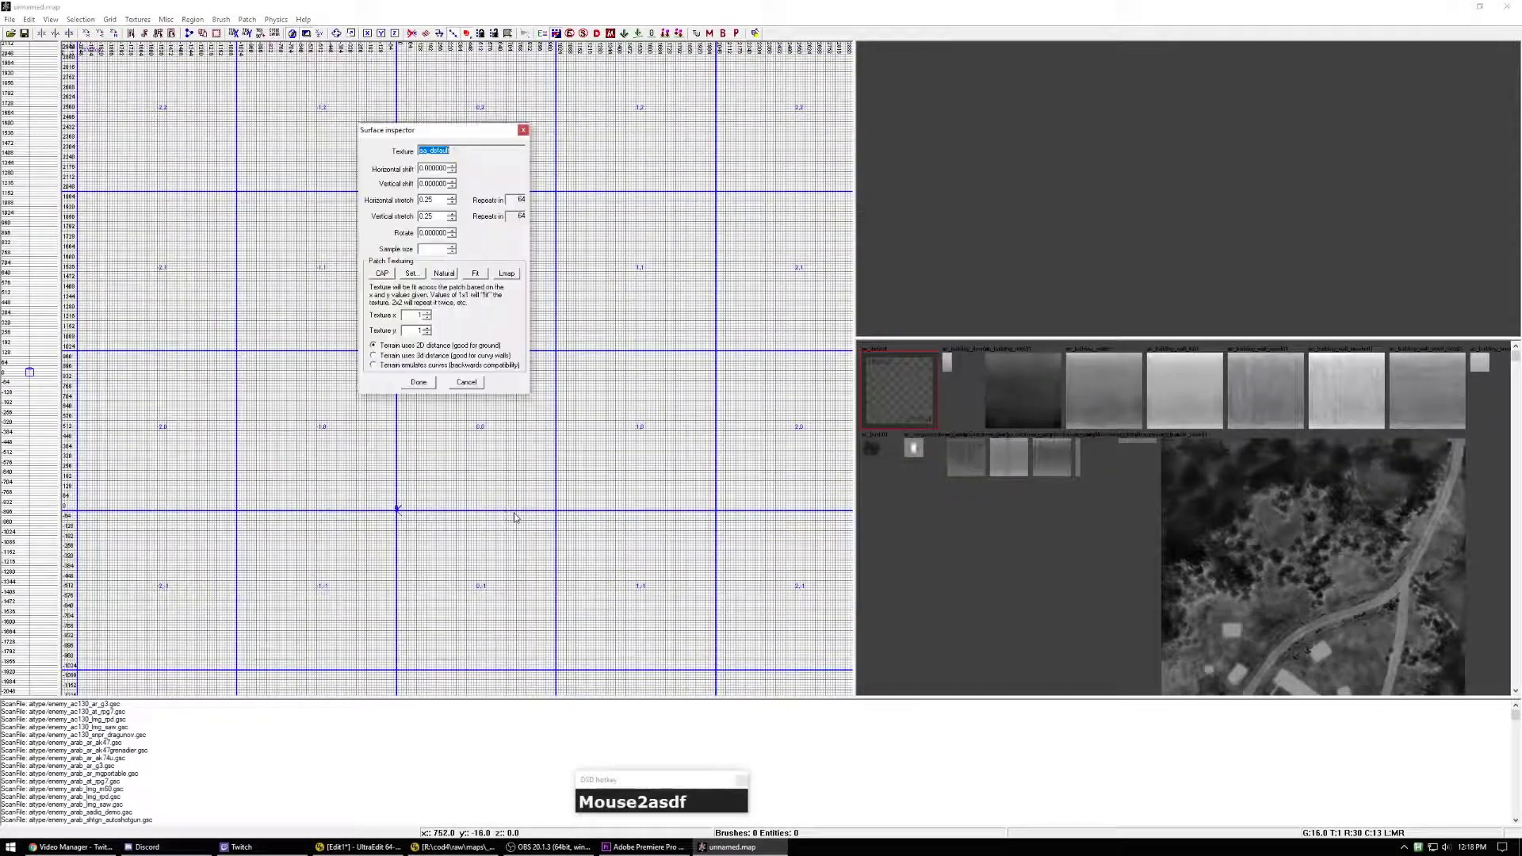
pyautogui.click(523, 129)
pyautogui.moveTo(557, 325); pyautogui.dragTo(586, 306, button='right')
pyautogui.click(363, 439)
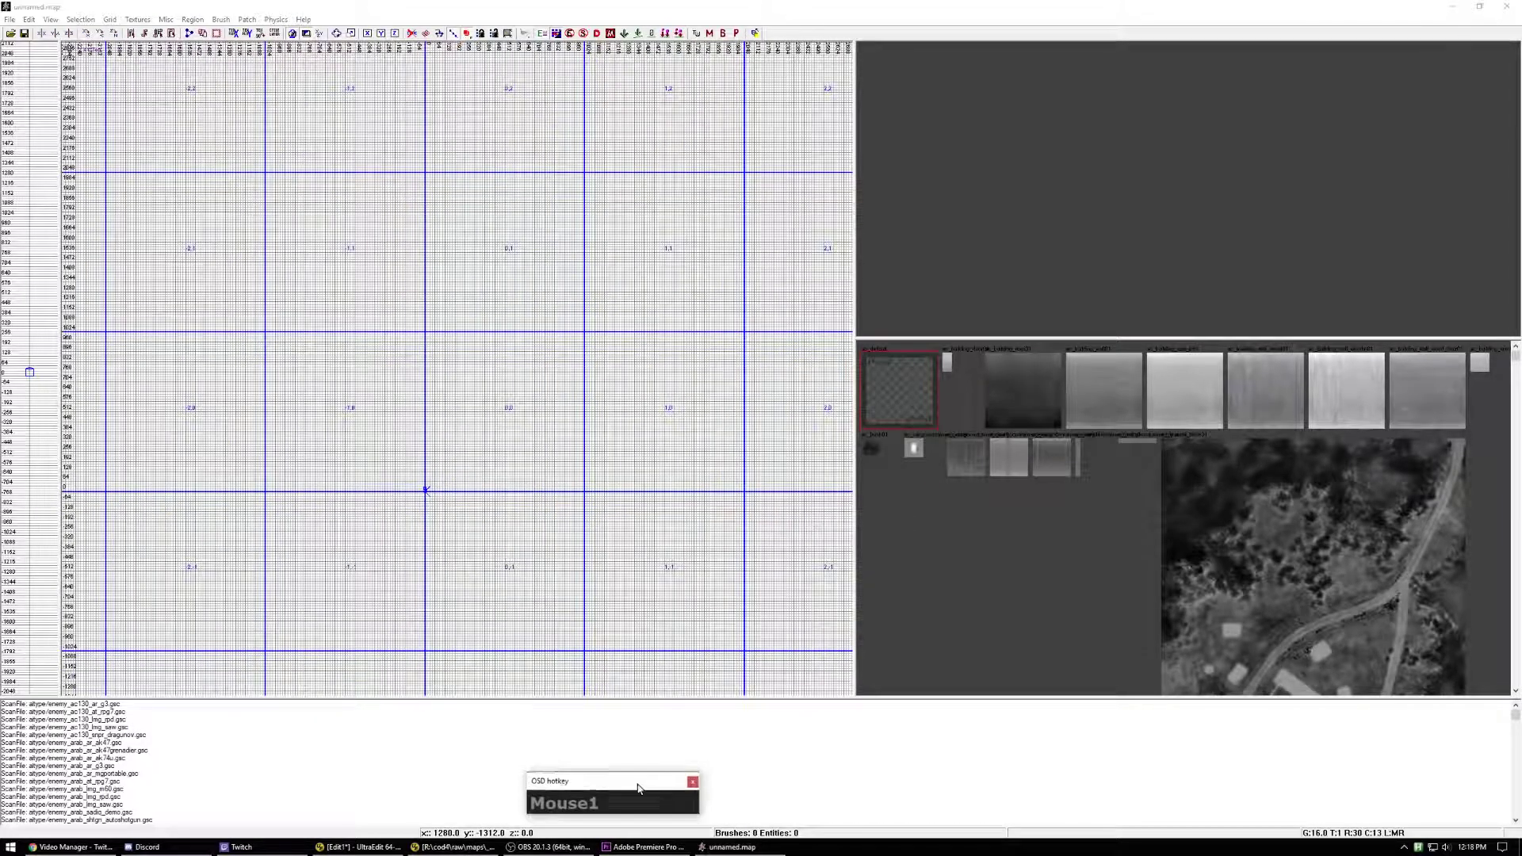
# Step: Adjust the pane dividers to widen the 2D view and make the camera view taller than the texture pane
pyautogui.moveTo(364, 438); pyautogui.dragTo(399, 479, button='right')
pyautogui.scroll(-2, 313, 219)
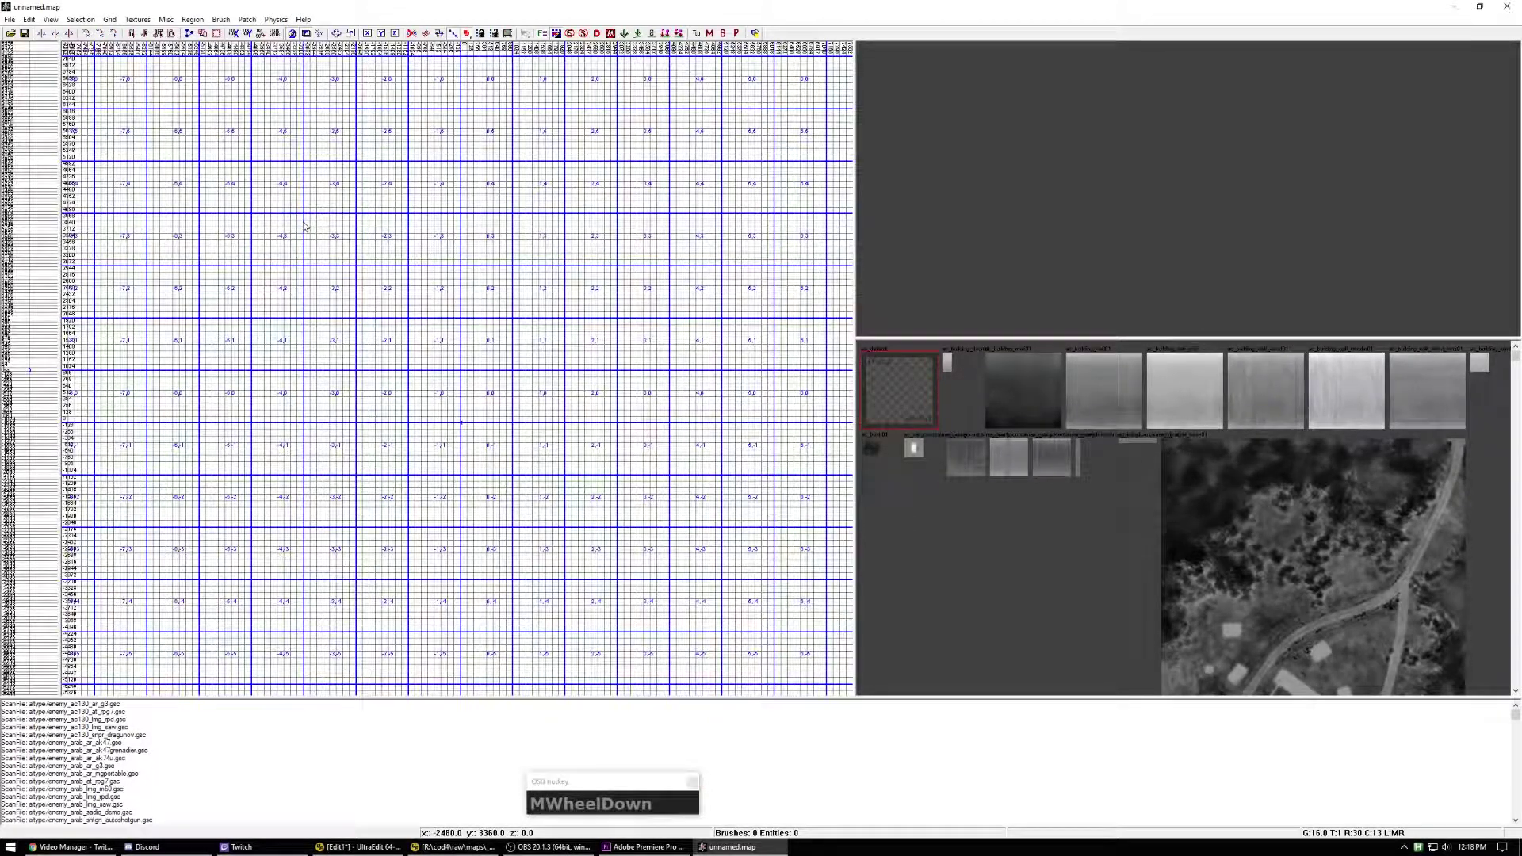
pyautogui.scroll(1, 313, 219)
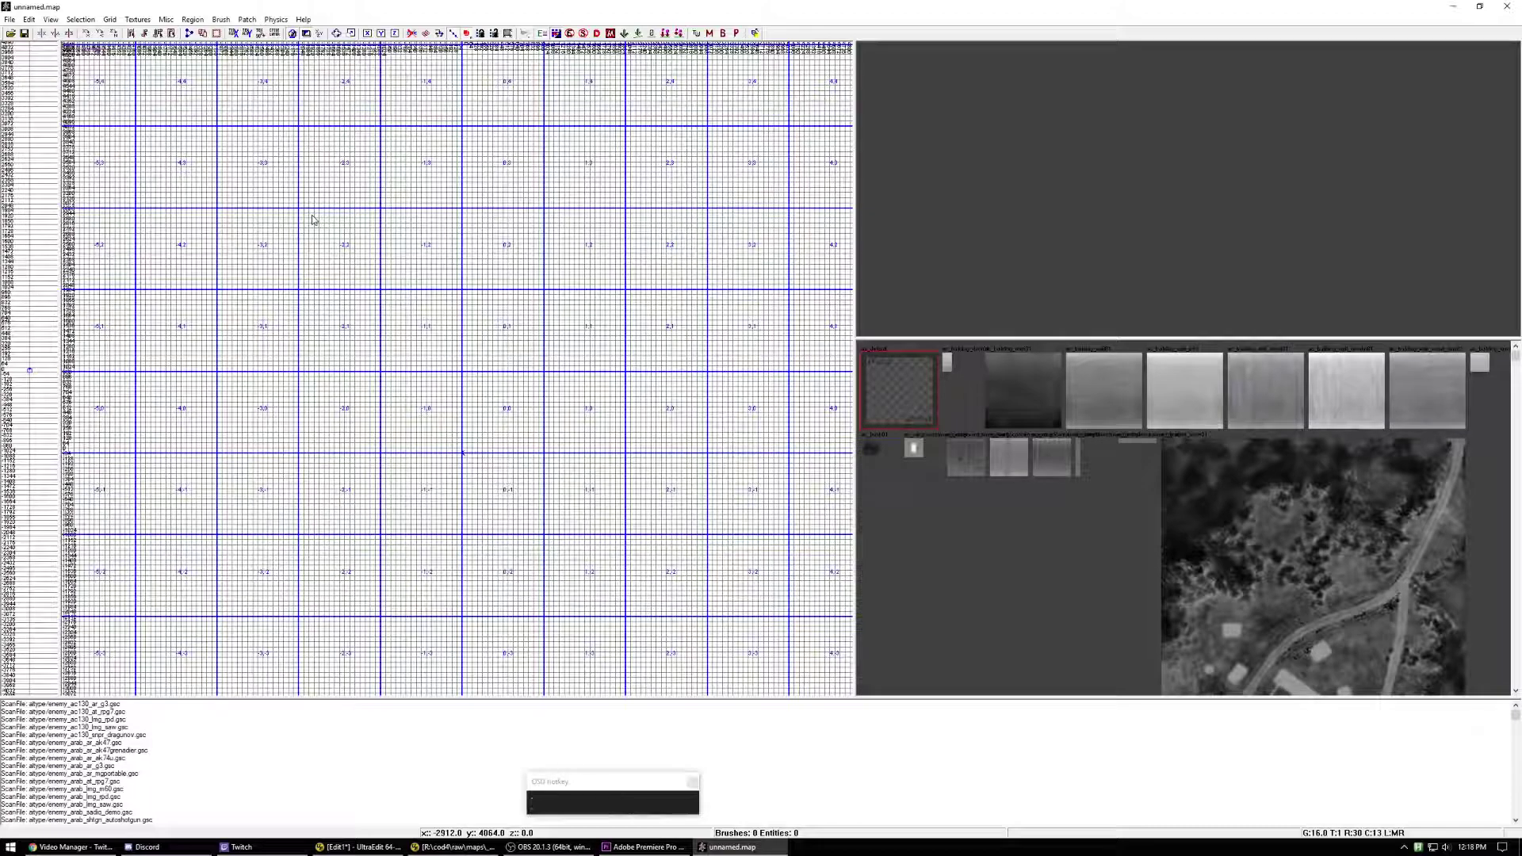
pyautogui.moveTo(925, 340); pyautogui.dragTo(884, 367)
pyautogui.moveTo(529, 427); pyautogui.dragTo(498, 396, button='right')
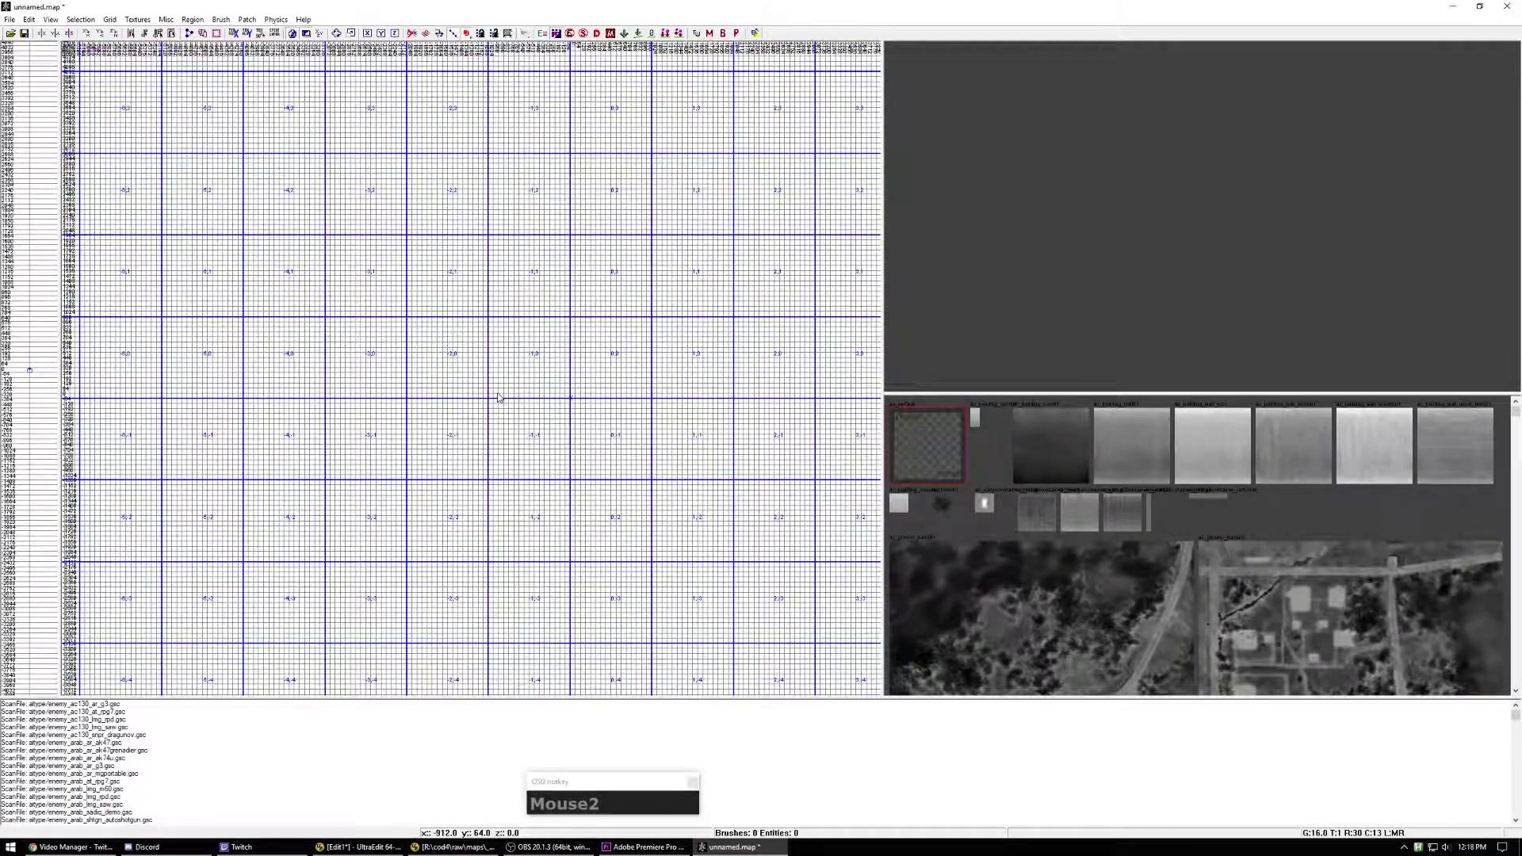
# Step: In the Radiant preferences, choose the third view layout and enable Ents use '_color' value and Texture subset
pyautogui.press('p')
pyautogui.press('Escape')
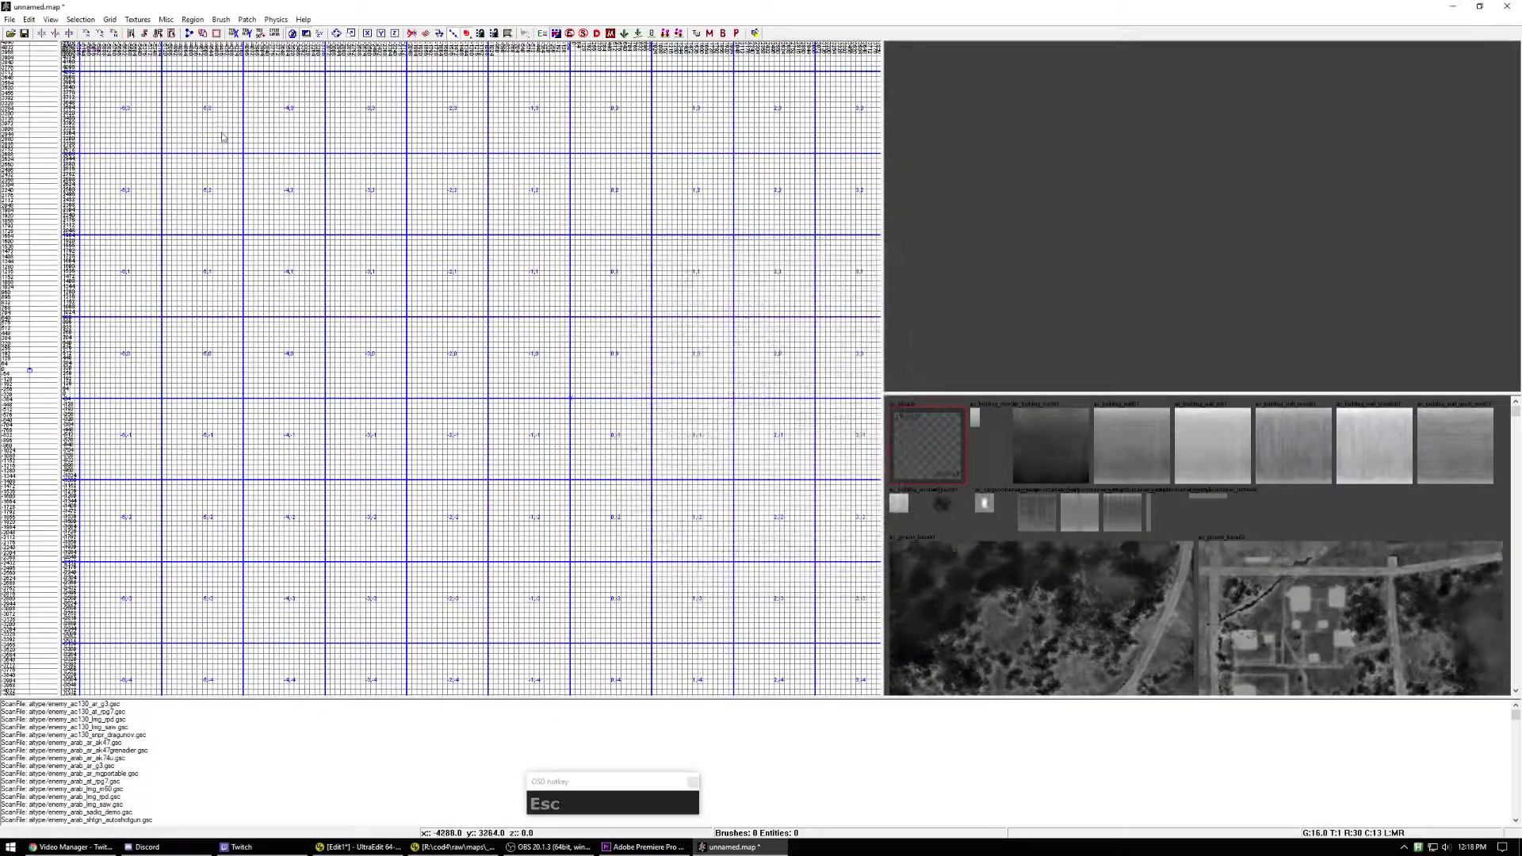
pyautogui.click(30, 19)
pyautogui.click(47, 167)
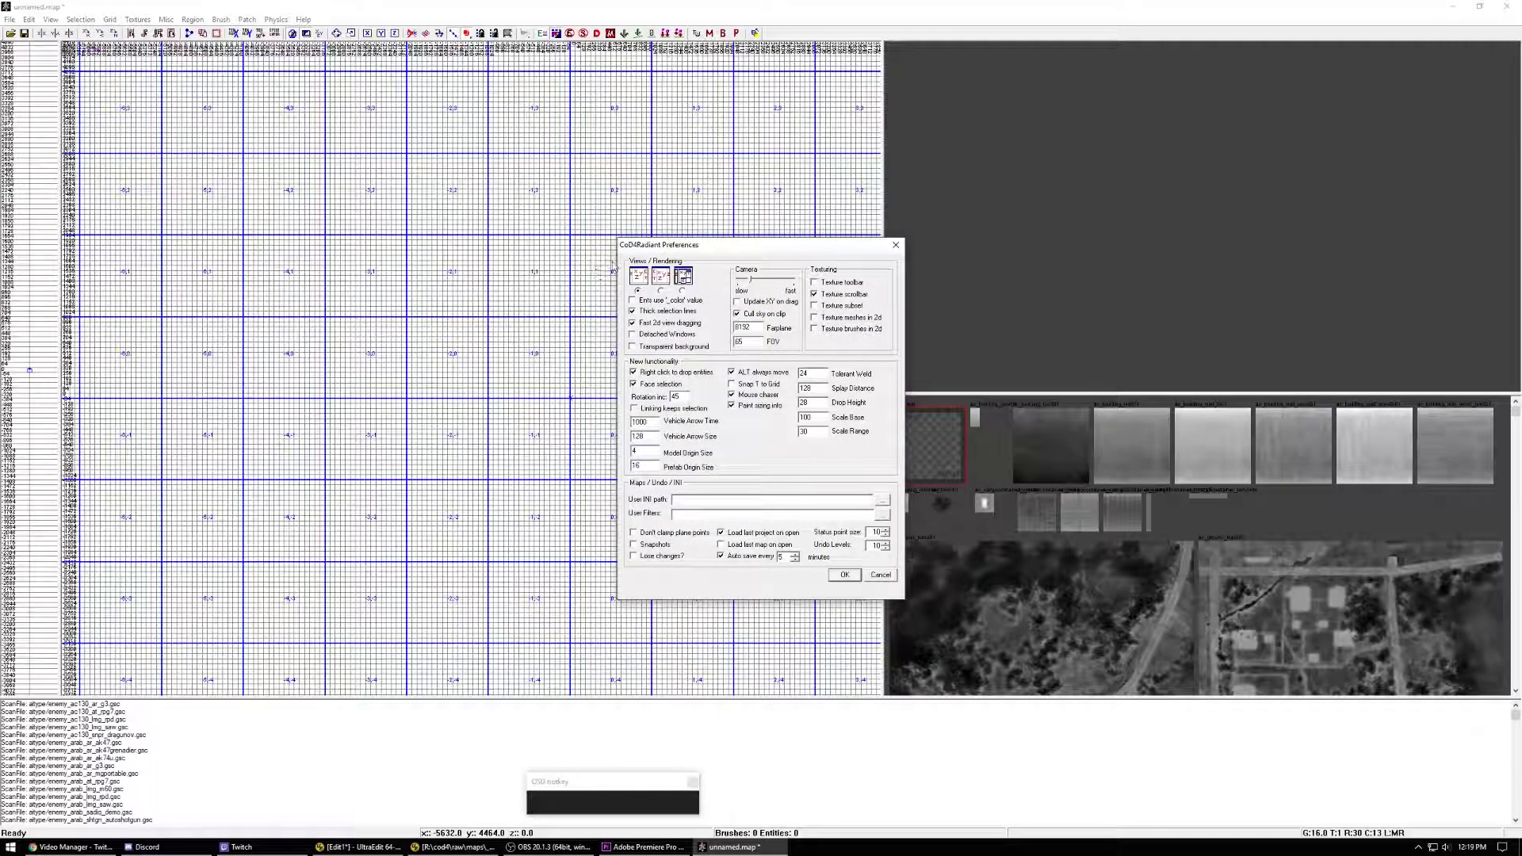
pyautogui.click(683, 291)
pyautogui.click(632, 310)
pyautogui.click(816, 307)
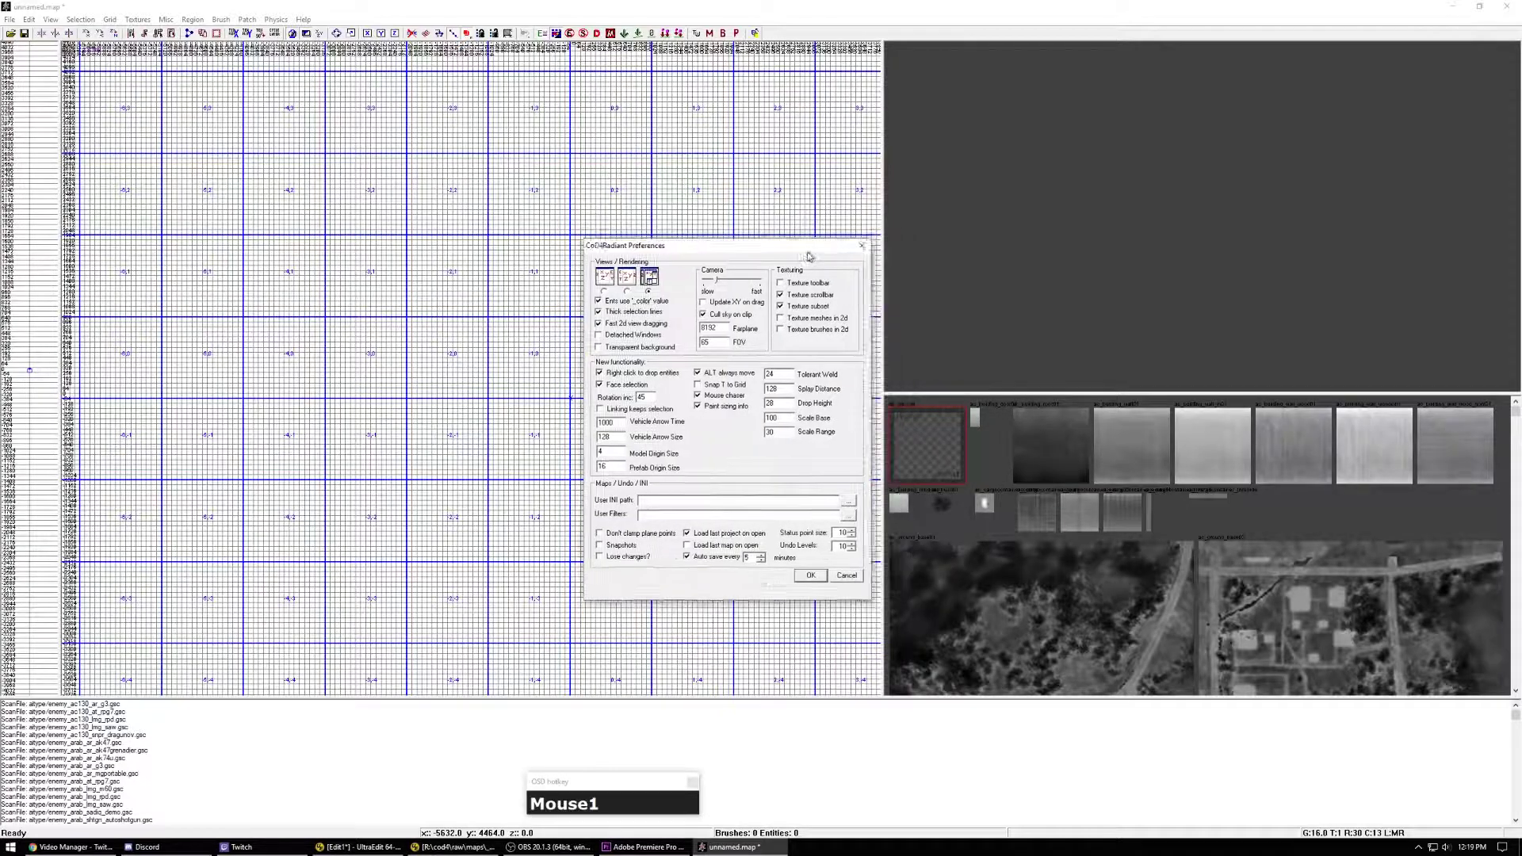
# Step: Enable Snap T to Grid, apply the preferences, and close Radiant so it can be restarted
pyautogui.moveTo(825, 247); pyautogui.dragTo(680, 253)
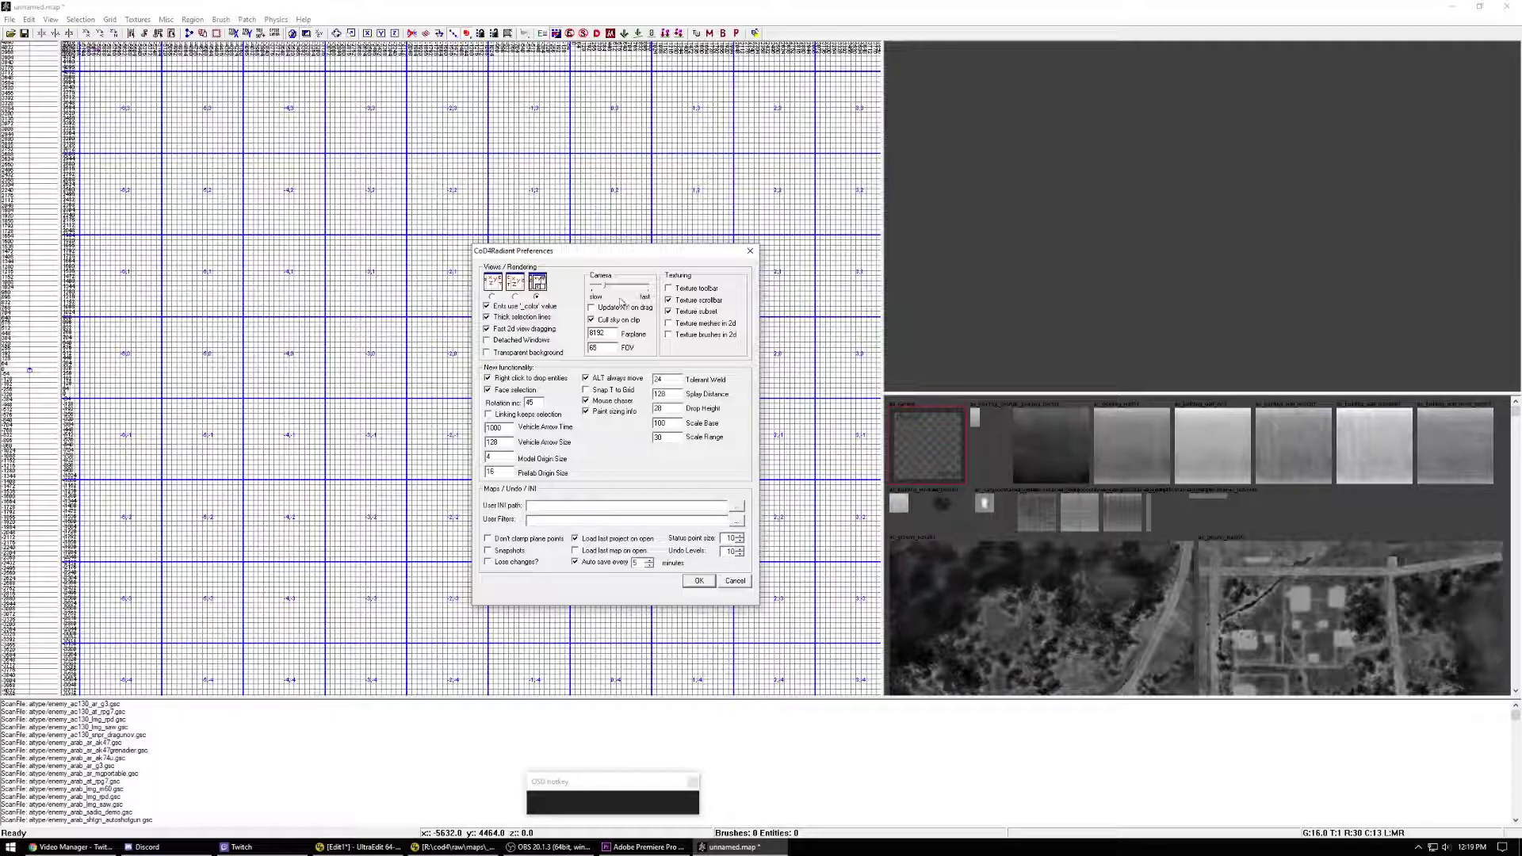
pyautogui.click(590, 390)
pyautogui.click(699, 584)
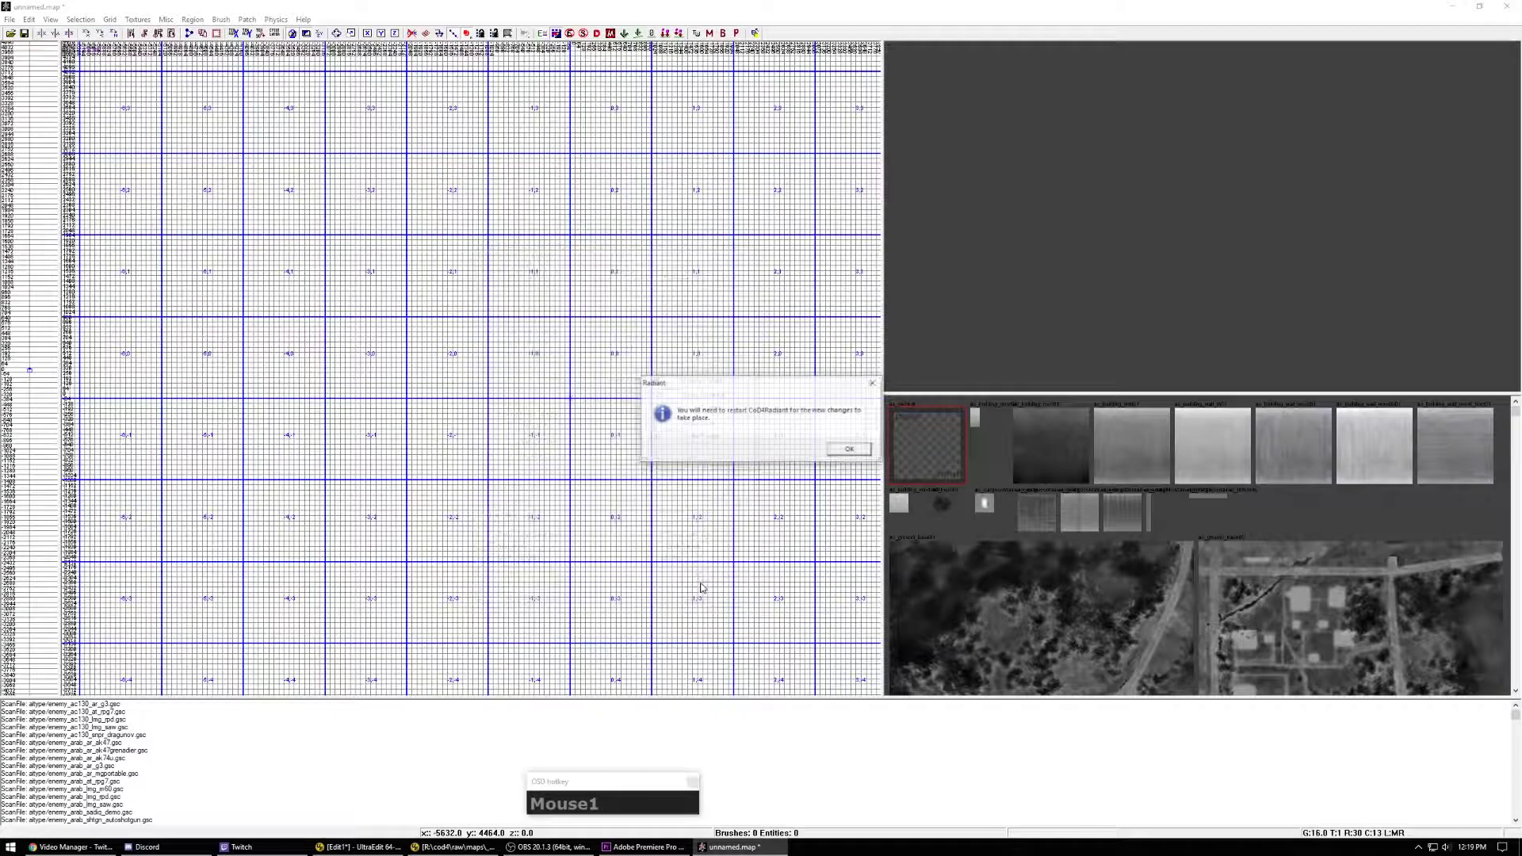
pyautogui.click(851, 449)
pyautogui.click(1509, 8)
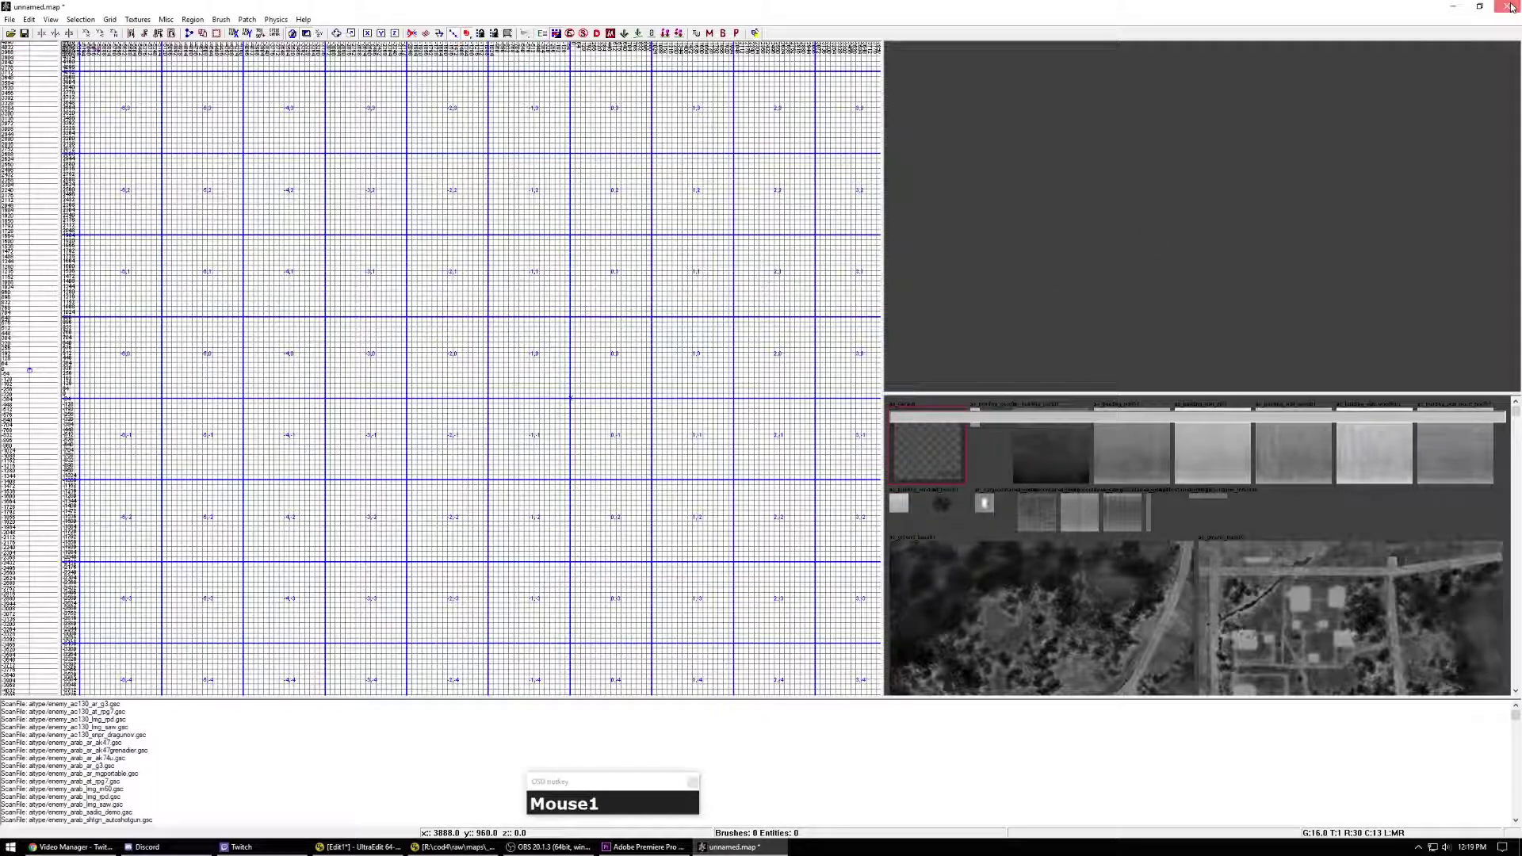
# Step: Close Radiant without saving the map and relaunch CoD4Radiant.exe from the bin folder of R:\cod4
pyautogui.click(763, 450)
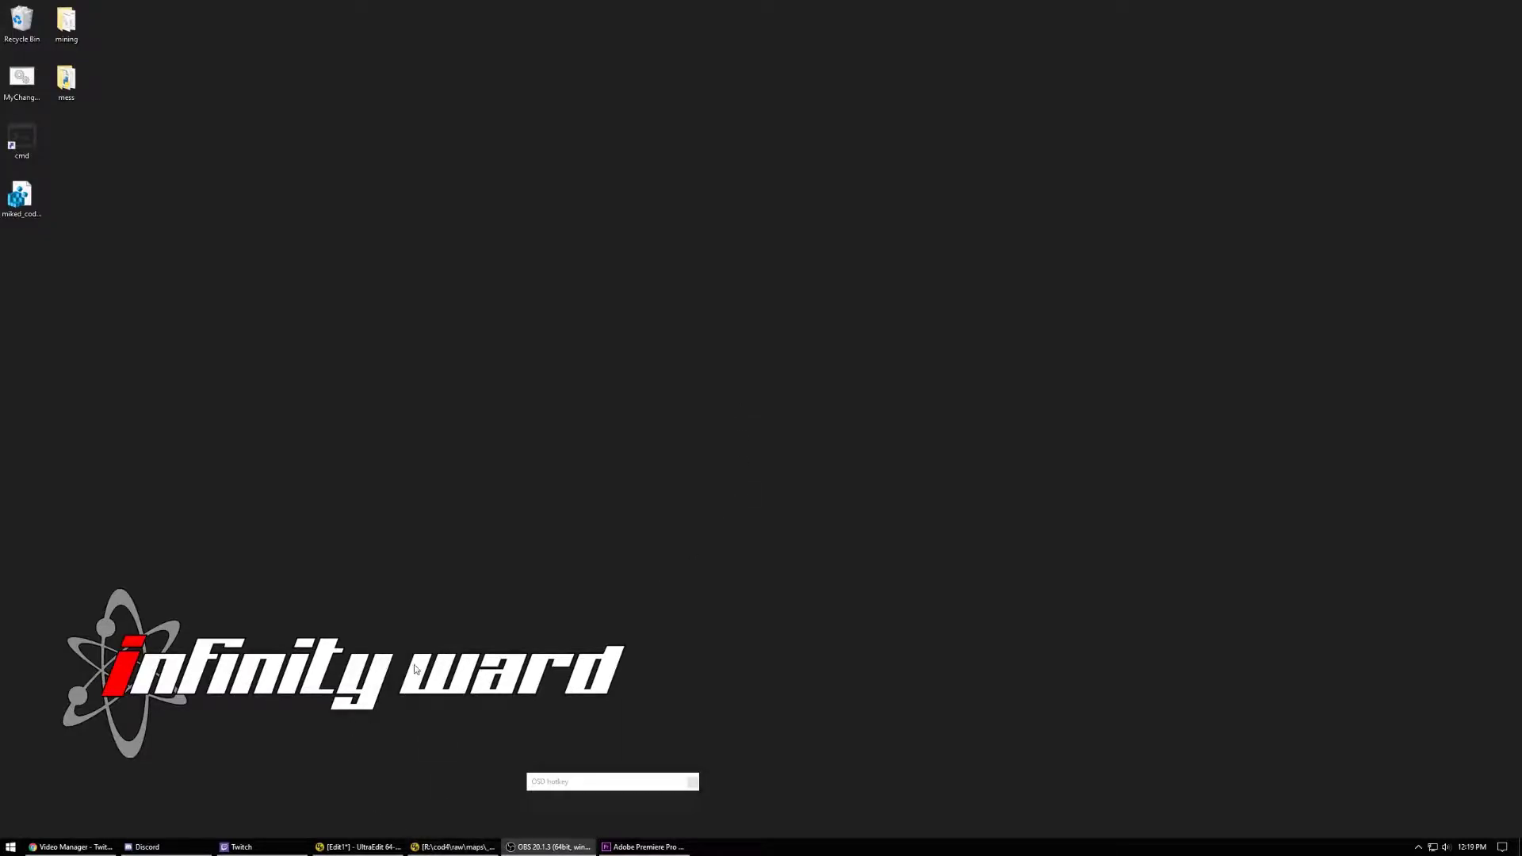
pyautogui.hotkey('ctrl', 'Escape')
pyautogui.write('r')
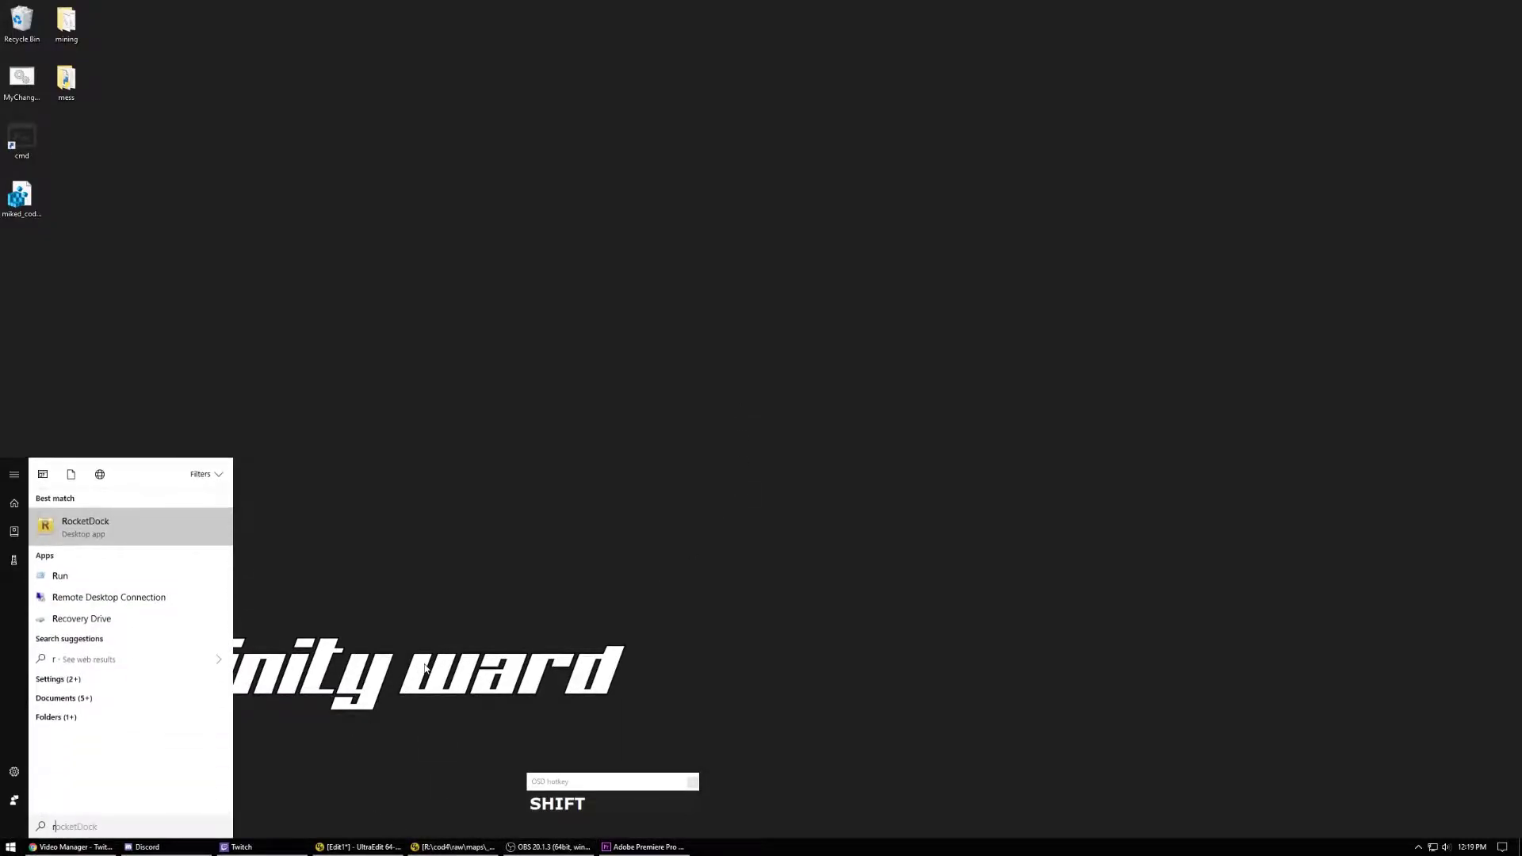
pyautogui.write(':\\cod4')
pyautogui.press('Return')
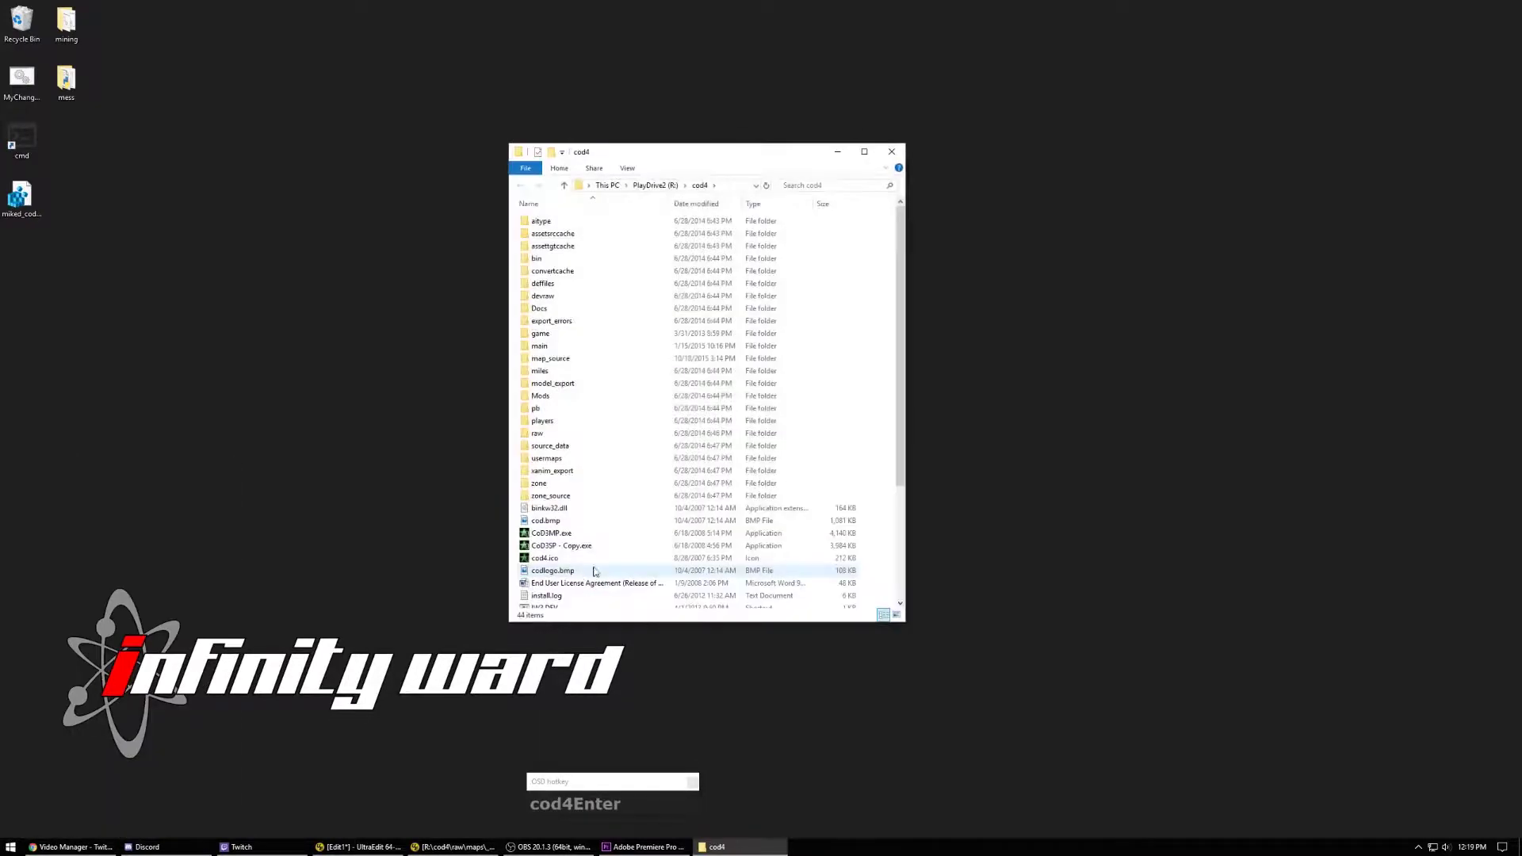
pyautogui.doubleClick(546, 259)
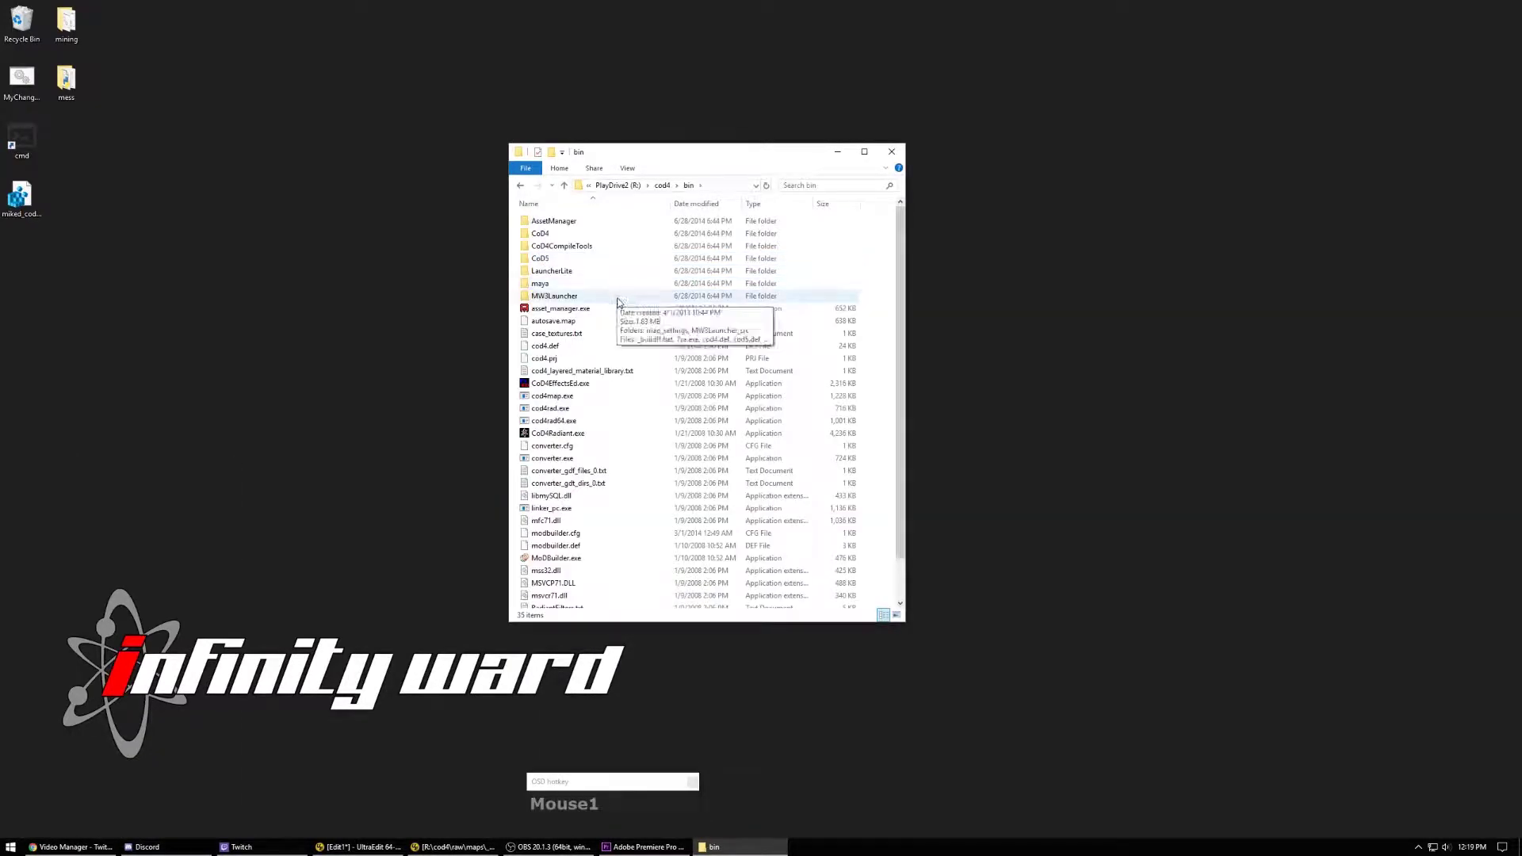
pyautogui.doubleClick(555, 433)
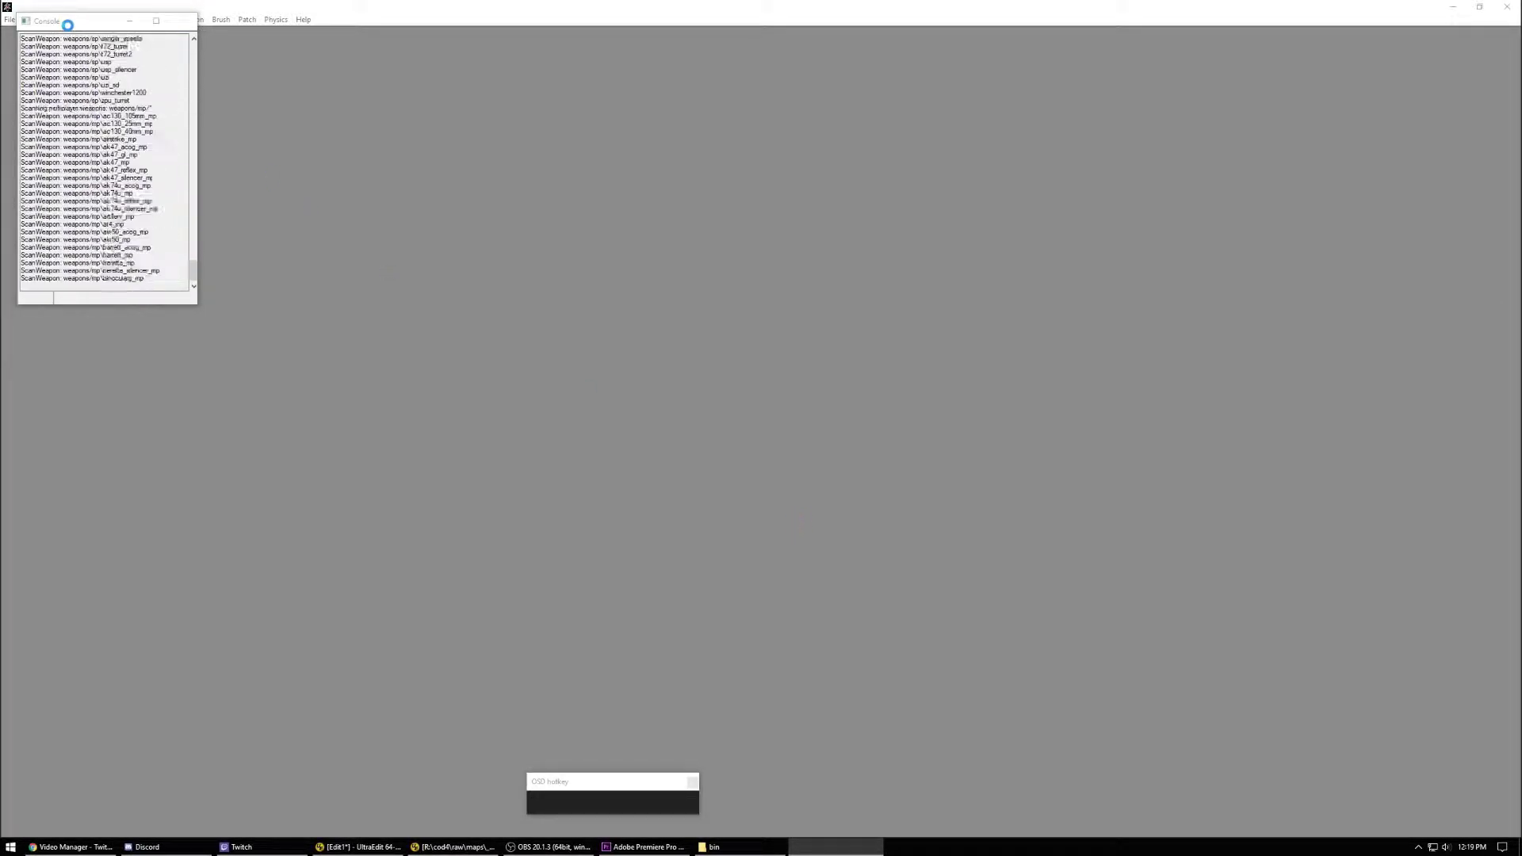
# Step: Place the floating Console window in the lower-right corner and enlarge it to about a third of the width and over half the height
pyautogui.moveTo(70, 22); pyautogui.dragTo(1391, 550)
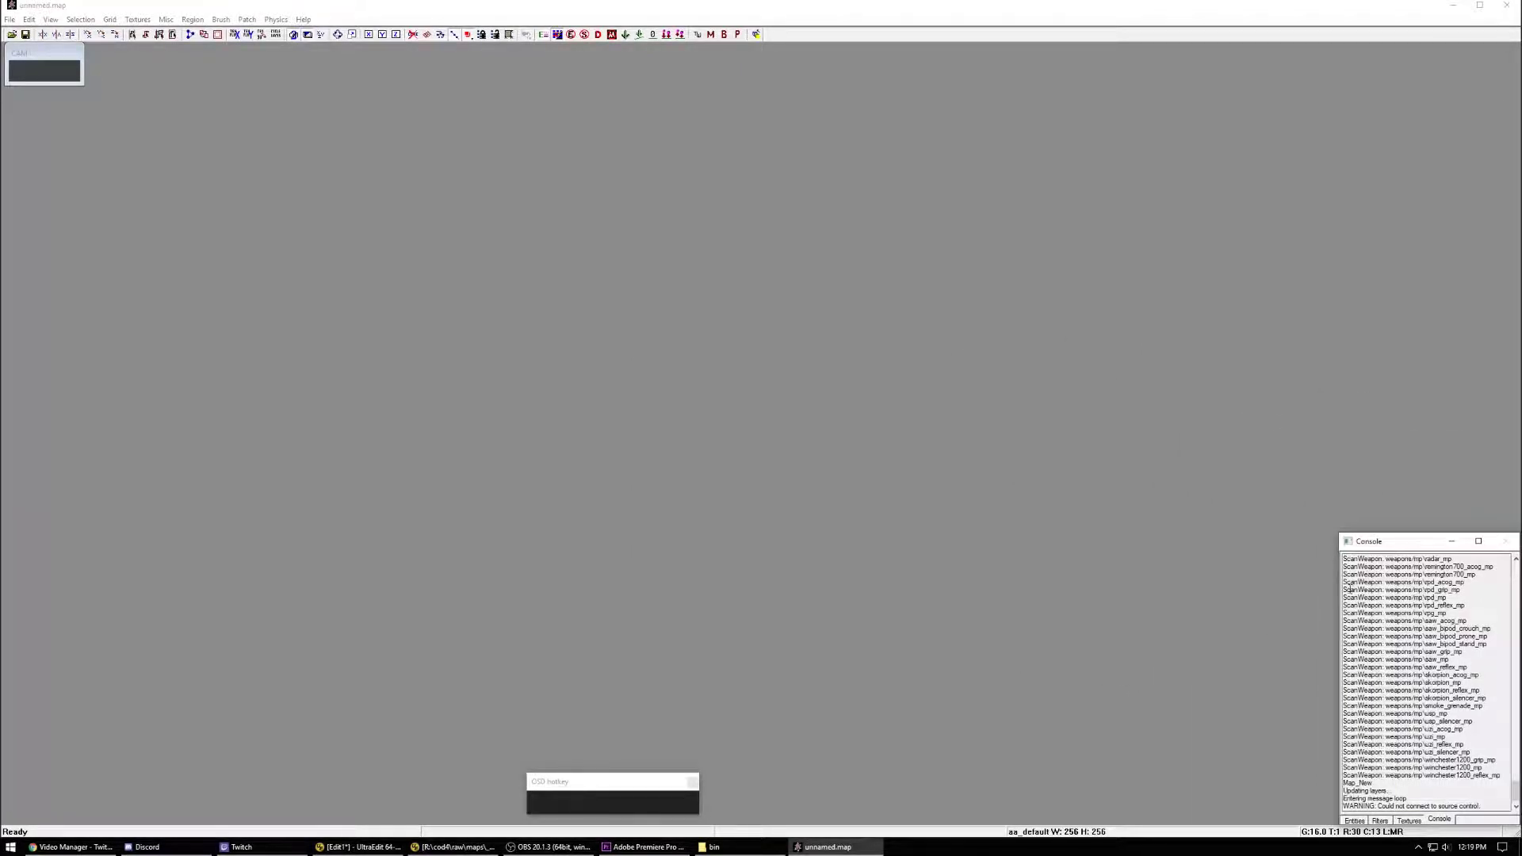
pyautogui.moveTo(1339, 600); pyautogui.dragTo(922, 607)
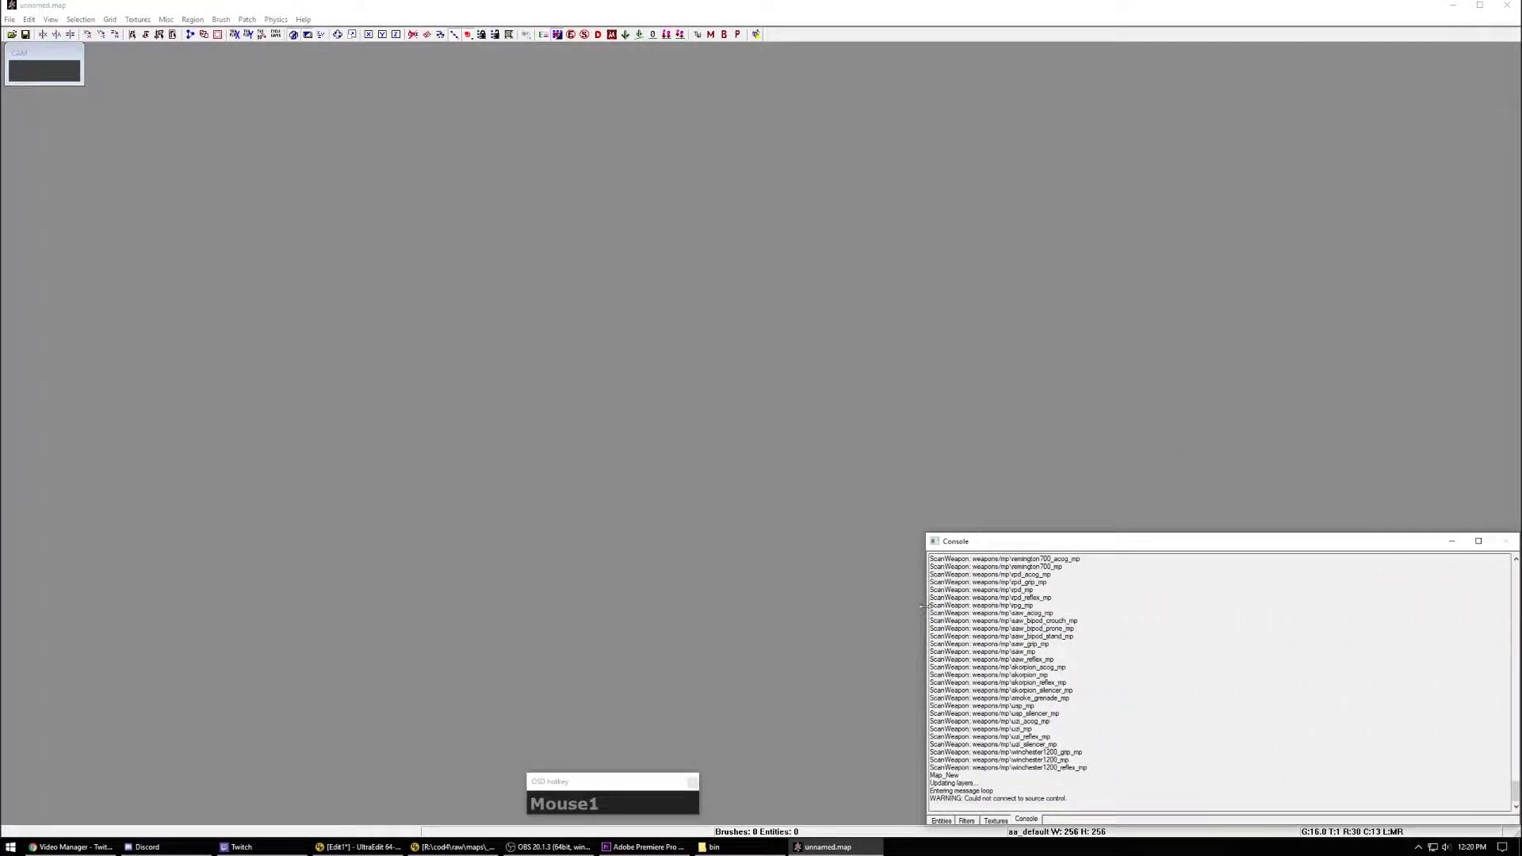
pyautogui.moveTo(1060, 534); pyautogui.dragTo(1049, 368)
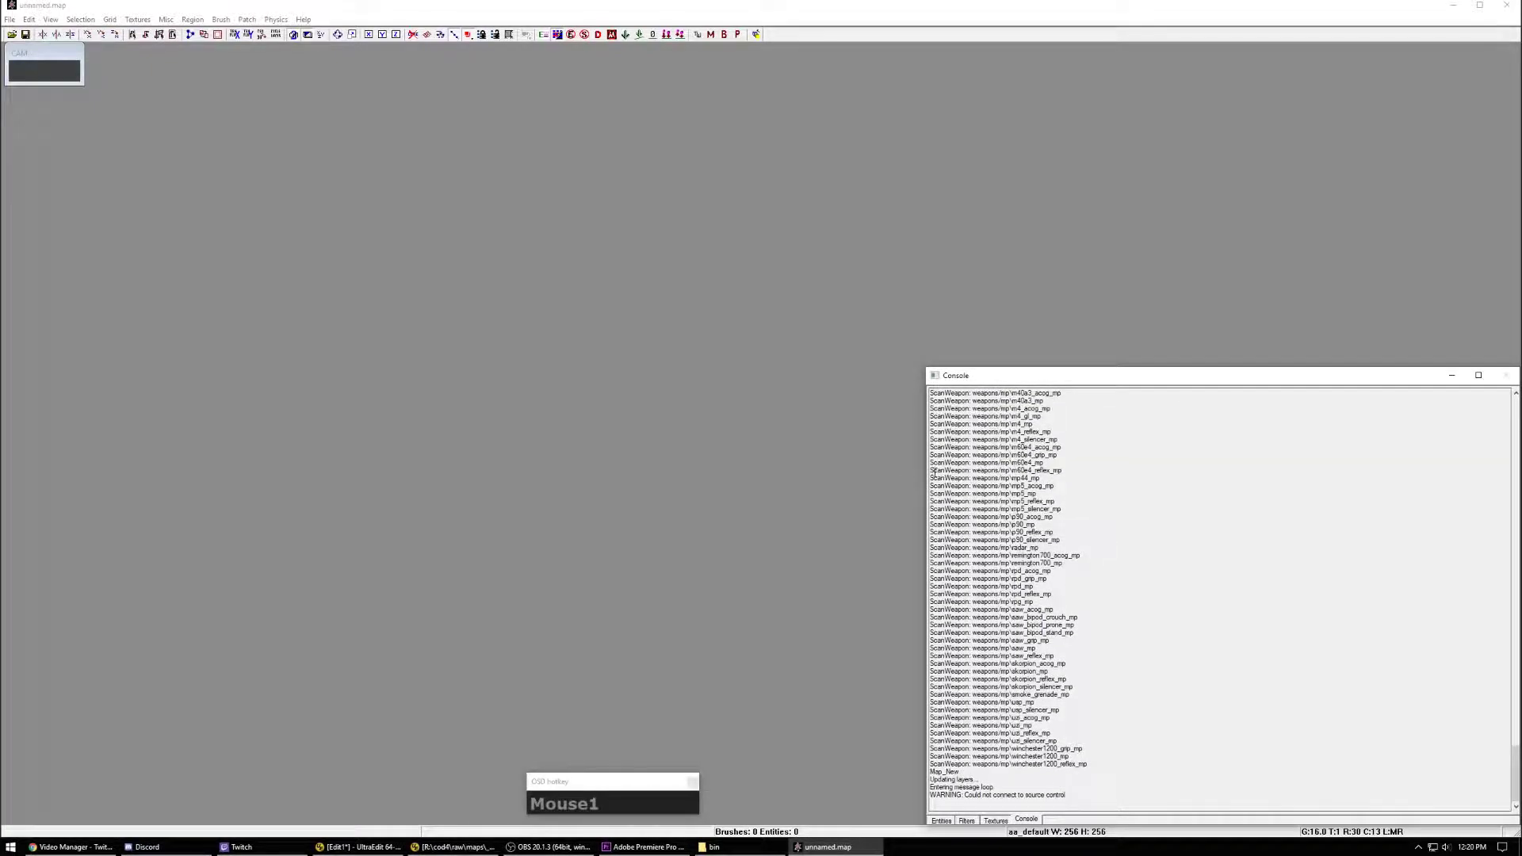
pyautogui.moveTo(928, 480); pyautogui.dragTo(1009, 480)
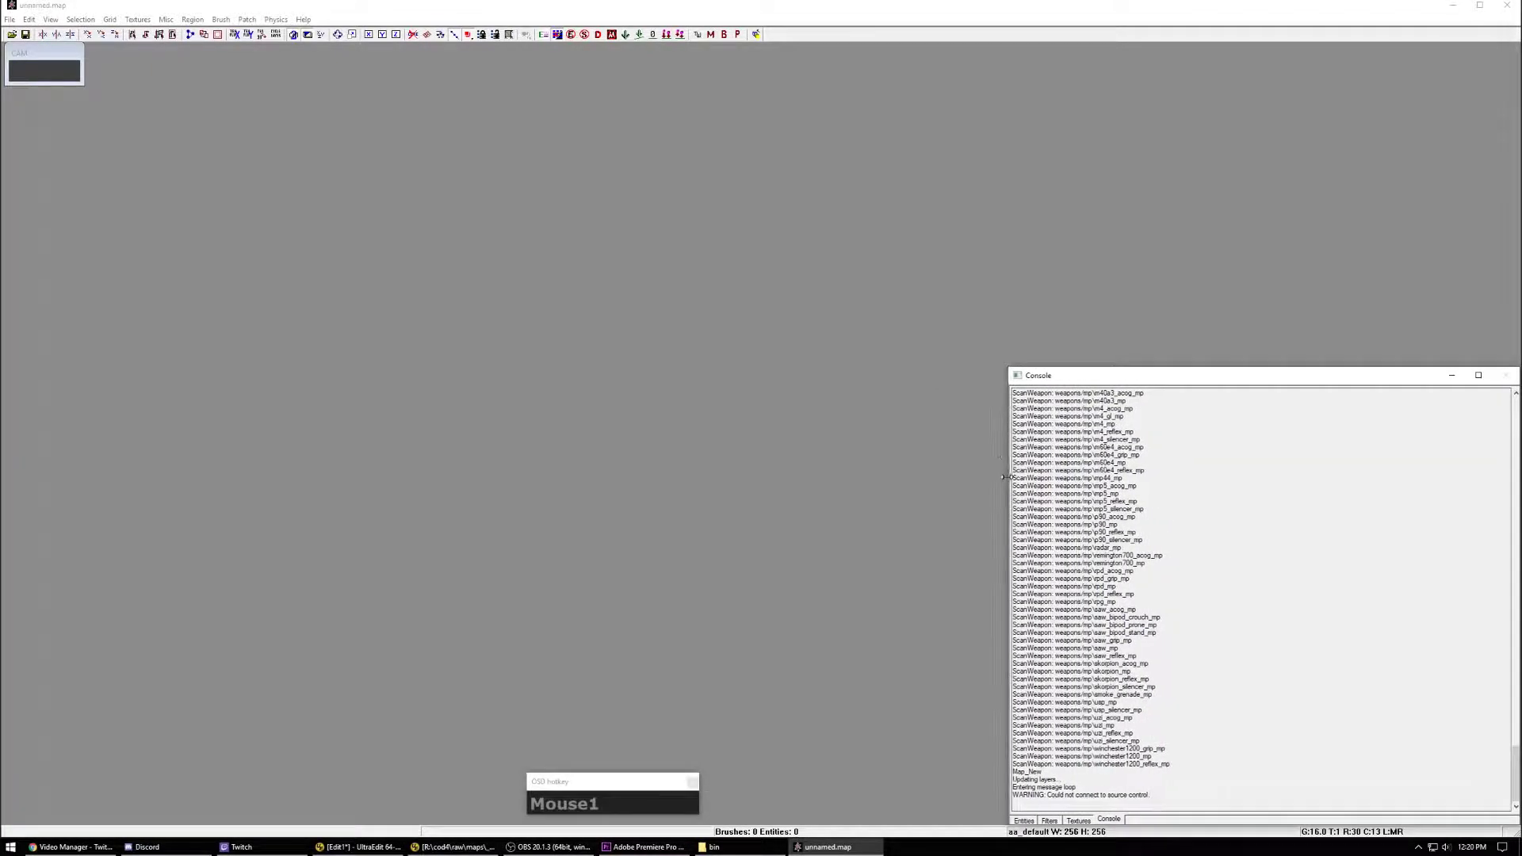
# Step: Arrange the camera view above the Console, the Z view as a narrow column beside them, and the XY Top view over the remaining area
pyautogui.moveTo(735, 170); pyautogui.dragTo(989, 414)
pyautogui.moveTo(33, 58); pyautogui.dragTo(954, 825)
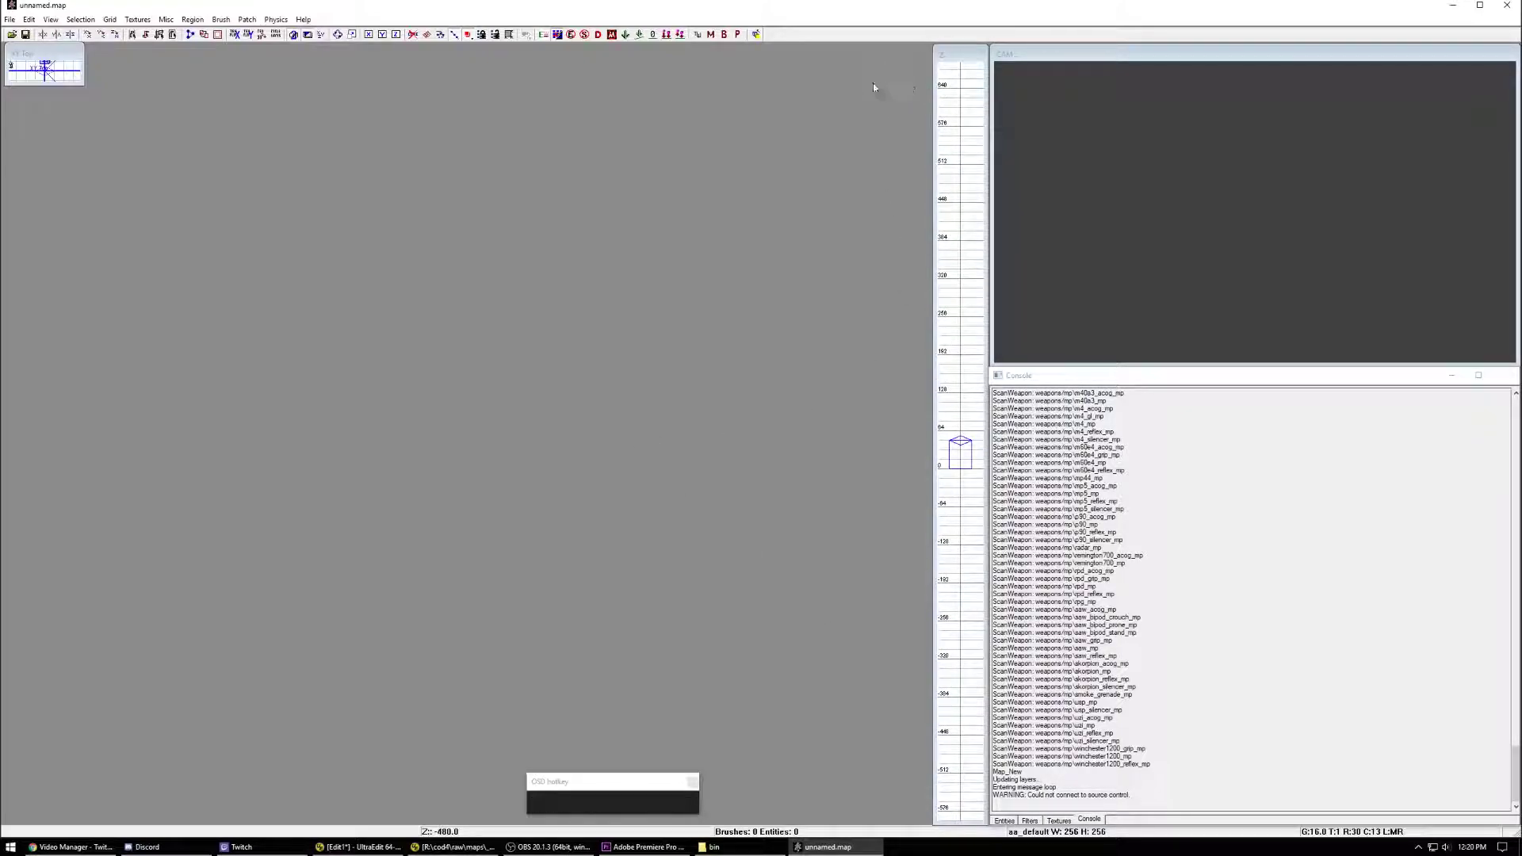
pyautogui.moveTo(60, 56); pyautogui.dragTo(912, 825)
pyautogui.click(851, 687)
pyautogui.moveTo(713, 554); pyautogui.dragTo(656, 513, button='right')
pyautogui.scroll(-4, 653, 516)
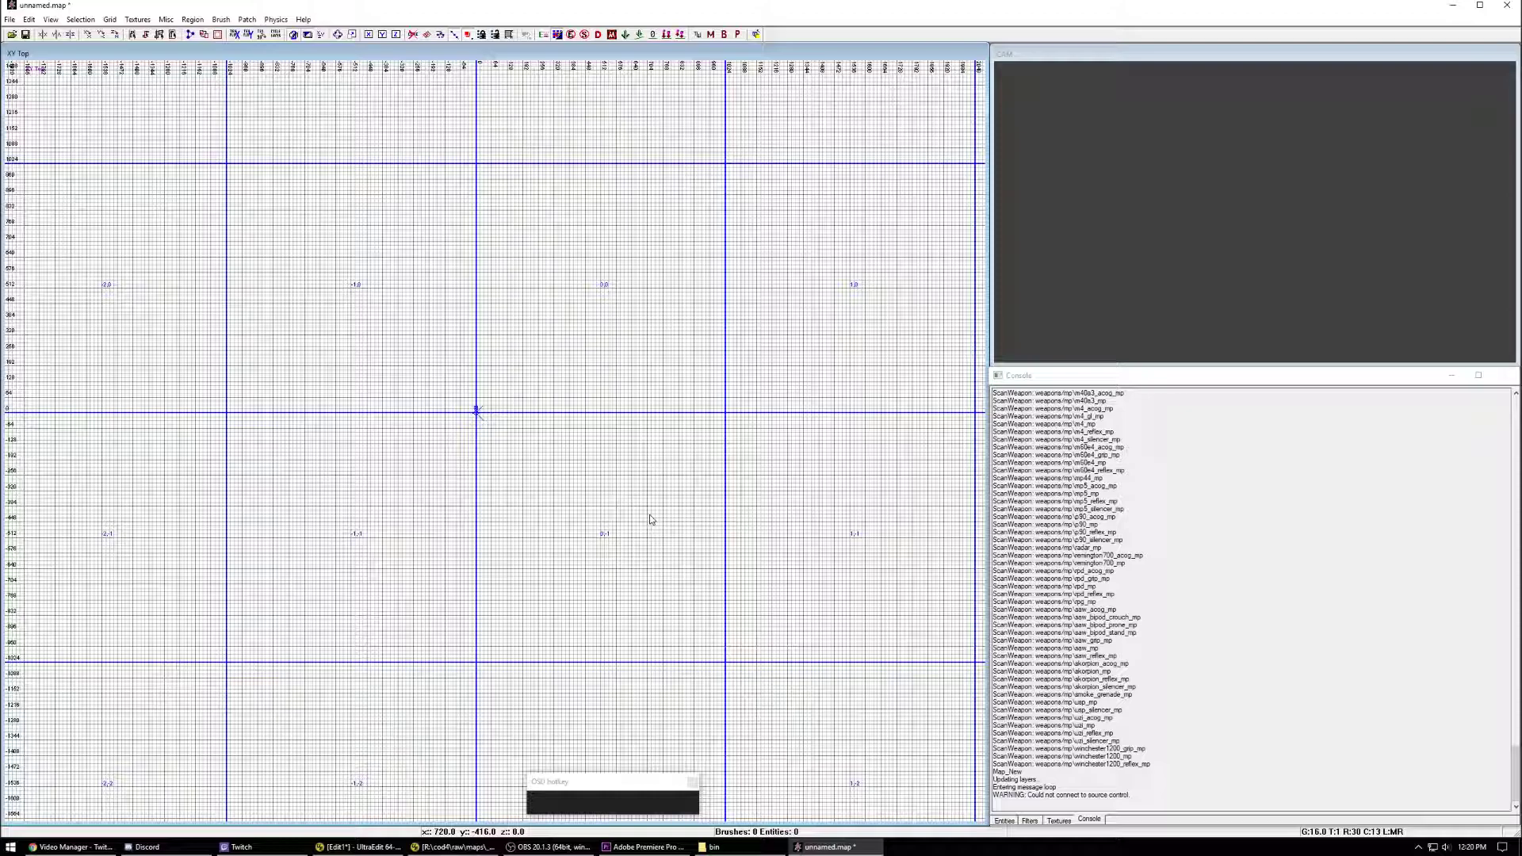
# Step: Look through the Entities, Filters and Console pages of the tabbed window, finishing on the Entities page
pyautogui.click(1206, 672)
pyautogui.press('n')
pyautogui.click(1029, 820)
pyautogui.click(1088, 820)
pyautogui.click(1015, 820)
pyautogui.moveTo(758, 551); pyautogui.dragTo(741, 533, button='right')
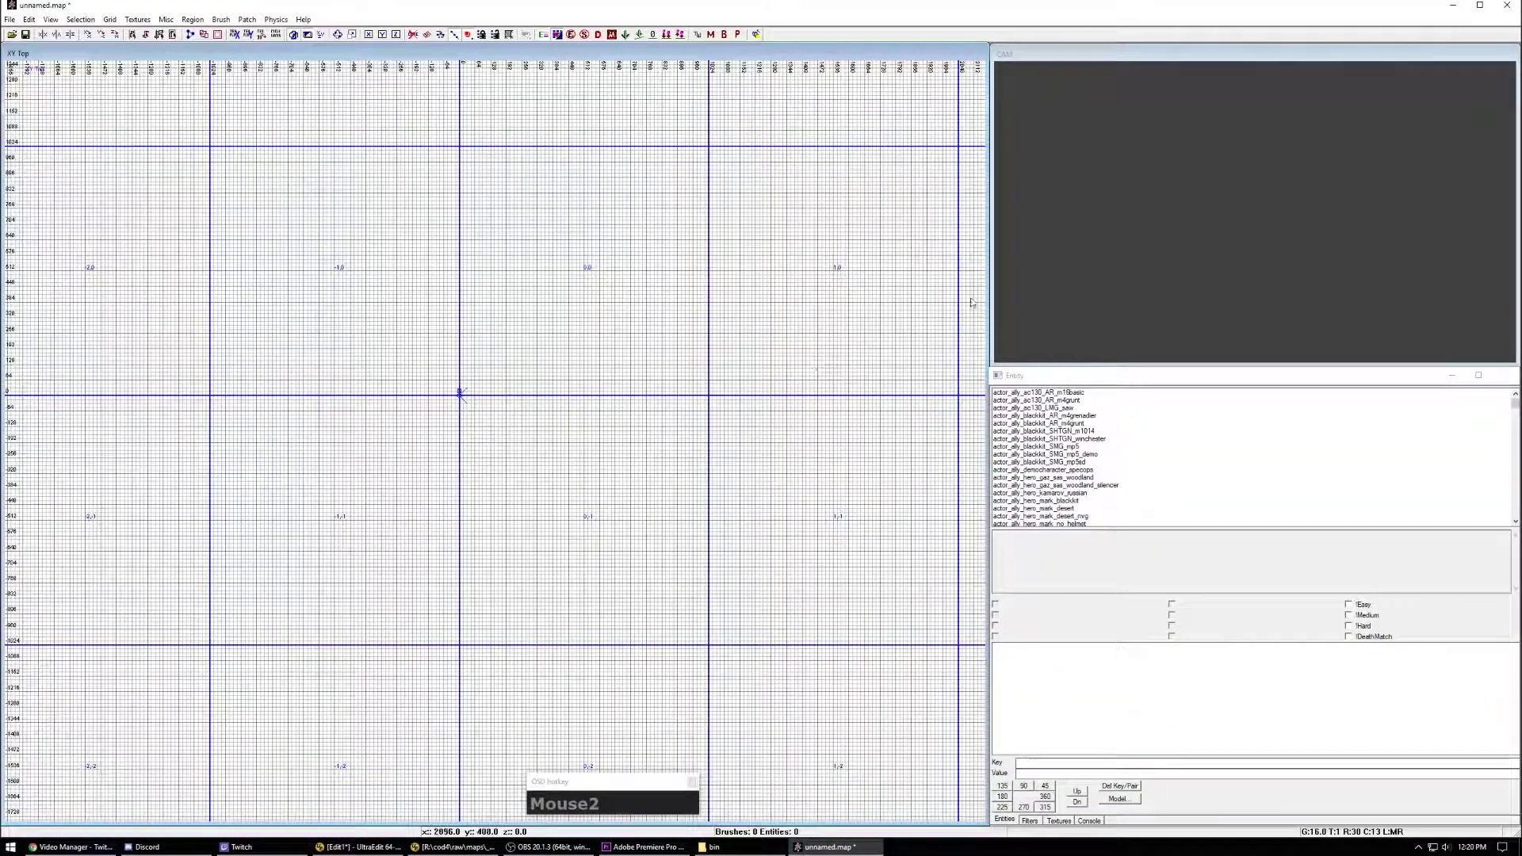
# Step: Narrow the XY Top view slightly along its edge with the camera view
pyautogui.moveTo(988, 297); pyautogui.dragTo(986, 297)
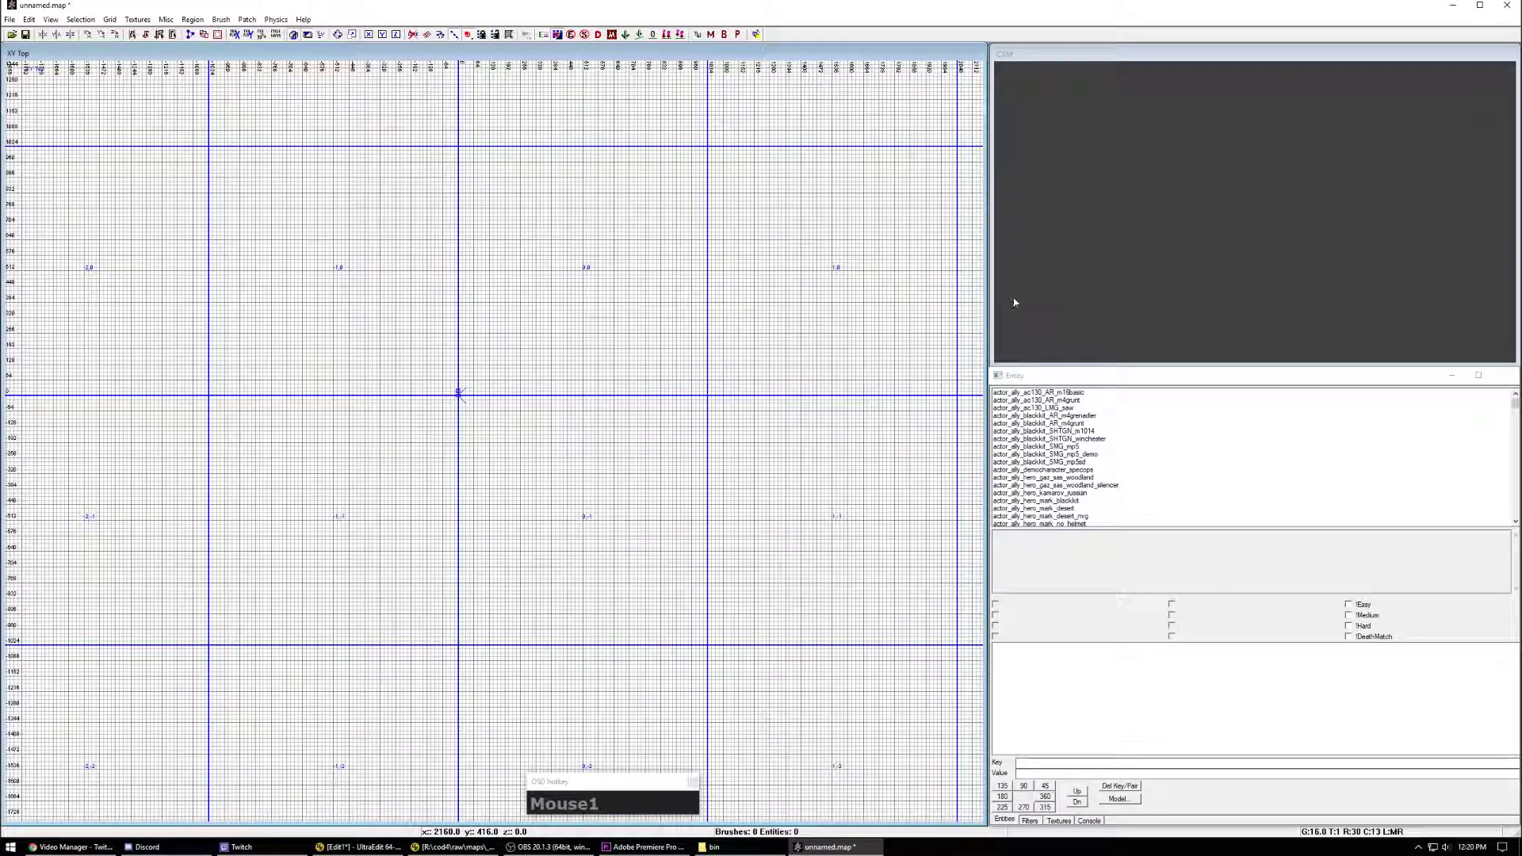
pyautogui.click(1011, 296)
pyautogui.moveTo(776, 366); pyautogui.dragTo(783, 356, button='right')
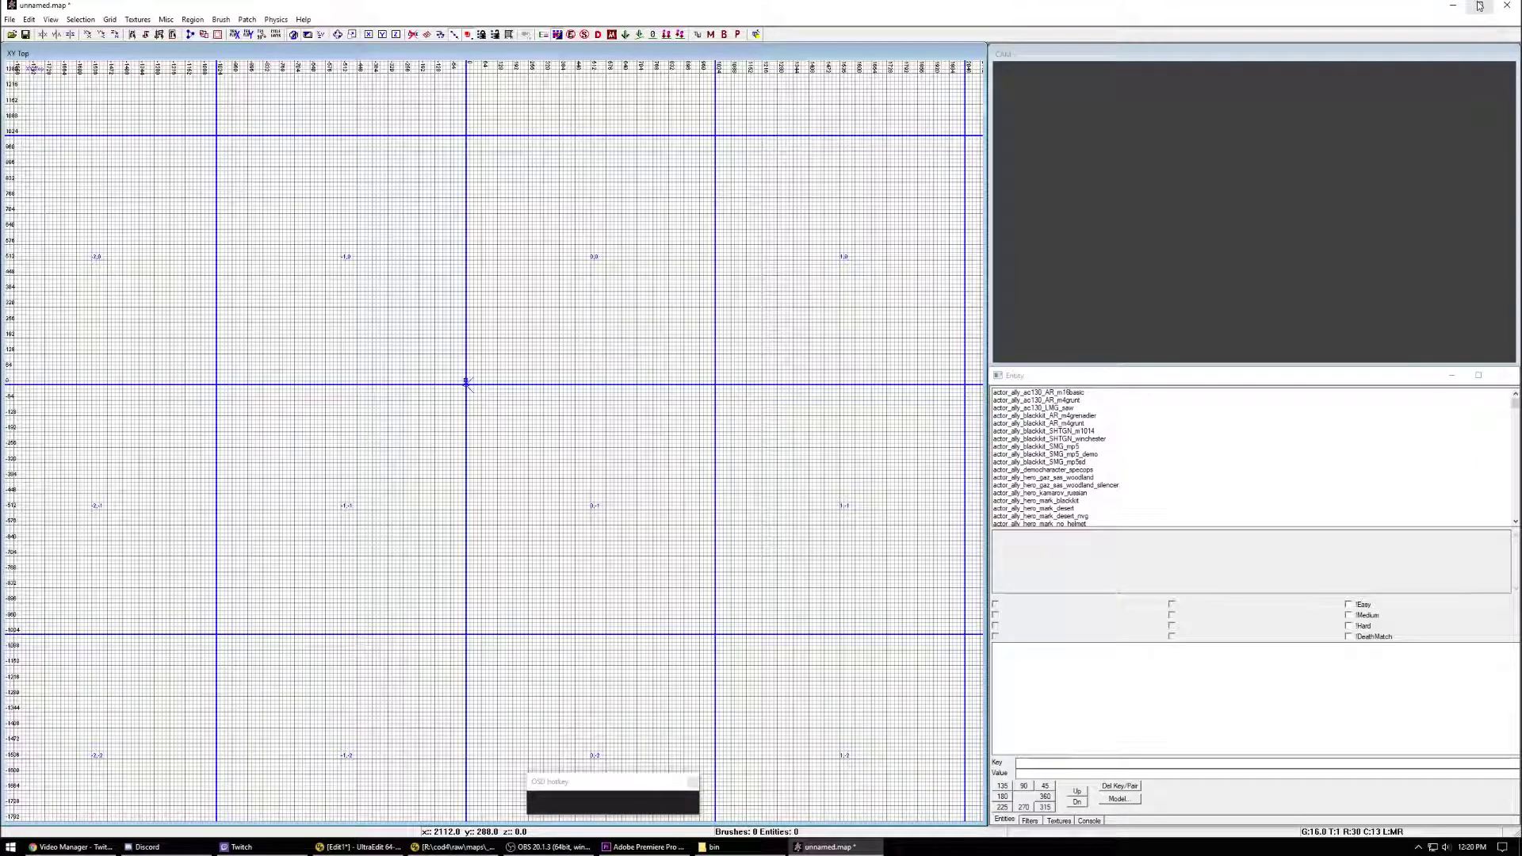
# Step: Restart CoD4Radiant.exe without saving the map and check the restored window layout and XY Top grid
pyautogui.click(1408, 174)
pyautogui.click(1507, 7)
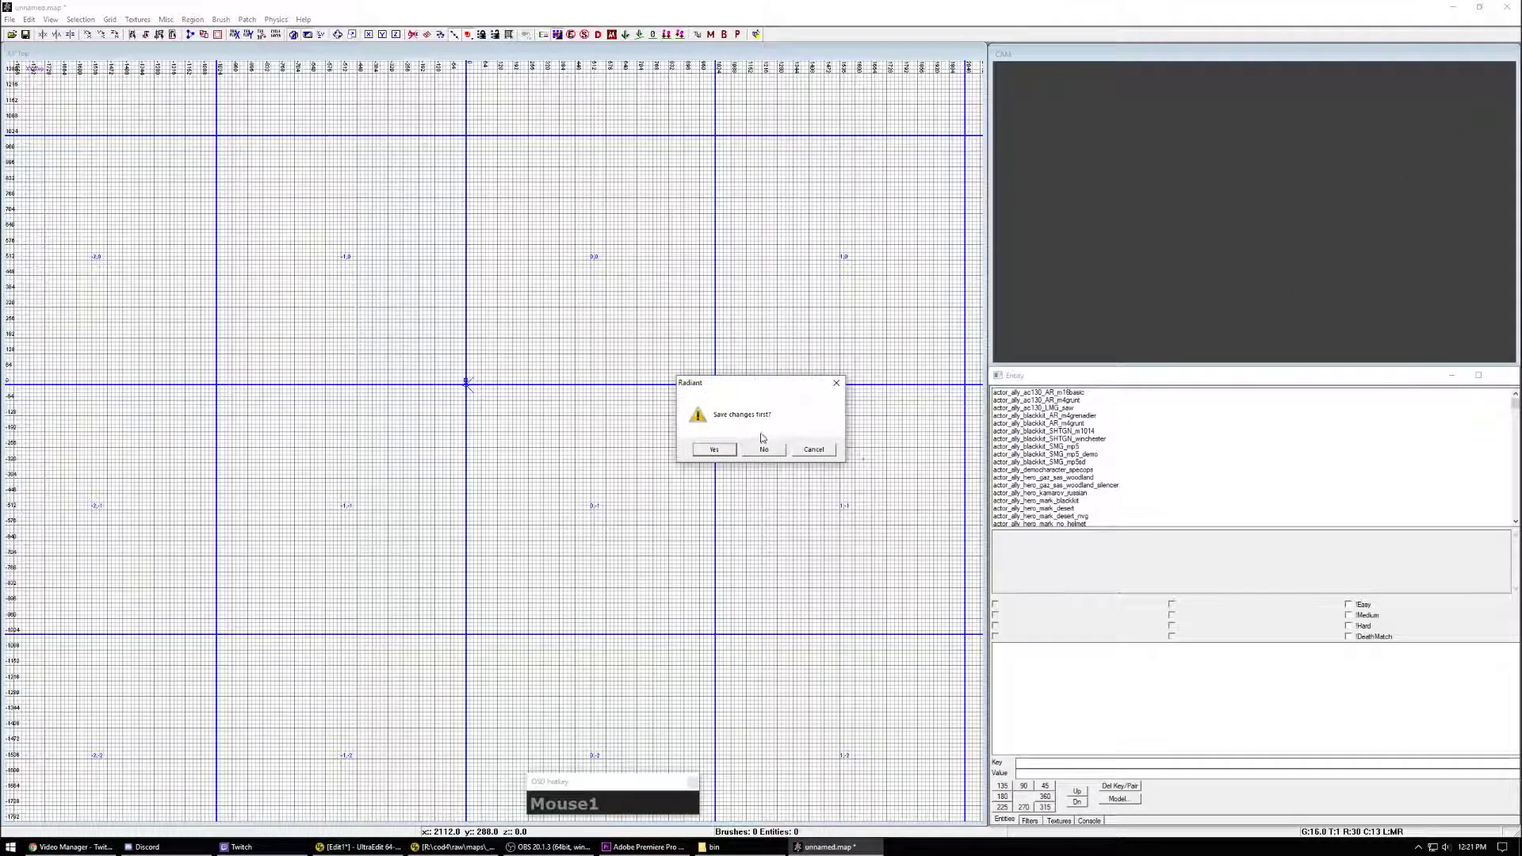
pyautogui.click(764, 449)
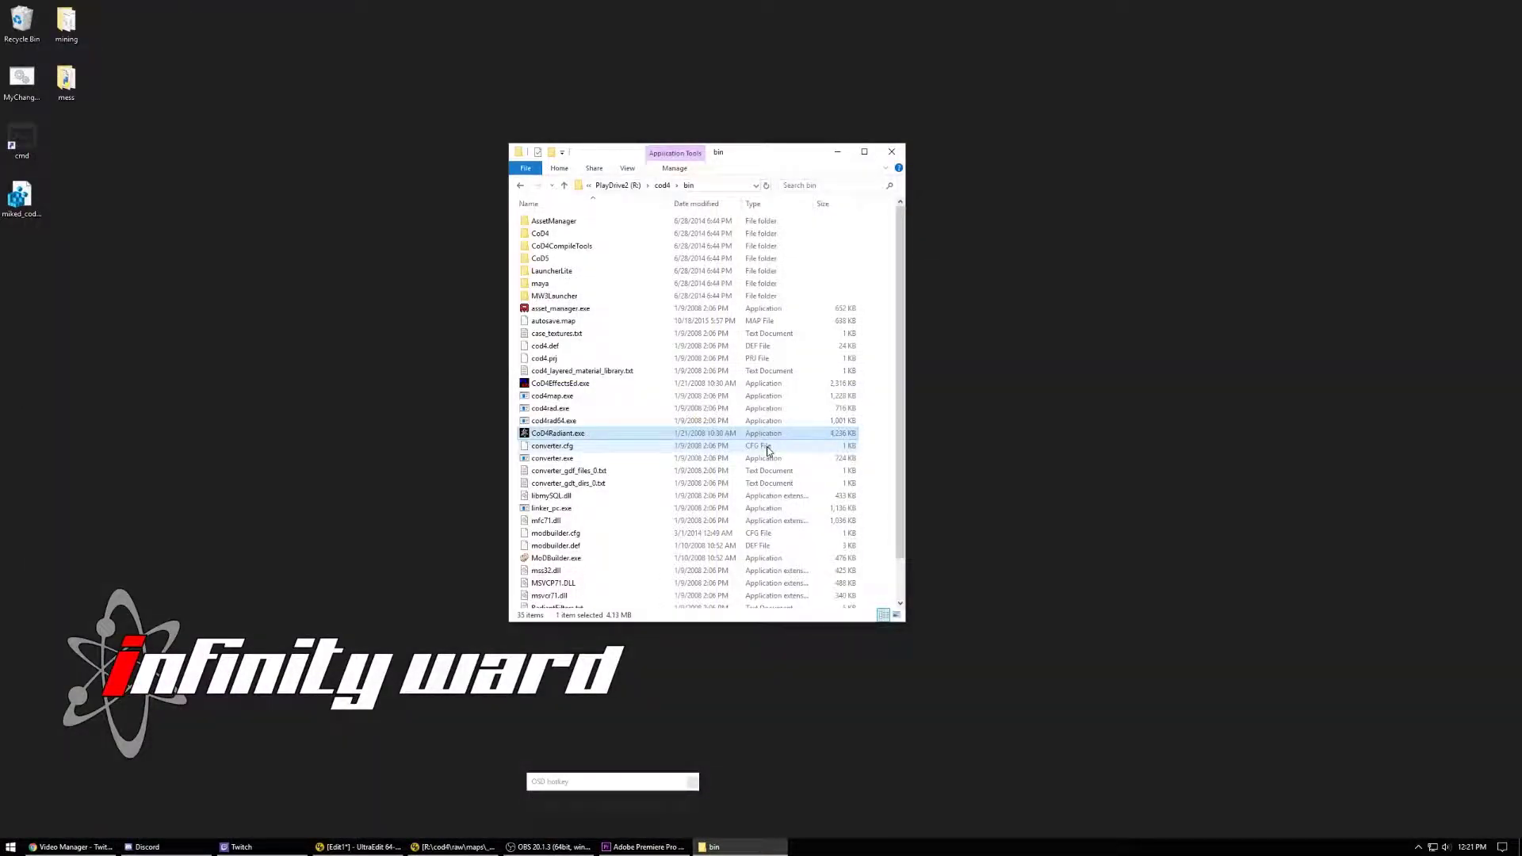
pyautogui.doubleClick(589, 434)
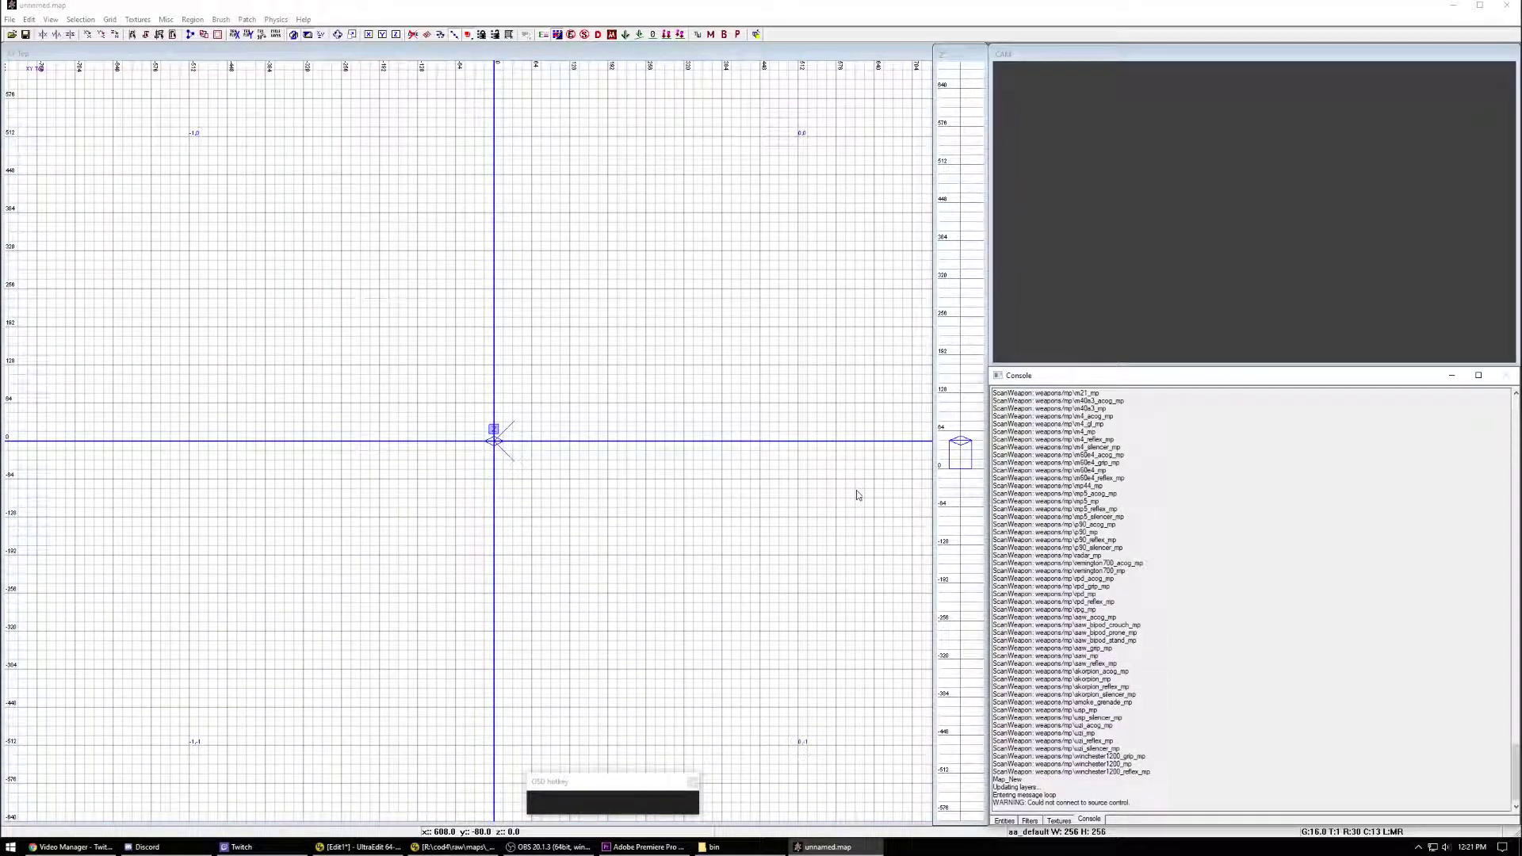
pyautogui.click(844, 493)
pyautogui.moveTo(588, 284); pyautogui.dragTo(588, 307, button='right')
pyautogui.scroll(-4, 449, 403)
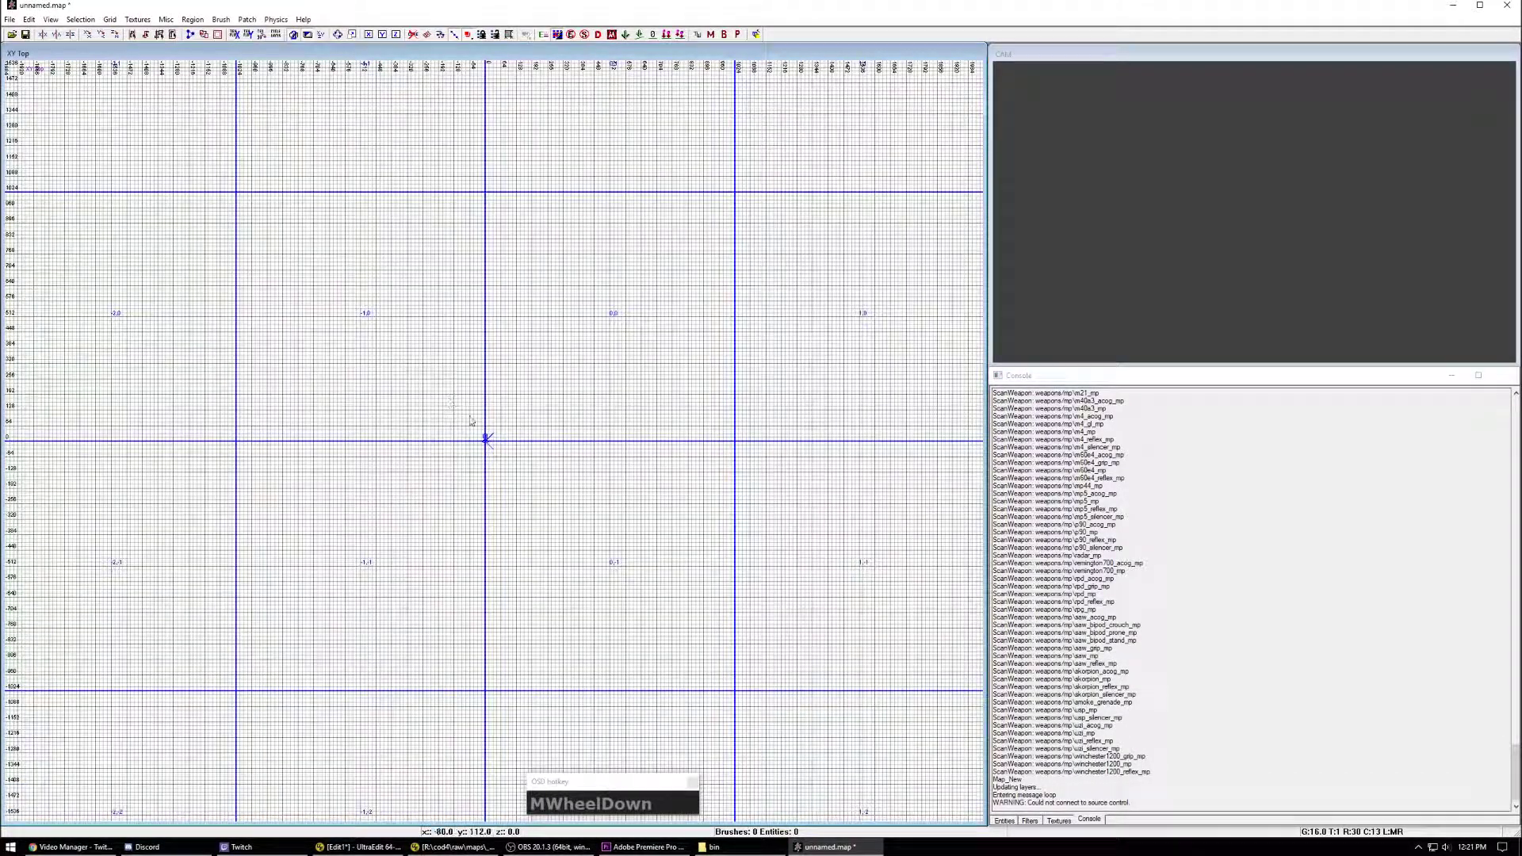
pyautogui.moveTo(682, 364); pyautogui.dragTo(672, 387, button='right')
pyautogui.moveTo(673, 438); pyautogui.dragTo(716, 405, button='right')
pyautogui.scroll(2, 681, 365)
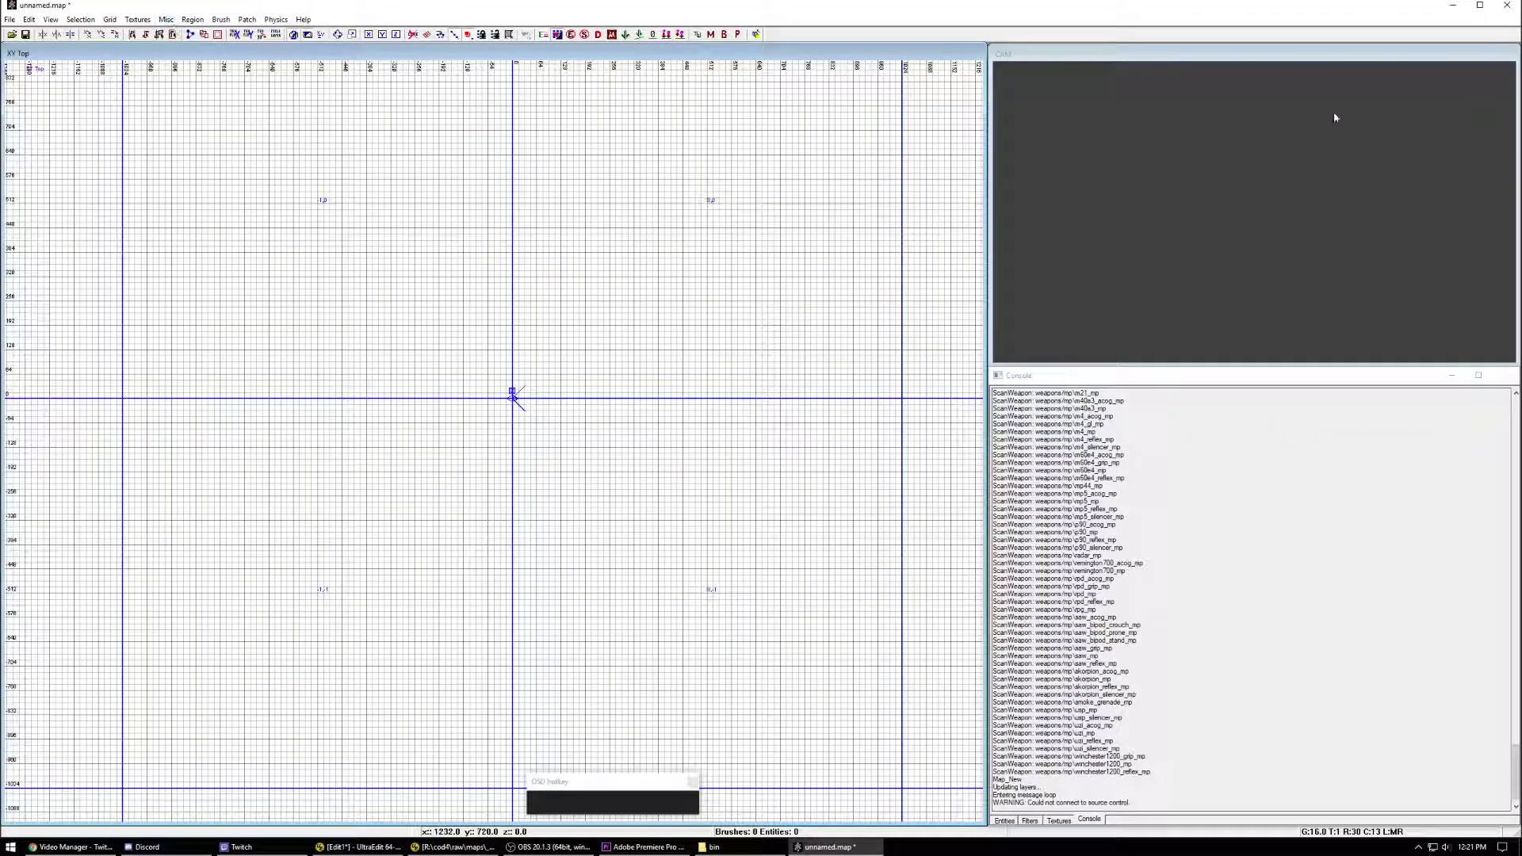
# Step: Try the Inverted color theme on the editor views
pyautogui.click(419, 109)
pyautogui.click(167, 20)
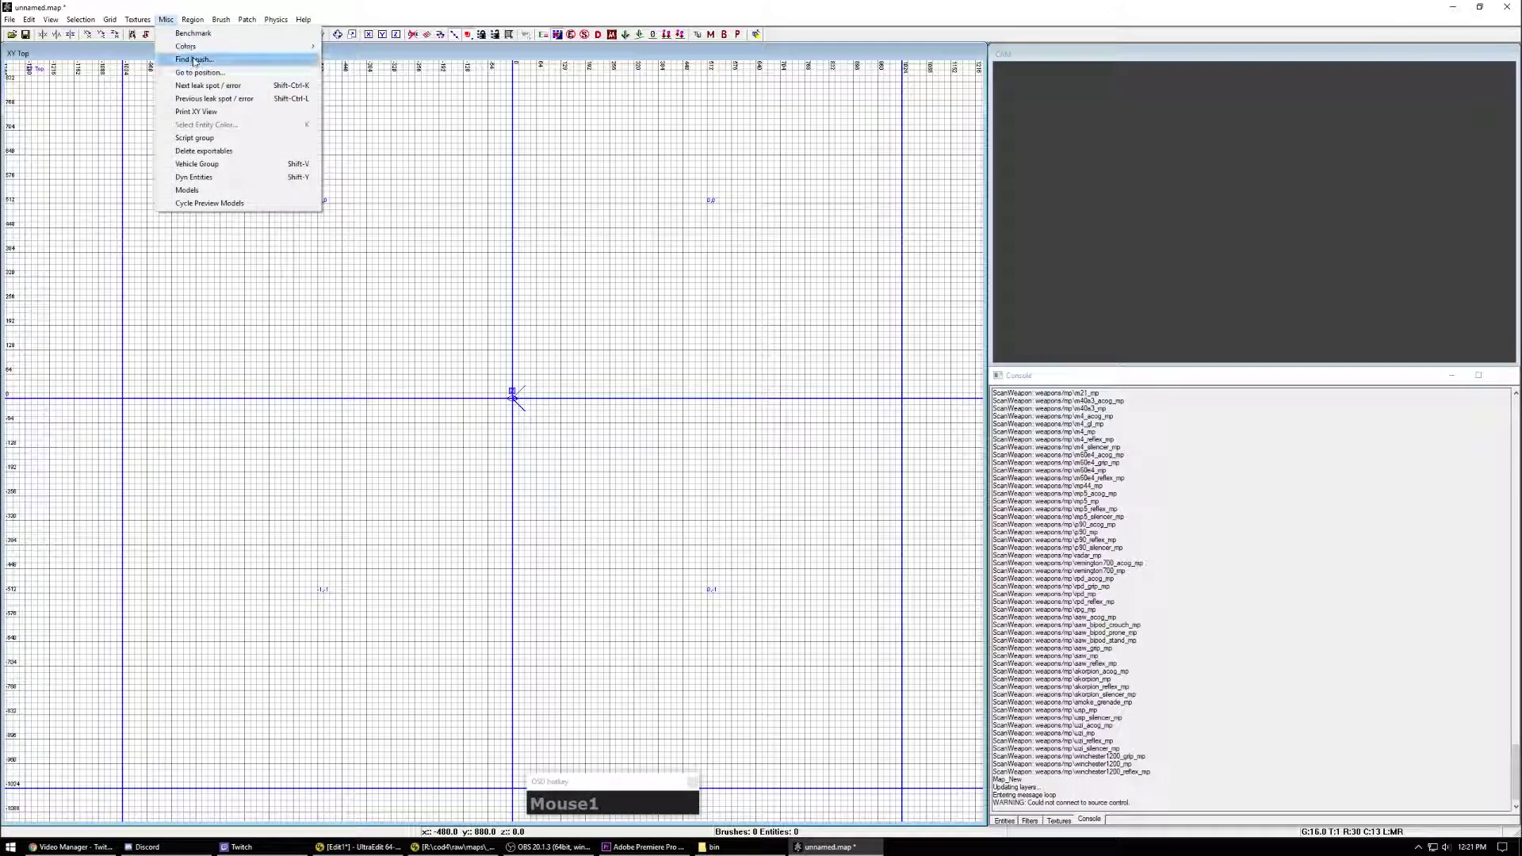
pyautogui.click(190, 46)
pyautogui.moveTo(365, 51)
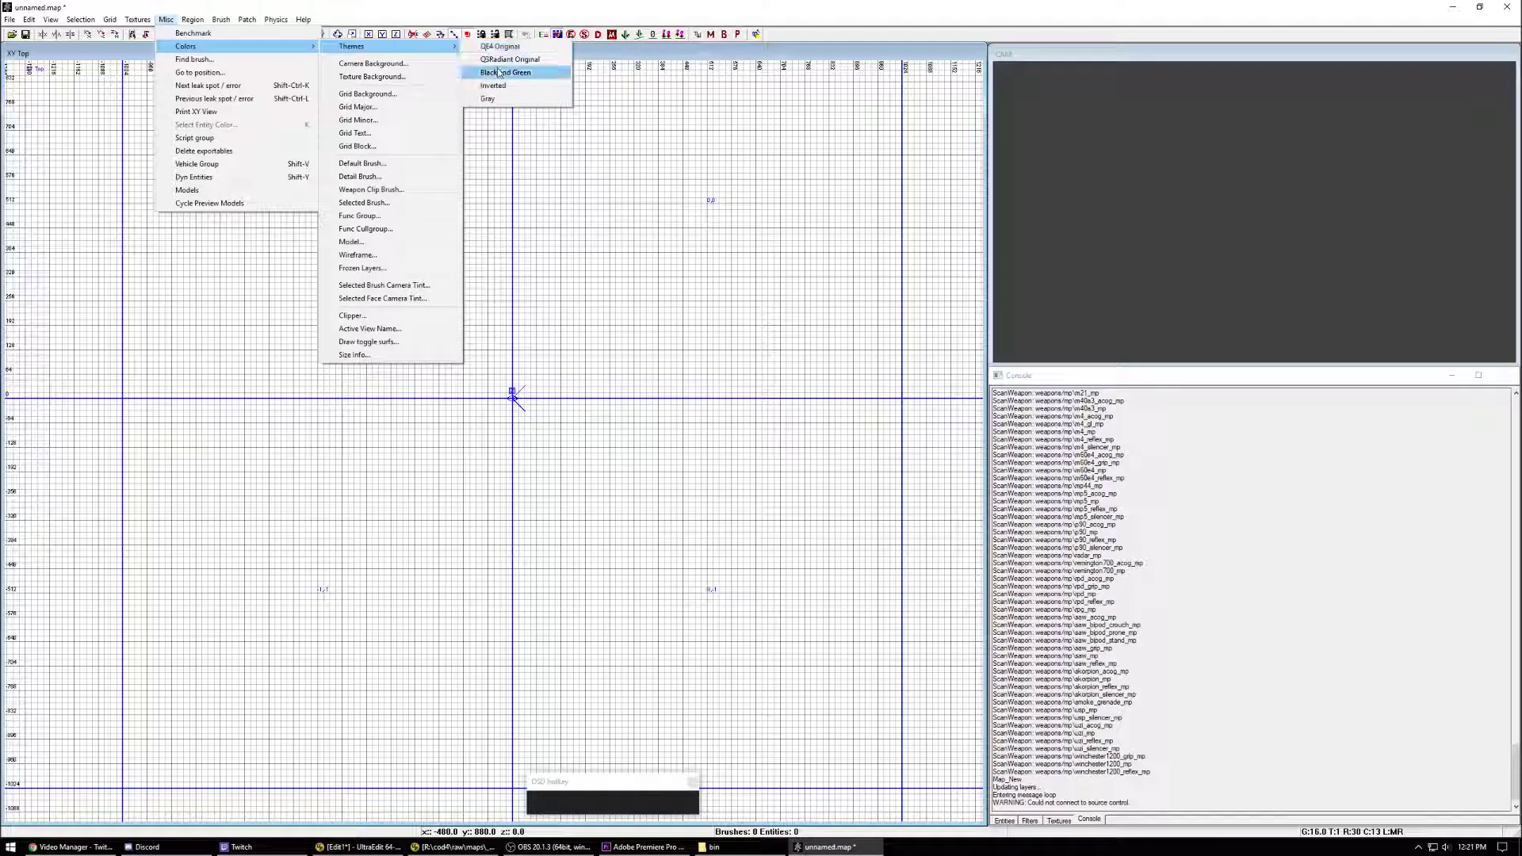
pyautogui.click(512, 93)
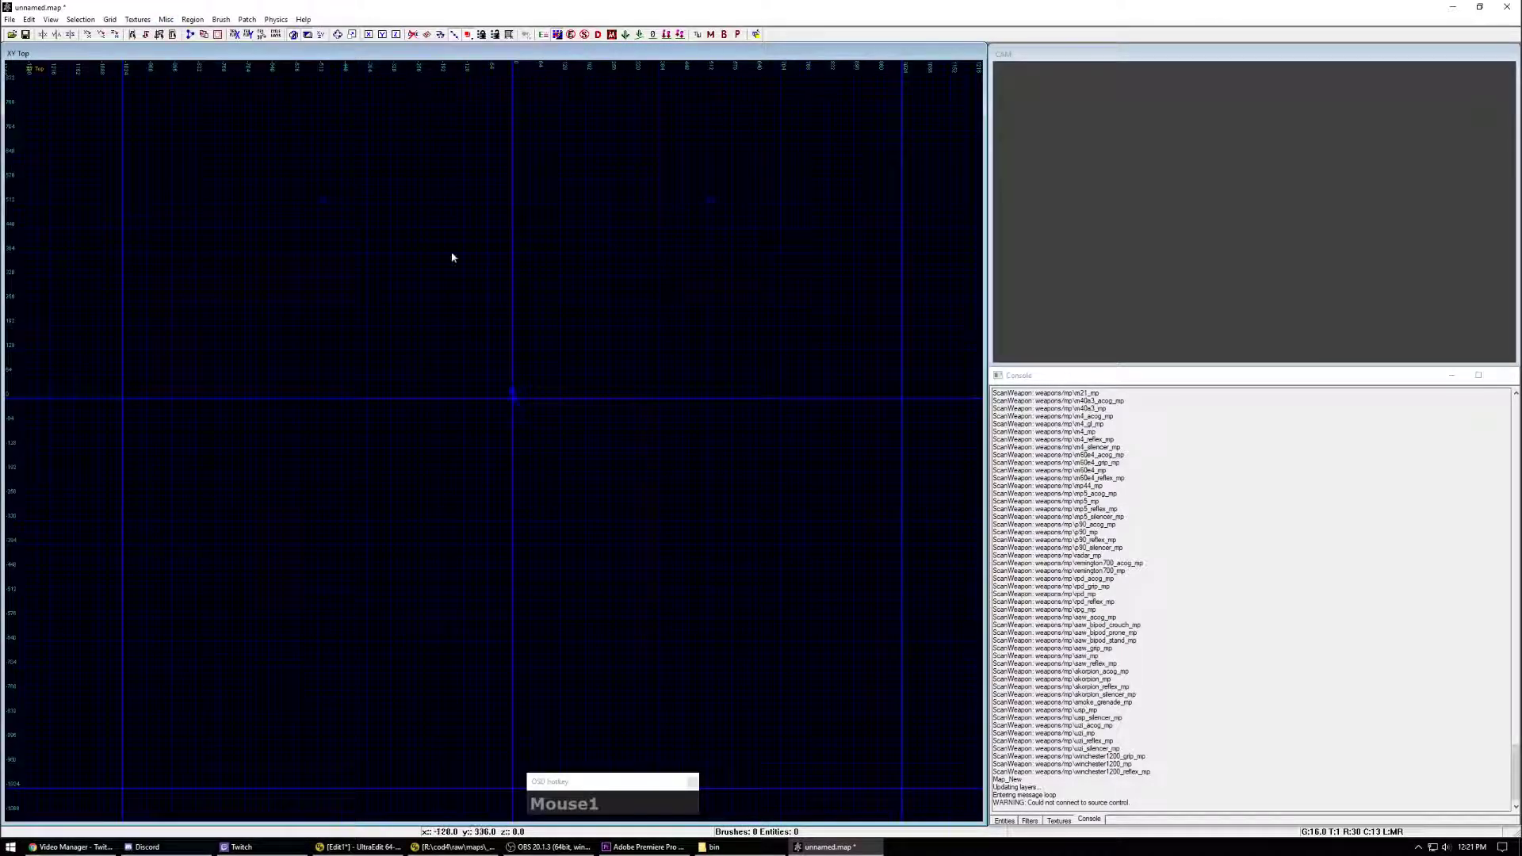
# Step: Try the Gray color theme on the editor views
pyautogui.click(166, 19)
pyautogui.moveTo(228, 49)
pyautogui.moveTo(351, 46)
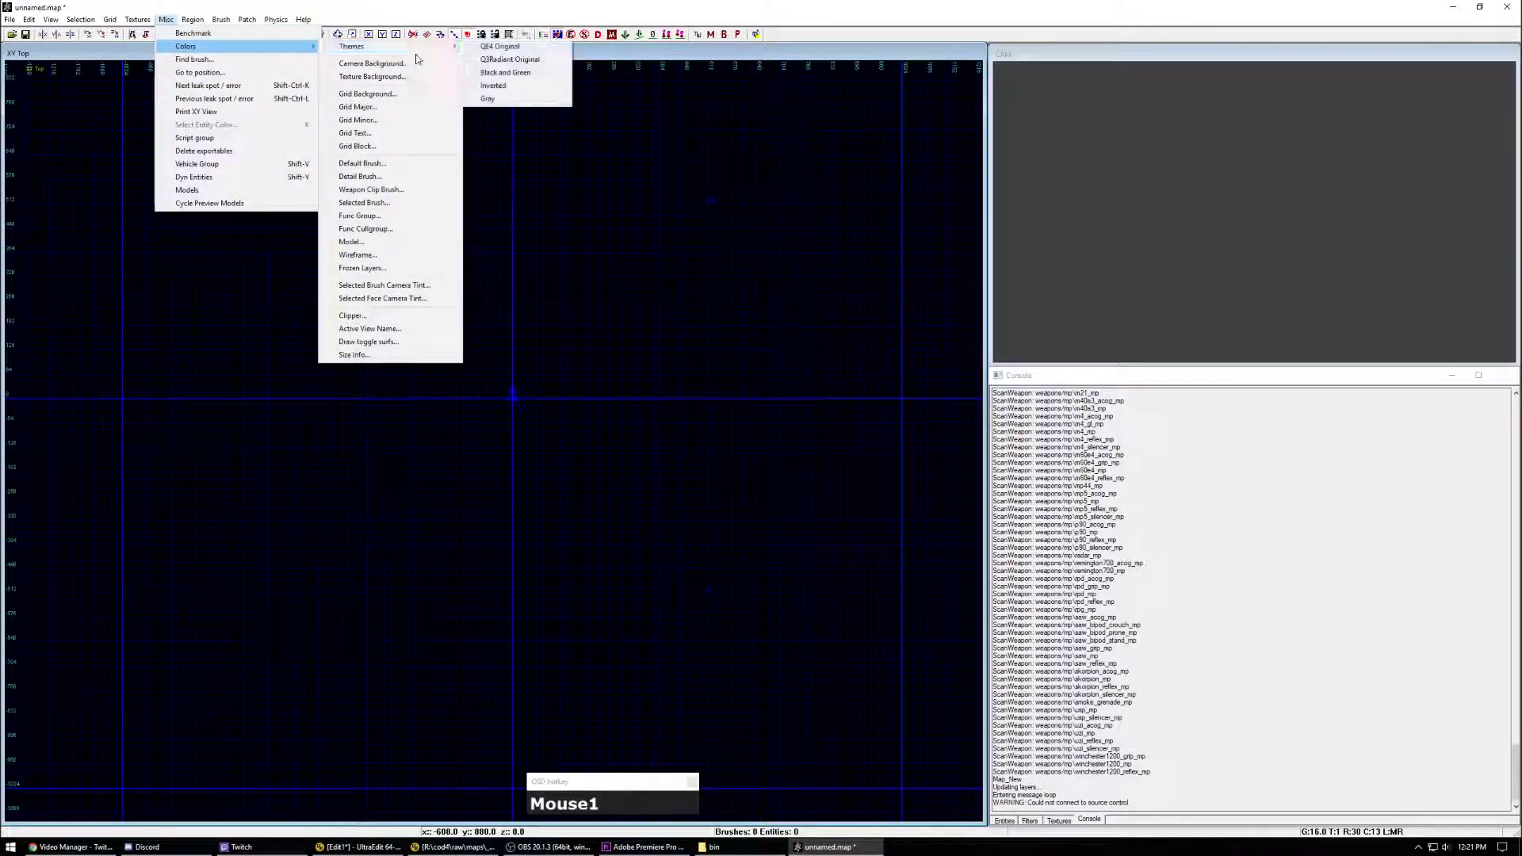
pyautogui.click(475, 93)
# Step: Try the Black and Green color theme on the editor views
pyautogui.click(166, 19)
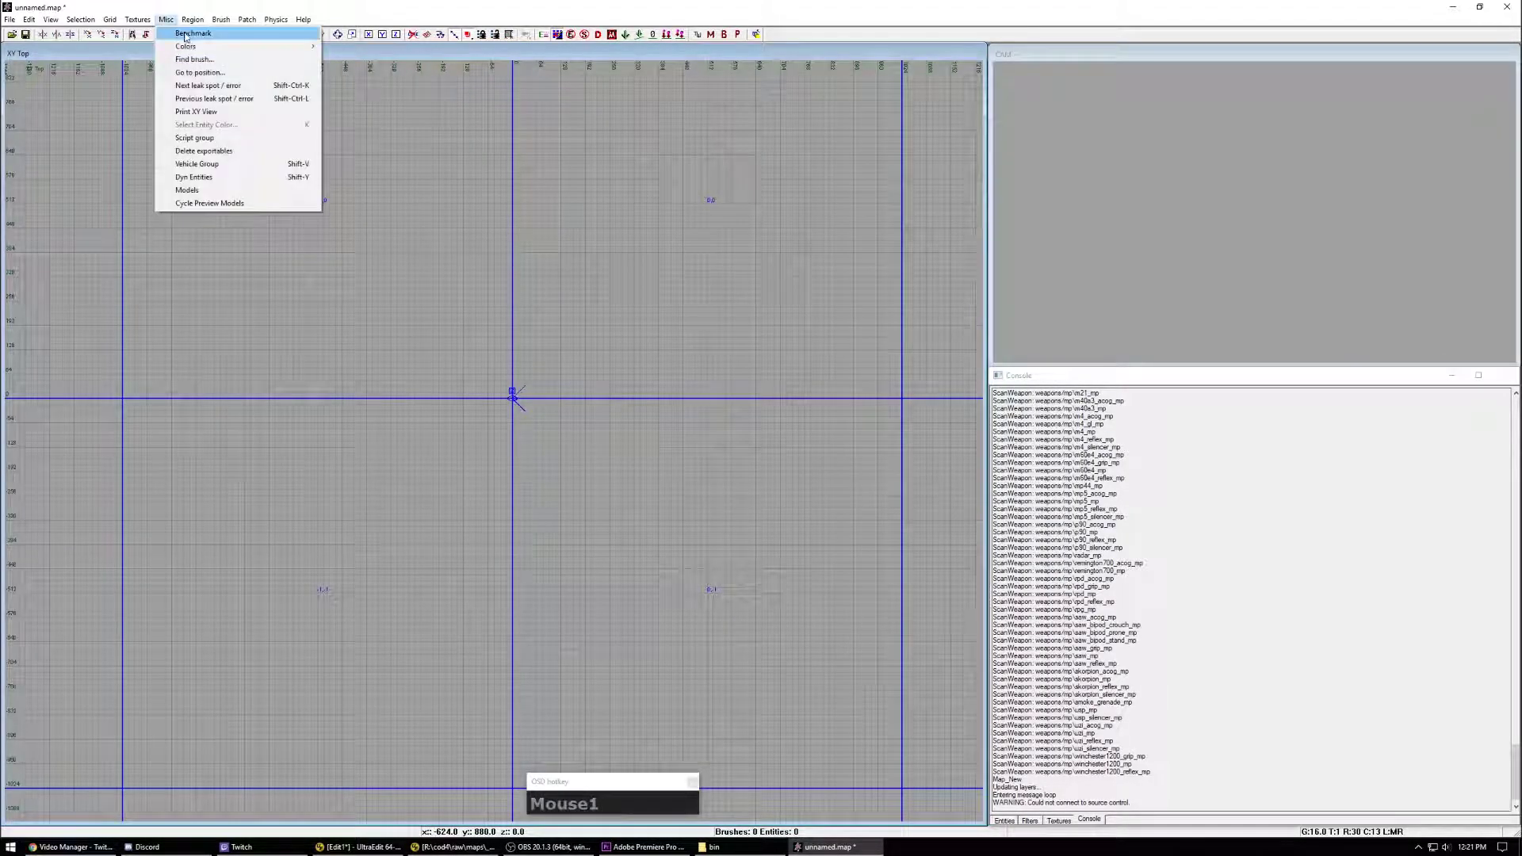
pyautogui.moveTo(206, 46)
pyautogui.moveTo(357, 46)
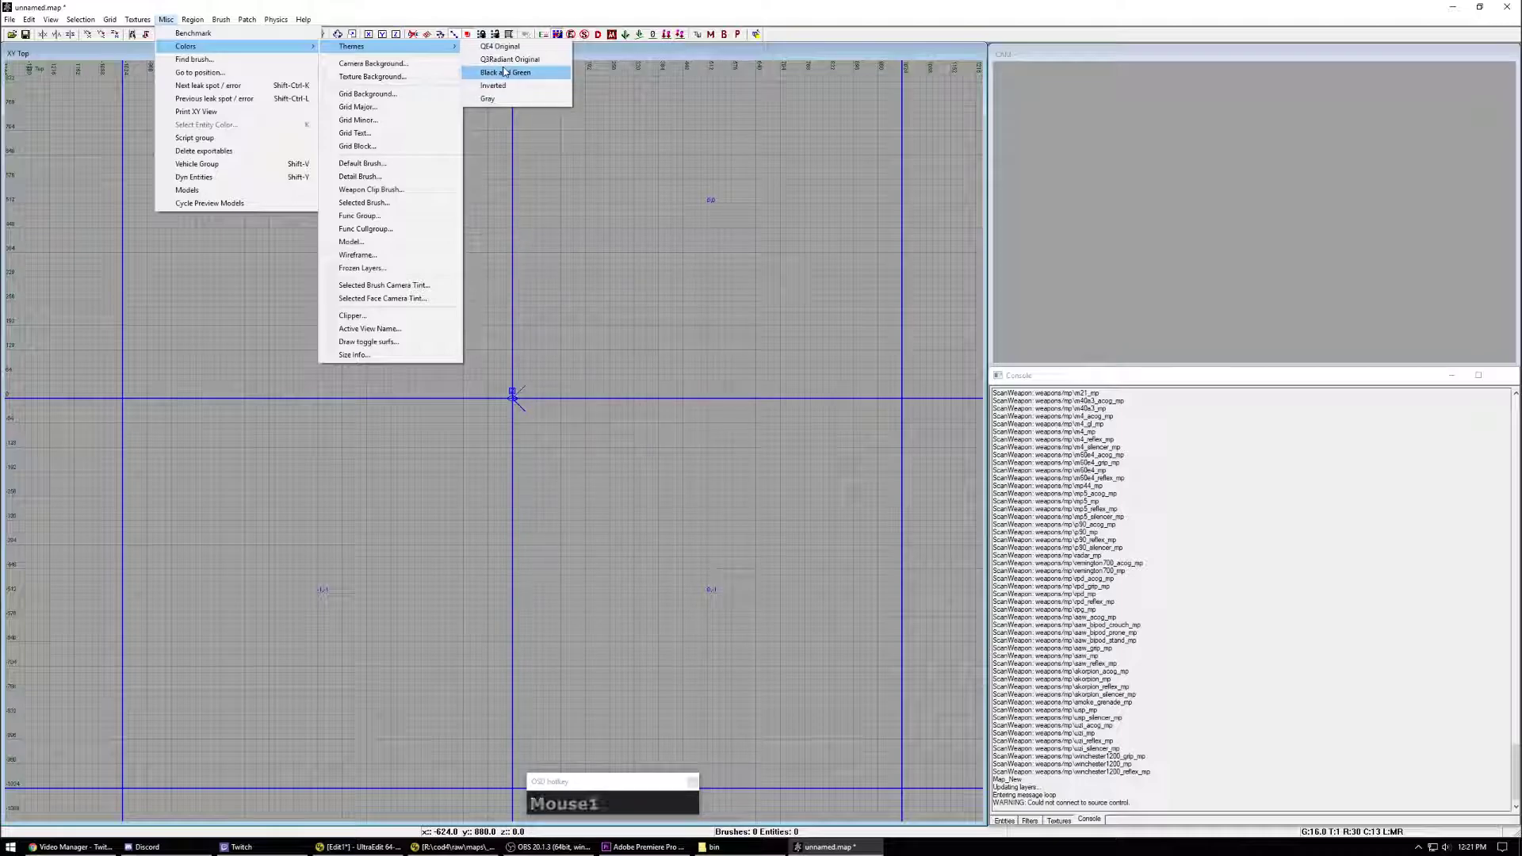
pyautogui.click(504, 72)
pyautogui.moveTo(414, 238); pyautogui.dragTo(448, 230, button='right')
# Step: Set the editor's color theme to QE4 Original
pyautogui.click(166, 19)
pyautogui.moveTo(206, 46)
pyautogui.moveTo(356, 46)
pyautogui.click(480, 46)
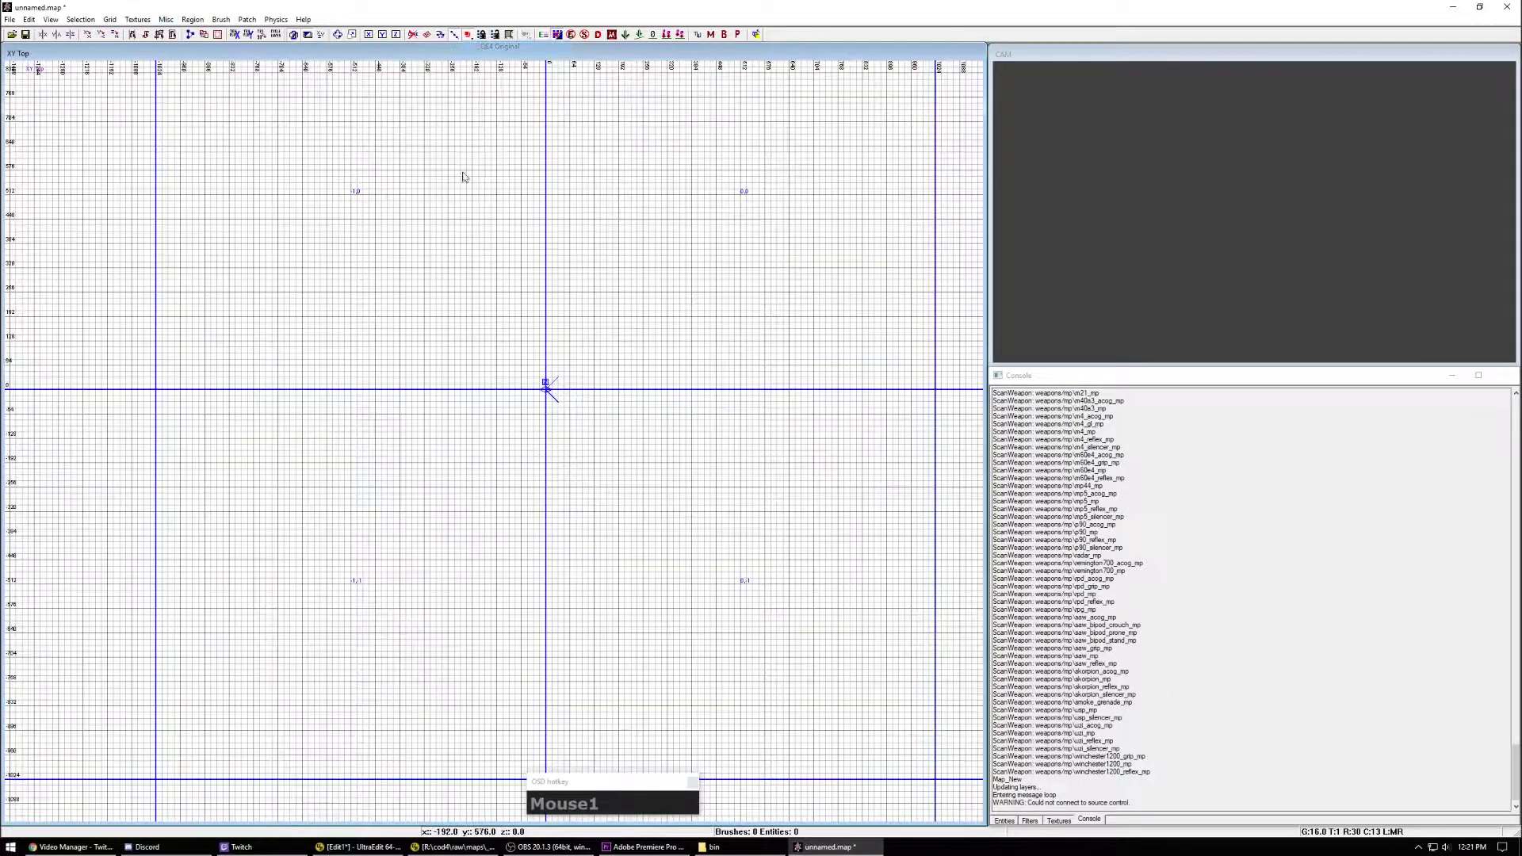
pyautogui.moveTo(269, 112); pyautogui.dragTo(283, 245, button='right')
pyautogui.scroll(-2, 283, 244)
pyautogui.scroll(1, 357, 350)
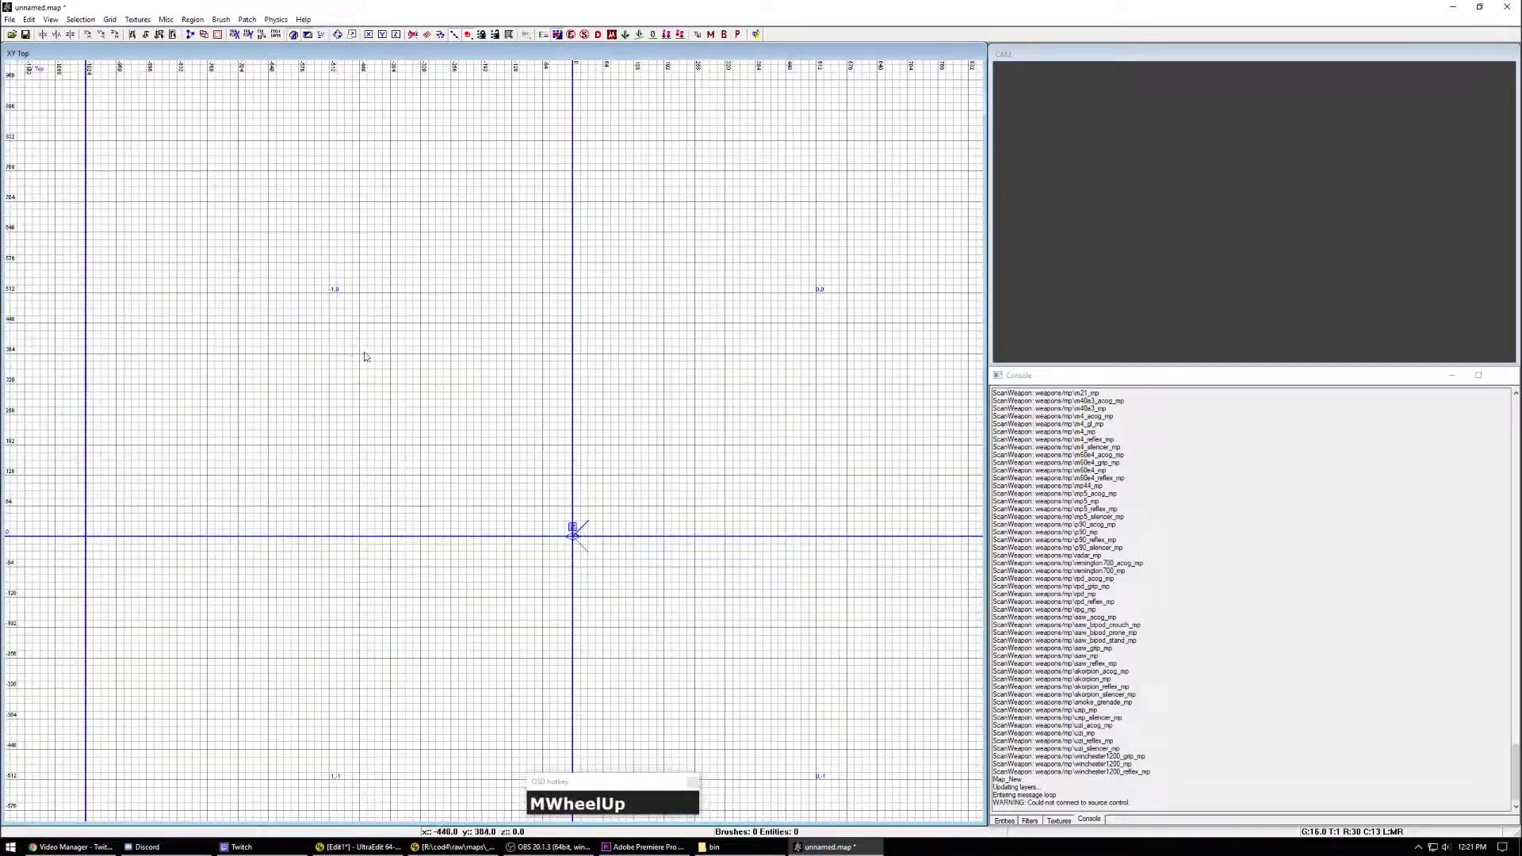
pyautogui.moveTo(357, 350); pyautogui.dragTo(424, 372, button='right')
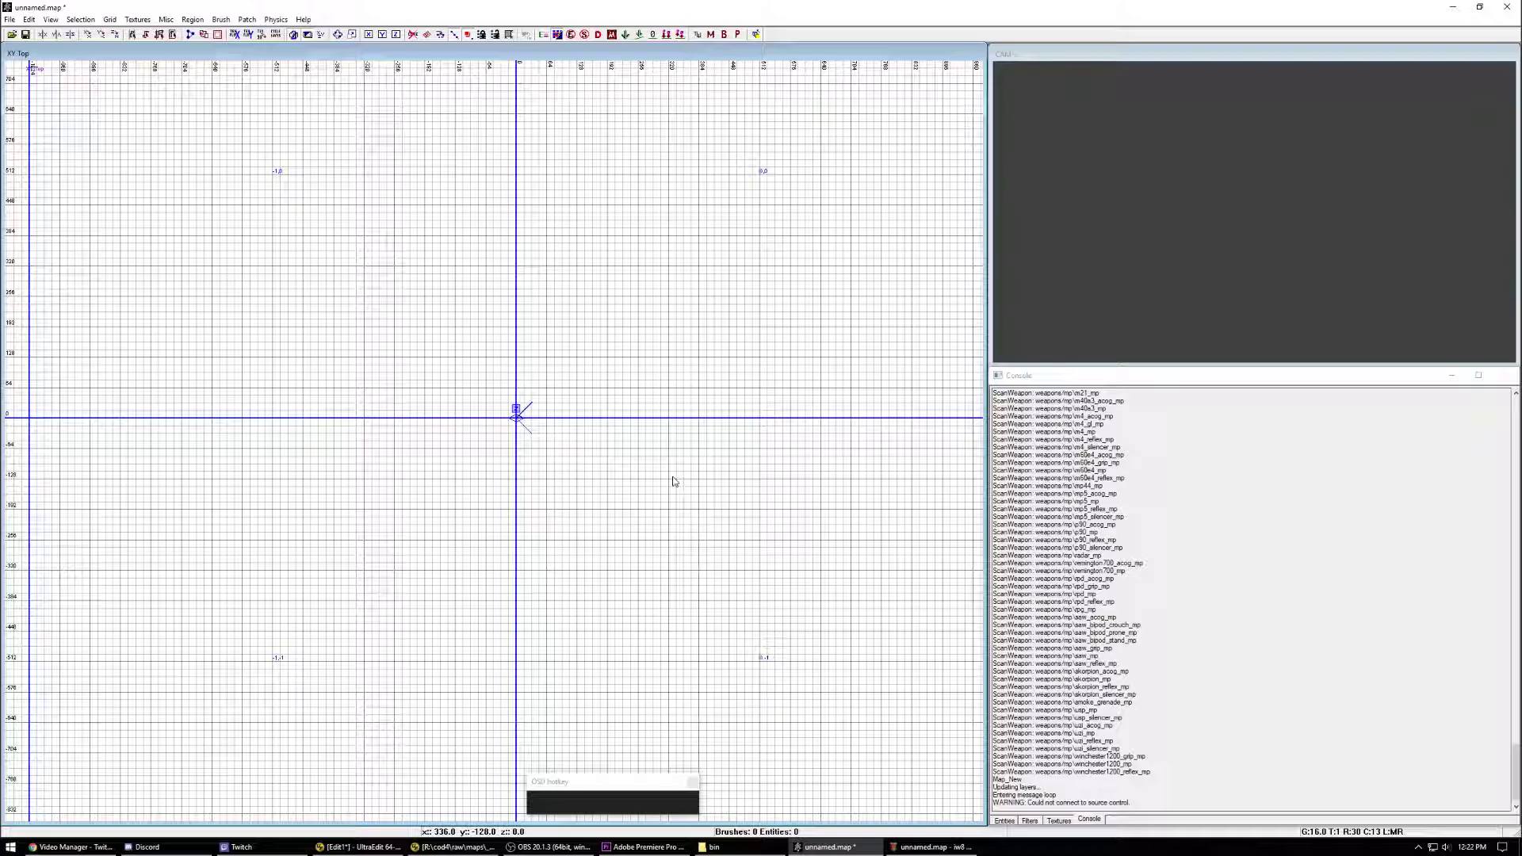
# Step: Minimize Radiant and open the desktop registry file miked_cod4radiant.reg in Notepad
pyautogui.click(932, 847)
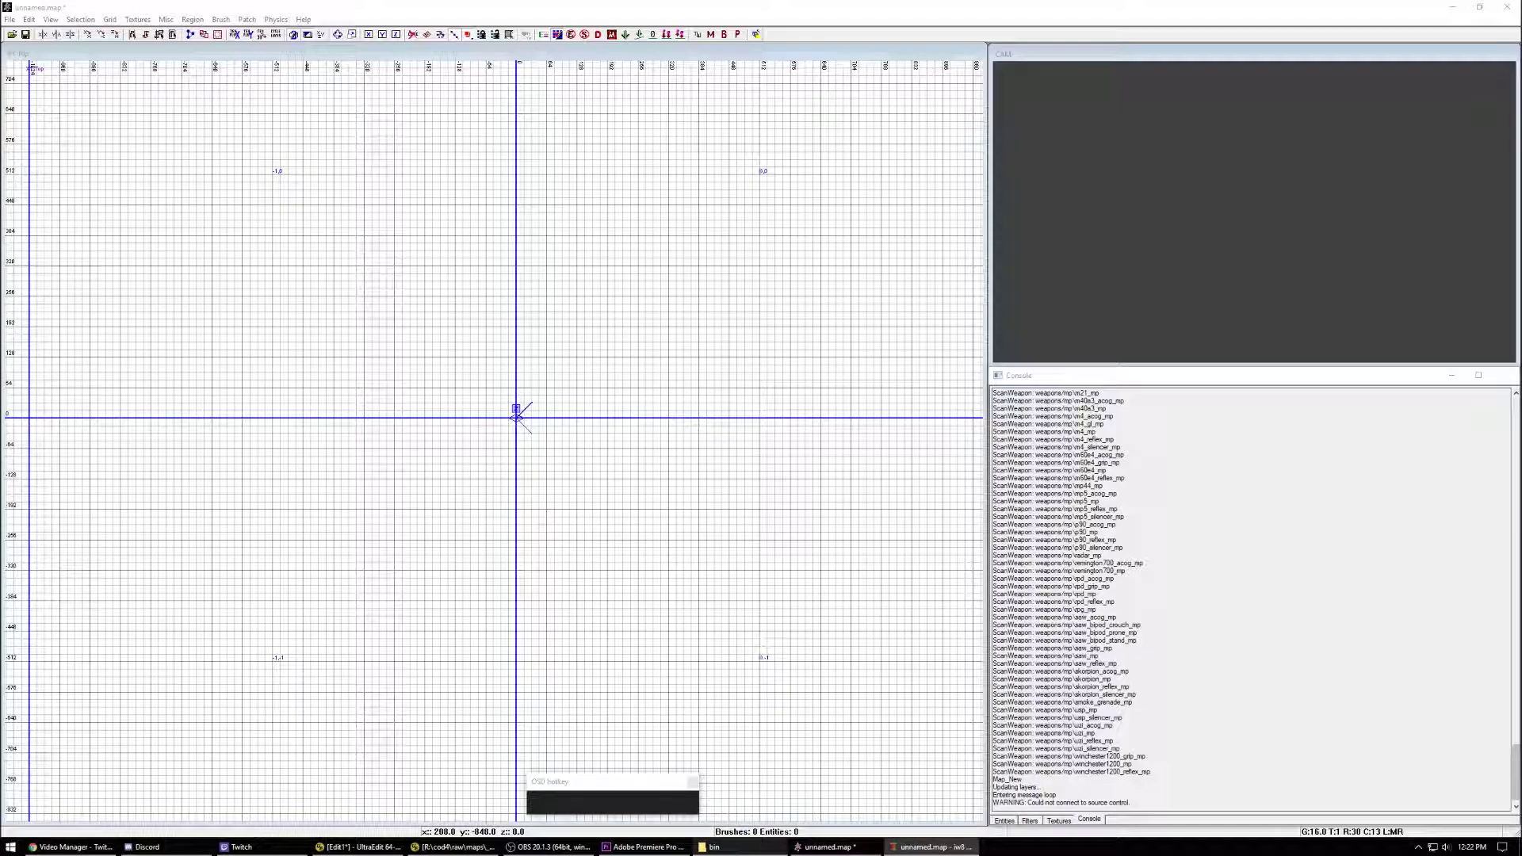
pyautogui.click(1453, 7)
pyautogui.rightClick(20, 198)
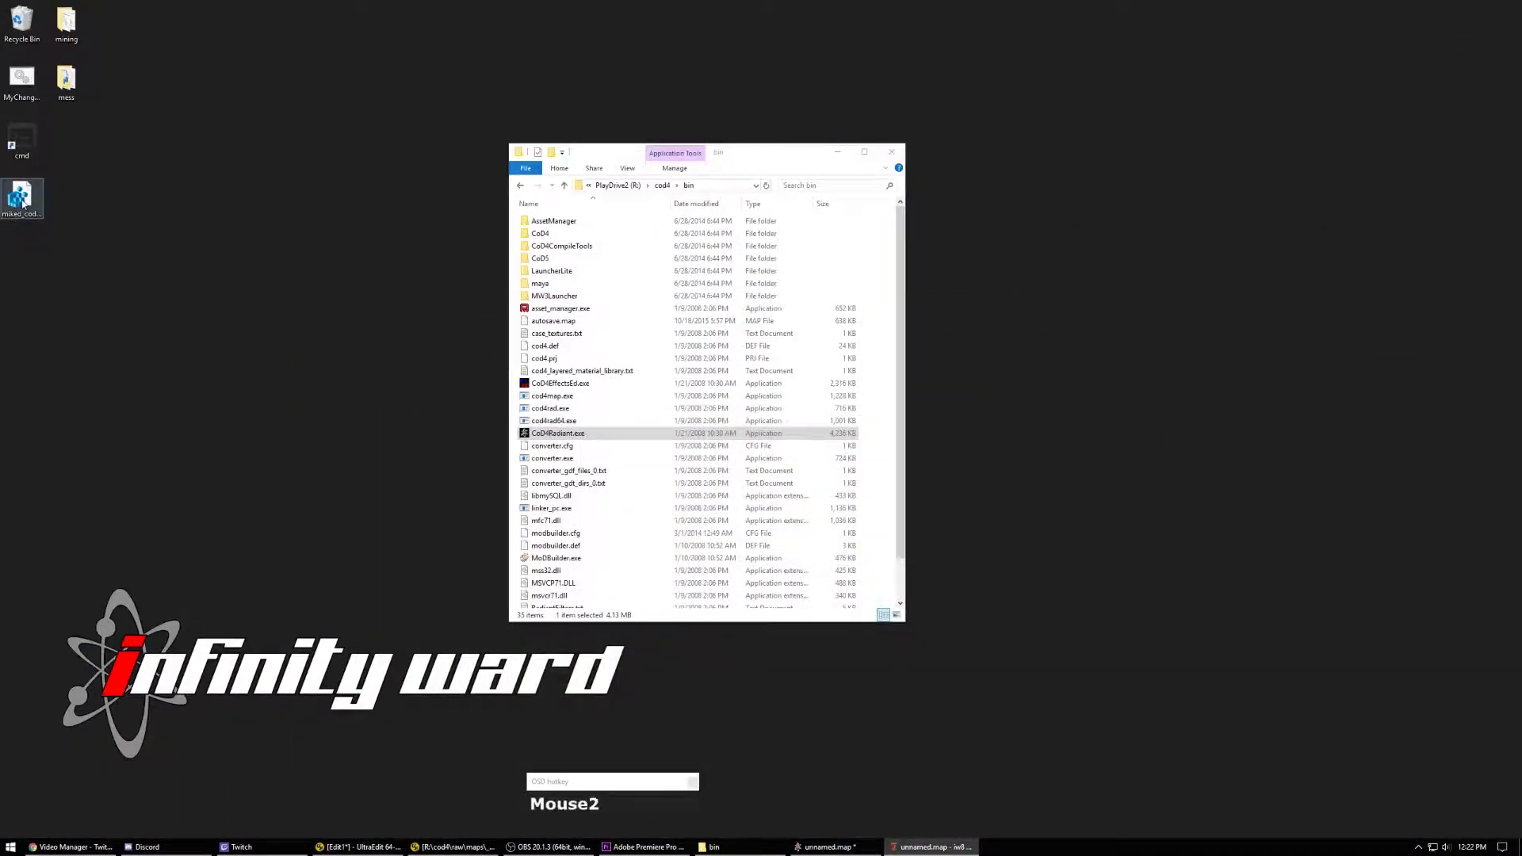
pyautogui.click(78, 220)
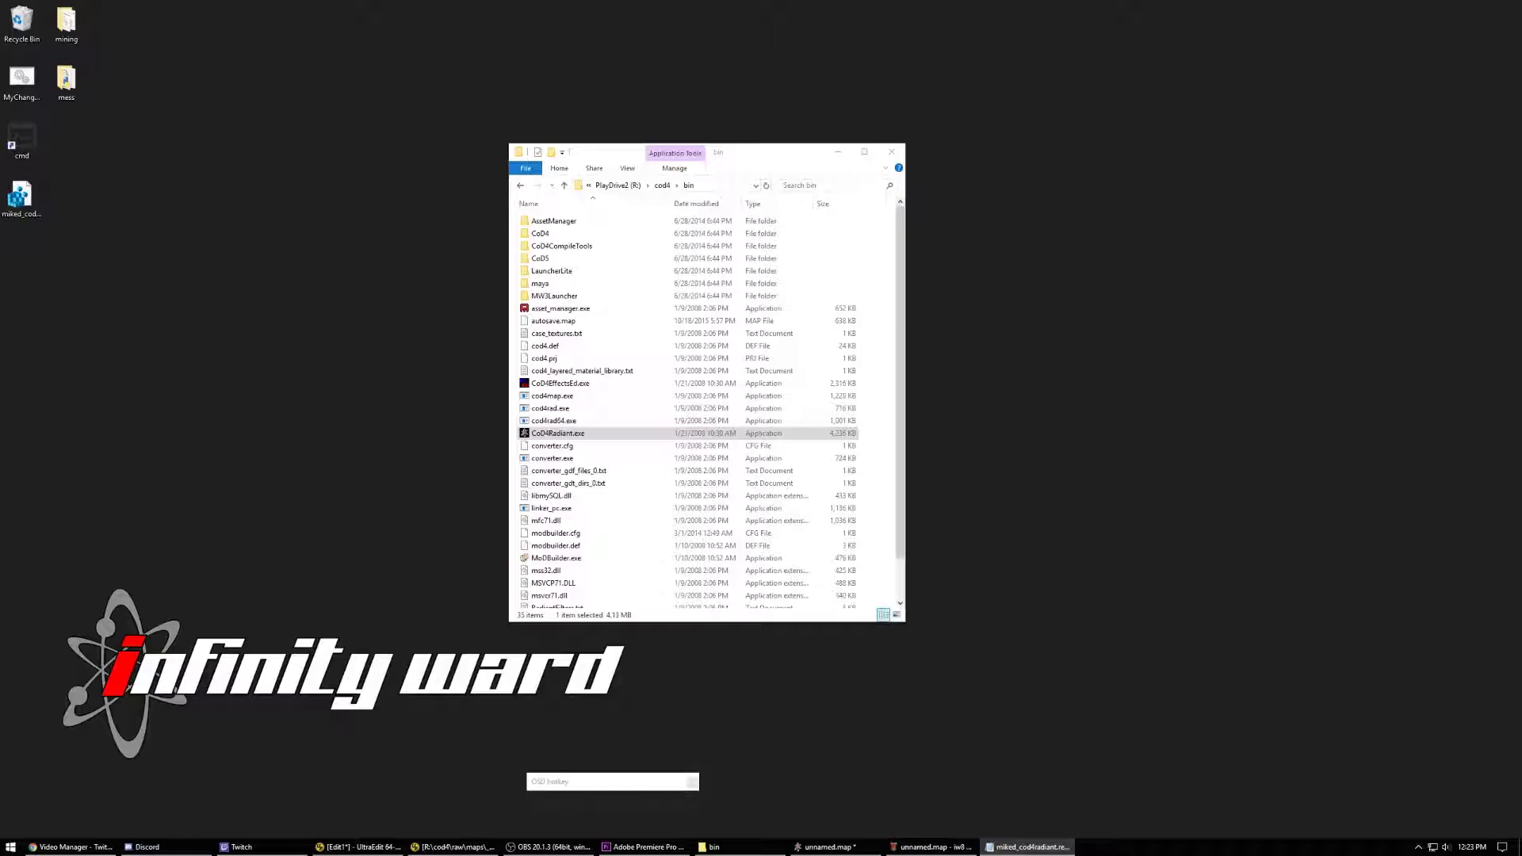
# Step: Examine the window placement, saved info and filter entries in miked_cod4radiant.reg, and close the file
pyautogui.scroll(-8, 928, 451)
pyautogui.scroll(9, 928, 451)
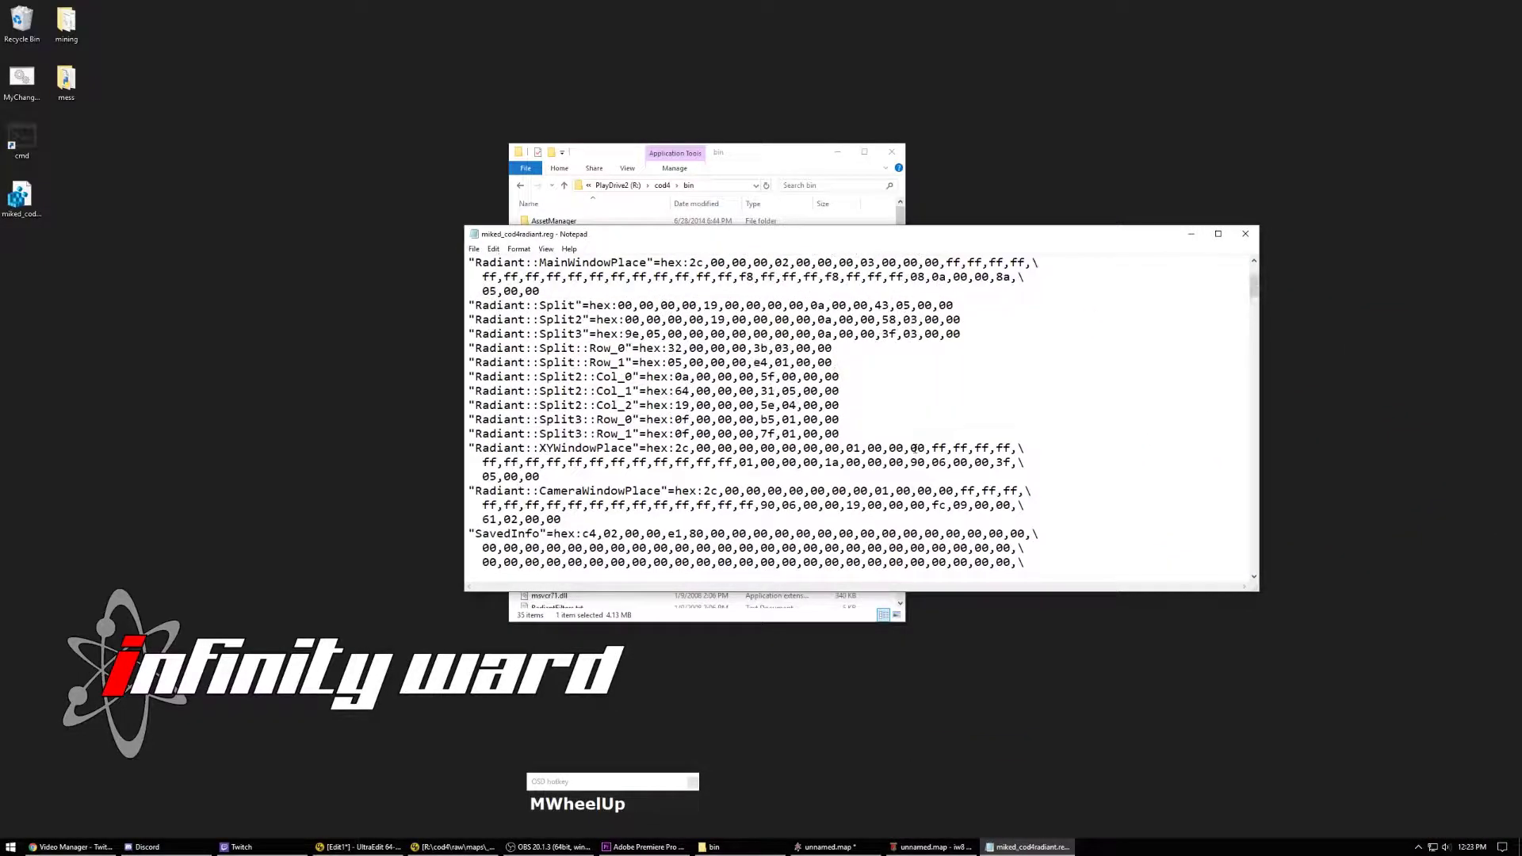
pyautogui.scroll(-5, 655, 491)
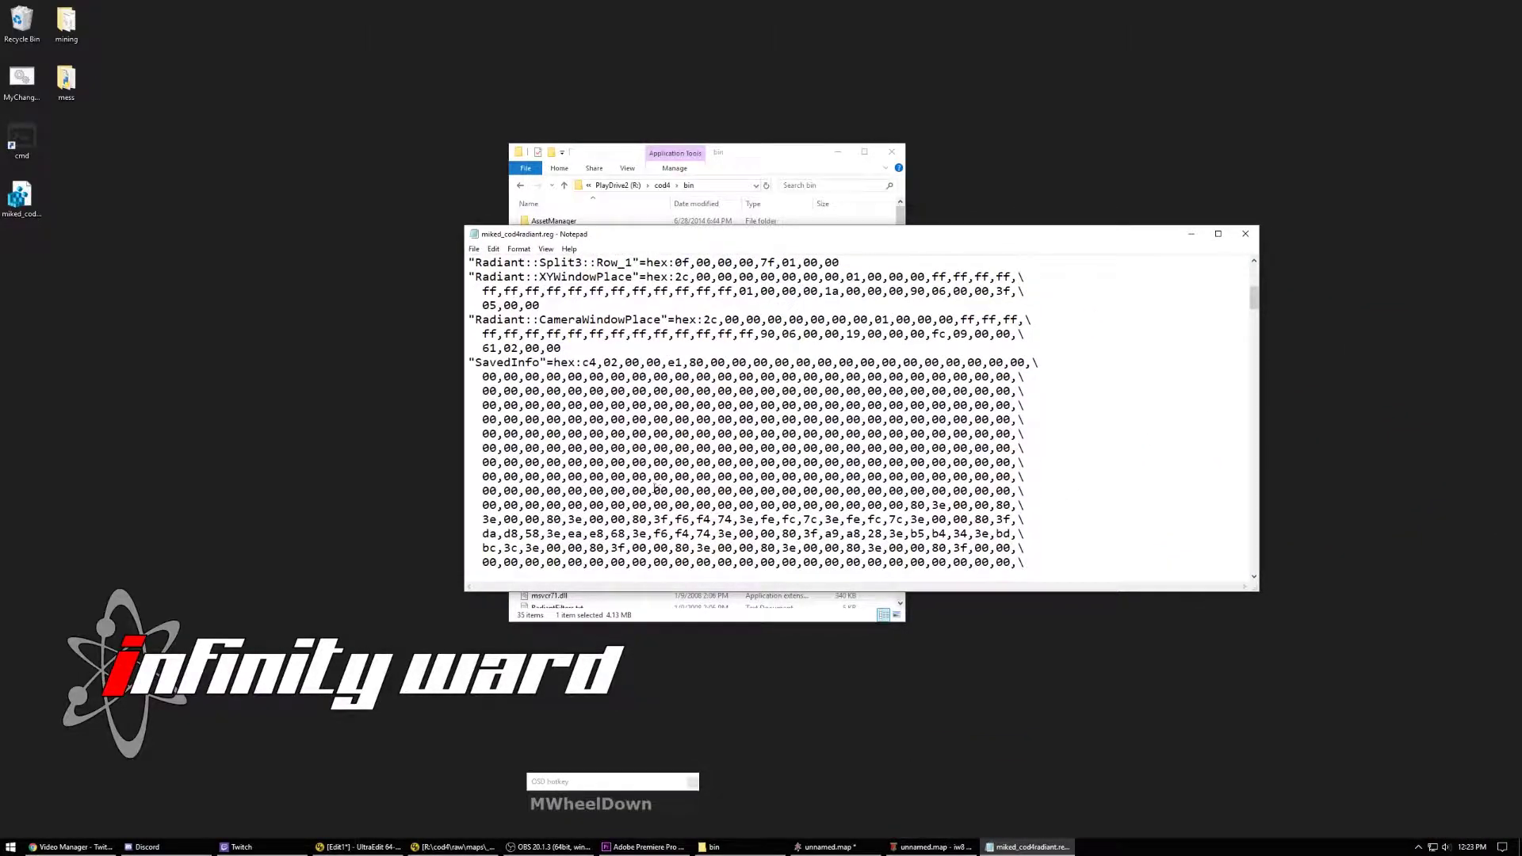
pyautogui.scroll(-15, 655, 491)
pyautogui.scroll(-6, 651, 490)
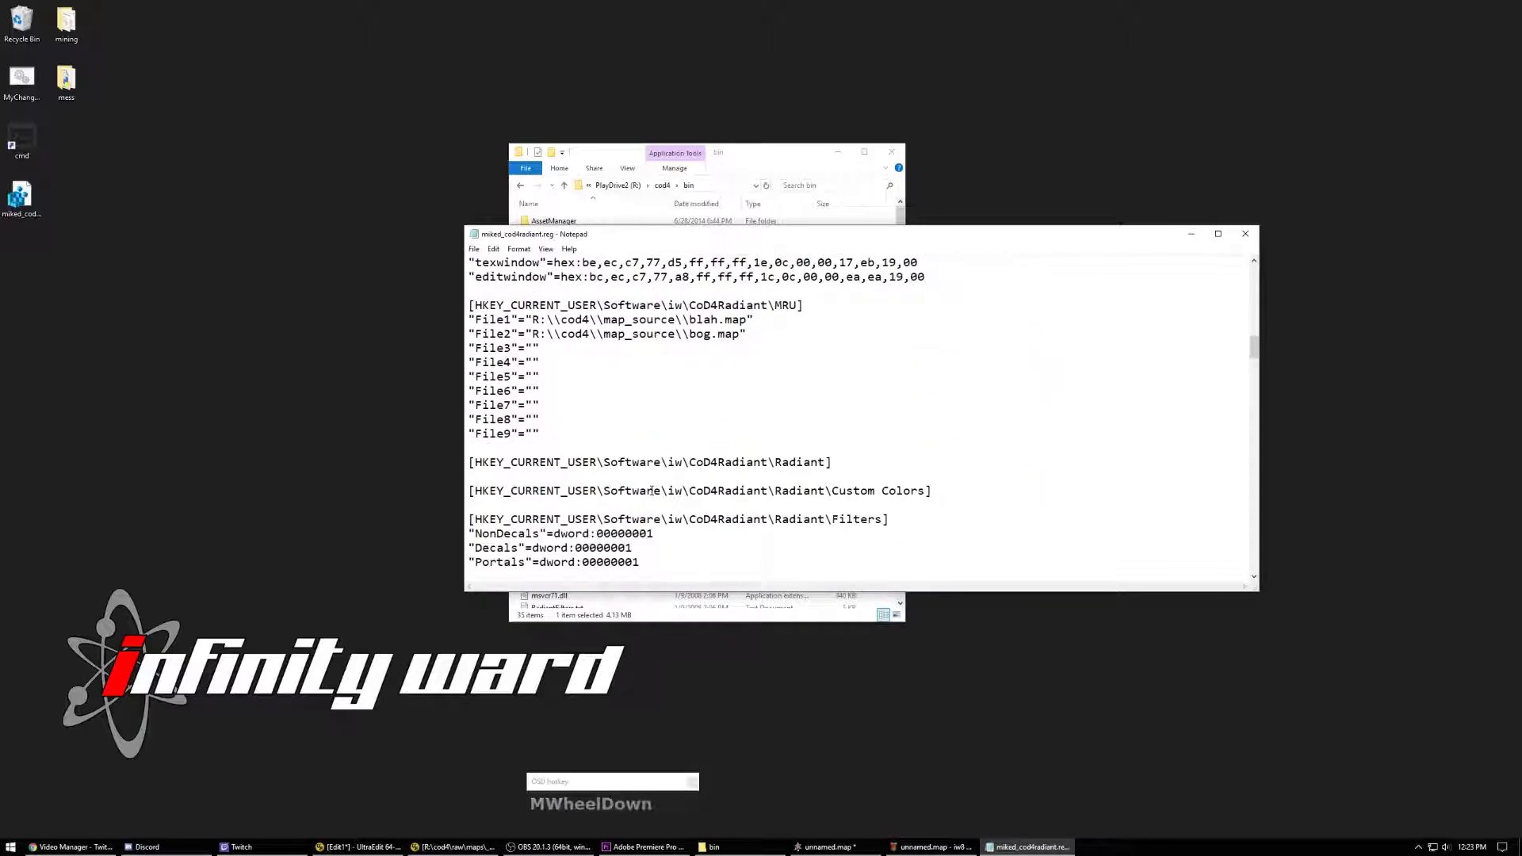
pyautogui.scroll(-5, 653, 486)
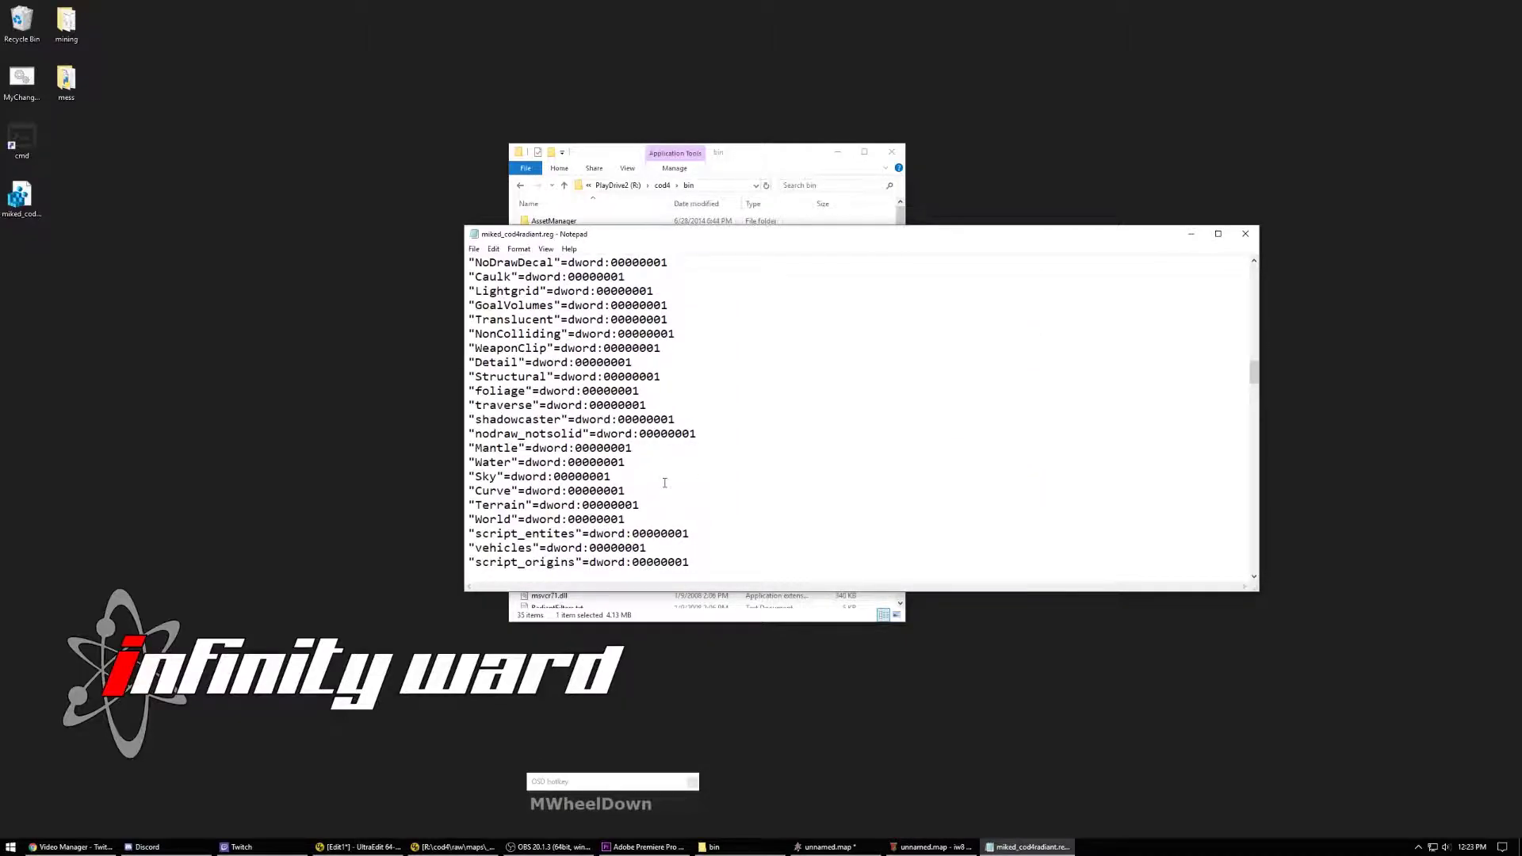
pyautogui.scroll(6, 819, 466)
pyautogui.click(1245, 234)
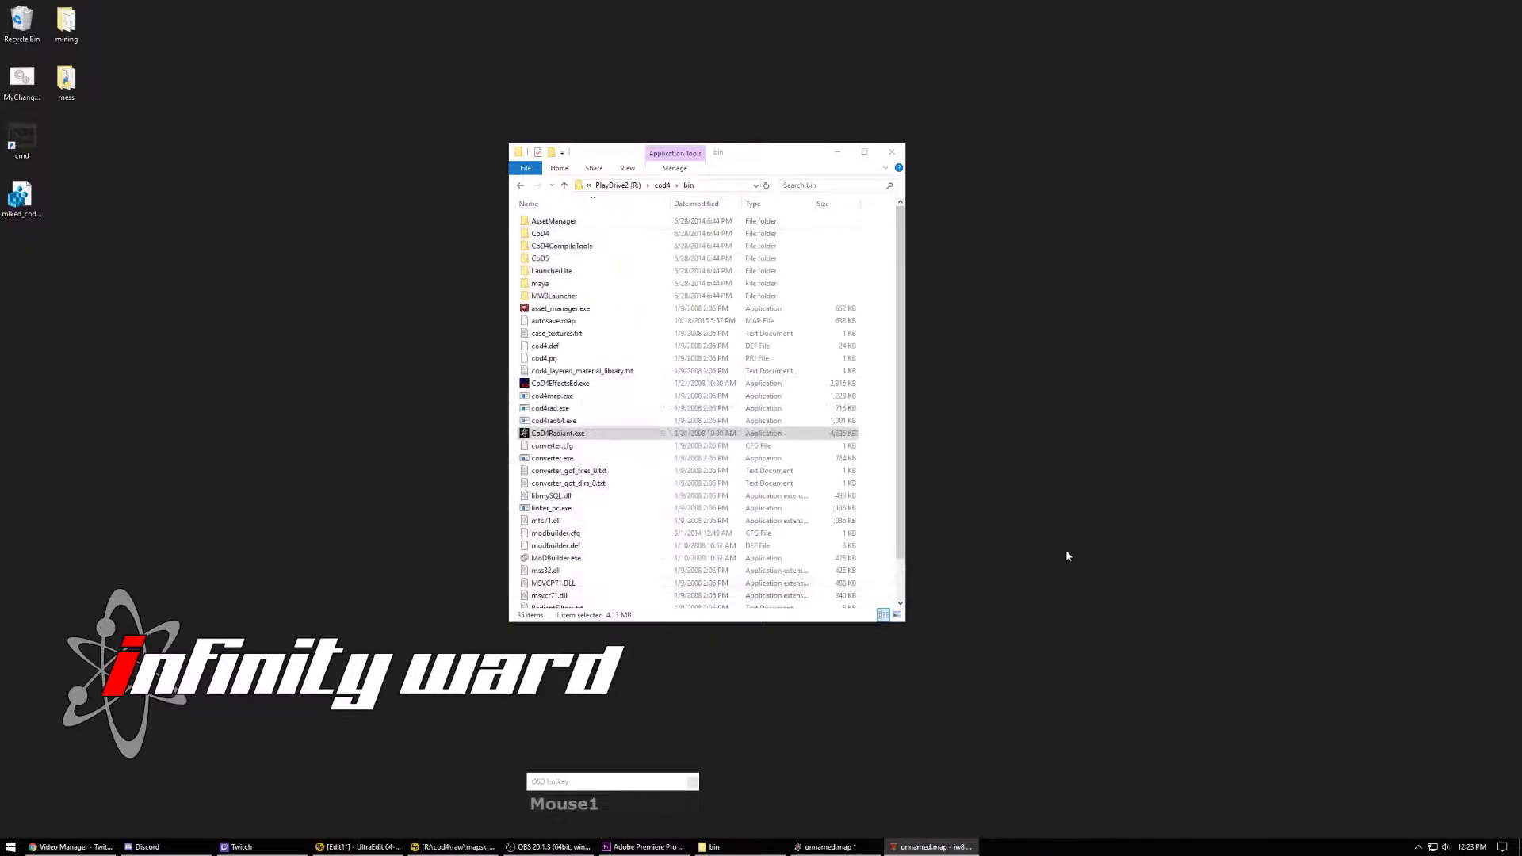
# Step: Bring Radiant back up and set the grid background color to red 61, green 63, blue 68
pyautogui.click(828, 847)
pyautogui.moveTo(621, 547); pyautogui.dragTo(588, 581, button='right')
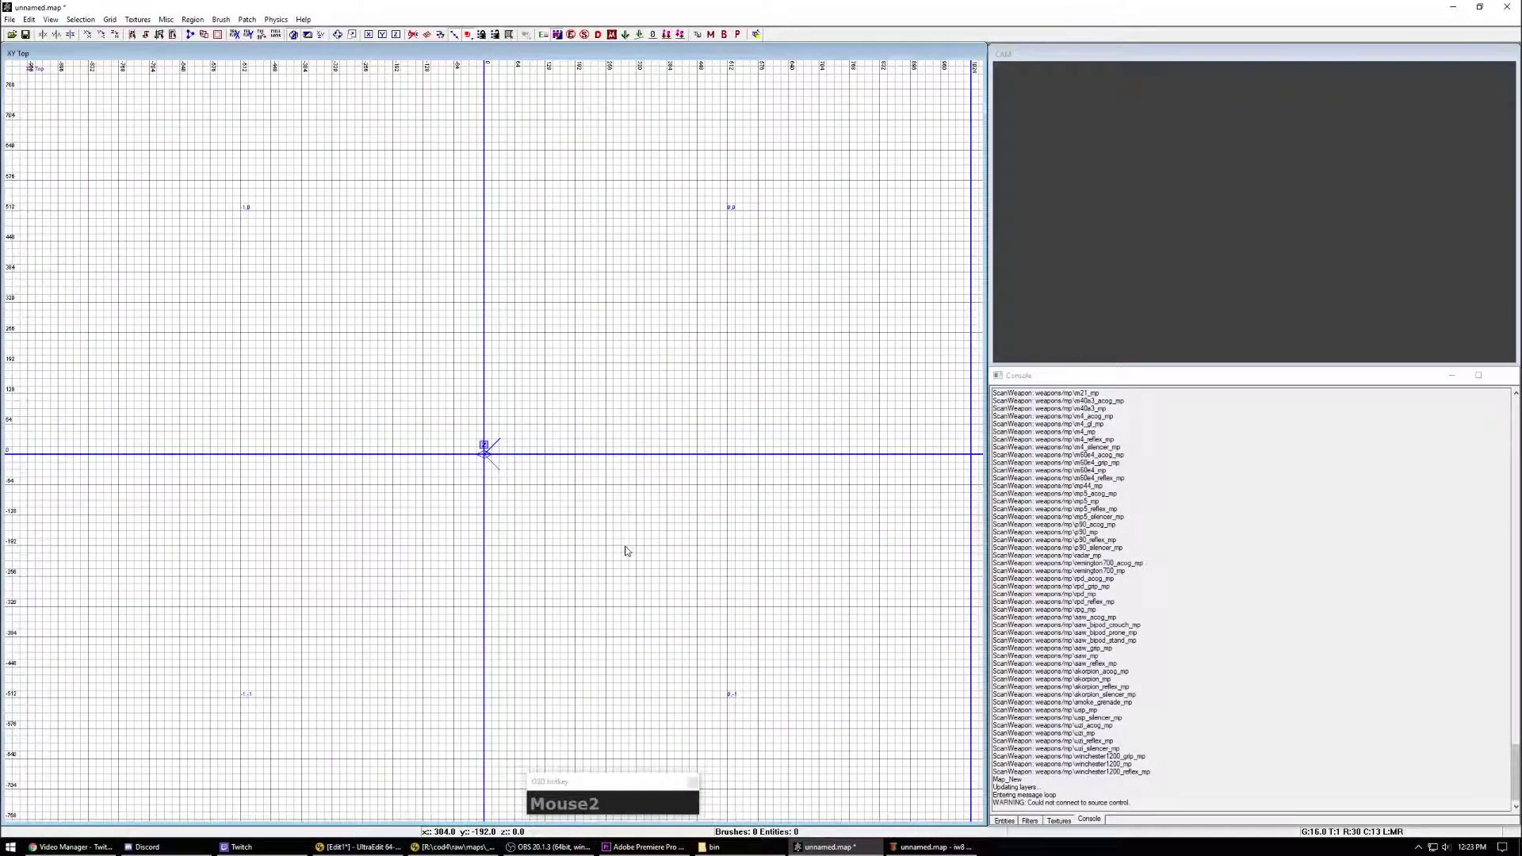
pyautogui.click(166, 19)
pyautogui.moveTo(171, 47)
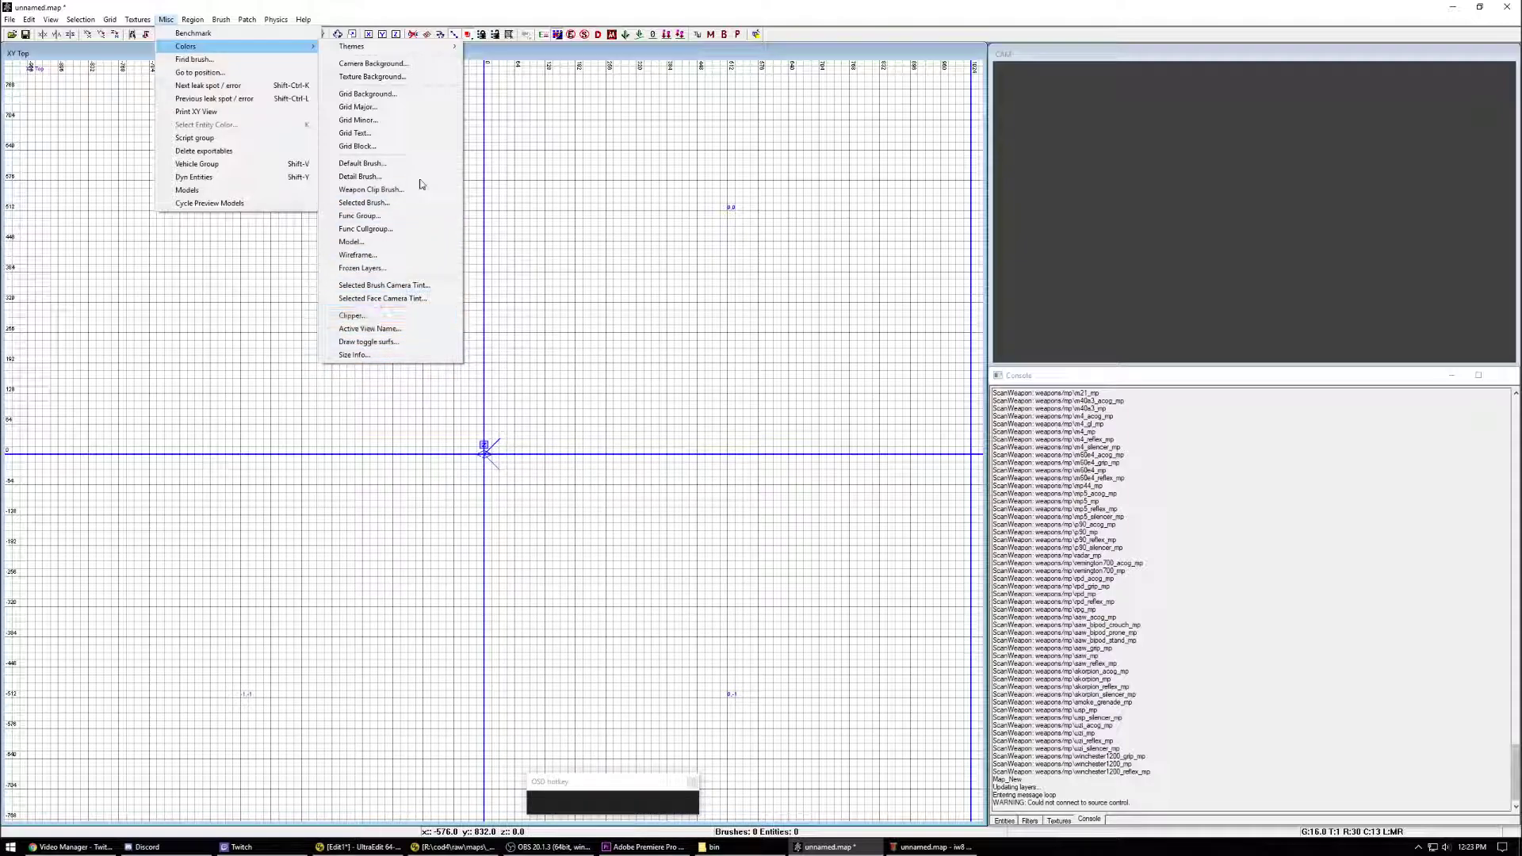
pyautogui.click(415, 93)
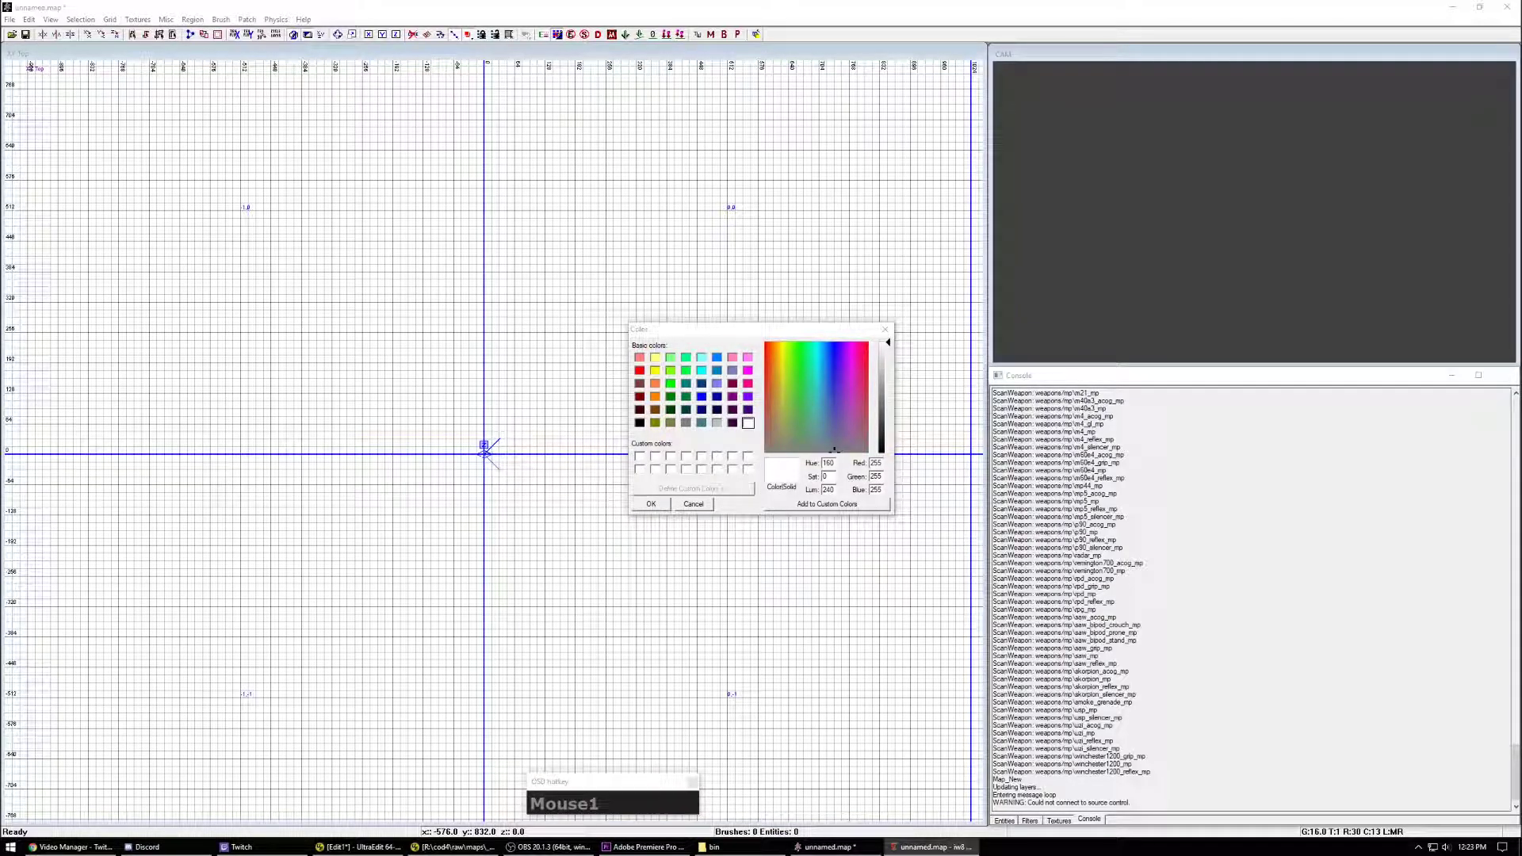
pyautogui.click(877, 463)
pyautogui.write('61')
pyautogui.press('Tab')
pyautogui.write('63')
pyautogui.press('Tab')
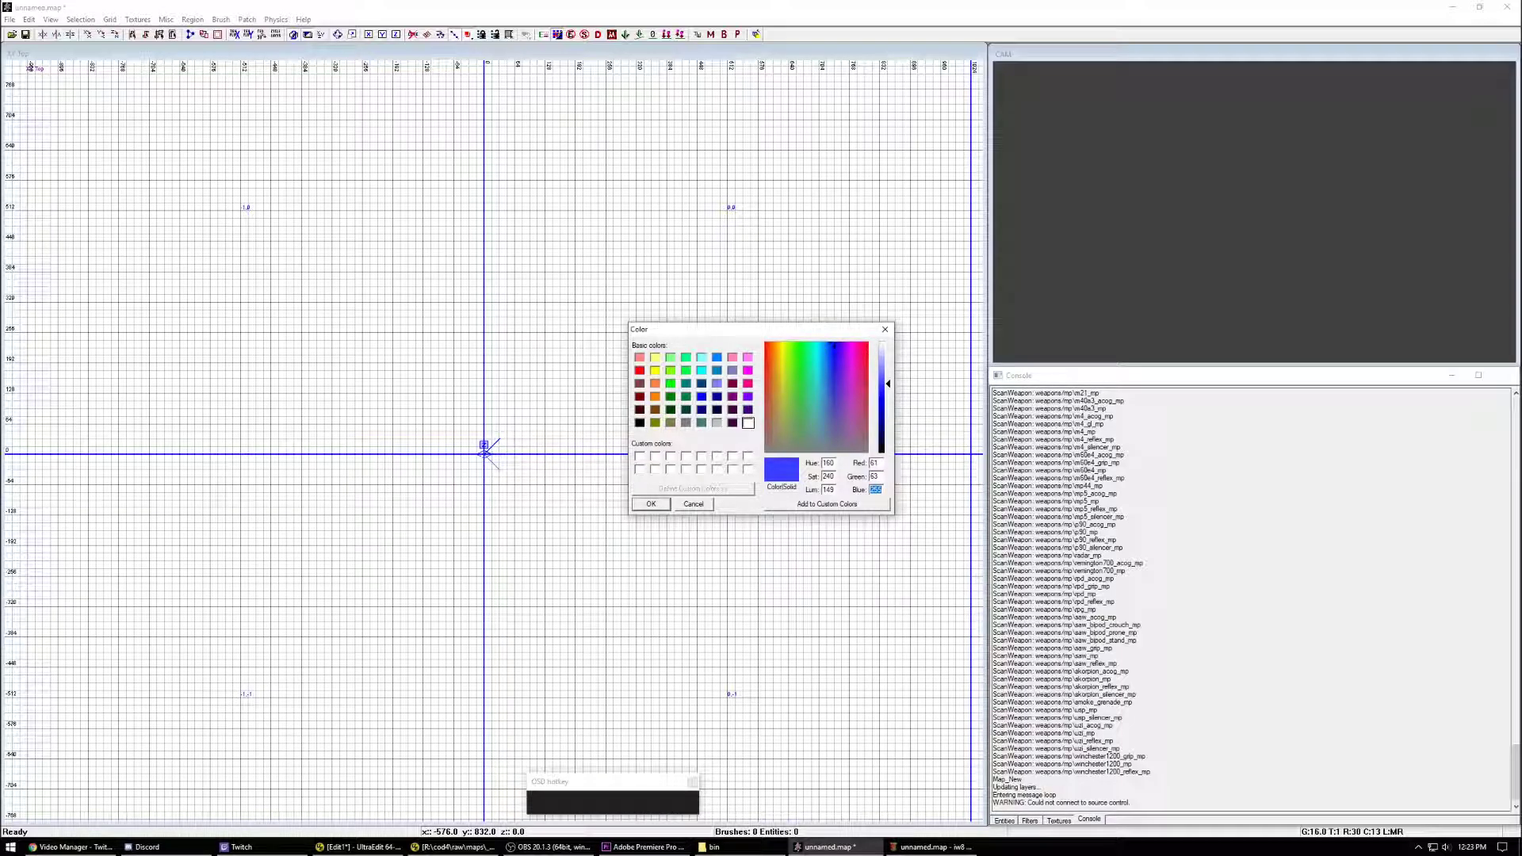
pyautogui.write('68')
pyautogui.click(653, 504)
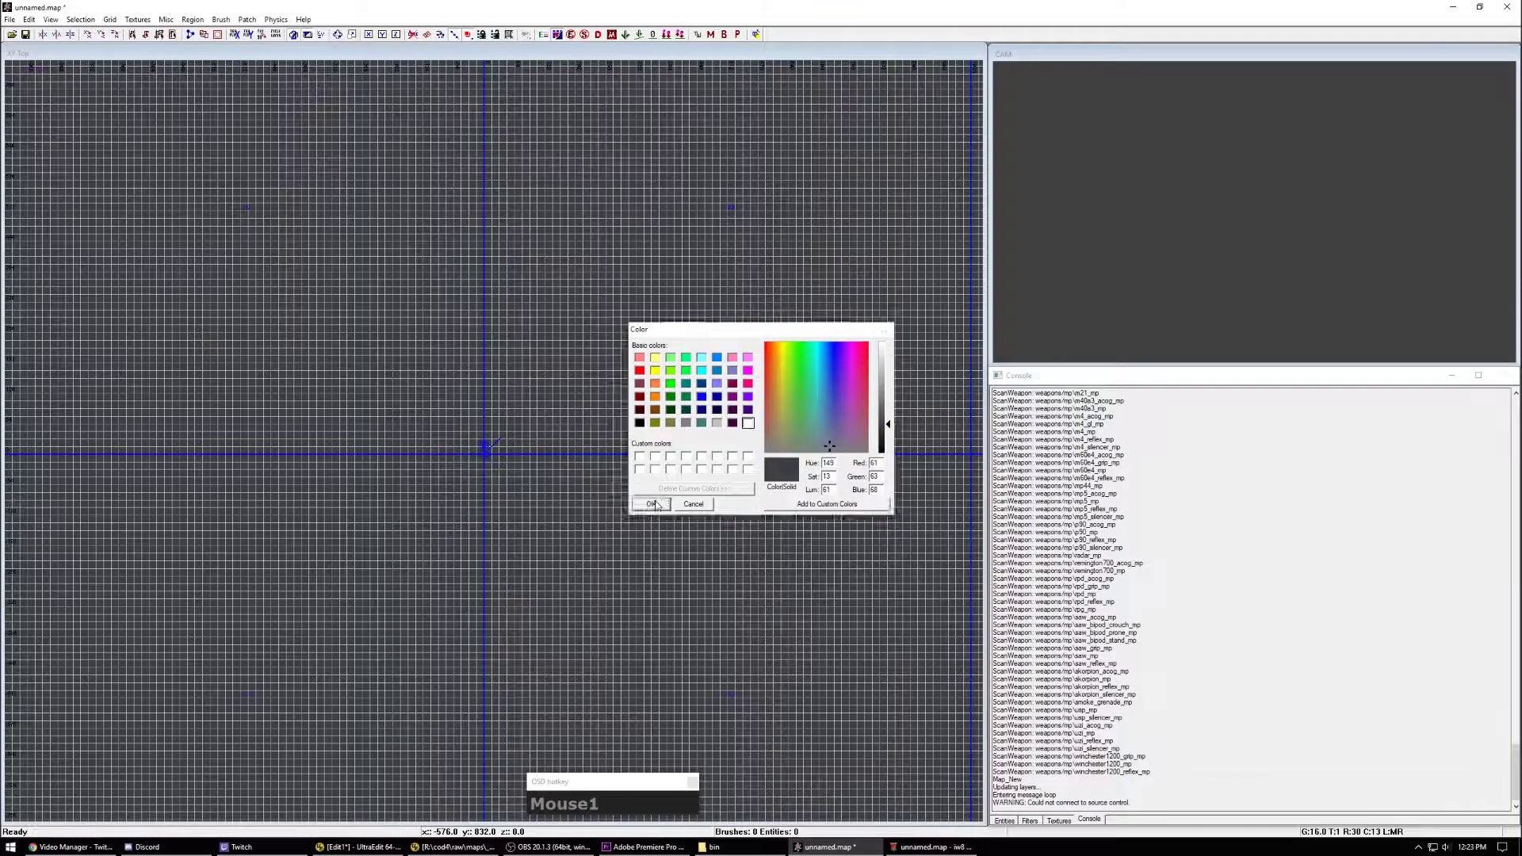
pyautogui.moveTo(655, 505); pyautogui.dragTo(664, 530, button='right')
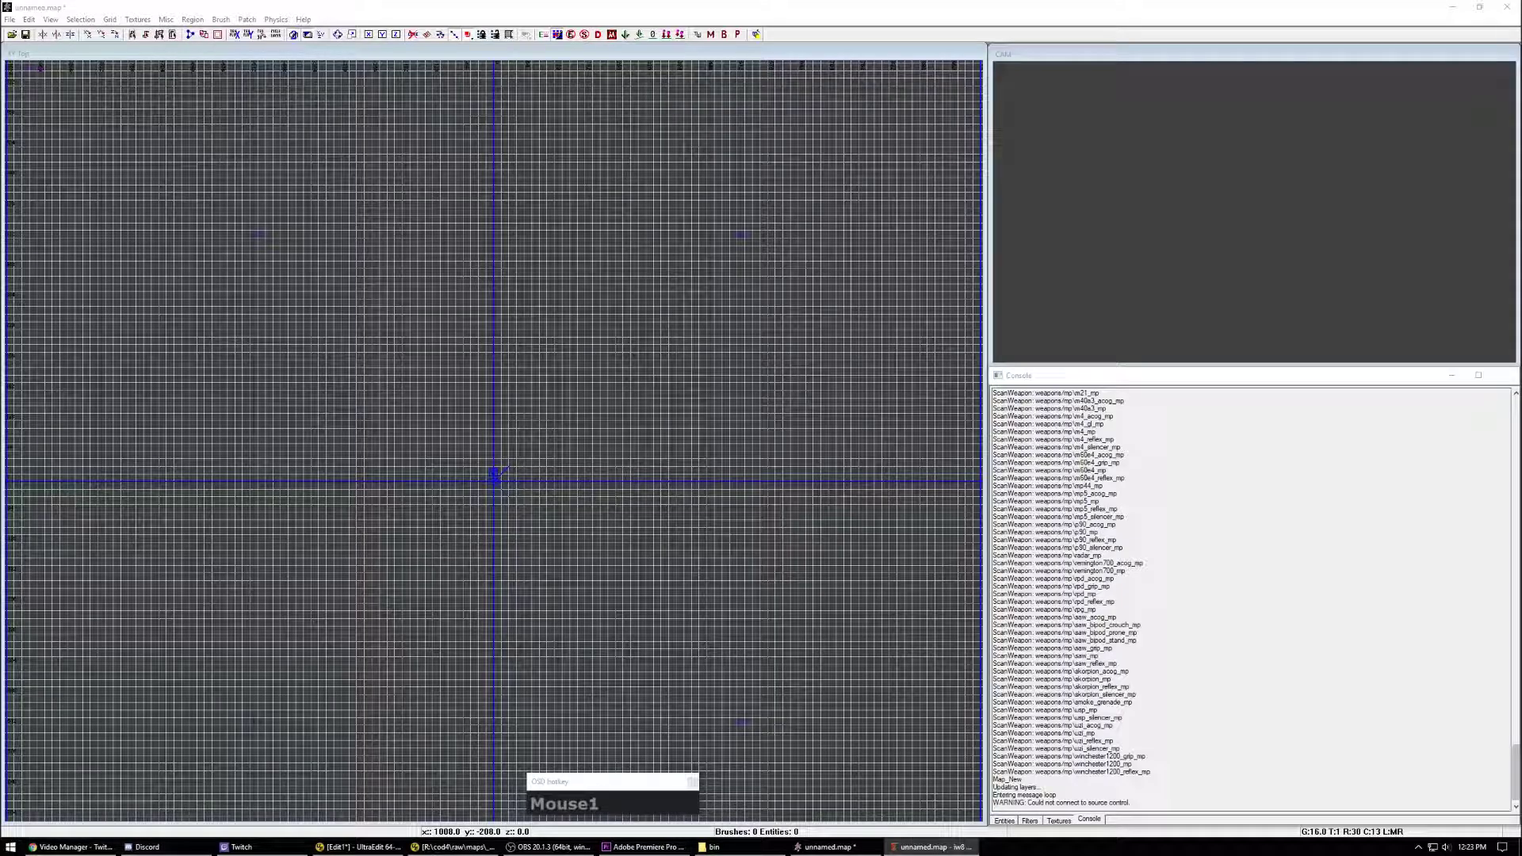
# Step: Set the major grid line color to red 40, green 40, blue 40
pyautogui.click(754, 452)
pyautogui.click(166, 19)
pyautogui.moveTo(238, 46)
pyautogui.click(388, 109)
pyautogui.doubleClick(875, 463)
pyautogui.write('40')
pyautogui.press('Tab')
pyautogui.write('40')
pyautogui.press('Tab')
pyautogui.write('40')
pyautogui.press('Return')
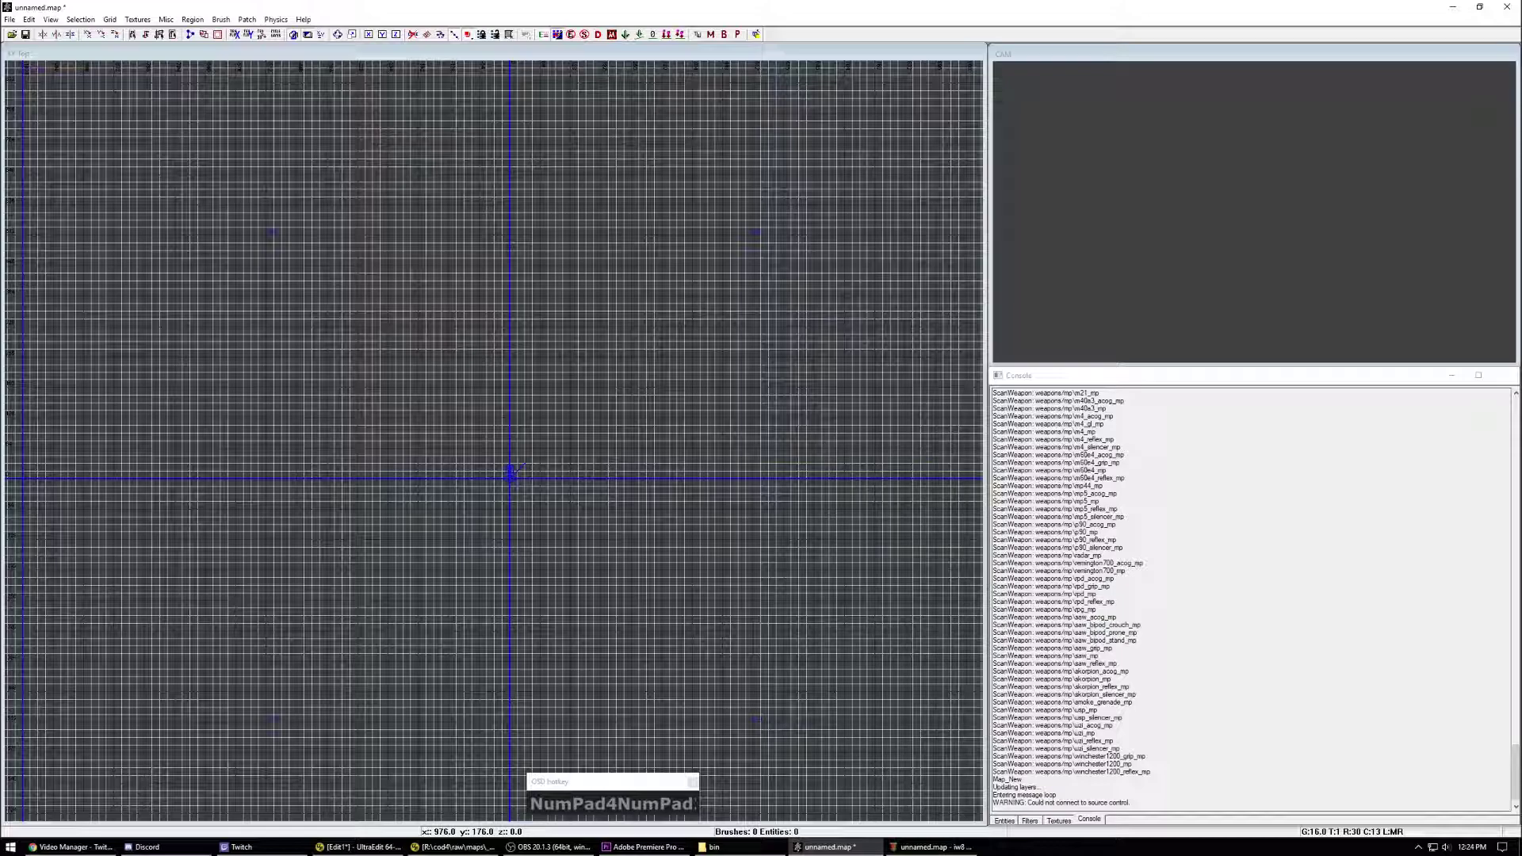
# Step: Set the minor grid line color to red 54, green 98, blue 61
pyautogui.click(931, 846)
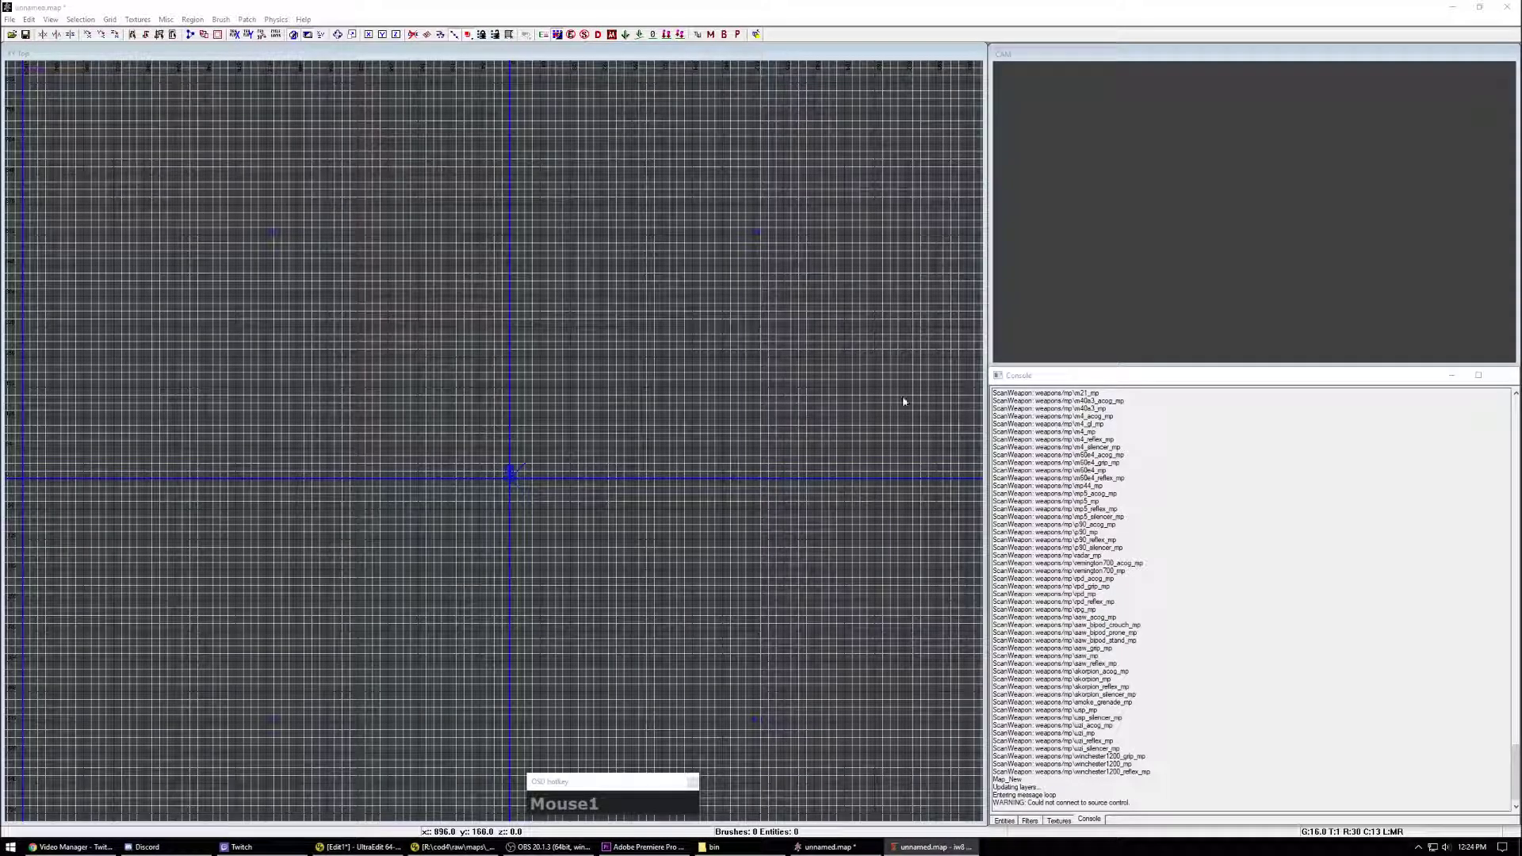
pyautogui.click(166, 19)
pyautogui.moveTo(226, 50)
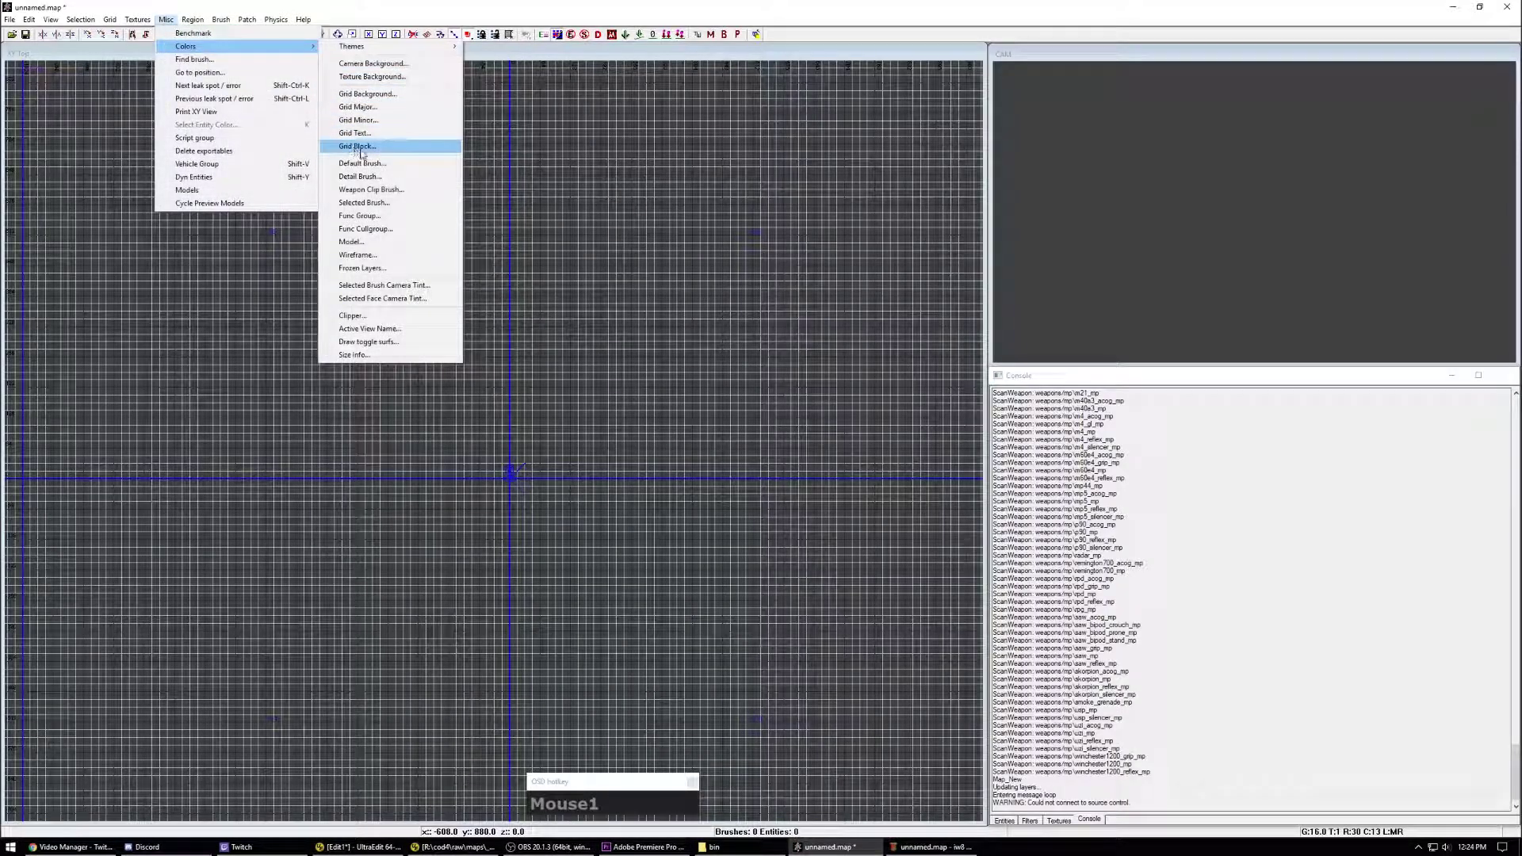
pyautogui.click(377, 120)
pyautogui.moveTo(742, 322); pyautogui.dragTo(634, 302)
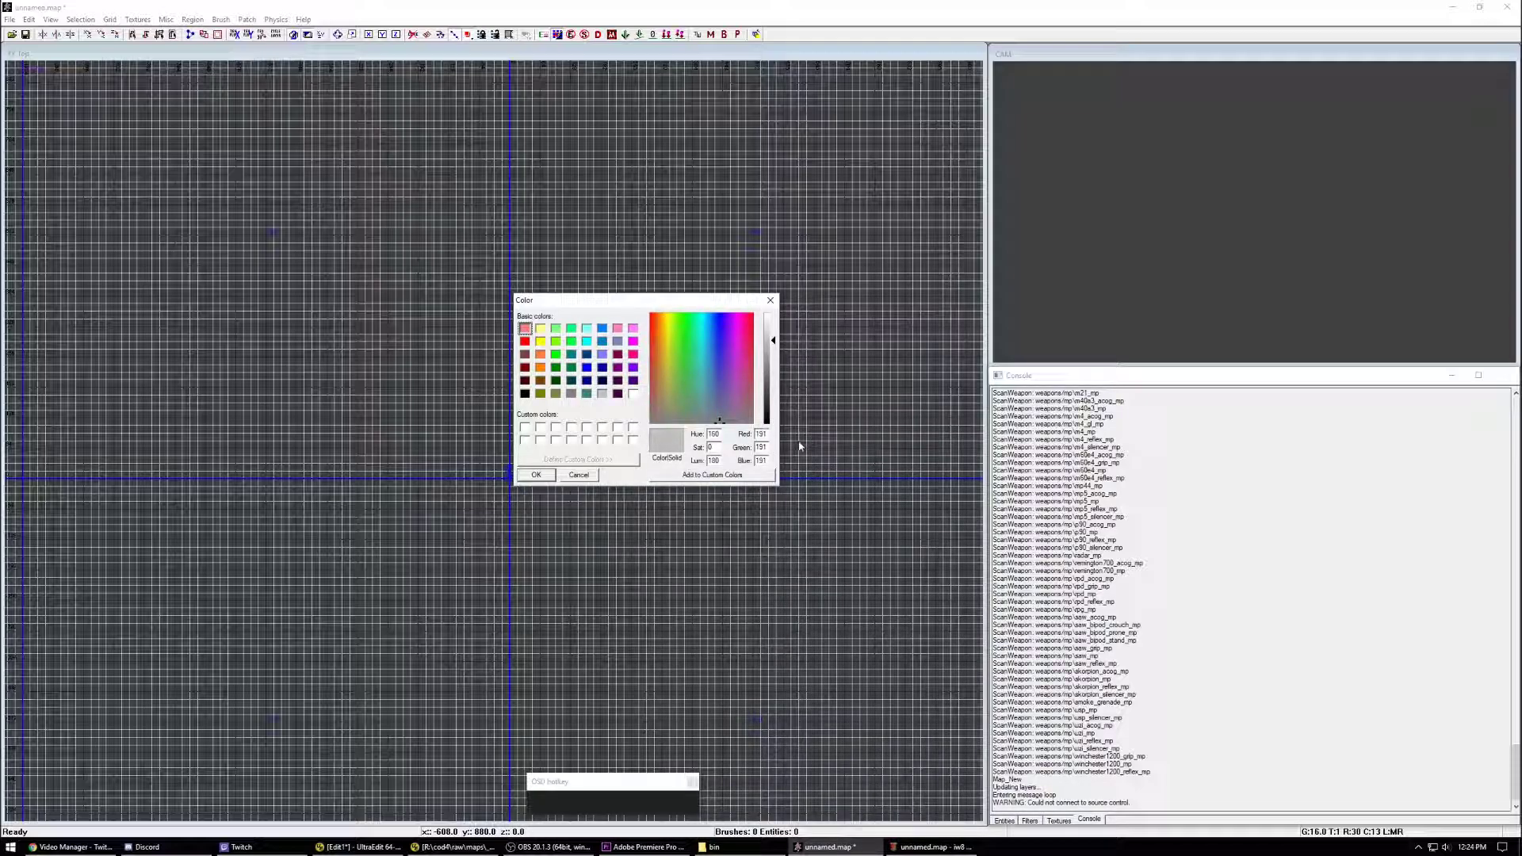
pyautogui.doubleClick(761, 434)
pyautogui.write('54')
pyautogui.press('Tab')
pyautogui.write('98')
pyautogui.press('Tab')
pyautogui.write('64')
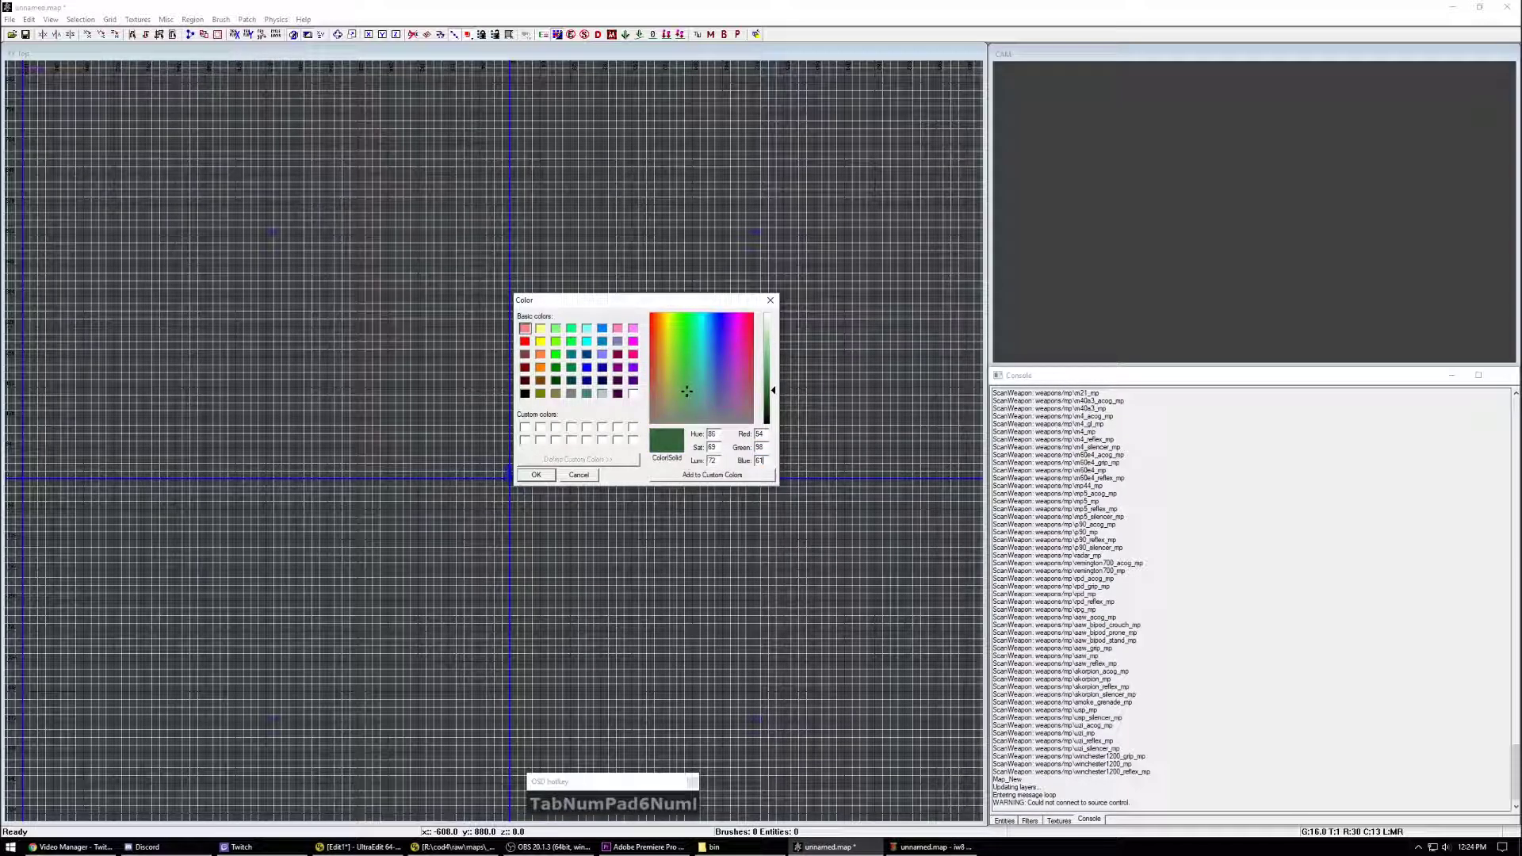
pyautogui.click(539, 477)
pyautogui.moveTo(480, 433); pyautogui.dragTo(492, 480, button='right')
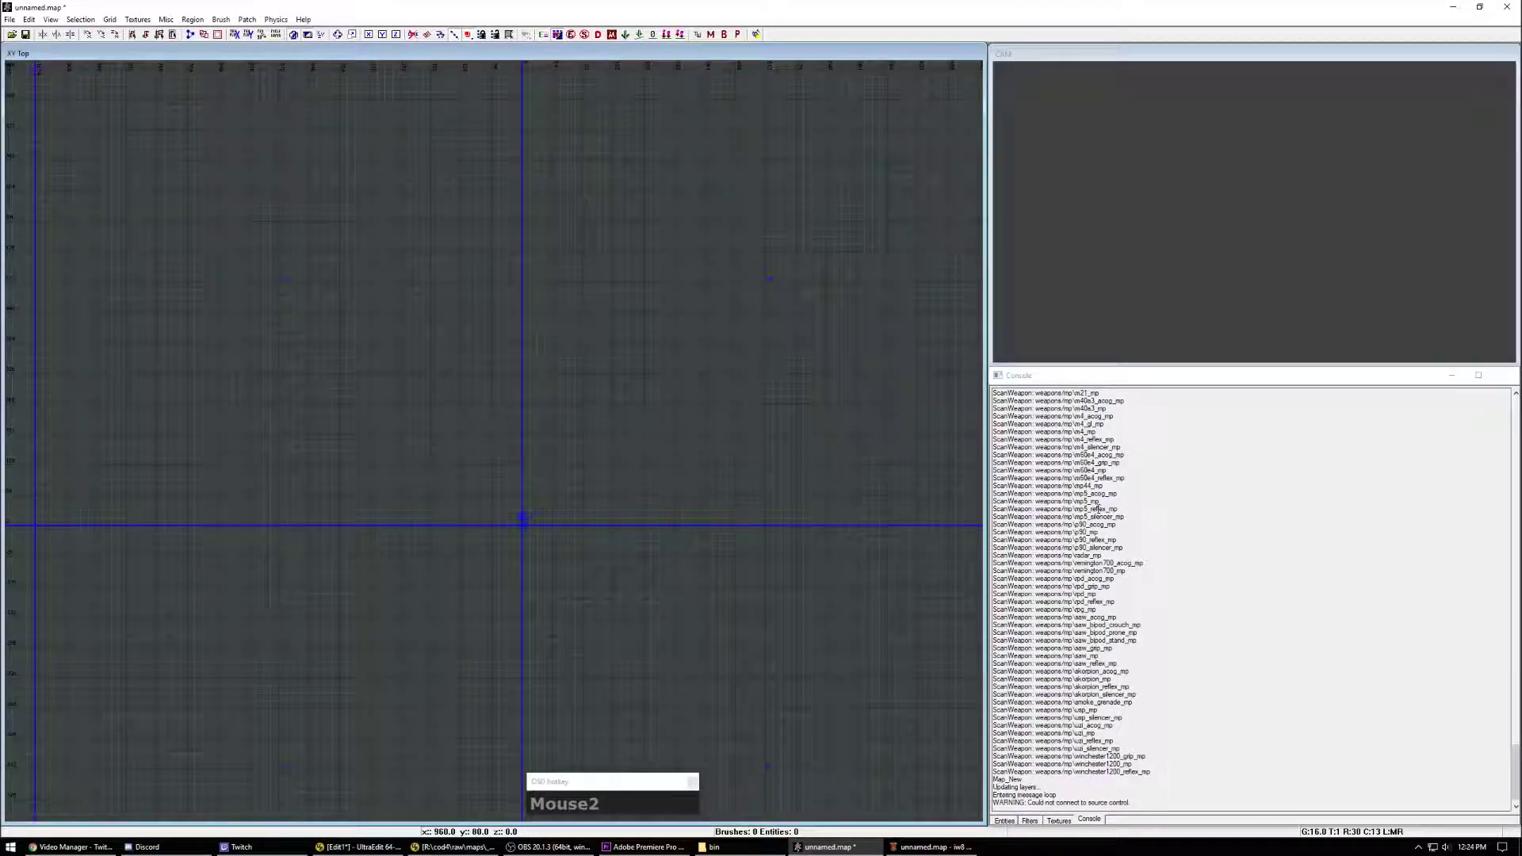
# Step: Correct the minor grid line color by setting its green value to 58
pyautogui.click(931, 847)
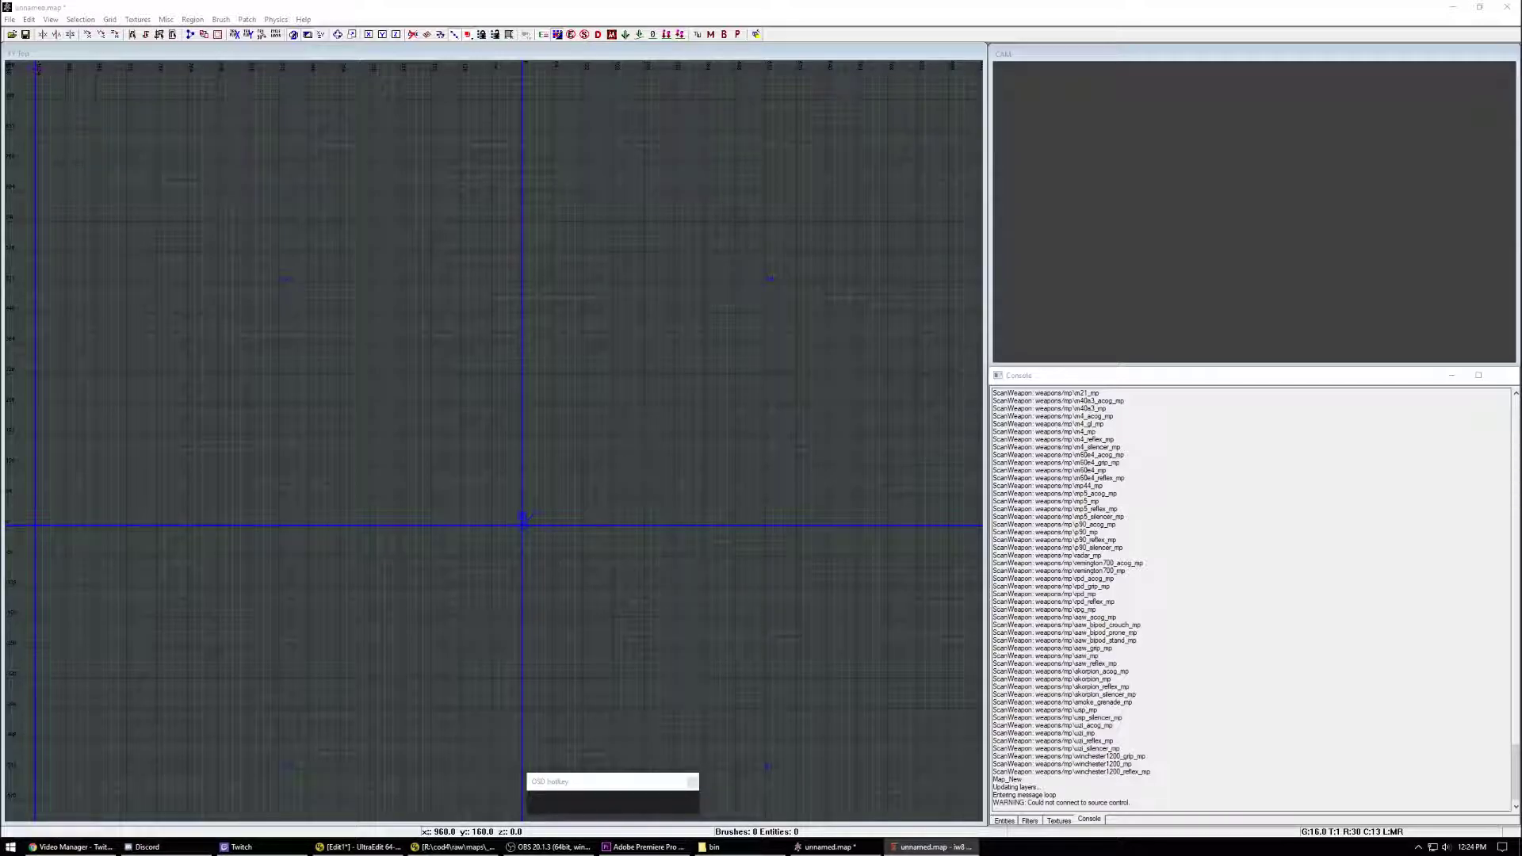
pyautogui.click(165, 19)
pyautogui.moveTo(190, 46)
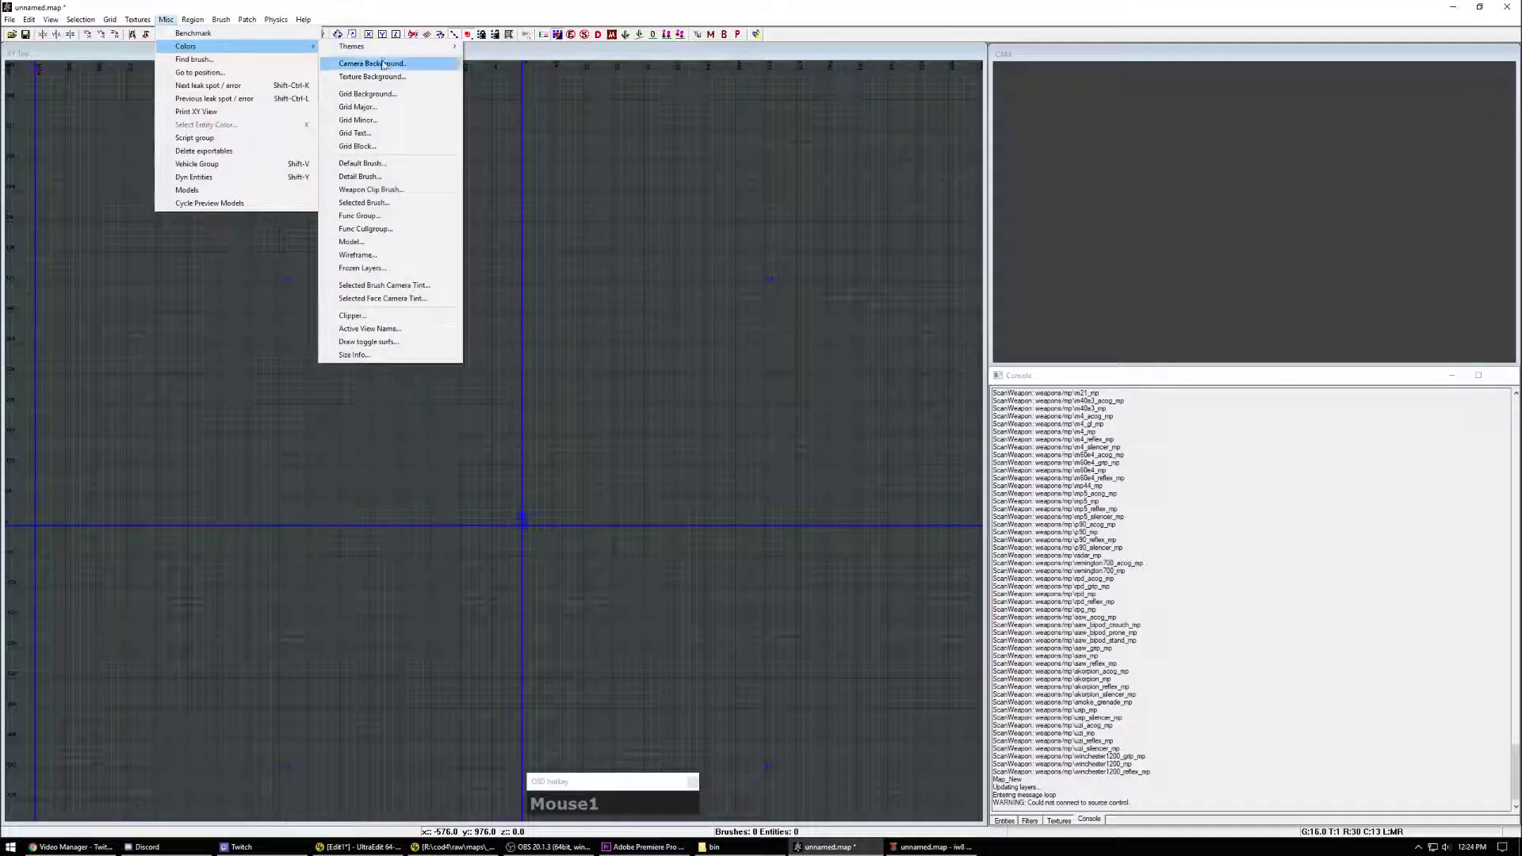
pyautogui.click(367, 121)
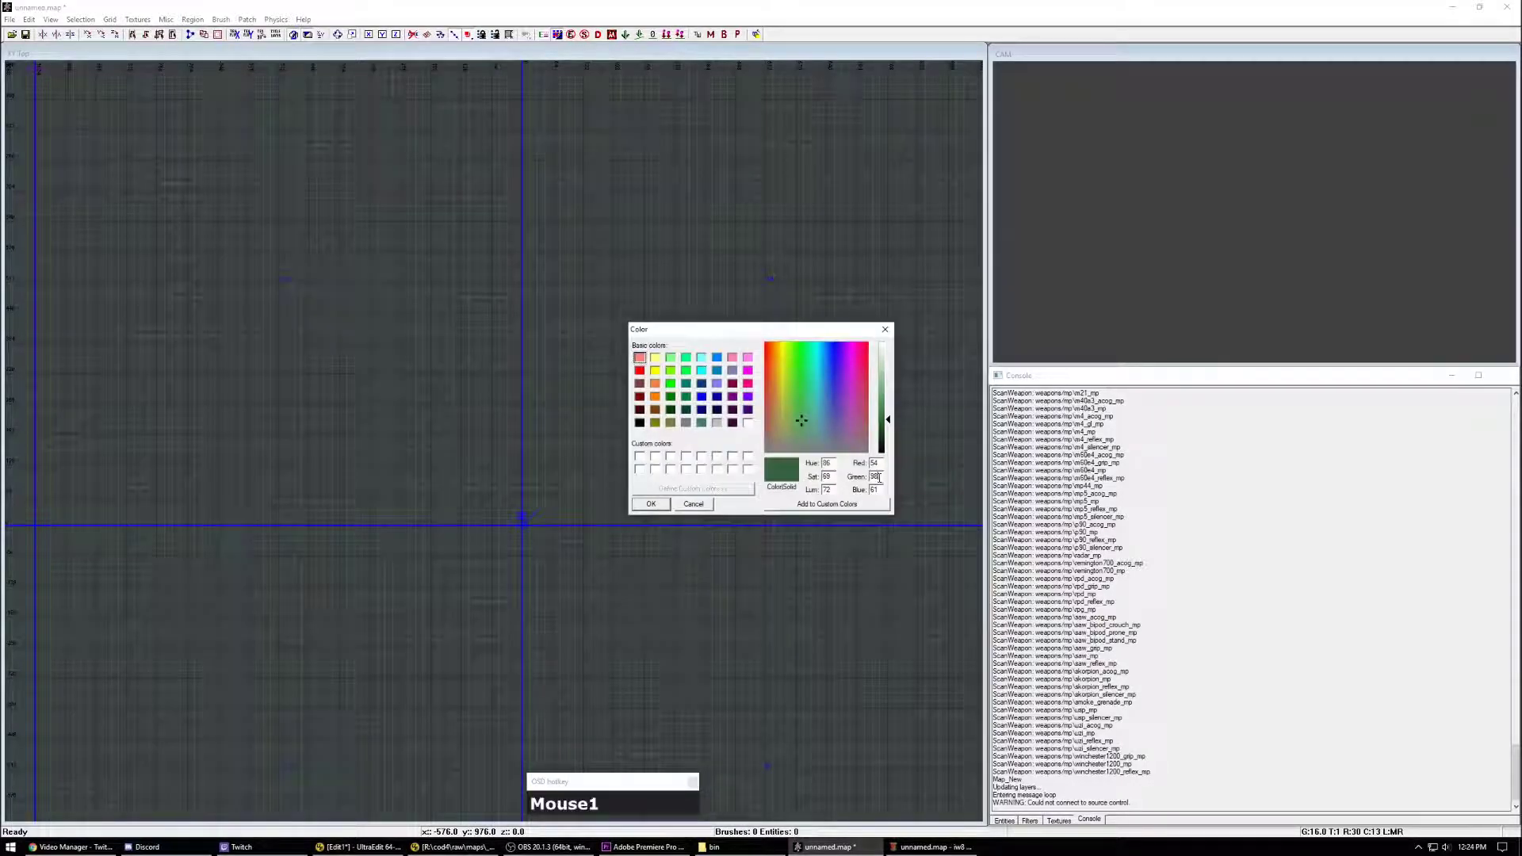
pyautogui.write('8')
pyautogui.hotkey('shift', 'End')
pyautogui.write('58')
pyautogui.click(650, 504)
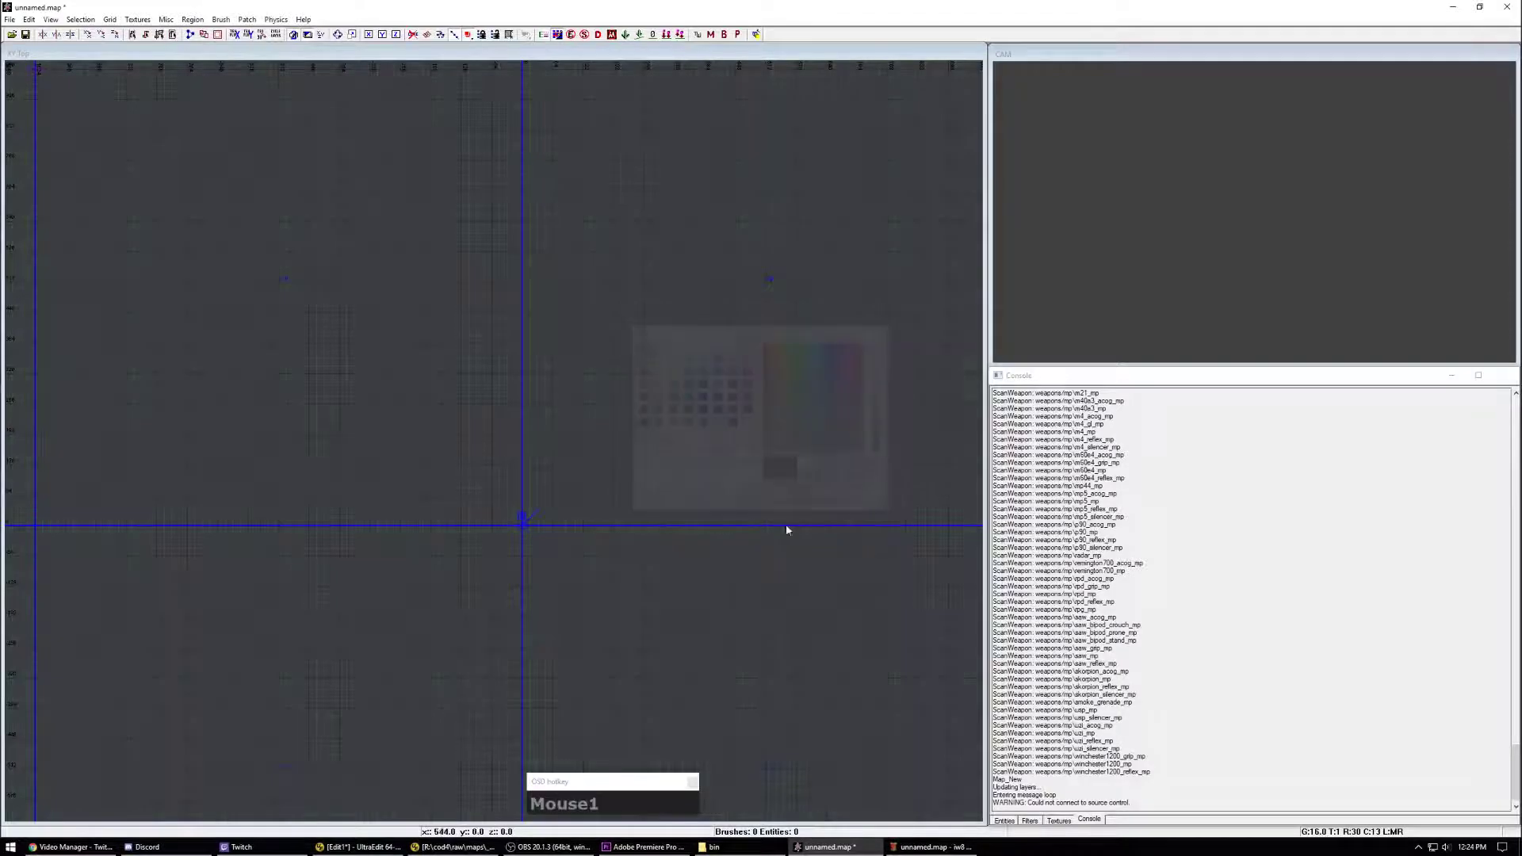
pyautogui.moveTo(753, 523); pyautogui.dragTo(724, 531, button='right')
# Step: Set the grid text color to white using a custom color swatch
pyautogui.click(930, 846)
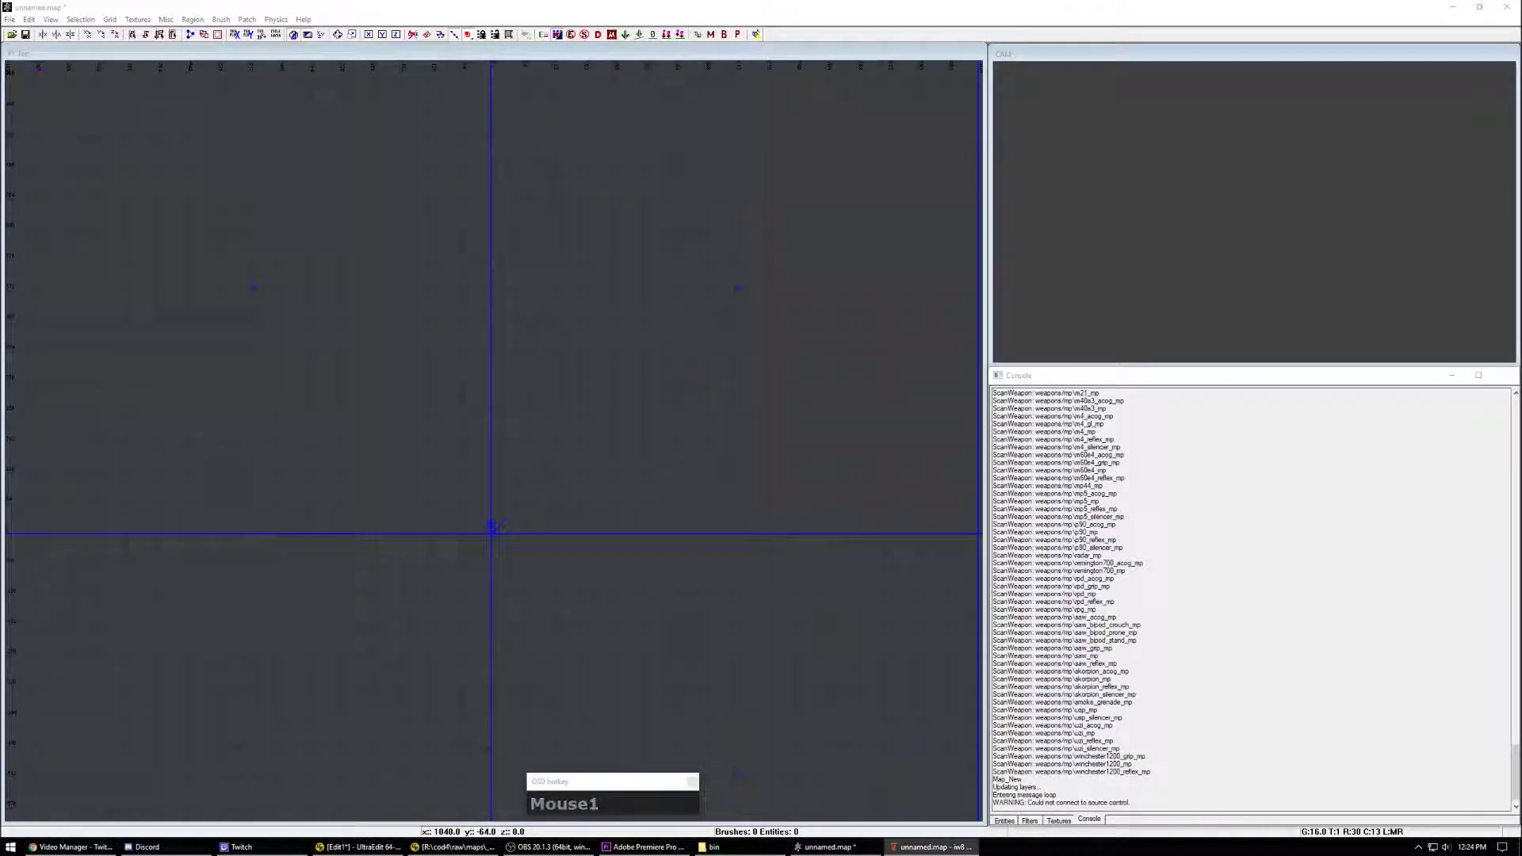
pyautogui.click(168, 20)
pyautogui.moveTo(190, 39)
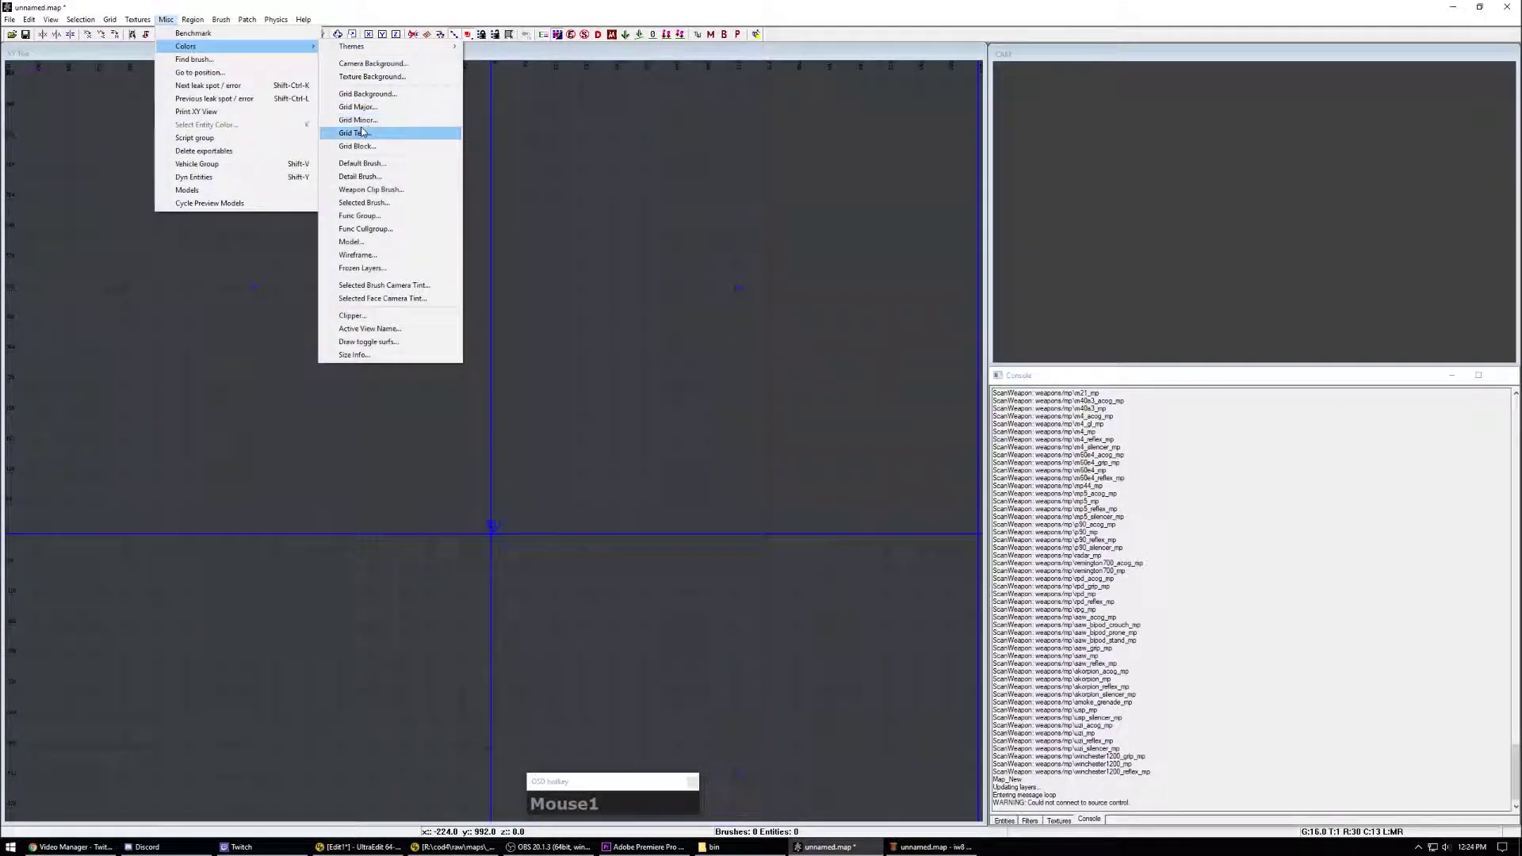
pyautogui.click(357, 133)
pyautogui.click(689, 454)
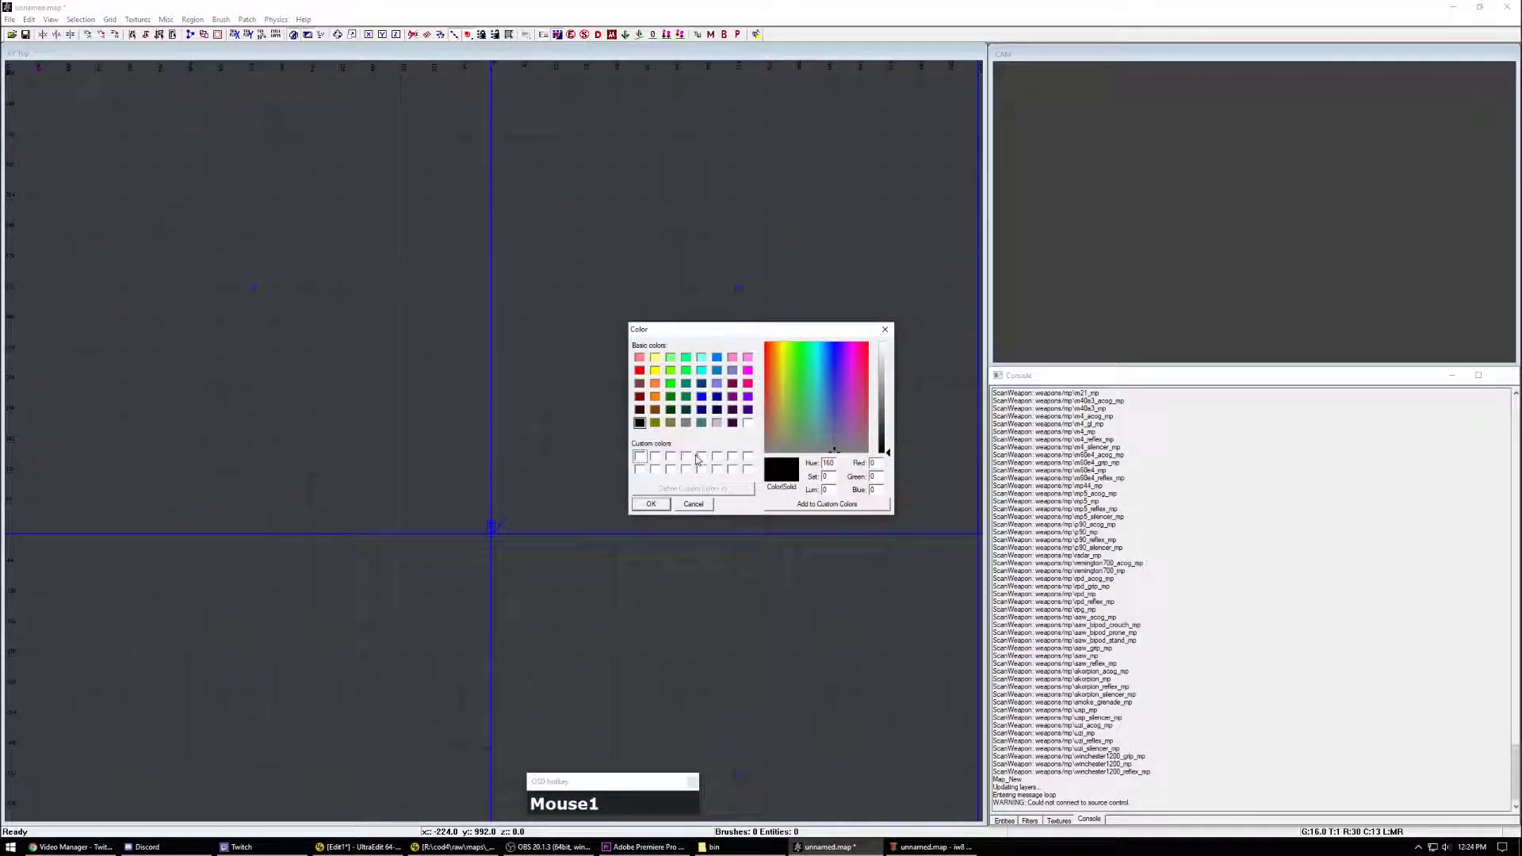
pyautogui.click(648, 506)
pyautogui.moveTo(595, 452); pyautogui.dragTo(624, 469, button='right')
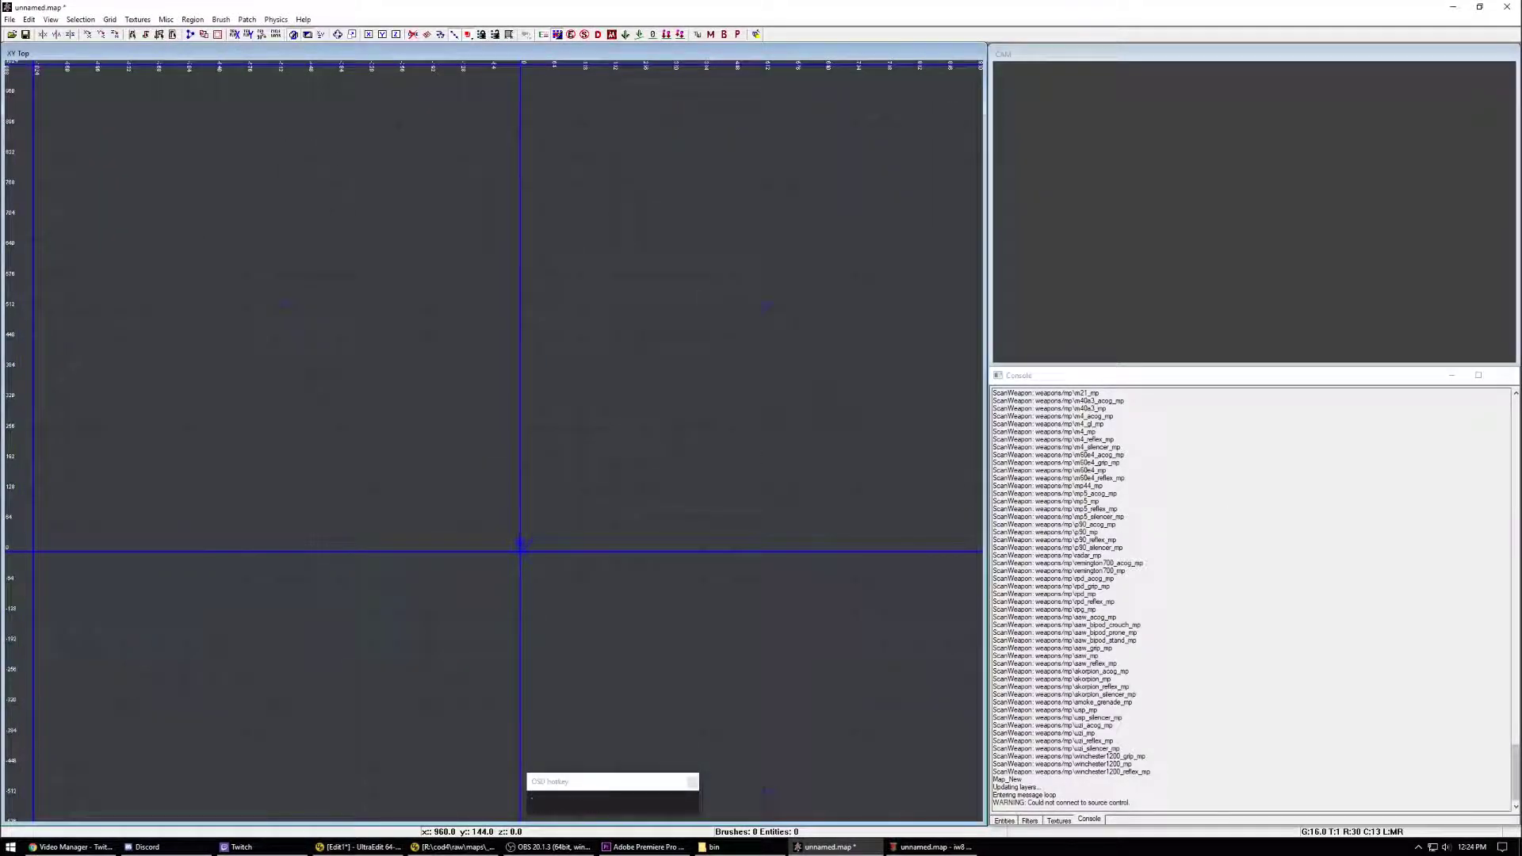
# Step: Set the default brush color to teal with green 128 and blue 128
pyautogui.click(167, 20)
pyautogui.moveTo(190, 46)
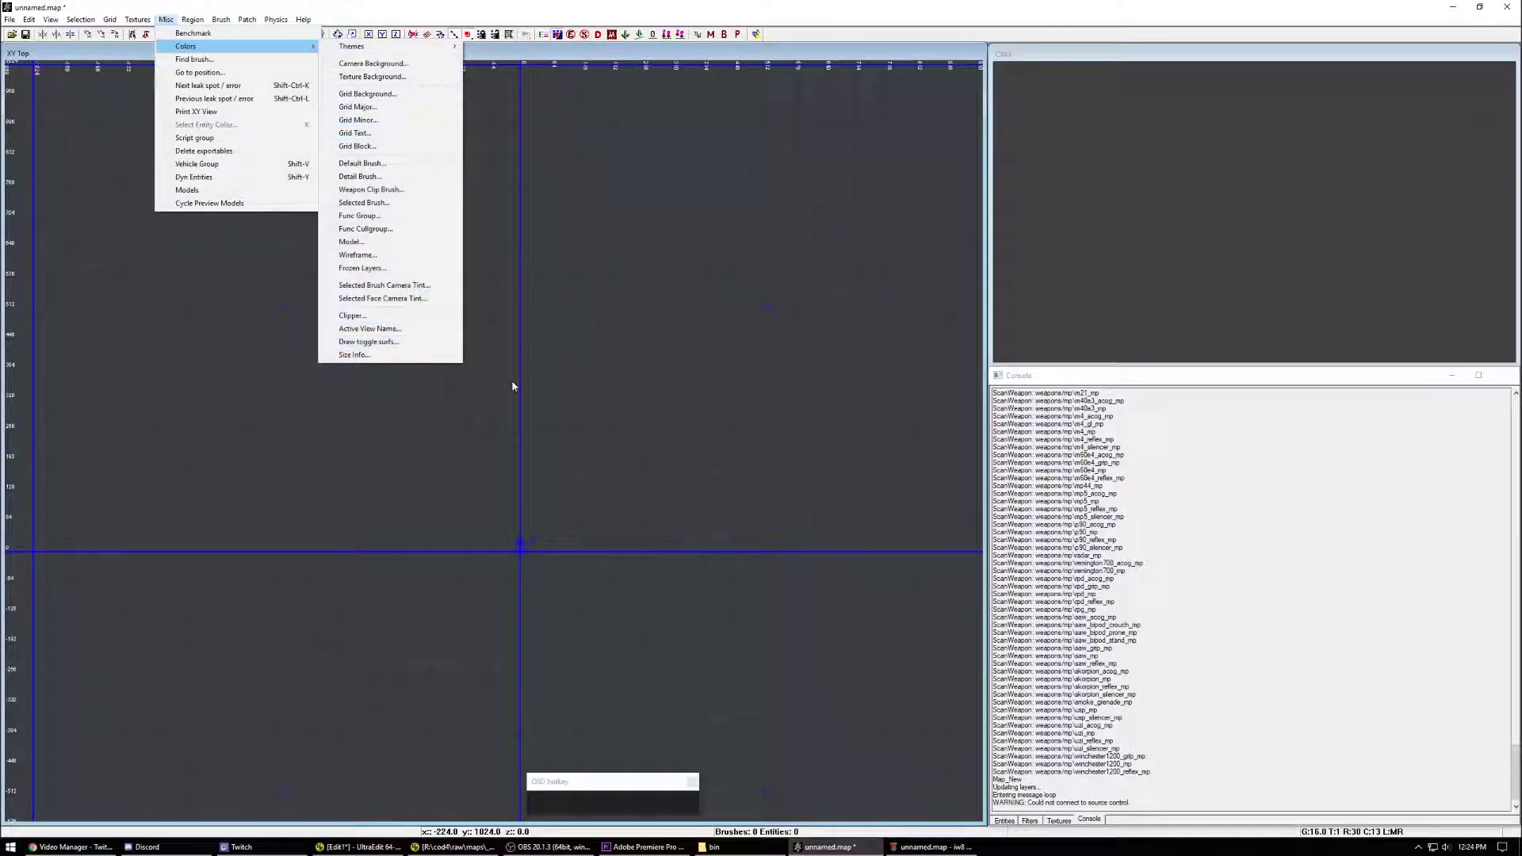
pyautogui.click(354, 164)
pyautogui.scroll(-3, 521, 544)
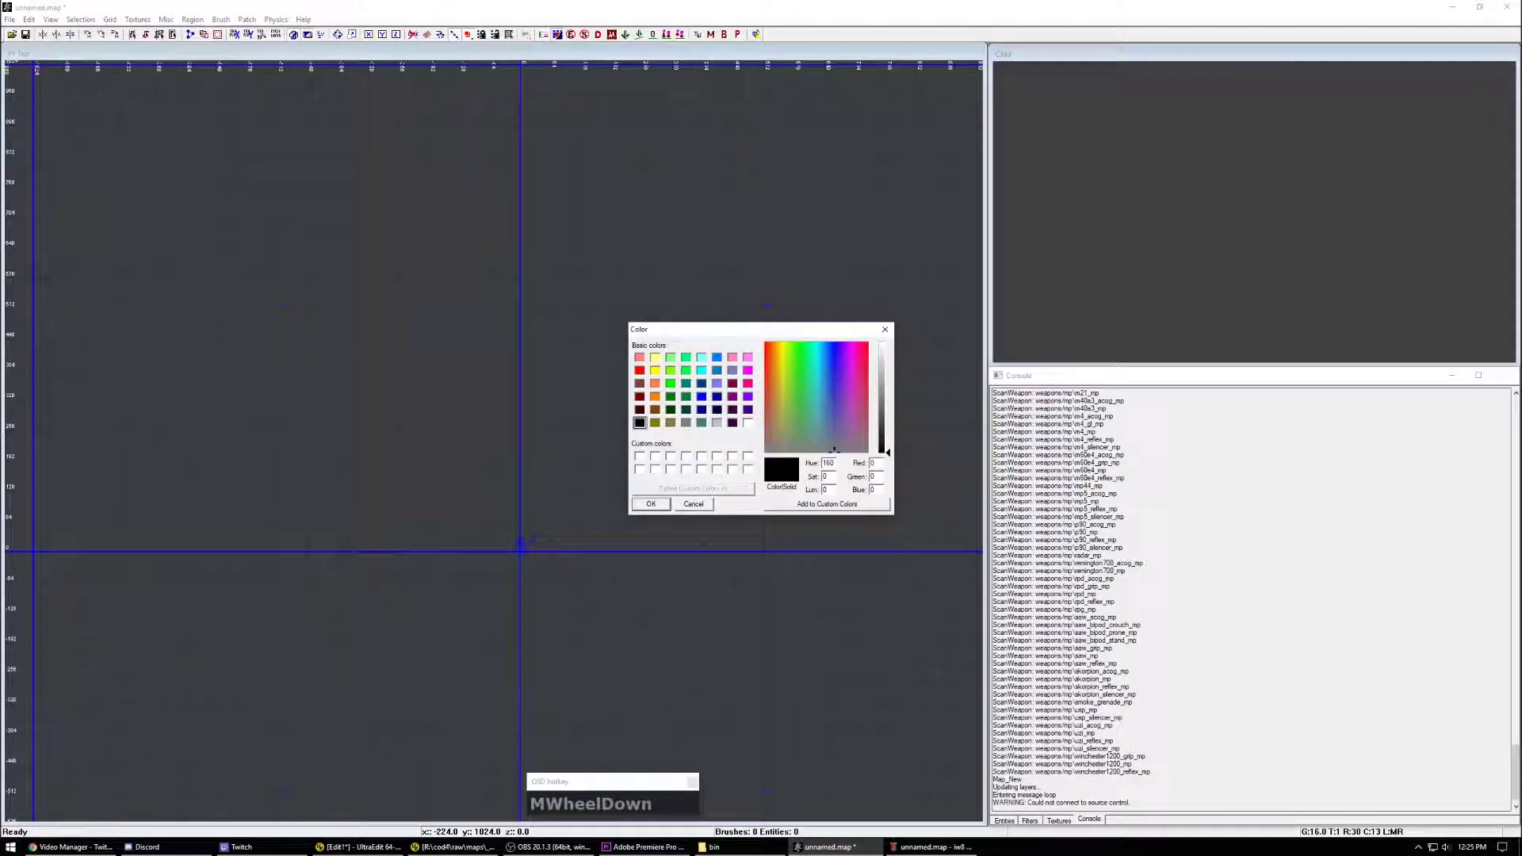
pyautogui.click(521, 545)
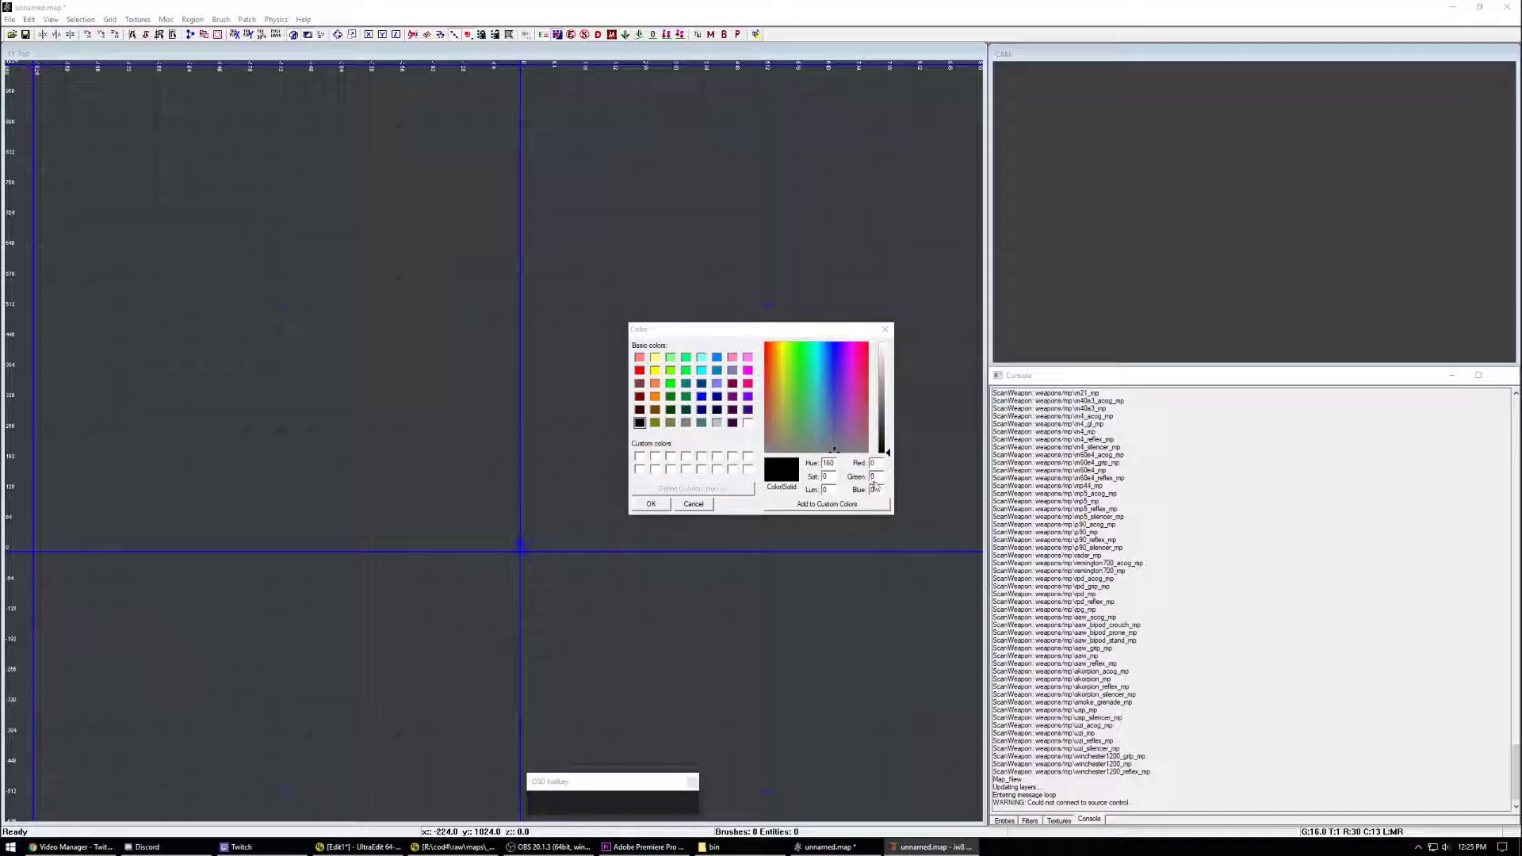
pyautogui.click(875, 477)
pyautogui.write('128')
pyautogui.press('Tab')
pyautogui.write('128')
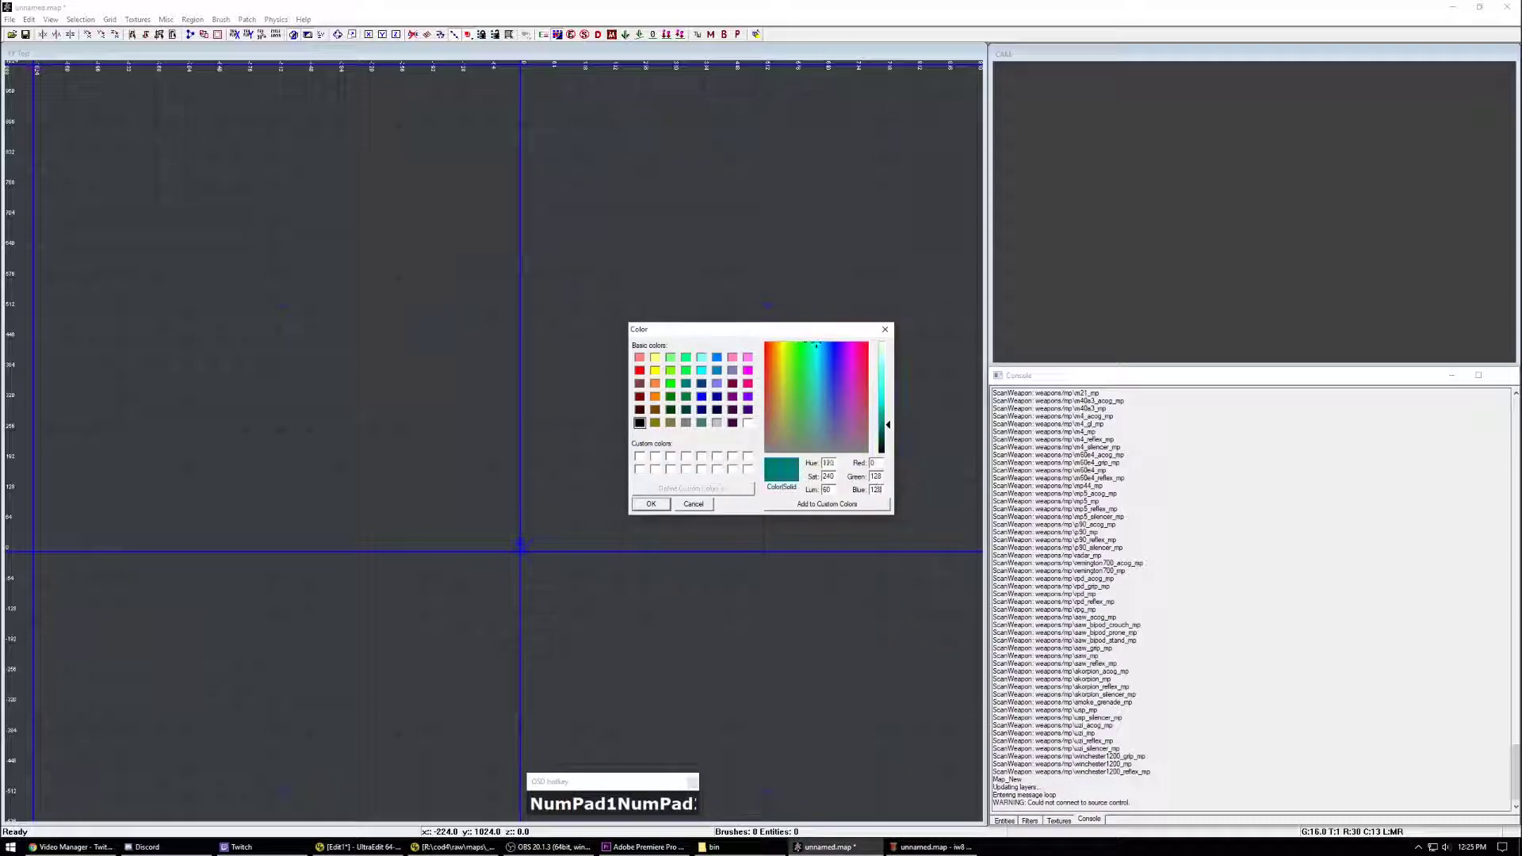
pyautogui.click(648, 504)
pyautogui.moveTo(653, 516); pyautogui.dragTo(617, 540, button='right')
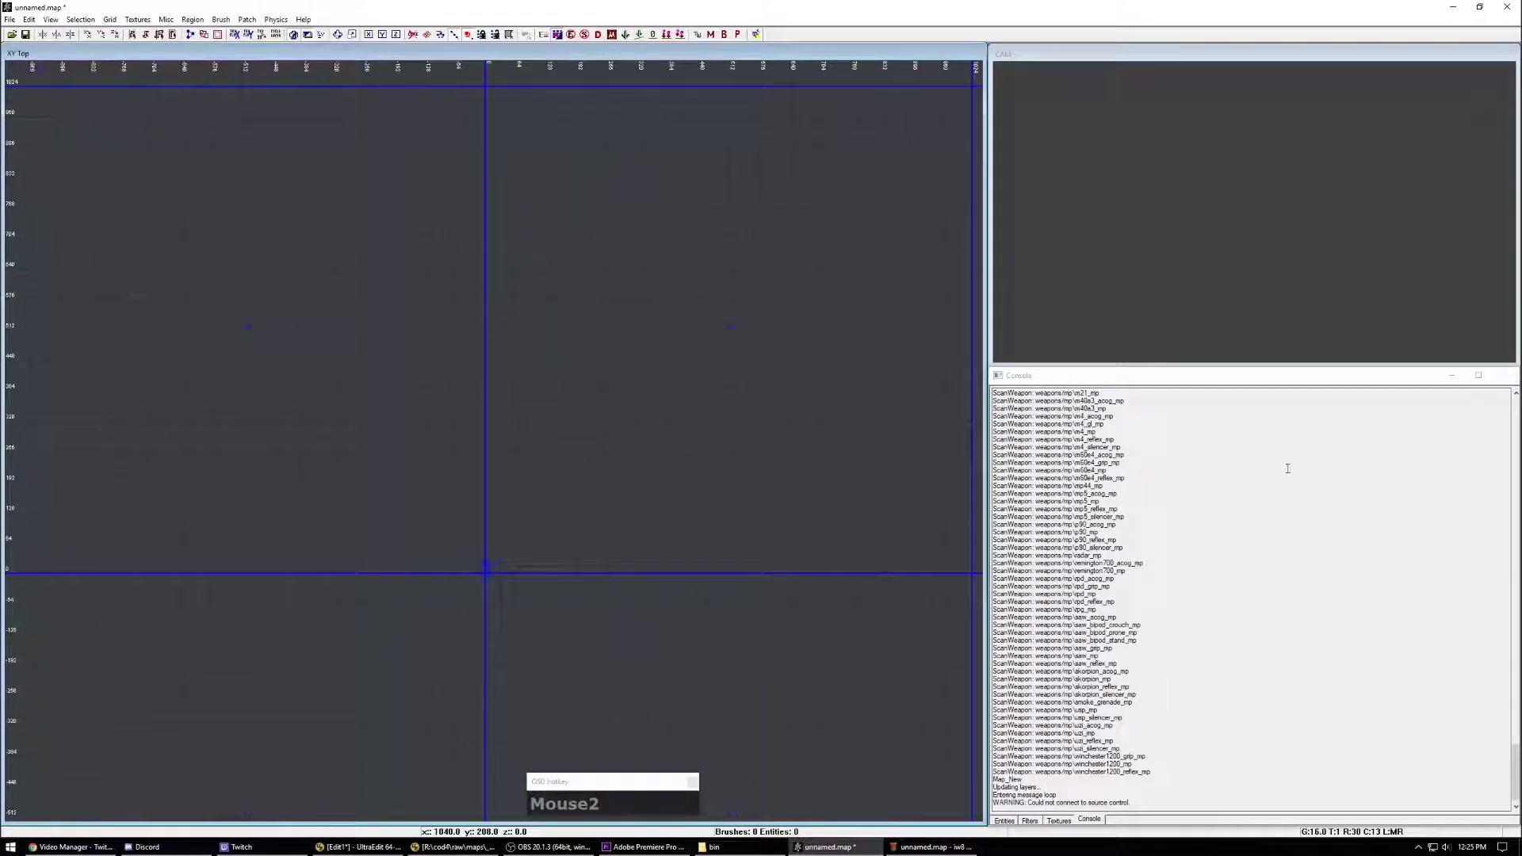
# Step: Set the detail brush color to red 100, green 96, blue 96
pyautogui.click(166, 19)
pyautogui.moveTo(237, 46)
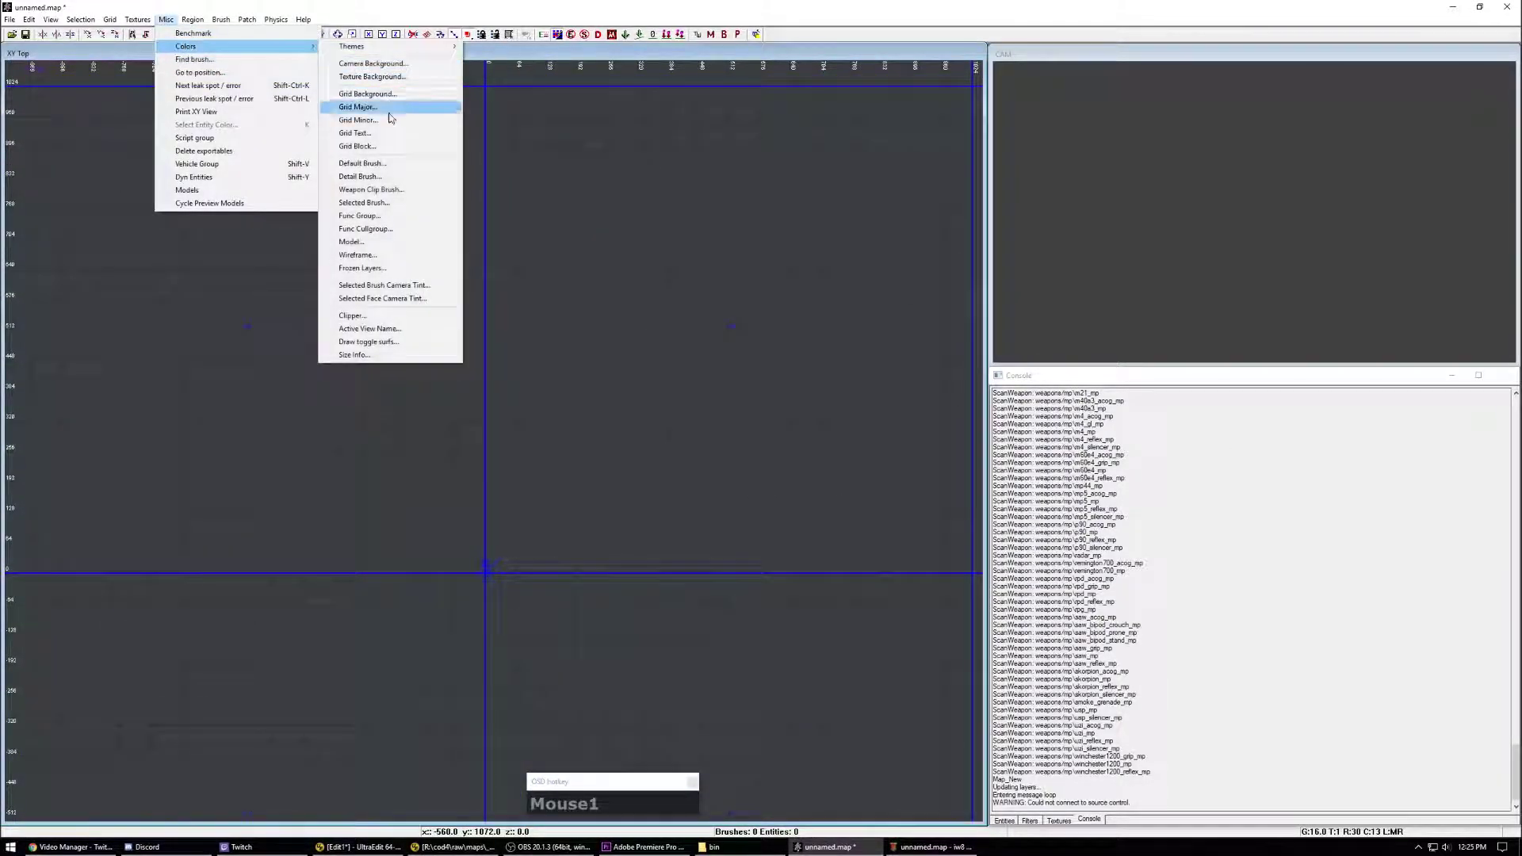
pyautogui.click(373, 176)
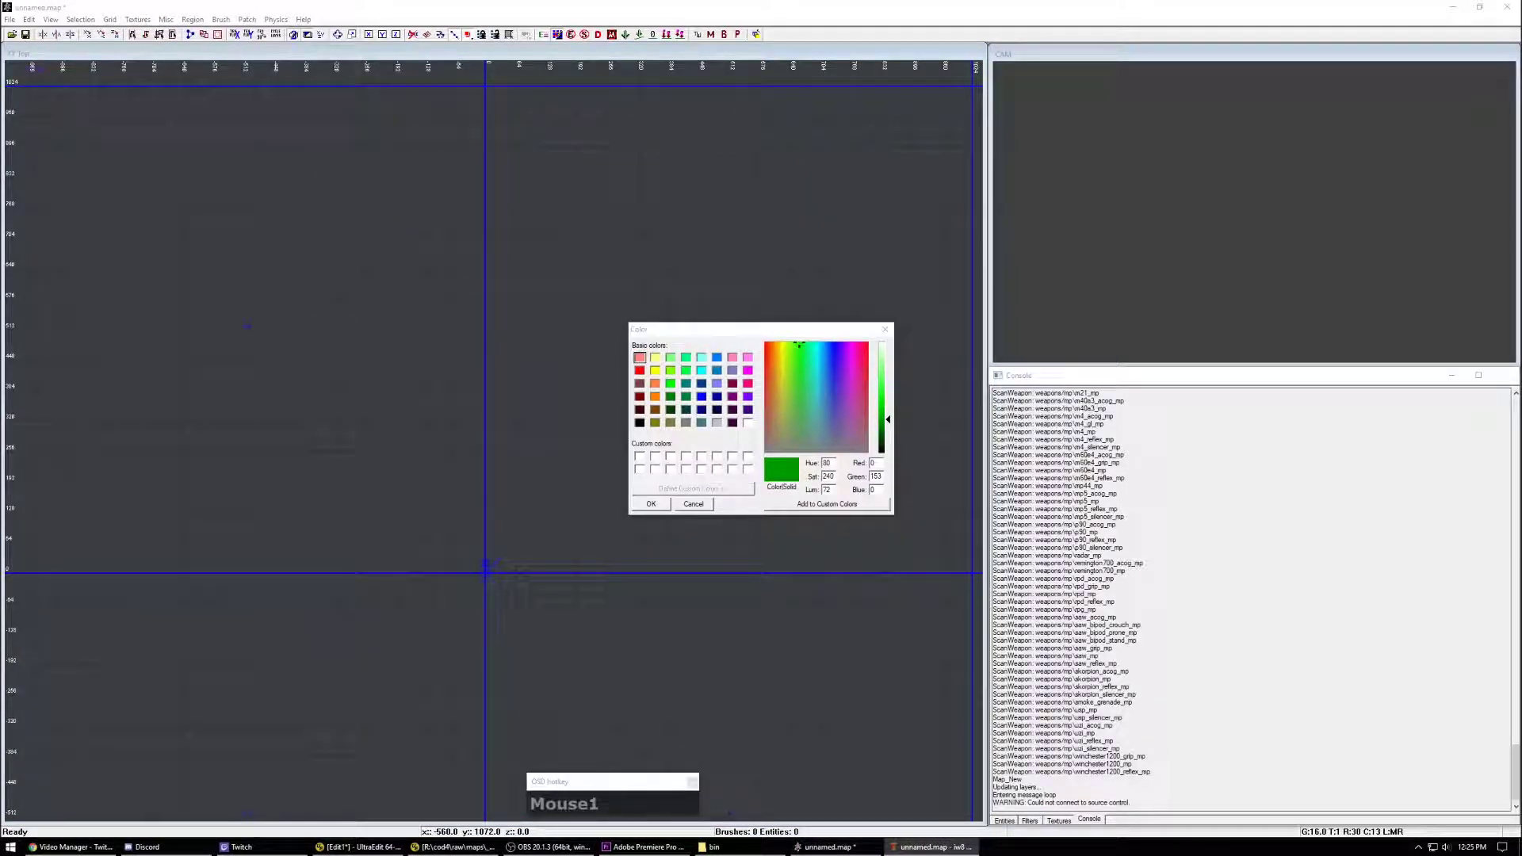
pyautogui.click(821, 465)
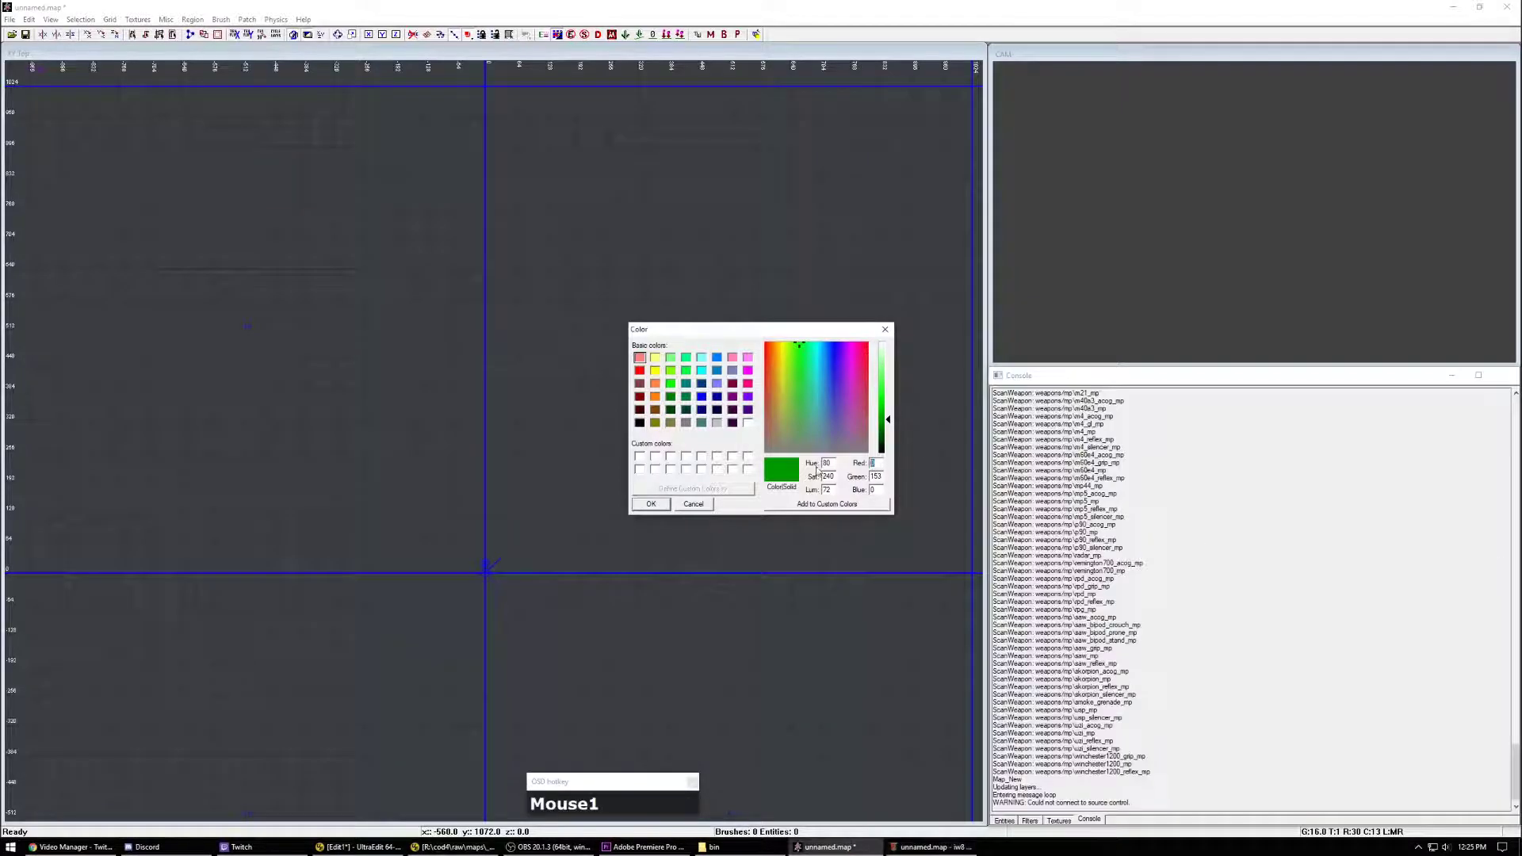
pyautogui.write('100')
pyautogui.press('Tab')
pyautogui.write('96')
pyautogui.press('Tab')
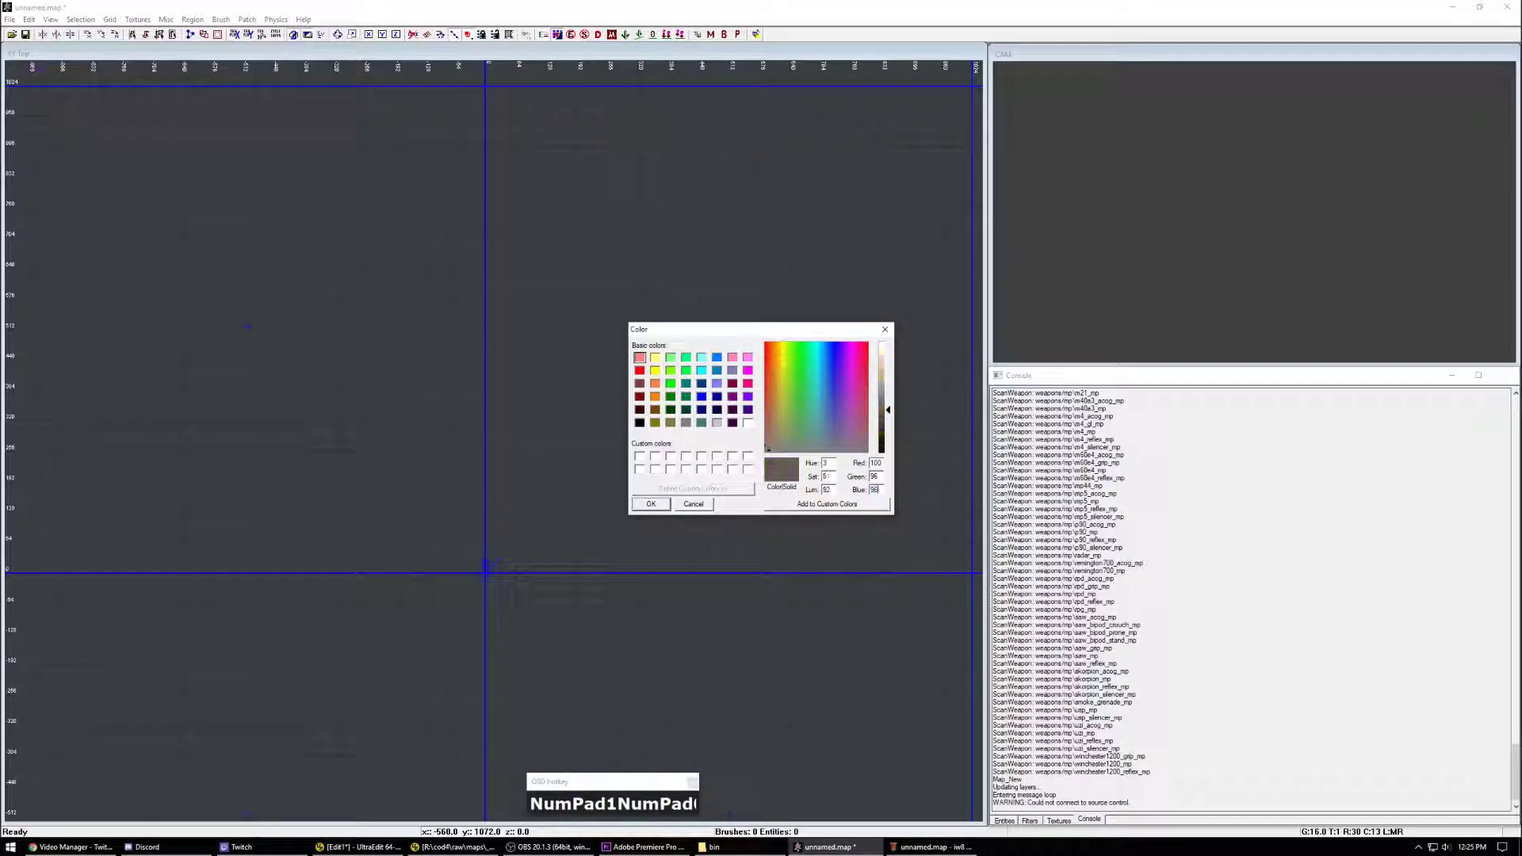
pyautogui.write('96')
pyautogui.click(651, 504)
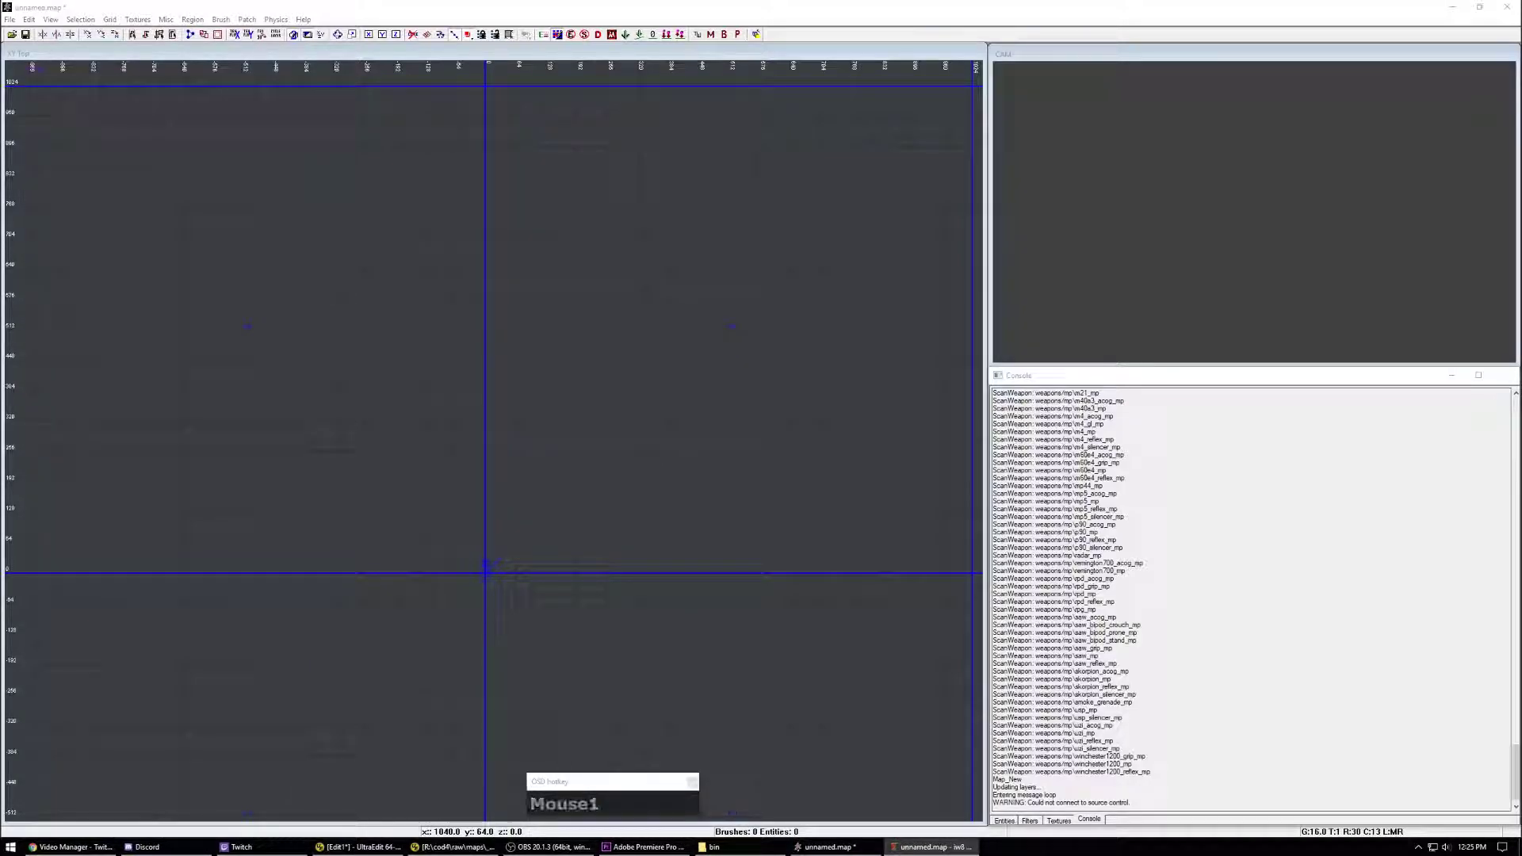
# Step: Set the weapon clip brush color to red 124, green 98, blue 98
pyautogui.click(166, 19)
pyautogui.moveTo(238, 46)
pyautogui.click(386, 190)
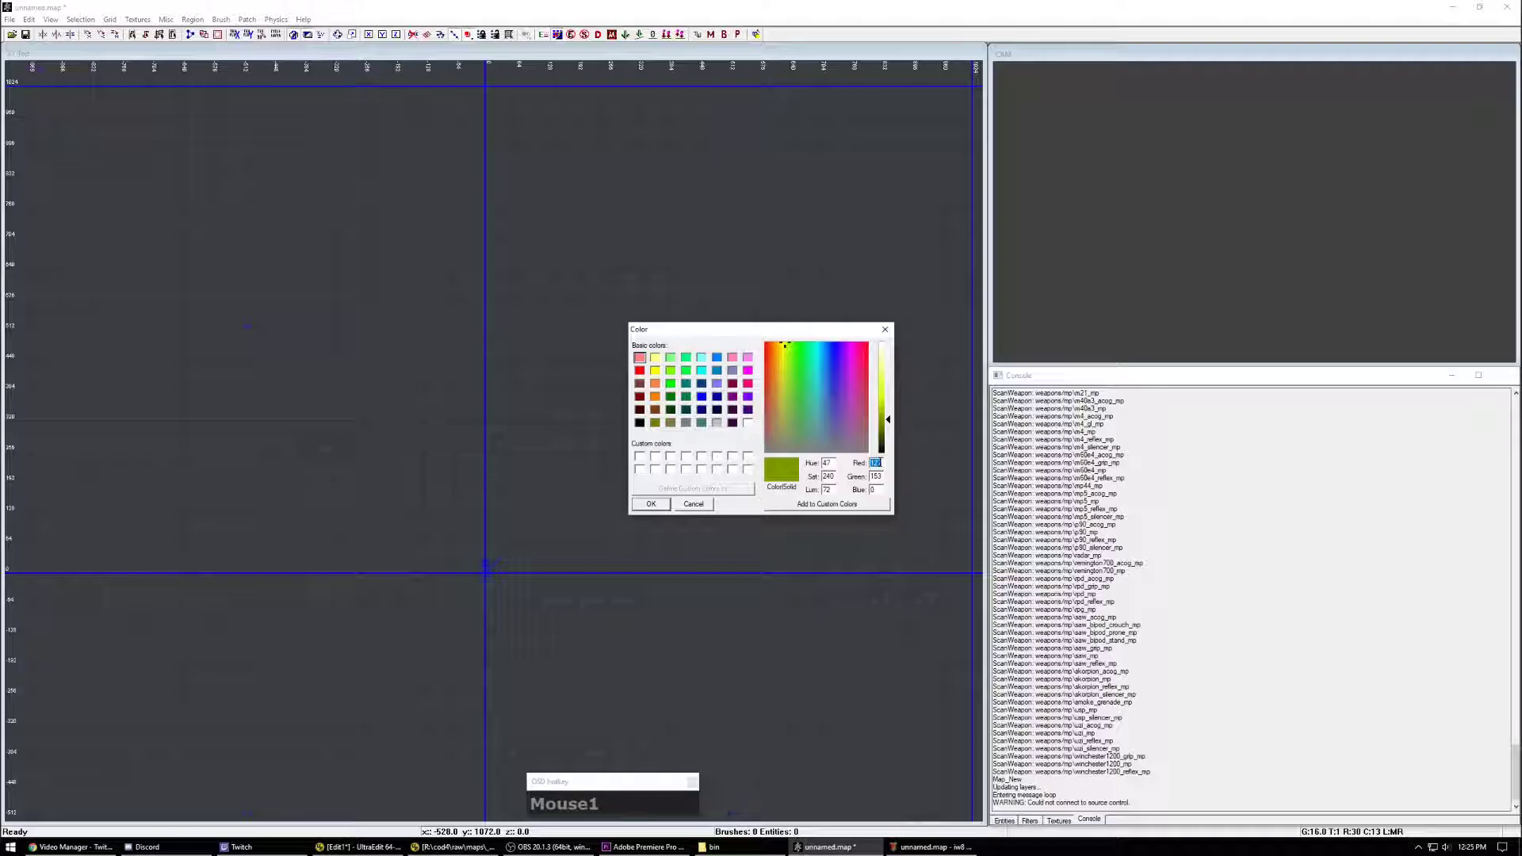
pyautogui.write('124')
pyautogui.press('Tab')
pyautogui.write('98')
pyautogui.press('Tab')
pyautogui.write('98')
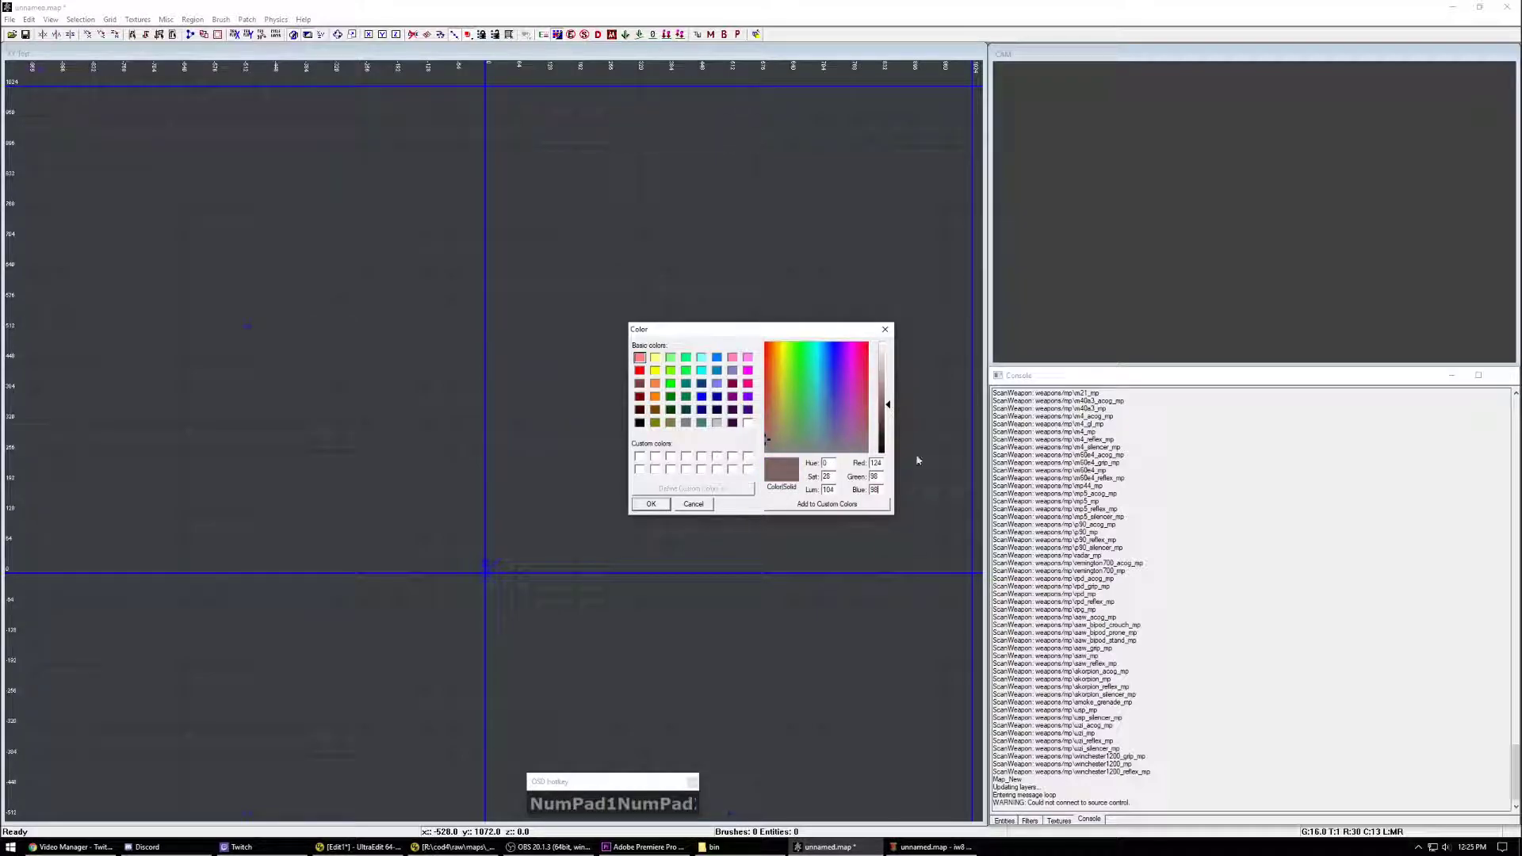
pyautogui.click(647, 504)
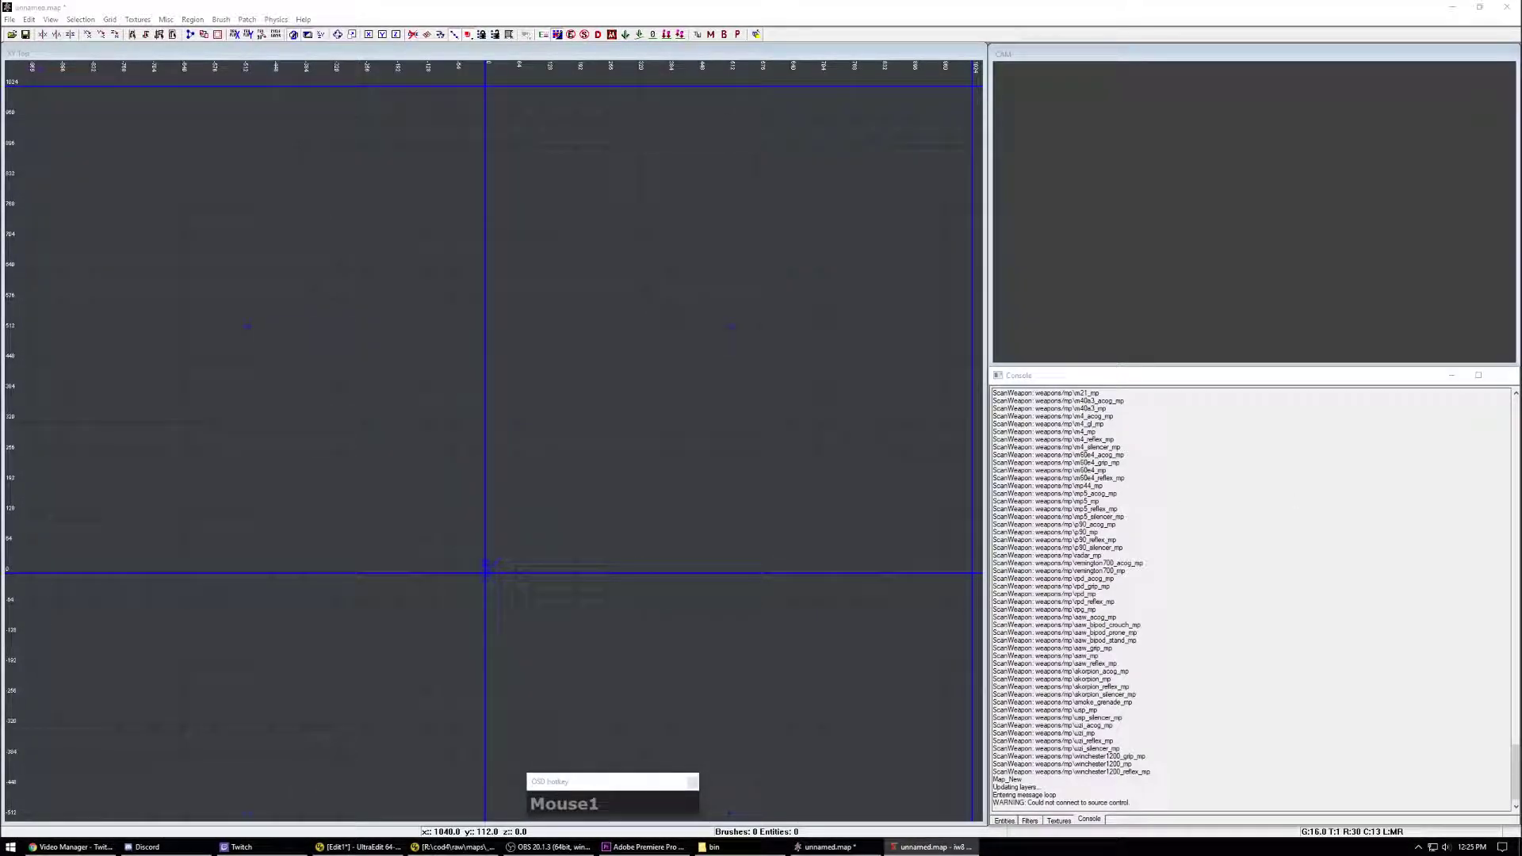
# Step: Set the selected brush color to yellow by giving it a green value of 226
pyautogui.click(714, 370)
pyautogui.click(166, 19)
pyautogui.moveTo(237, 46)
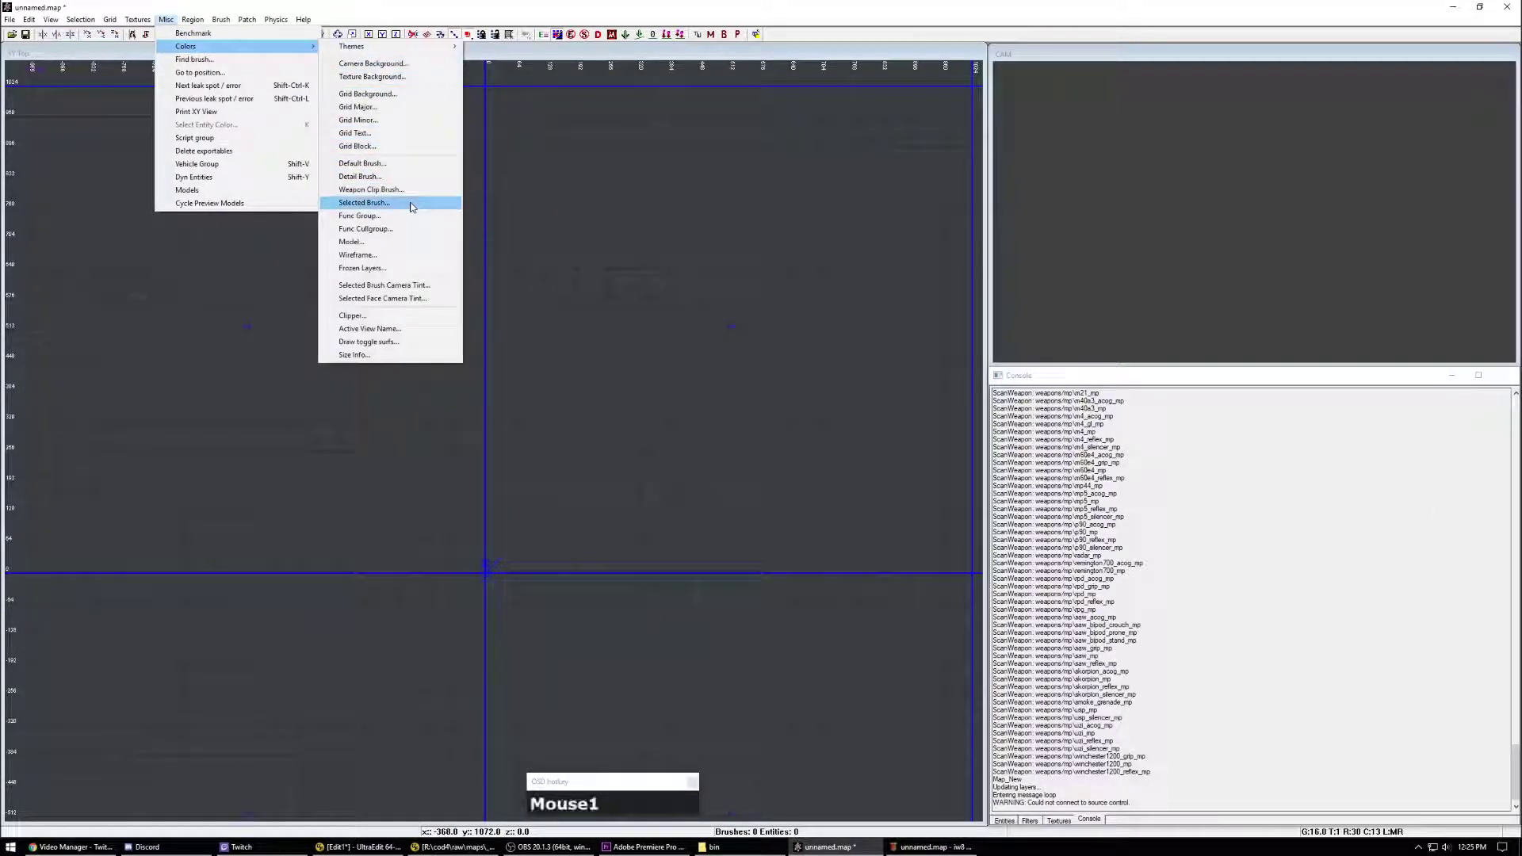
pyautogui.click(364, 202)
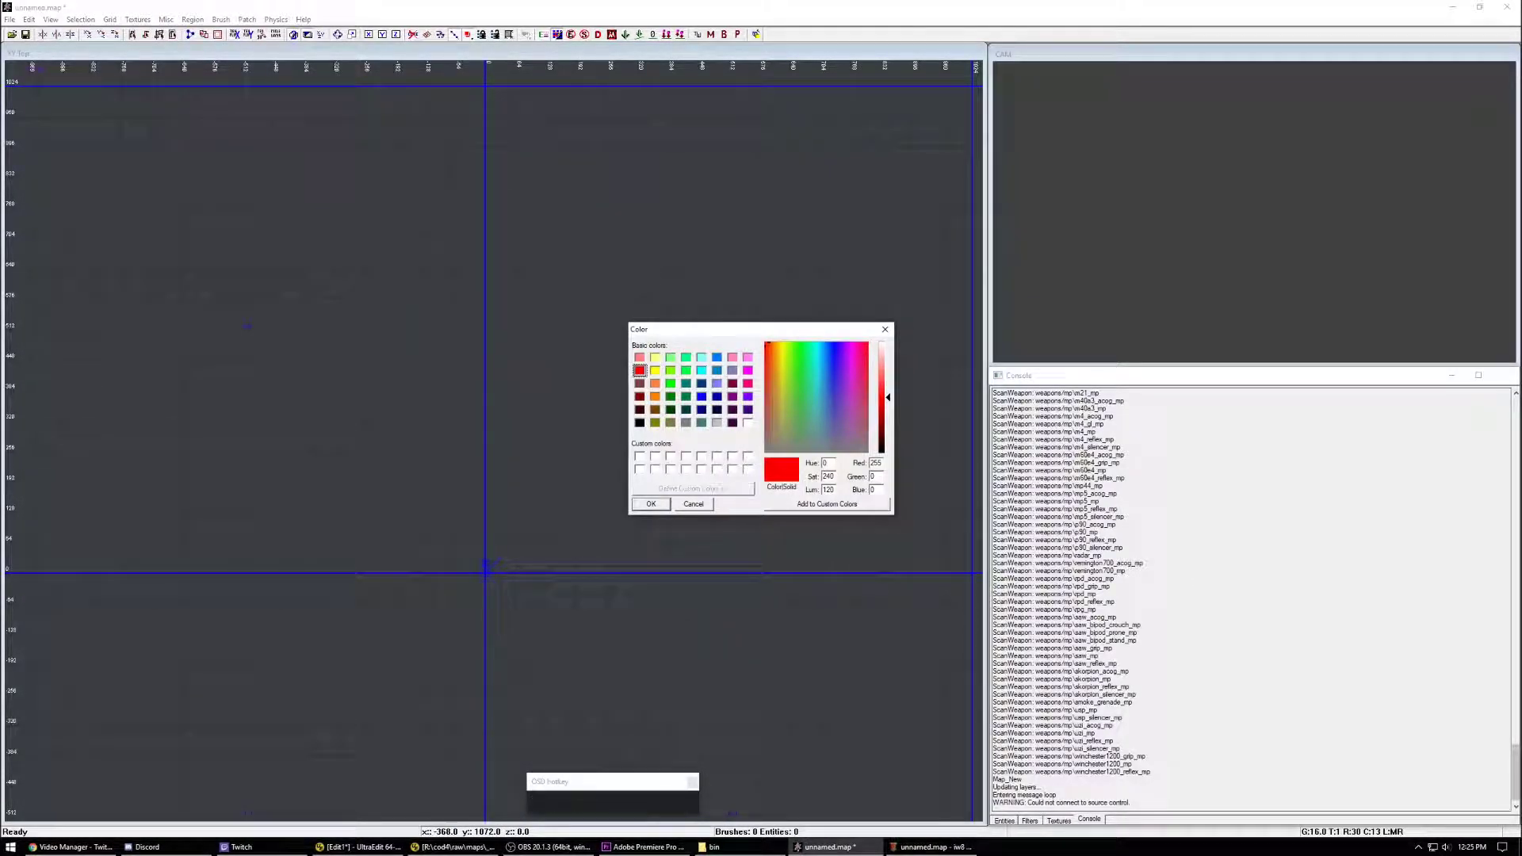
pyautogui.click(931, 846)
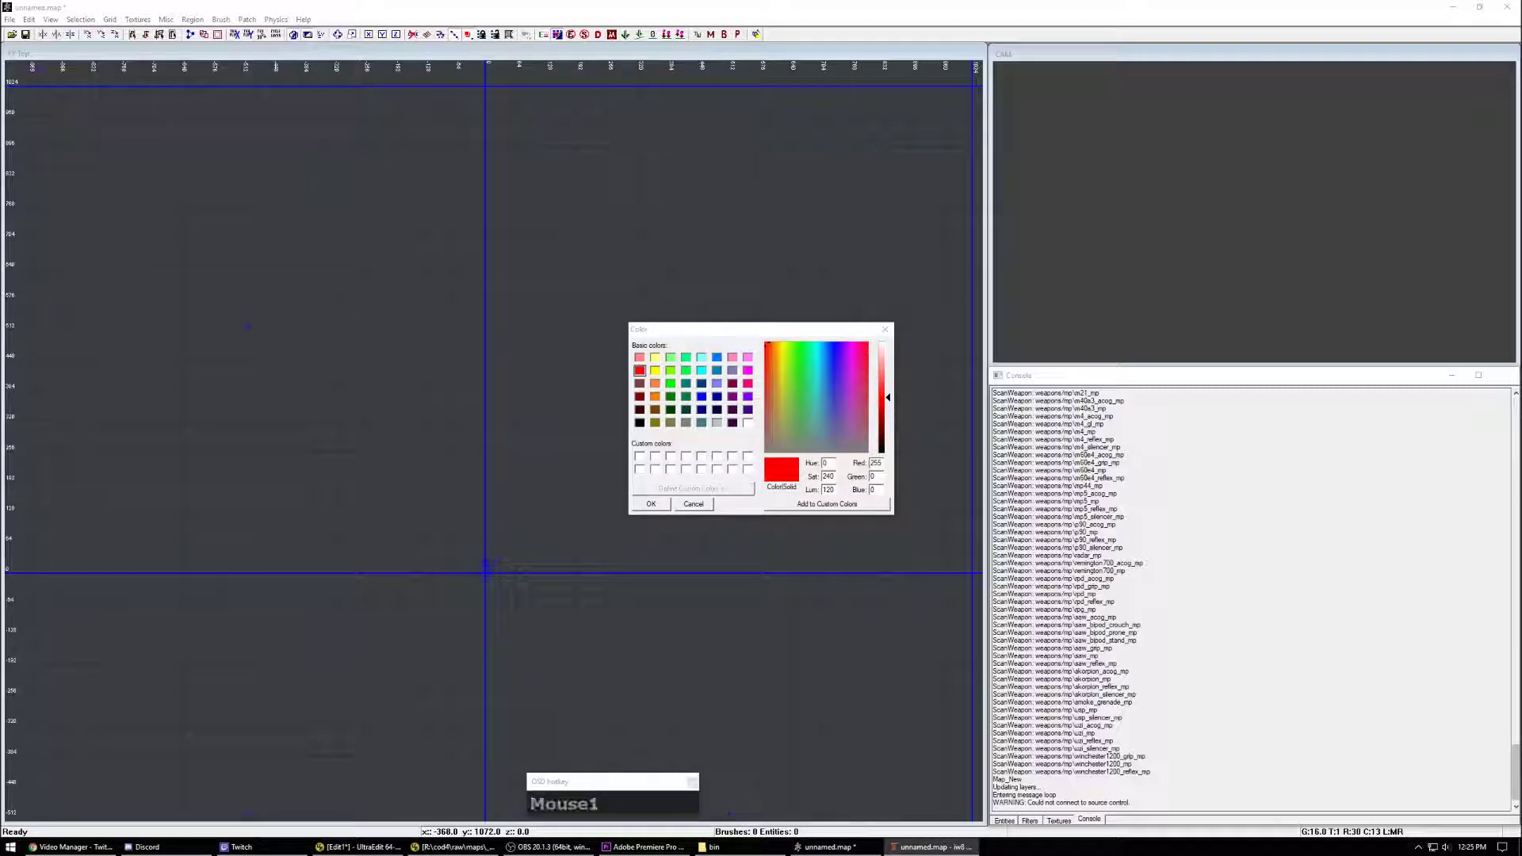
pyautogui.click(875, 477)
pyautogui.write('226')
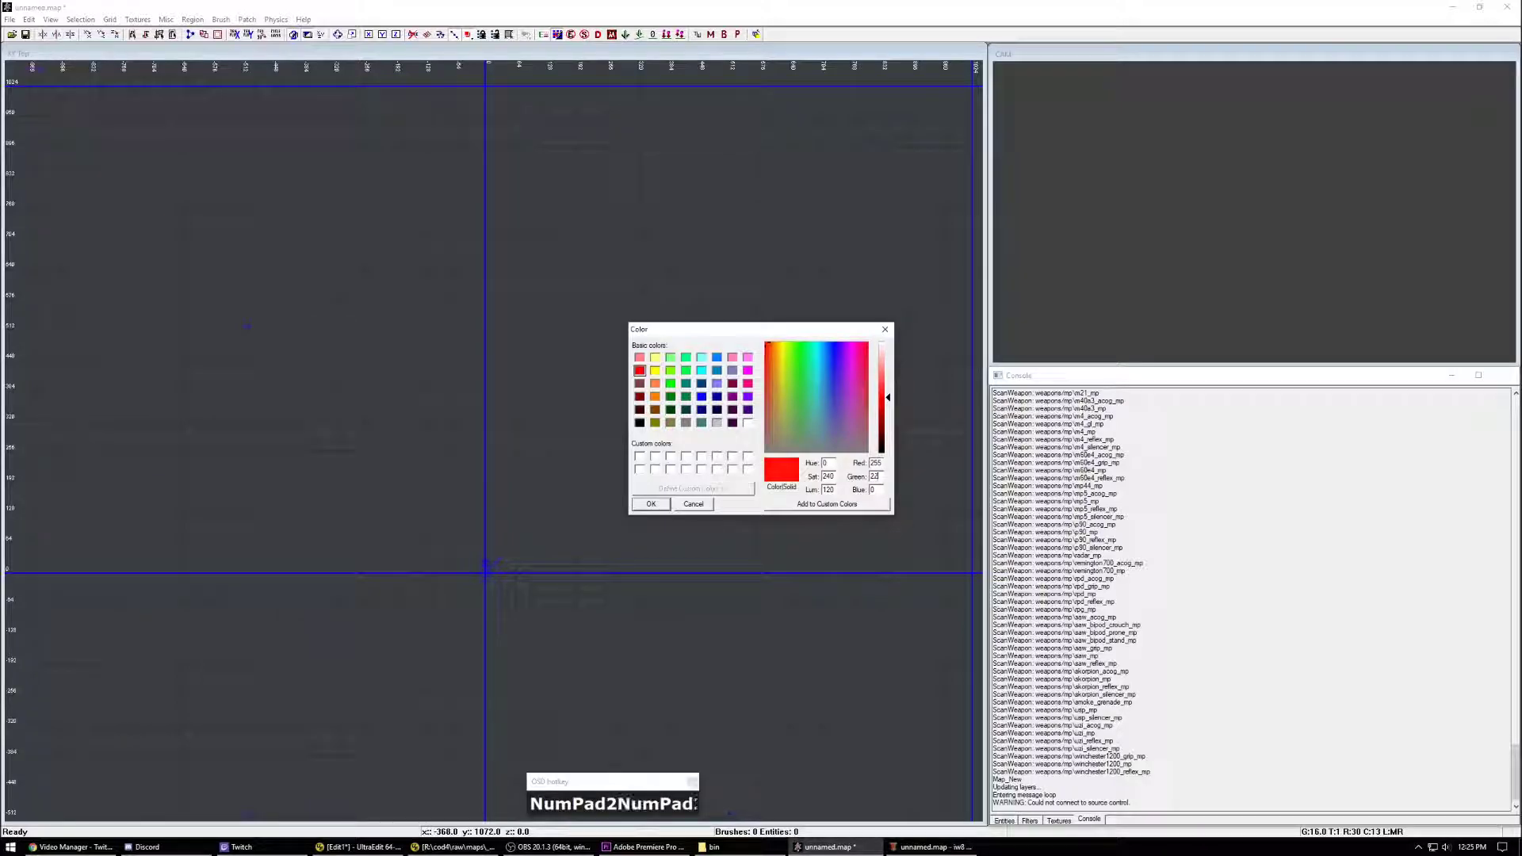
pyautogui.click(649, 505)
# Step: Set the Func Group color to dark gray with red 38, green 38, blue 38
pyautogui.click(932, 846)
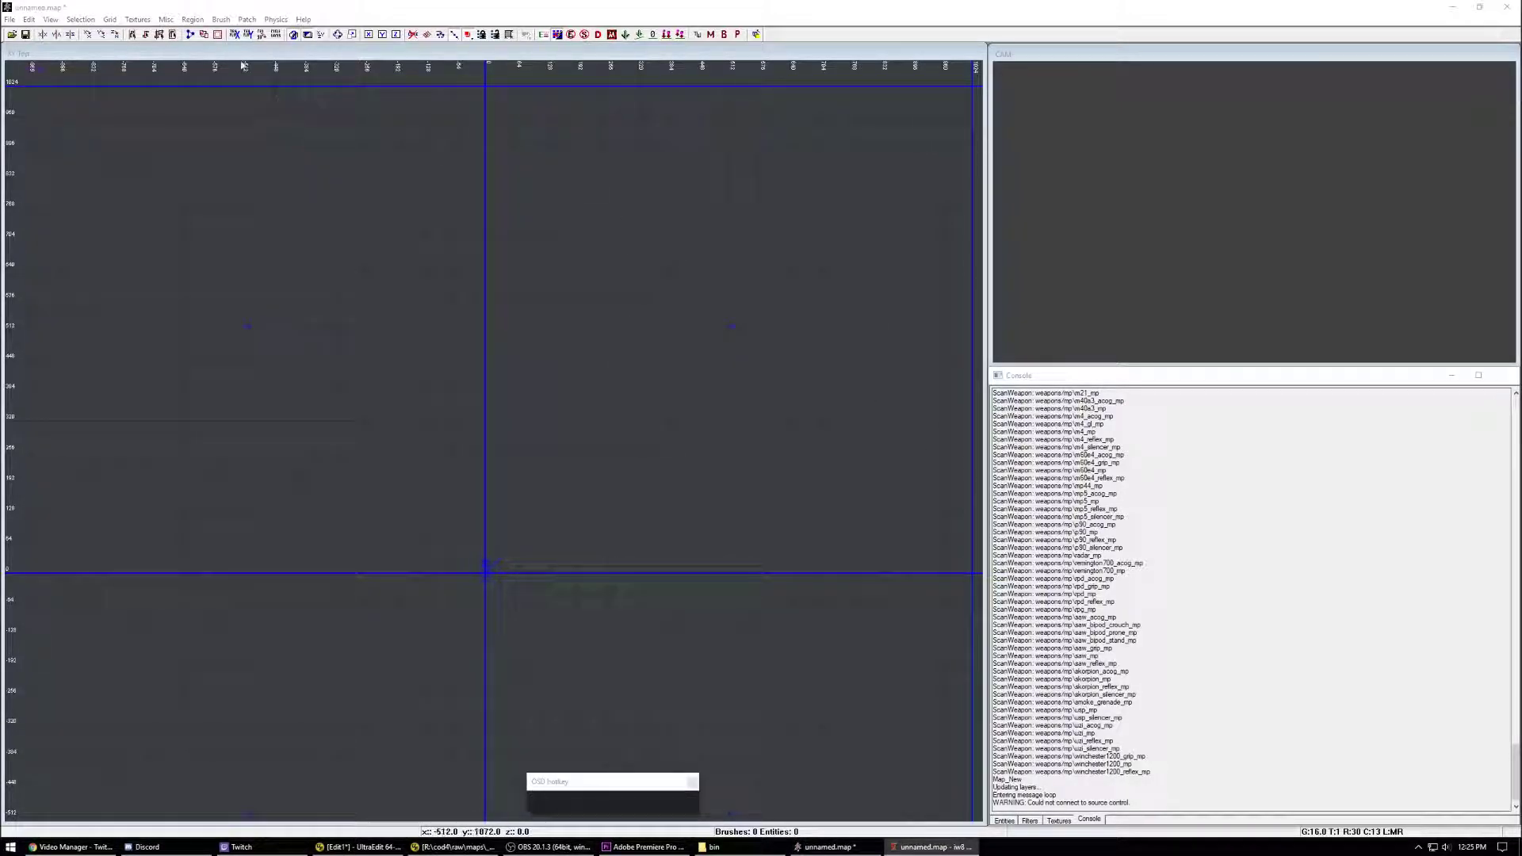
pyautogui.click(166, 19)
pyautogui.click(167, 19)
pyautogui.click(166, 19)
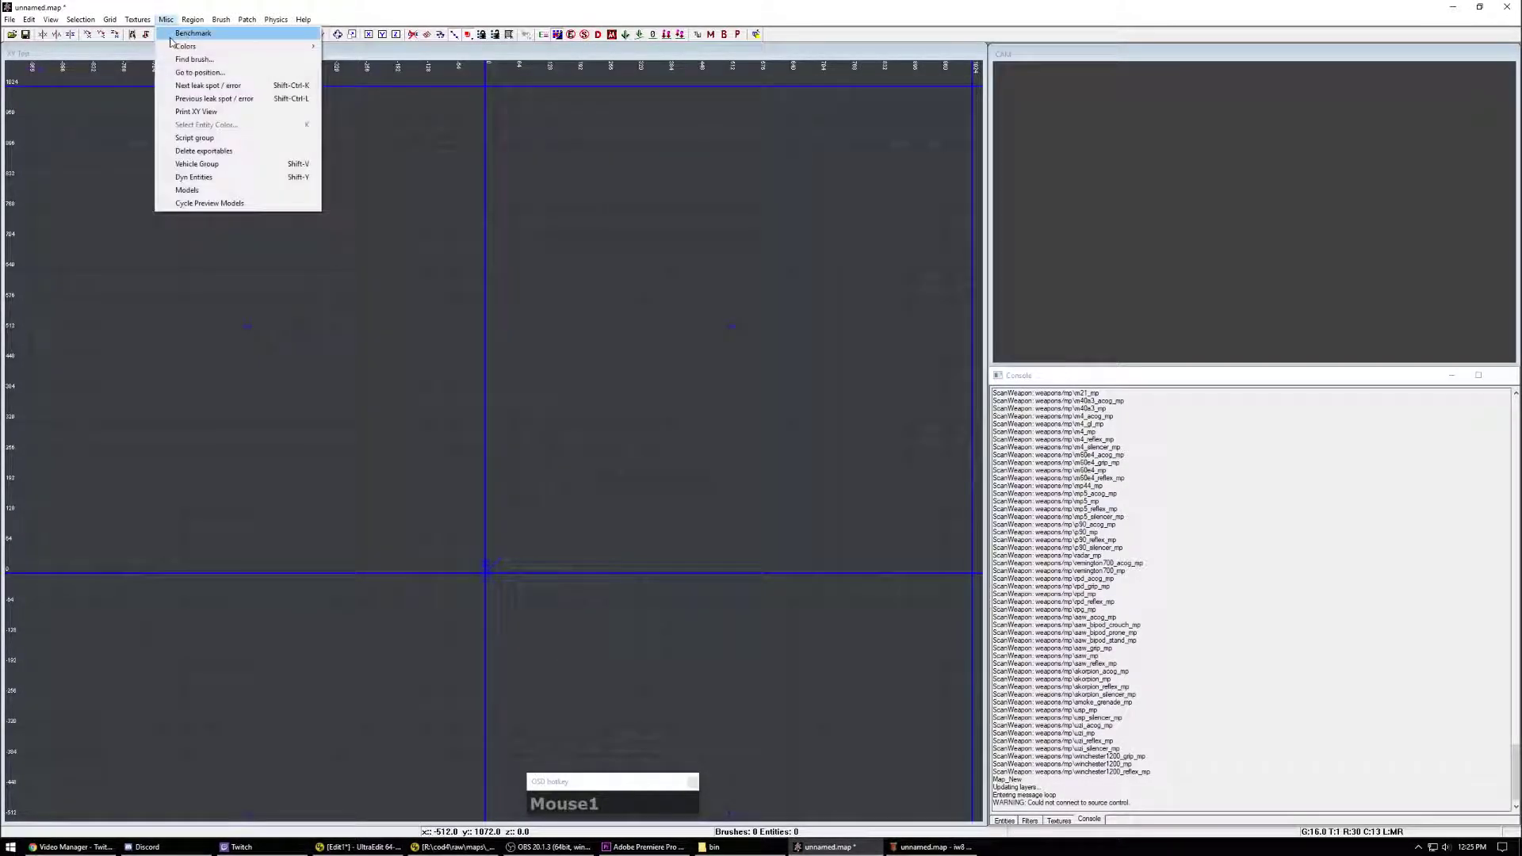
pyautogui.moveTo(261, 46)
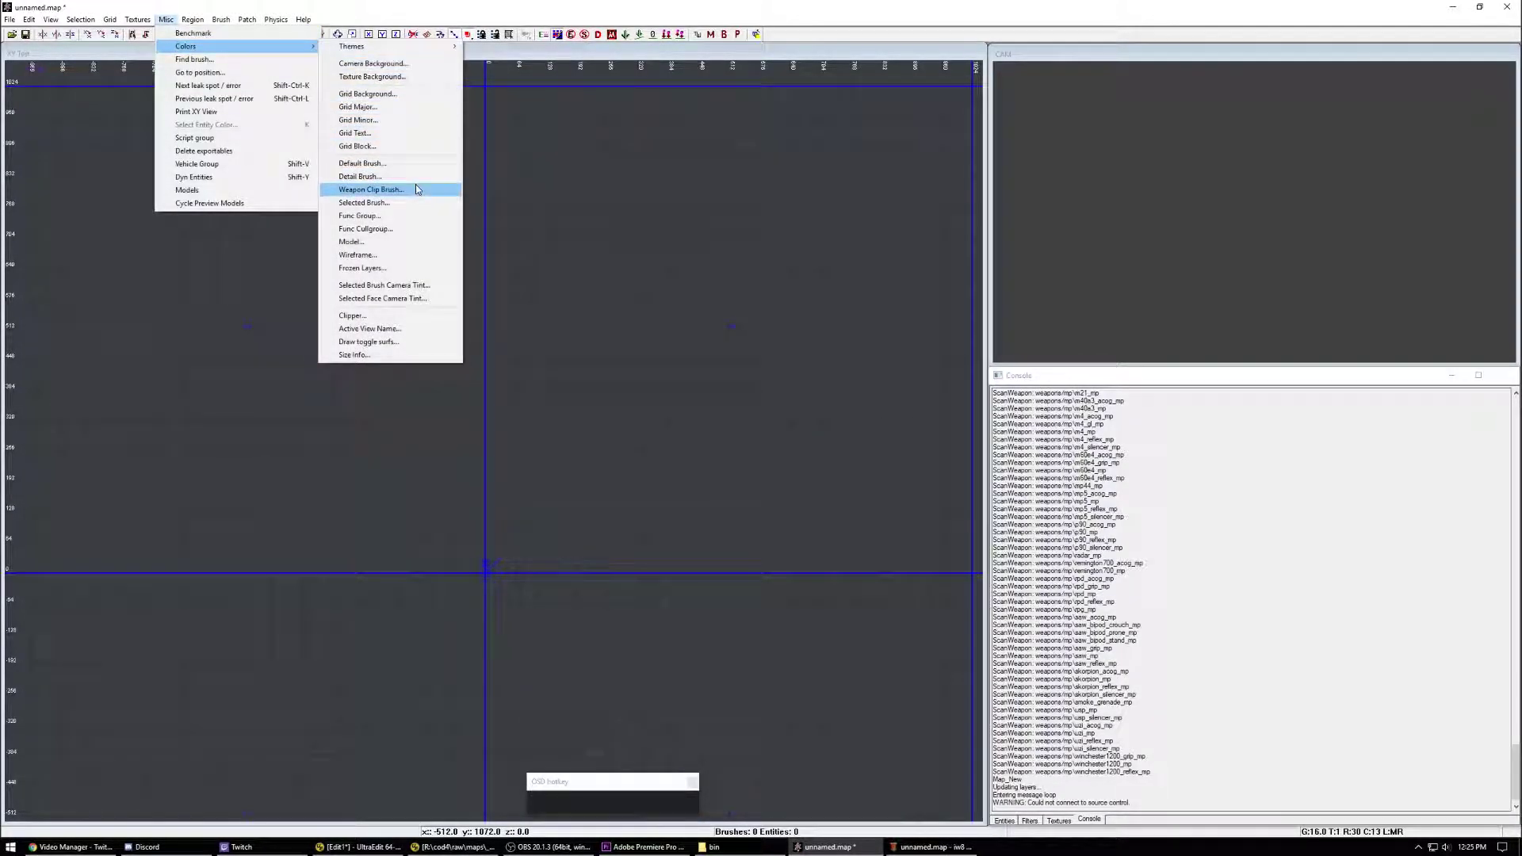
pyautogui.click(402, 225)
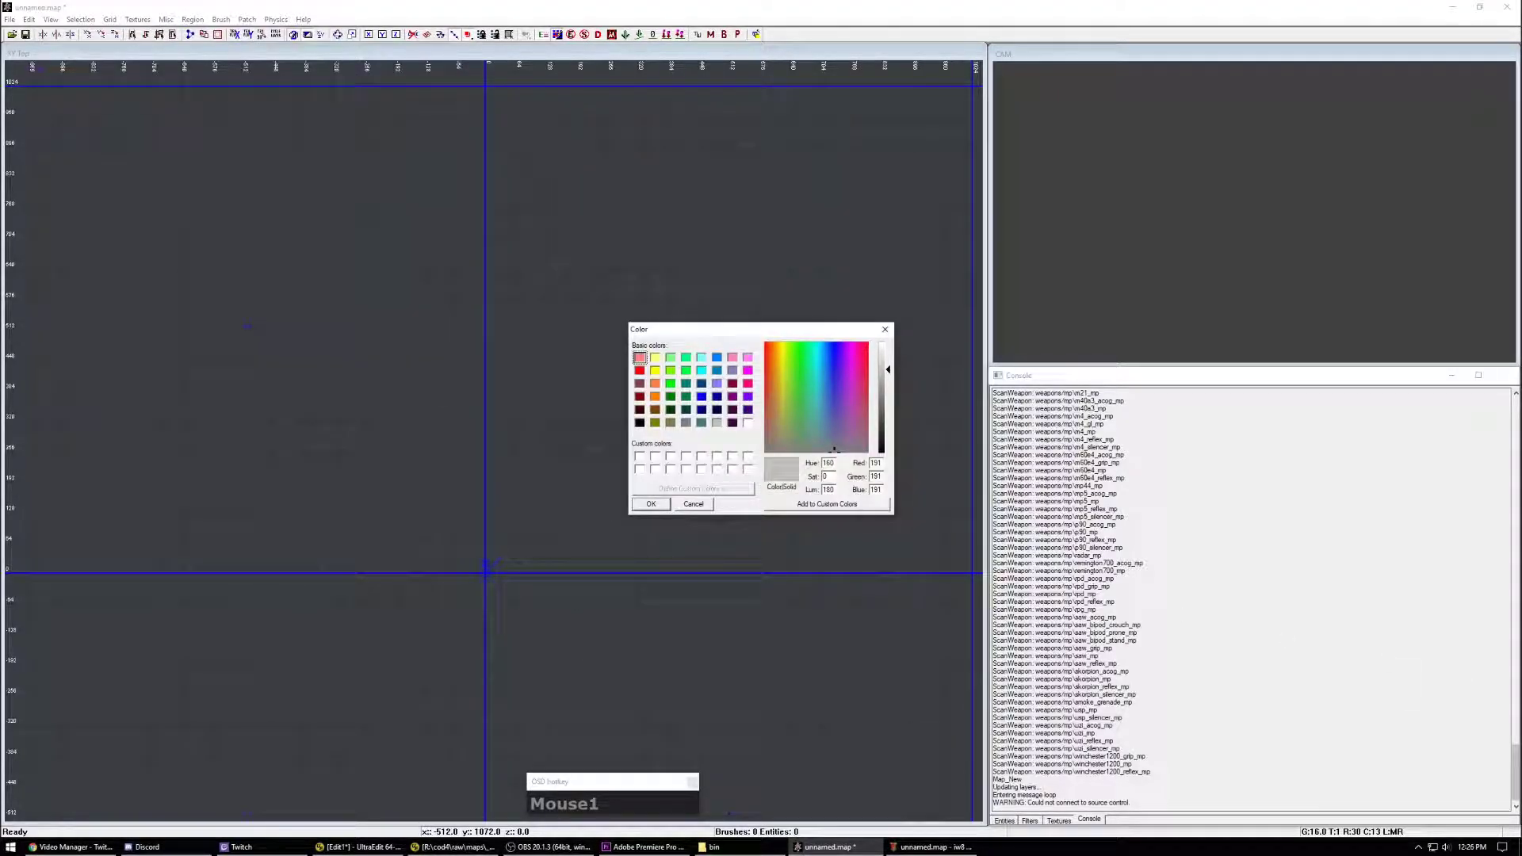
pyautogui.click(931, 847)
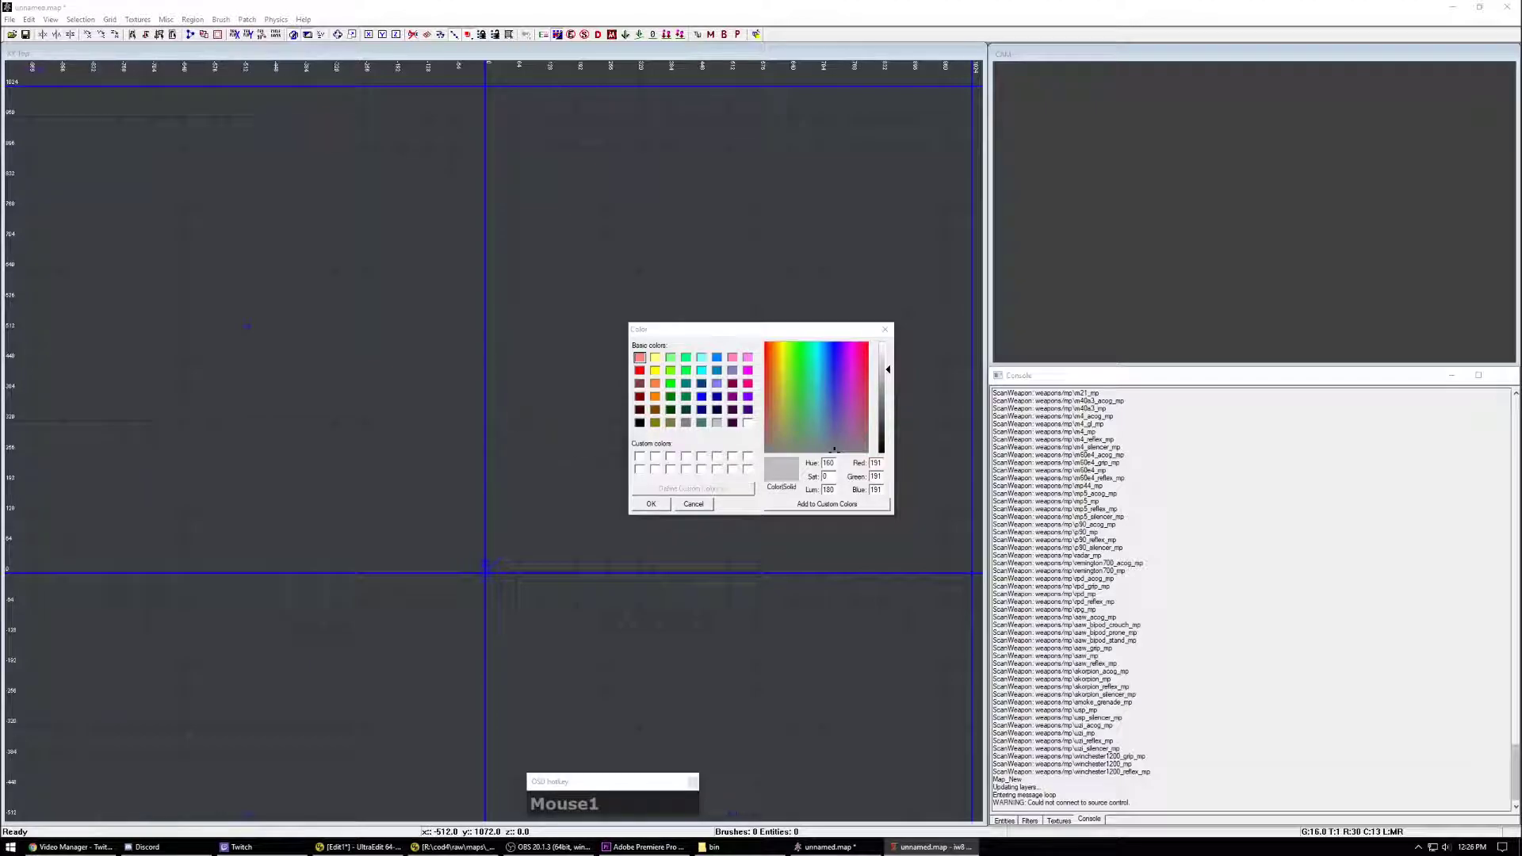
pyautogui.click(828, 846)
pyautogui.write('38')
pyautogui.press('Tab')
pyautogui.write('38')
pyautogui.press('Tab')
pyautogui.write('38')
pyautogui.click(651, 507)
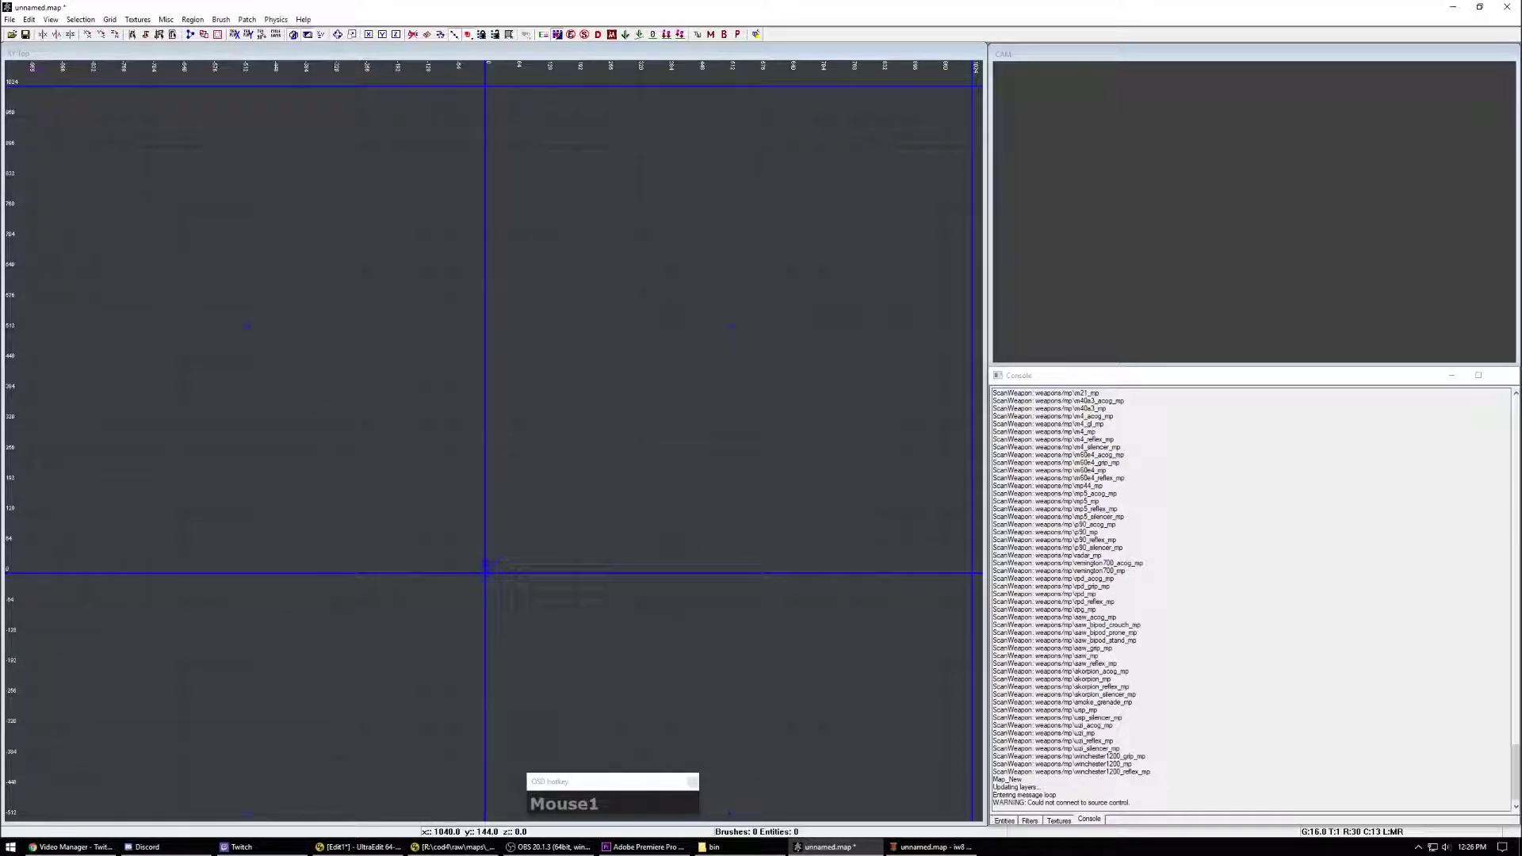
# Step: Set the Func Cullgroup color to red 38, green 38, blue 38
pyautogui.click(166, 19)
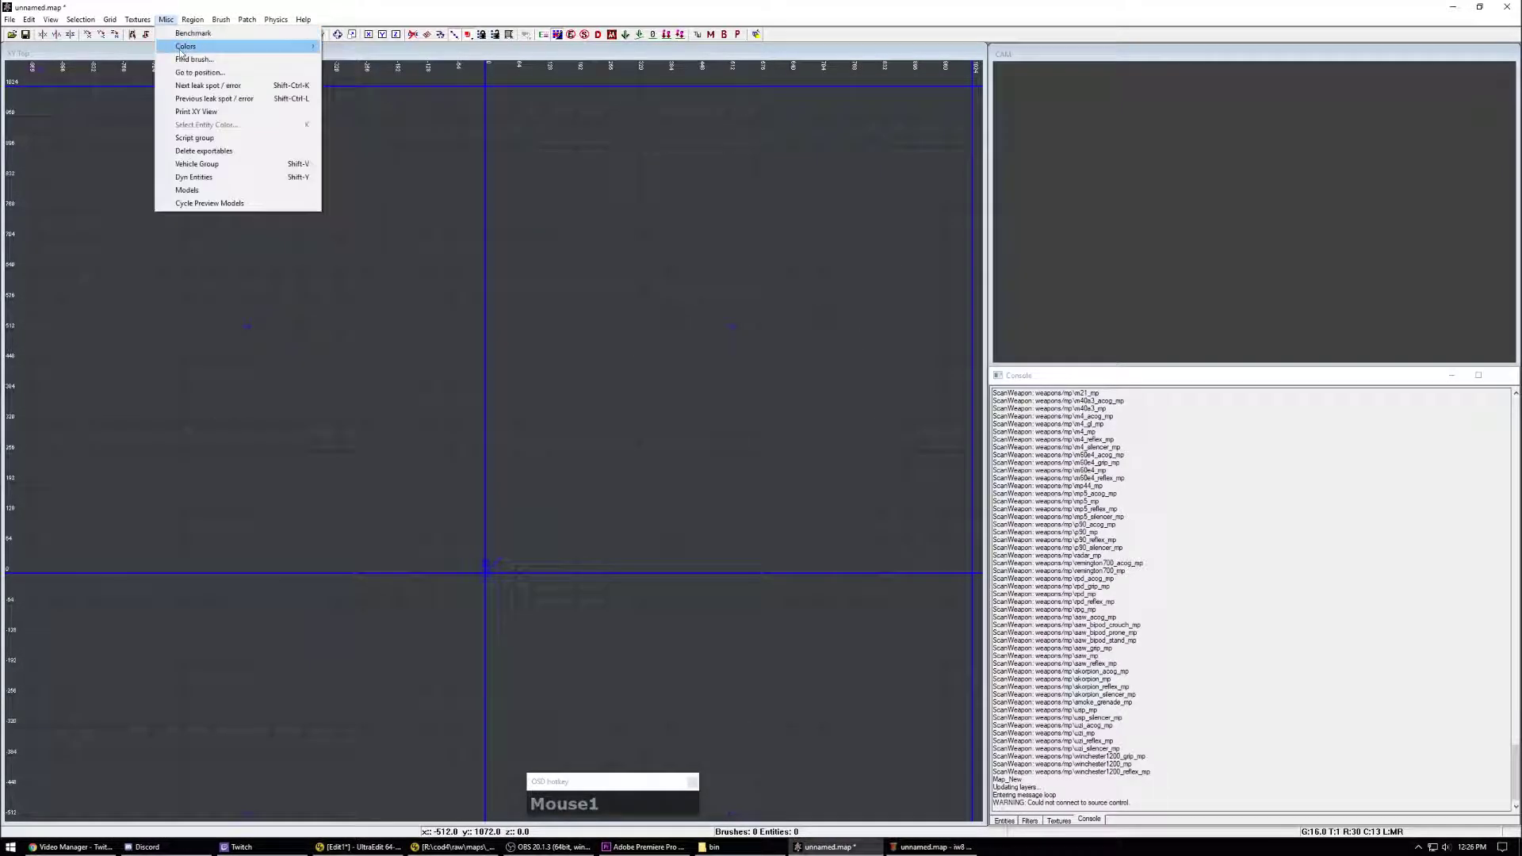
pyautogui.moveTo(186, 46)
pyautogui.click(365, 228)
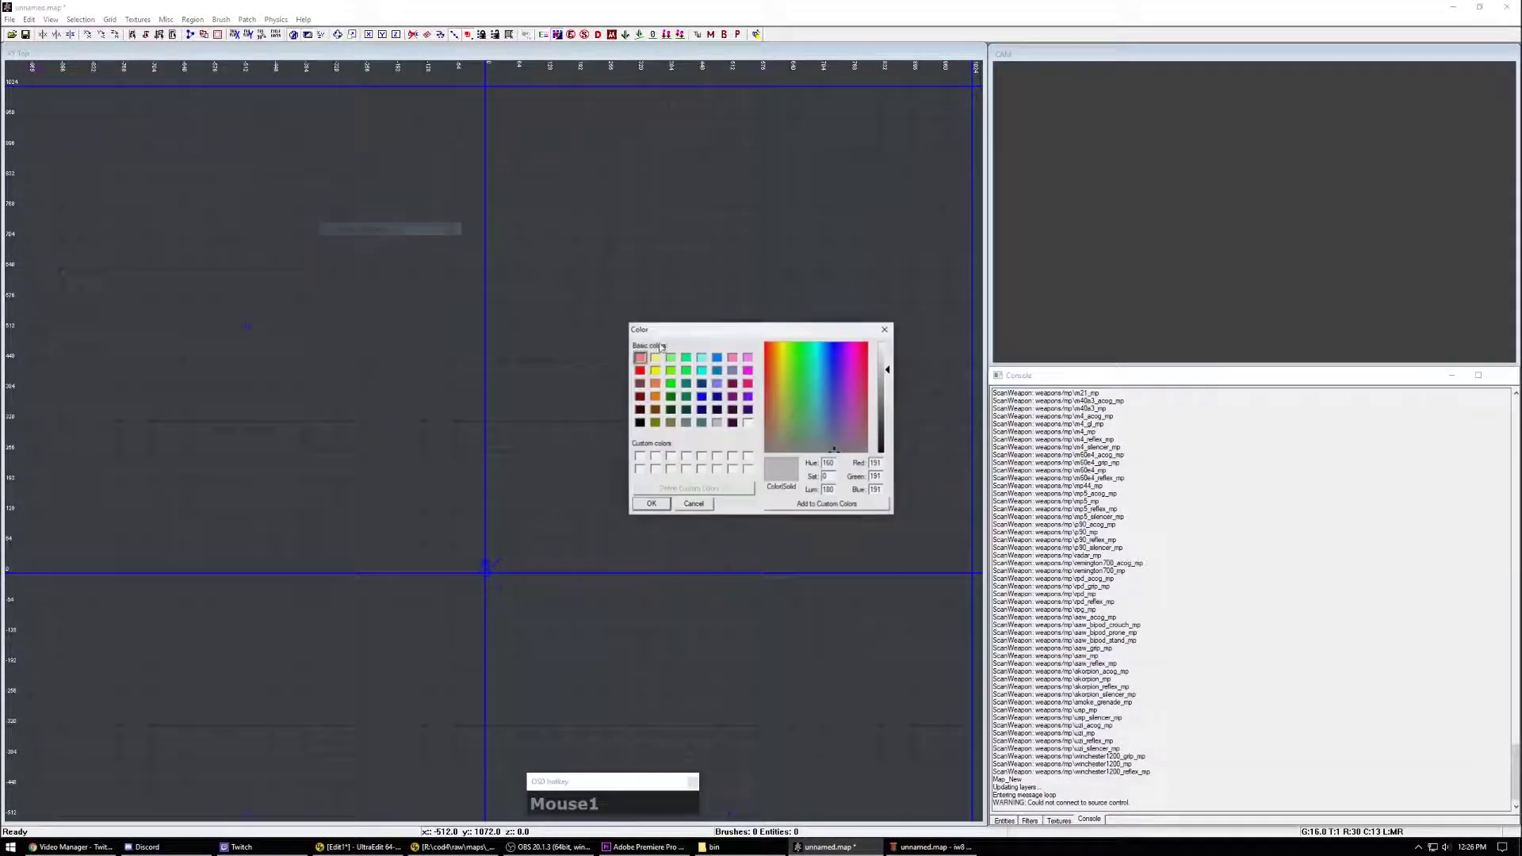
pyautogui.doubleClick(876, 463)
pyautogui.write('8')
pyautogui.press('Tab')
pyautogui.write('38')
pyautogui.press('Tab')
pyautogui.write('38')
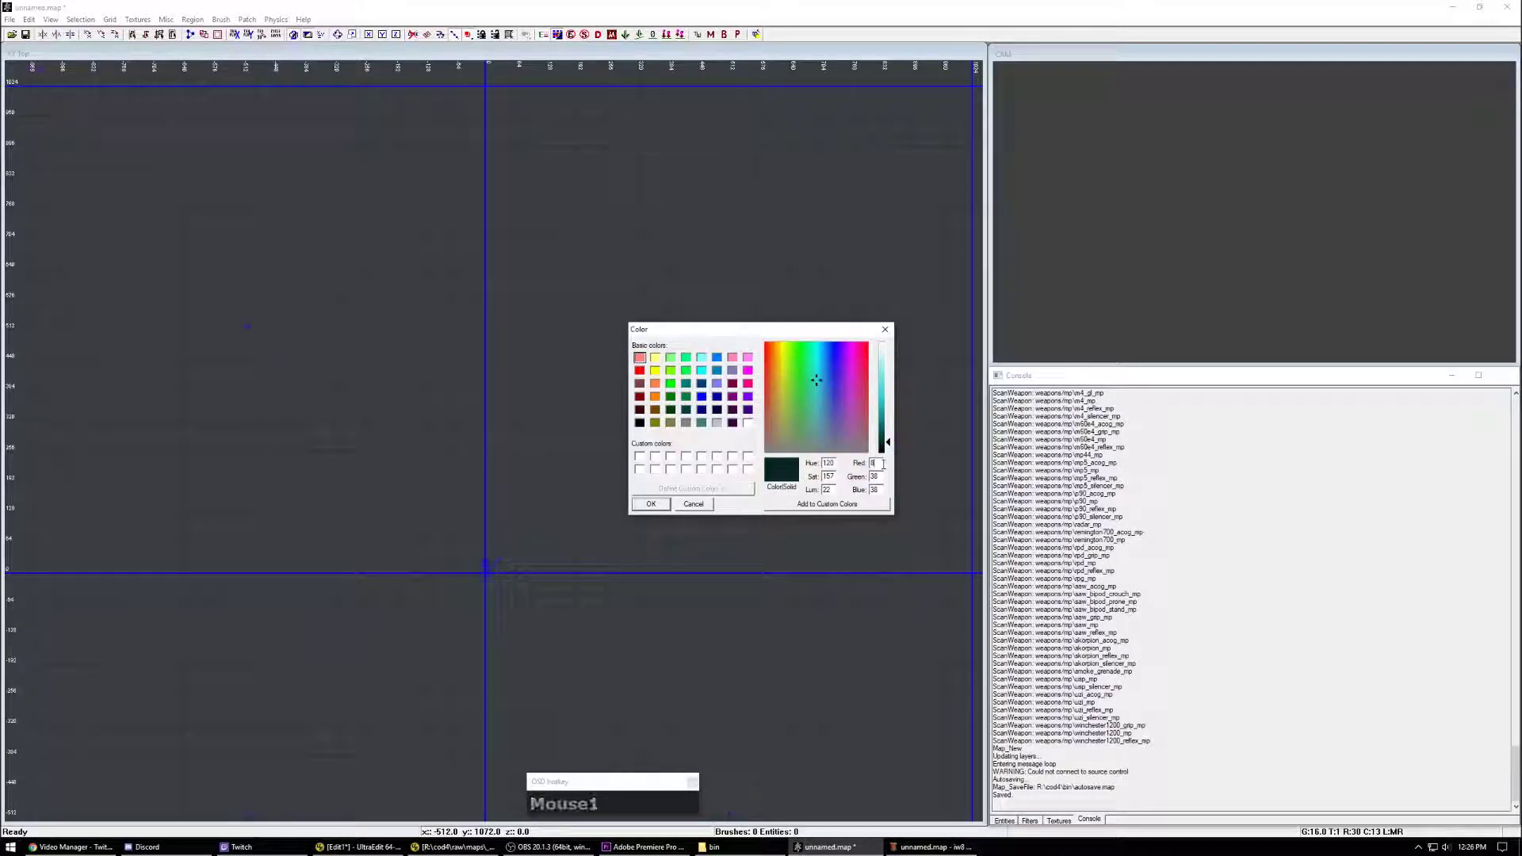
pyautogui.write('3')
pyautogui.click(651, 505)
# Step: Change a numeric setting in the preferences to 10 and accept the change
pyautogui.moveTo(479, 446); pyautogui.dragTo(526, 437, button='right')
pyautogui.press('p')
pyautogui.click(780, 557)
pyautogui.write('10')
pyautogui.click(845, 575)
pyautogui.moveTo(652, 444); pyautogui.dragTo(663, 475, button='right')
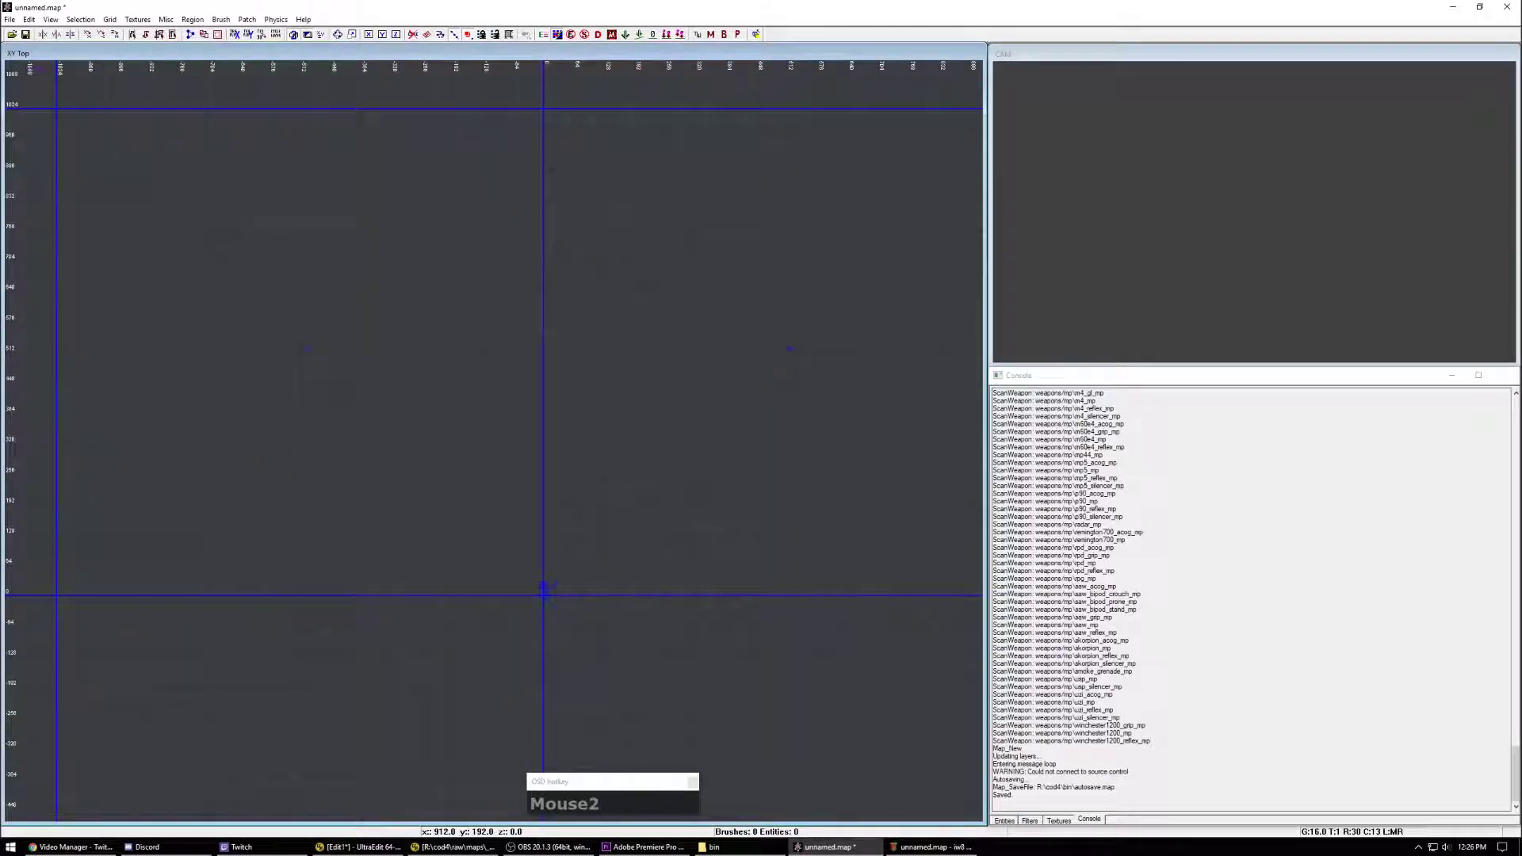
pyautogui.click(166, 19)
pyautogui.moveTo(238, 46)
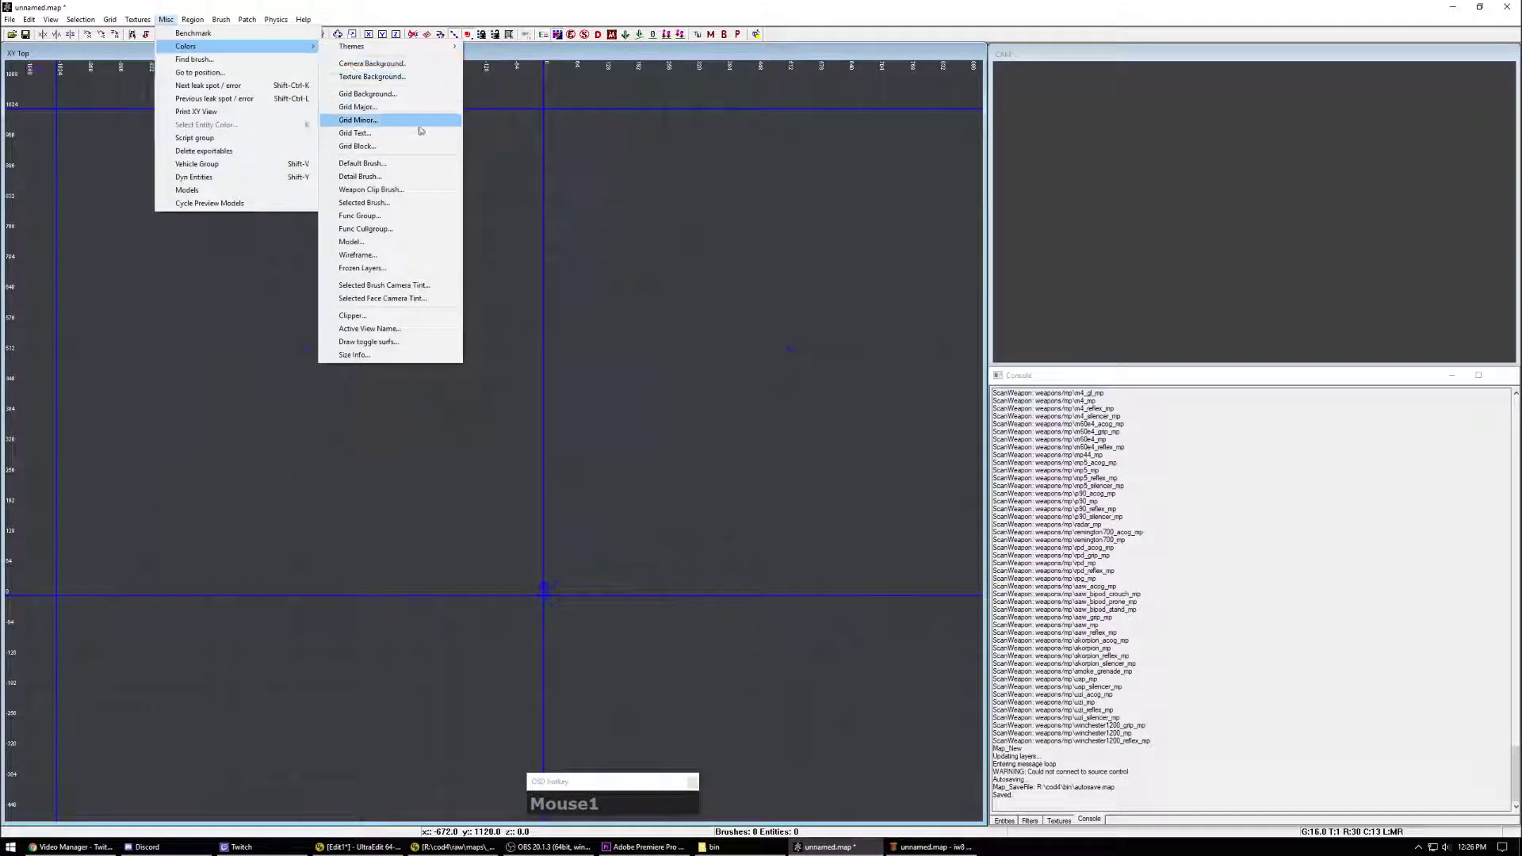
pyautogui.moveTo(593, 517); pyautogui.dragTo(583, 506, button='right')
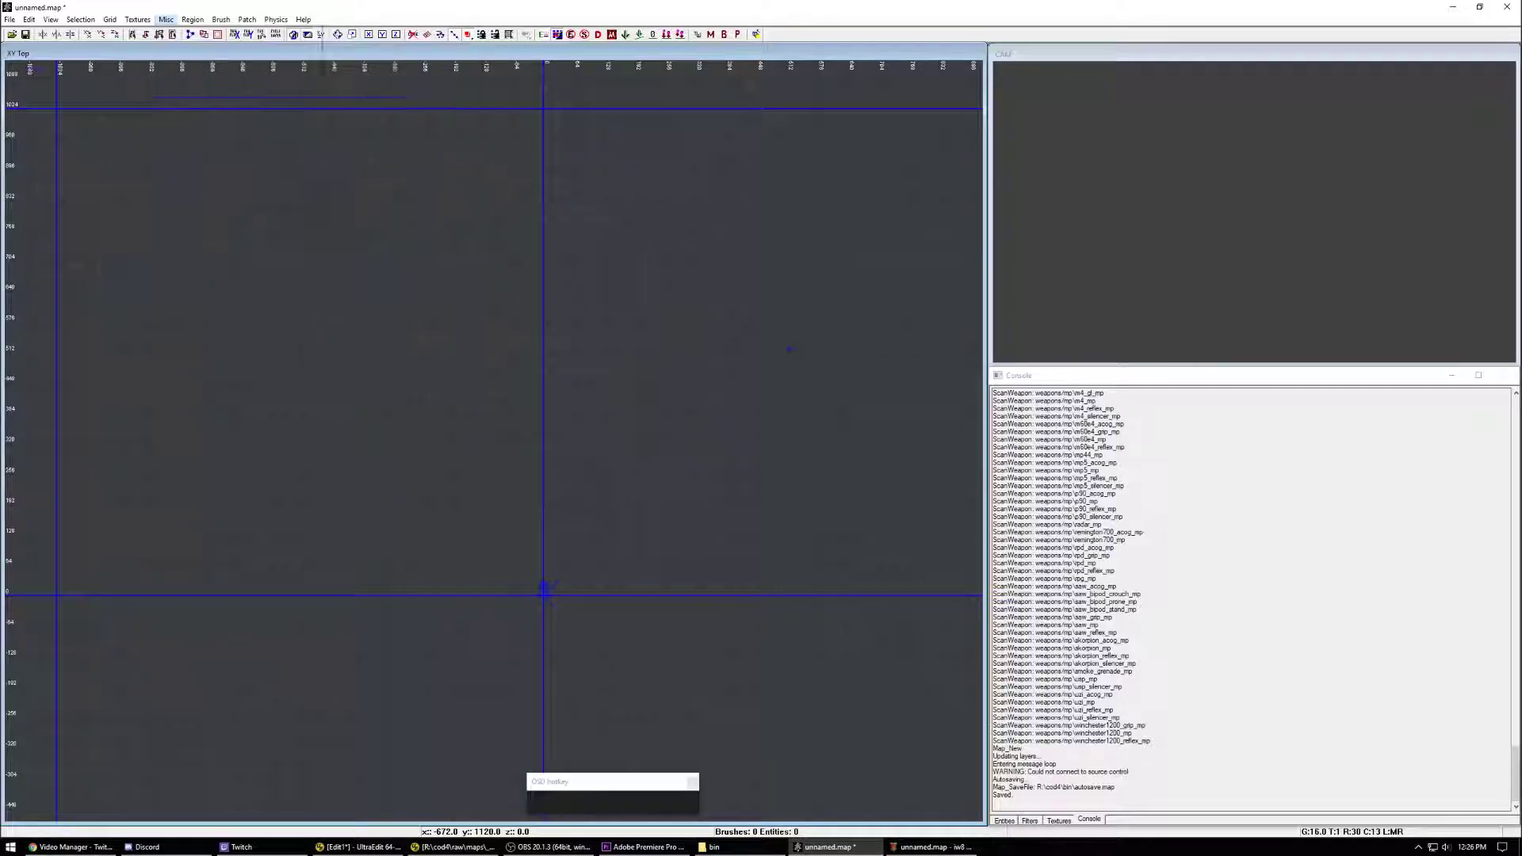
pyautogui.scroll(-1, 582, 506)
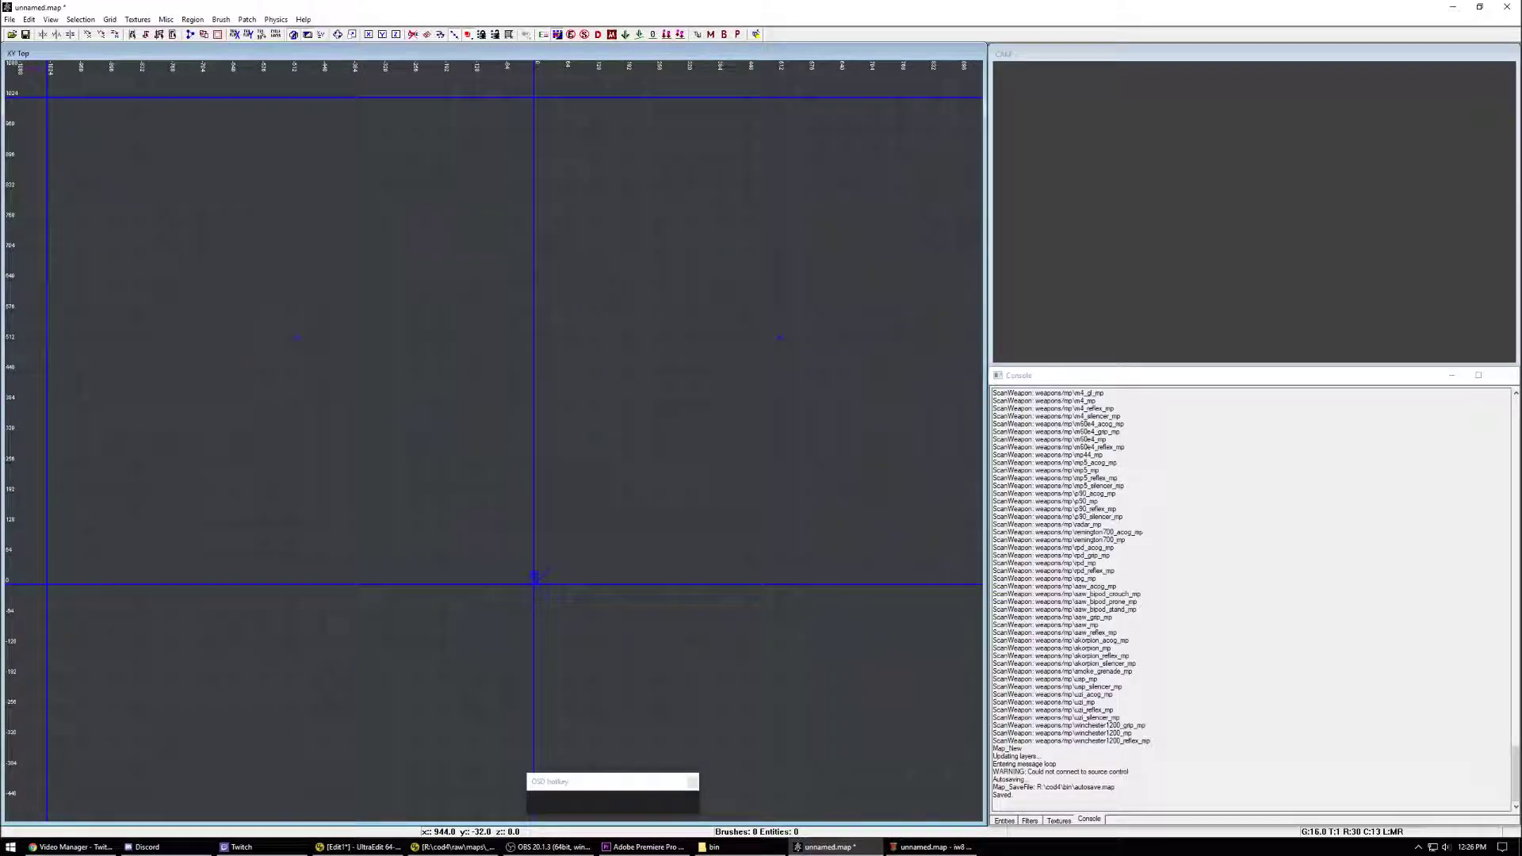
pyautogui.click(1189, 339)
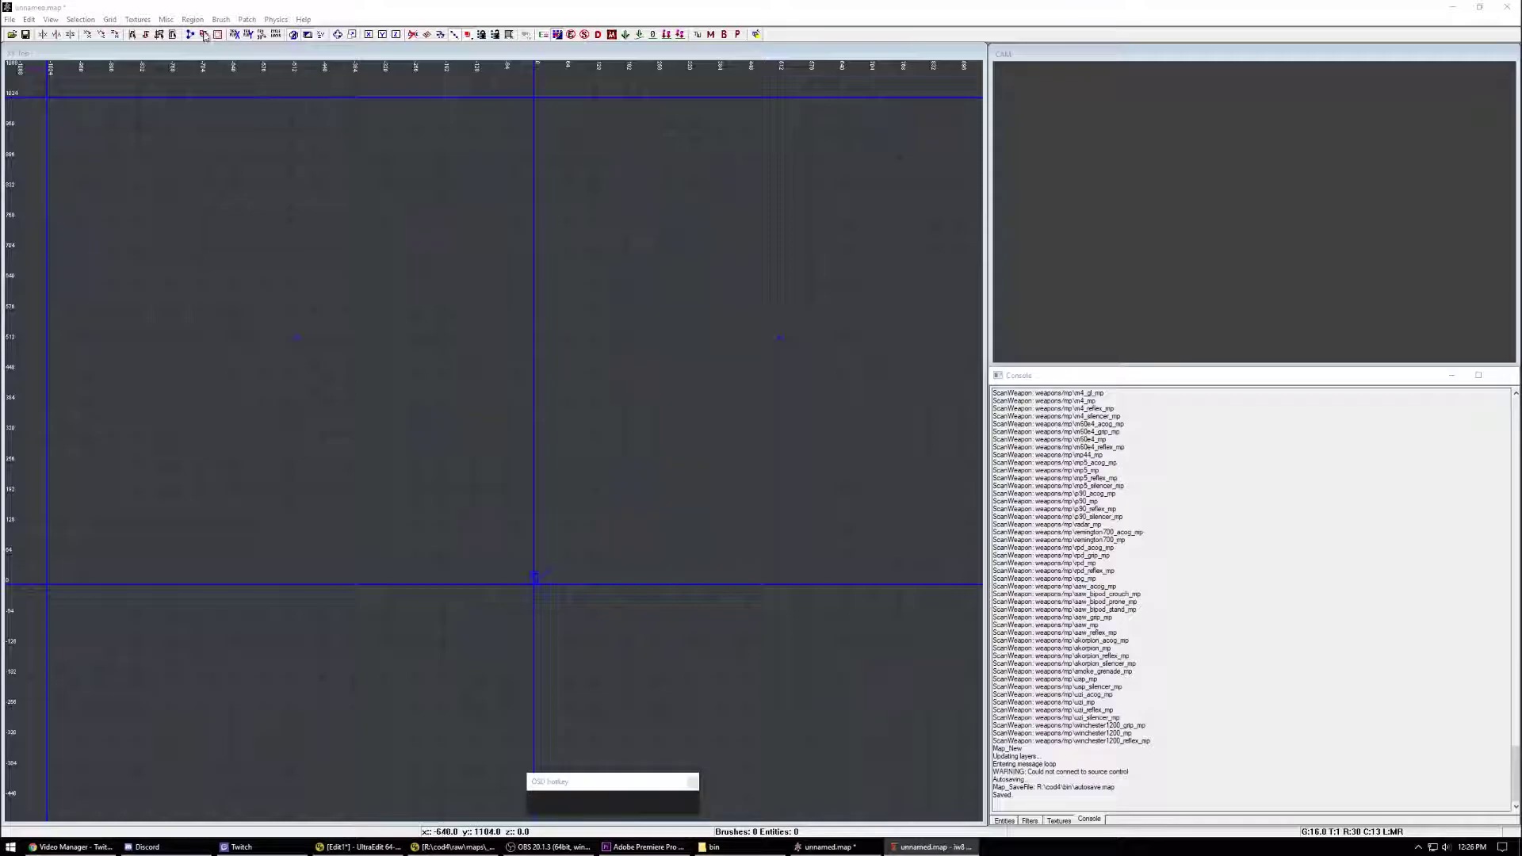
# Step: Set the model color to red 140, green 147, blue 68
pyautogui.click(166, 19)
pyautogui.click(186, 46)
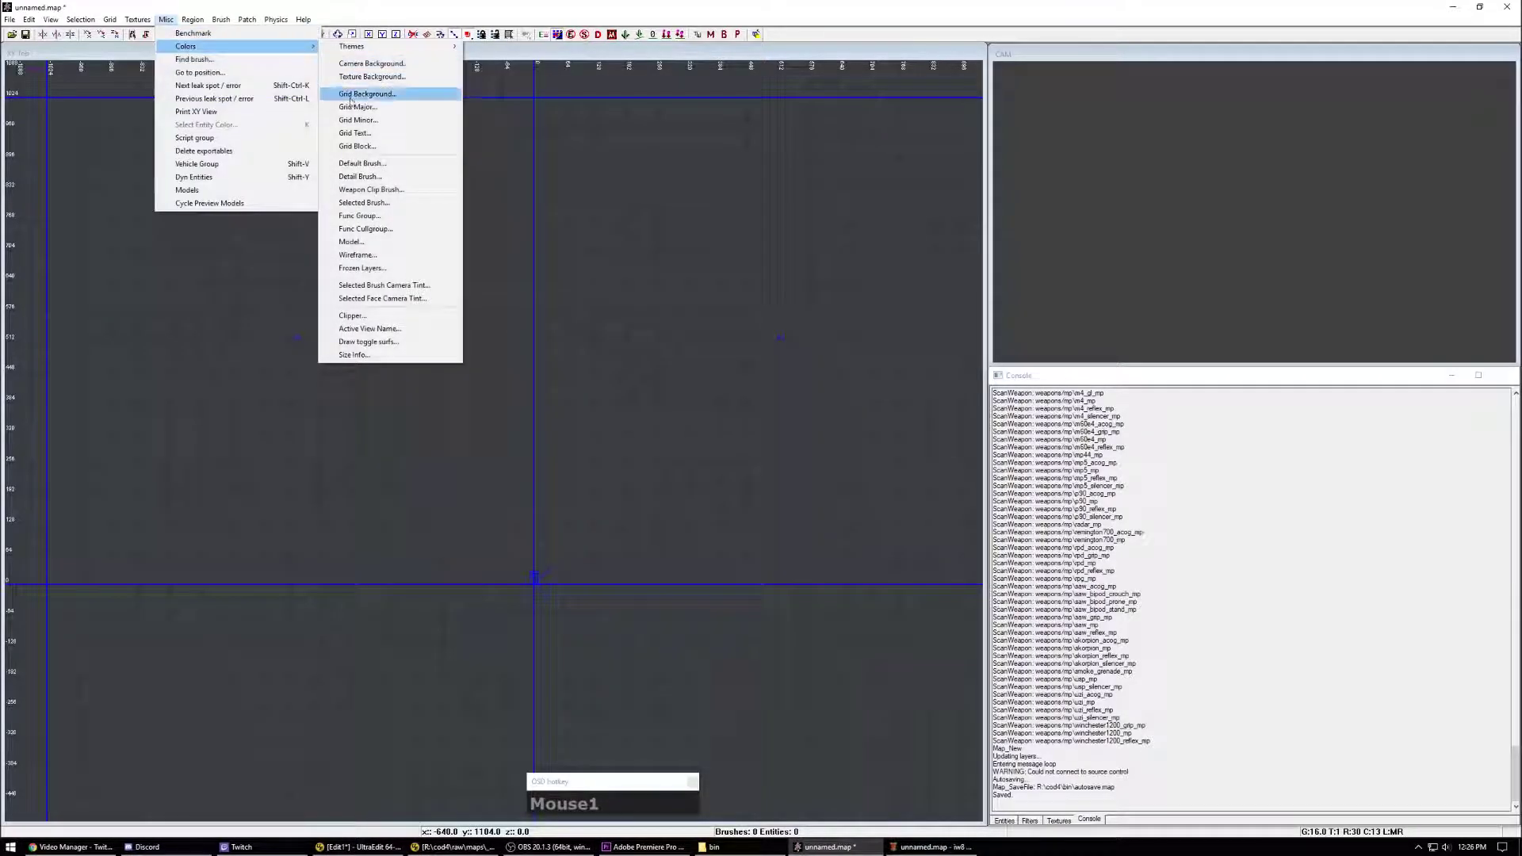
pyautogui.click(384, 249)
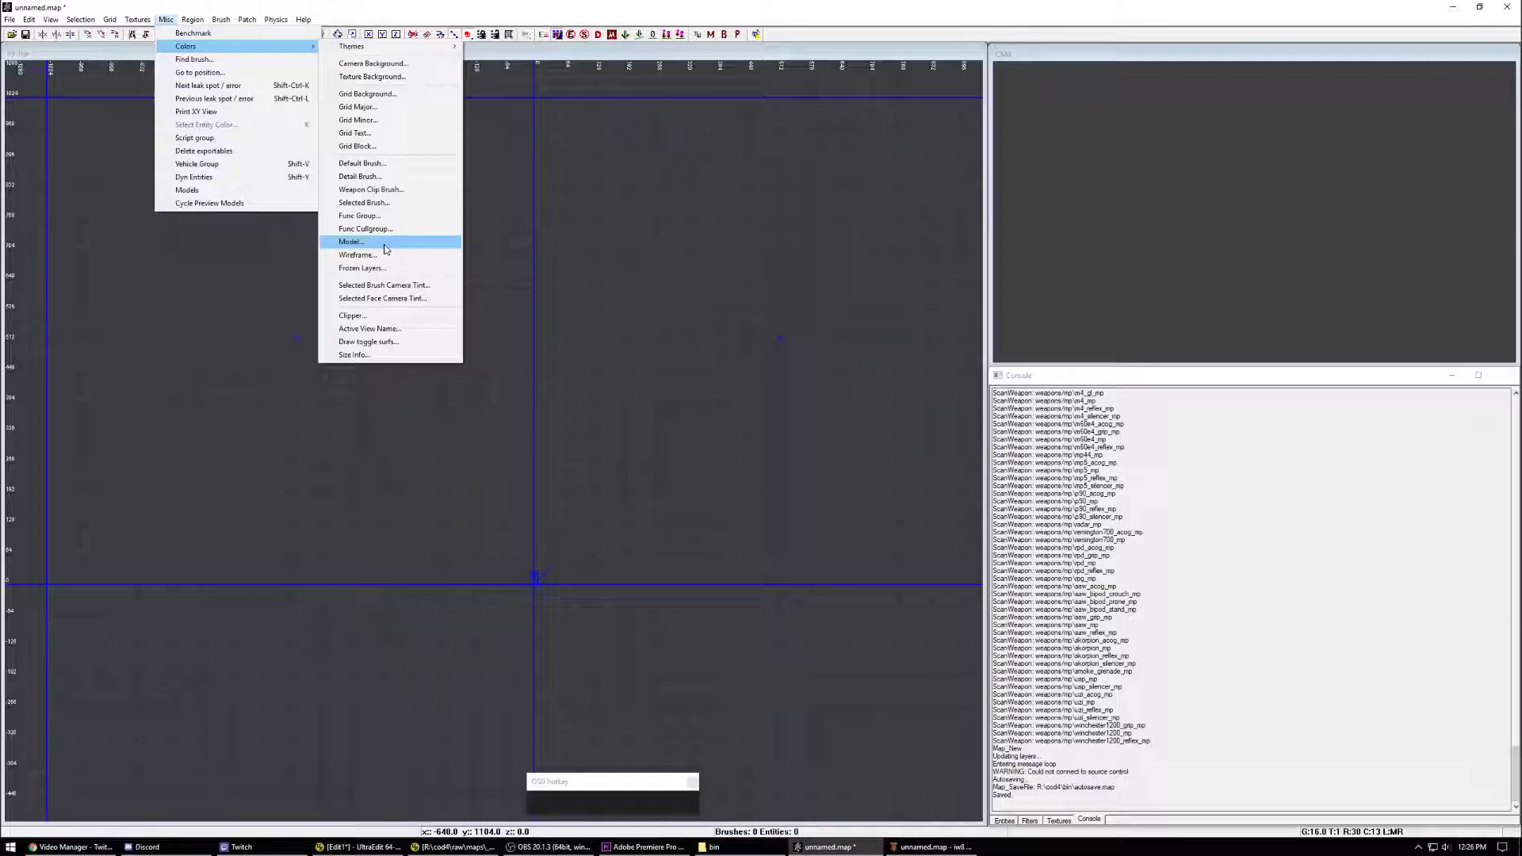
pyautogui.click(384, 245)
pyautogui.doubleClick(883, 462)
pyautogui.write('140')
pyautogui.press('Tab')
pyautogui.write('147')
pyautogui.press('Tab')
pyautogui.write('68')
pyautogui.click(641, 506)
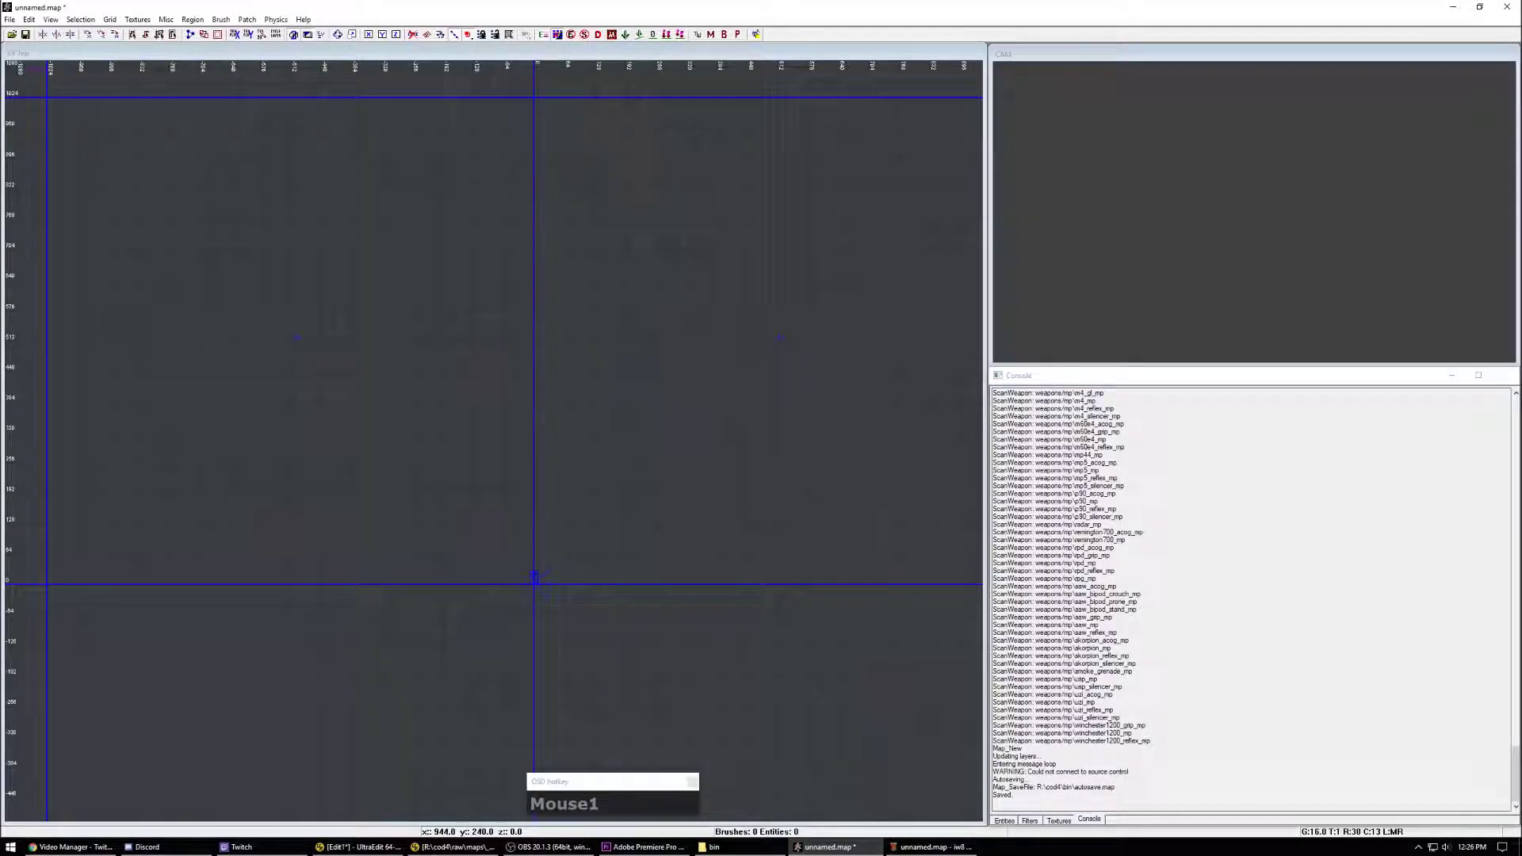
# Step: Set the frozen layers color with red 80 and green 80
pyautogui.scroll(-1, 534, 577)
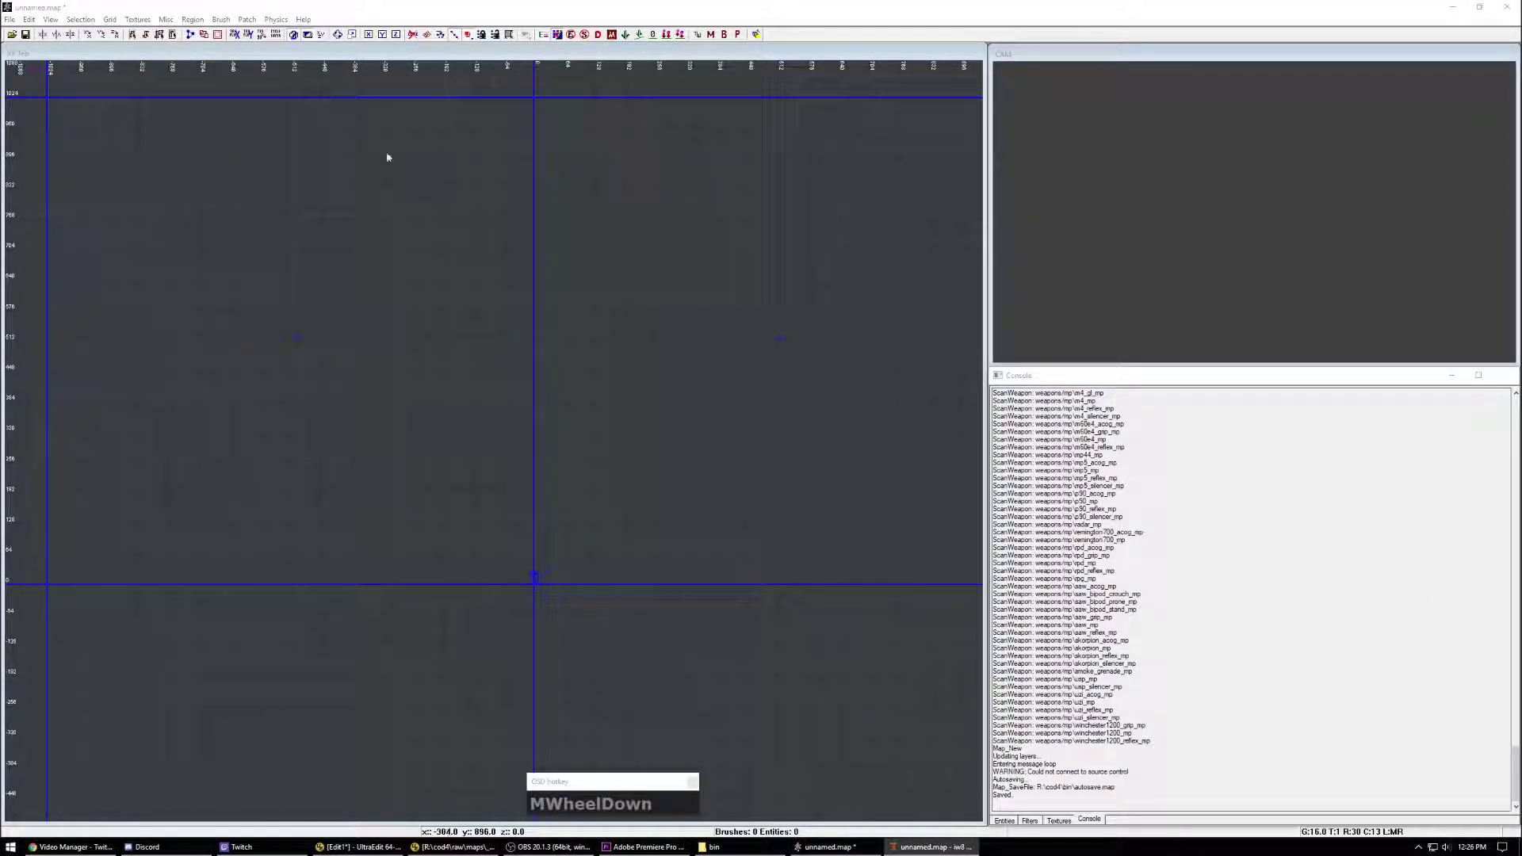
pyautogui.click(165, 19)
pyautogui.click(238, 46)
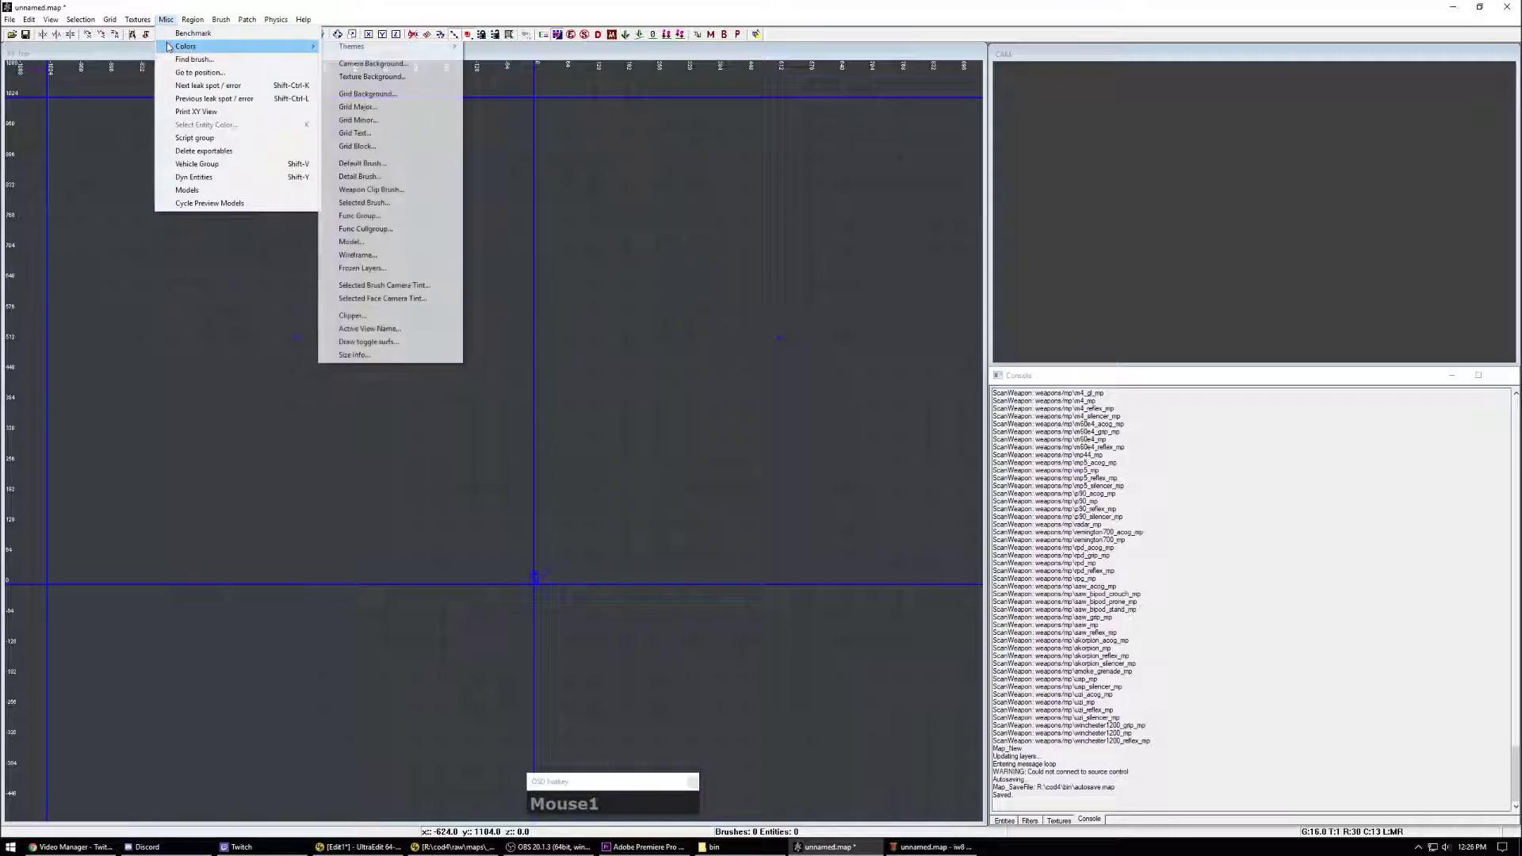
pyautogui.click(403, 269)
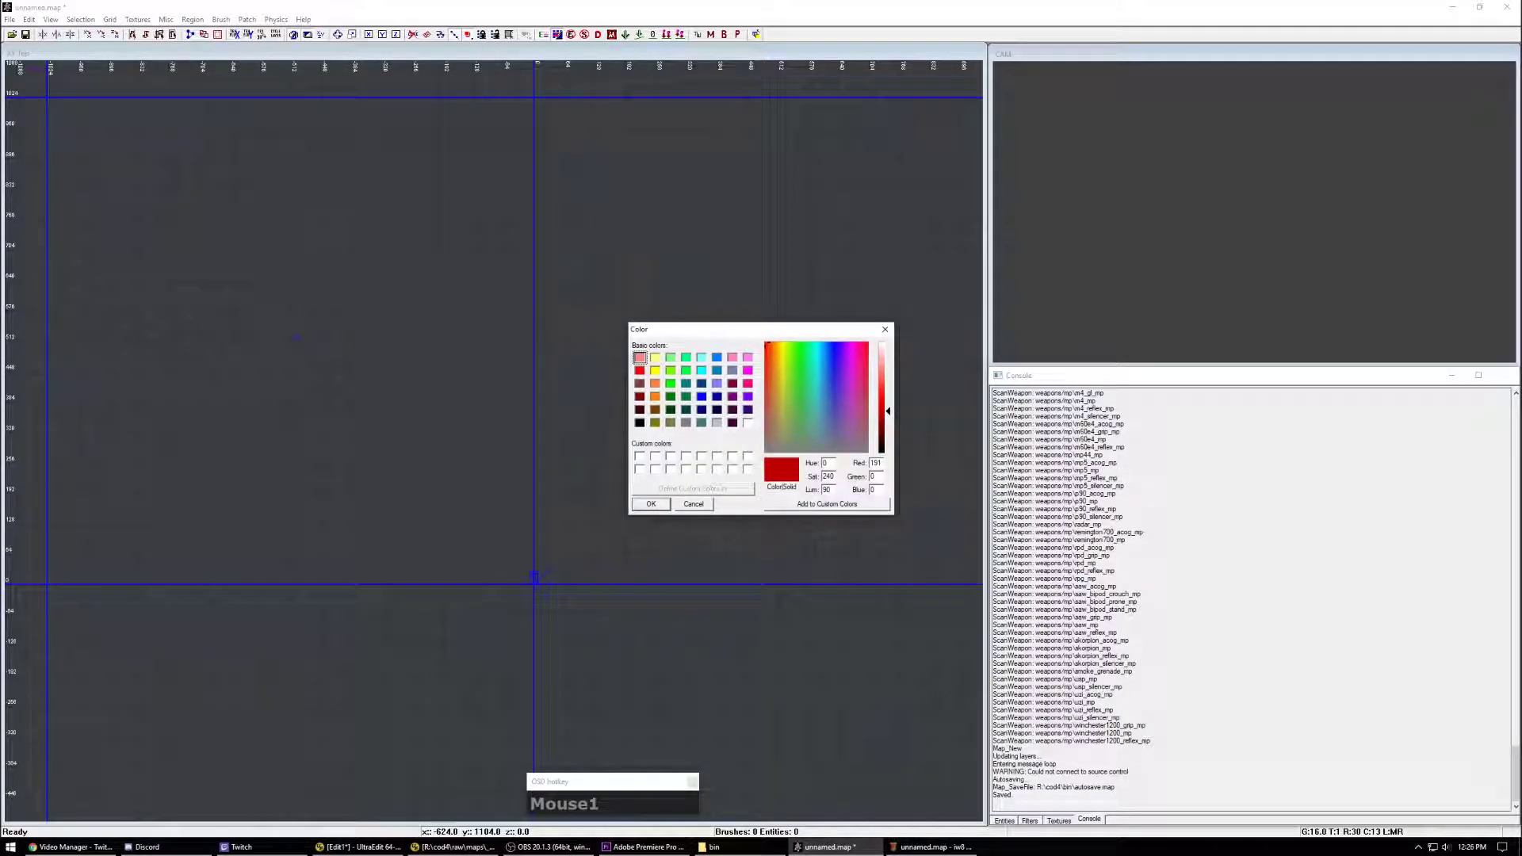
pyautogui.click(534, 577)
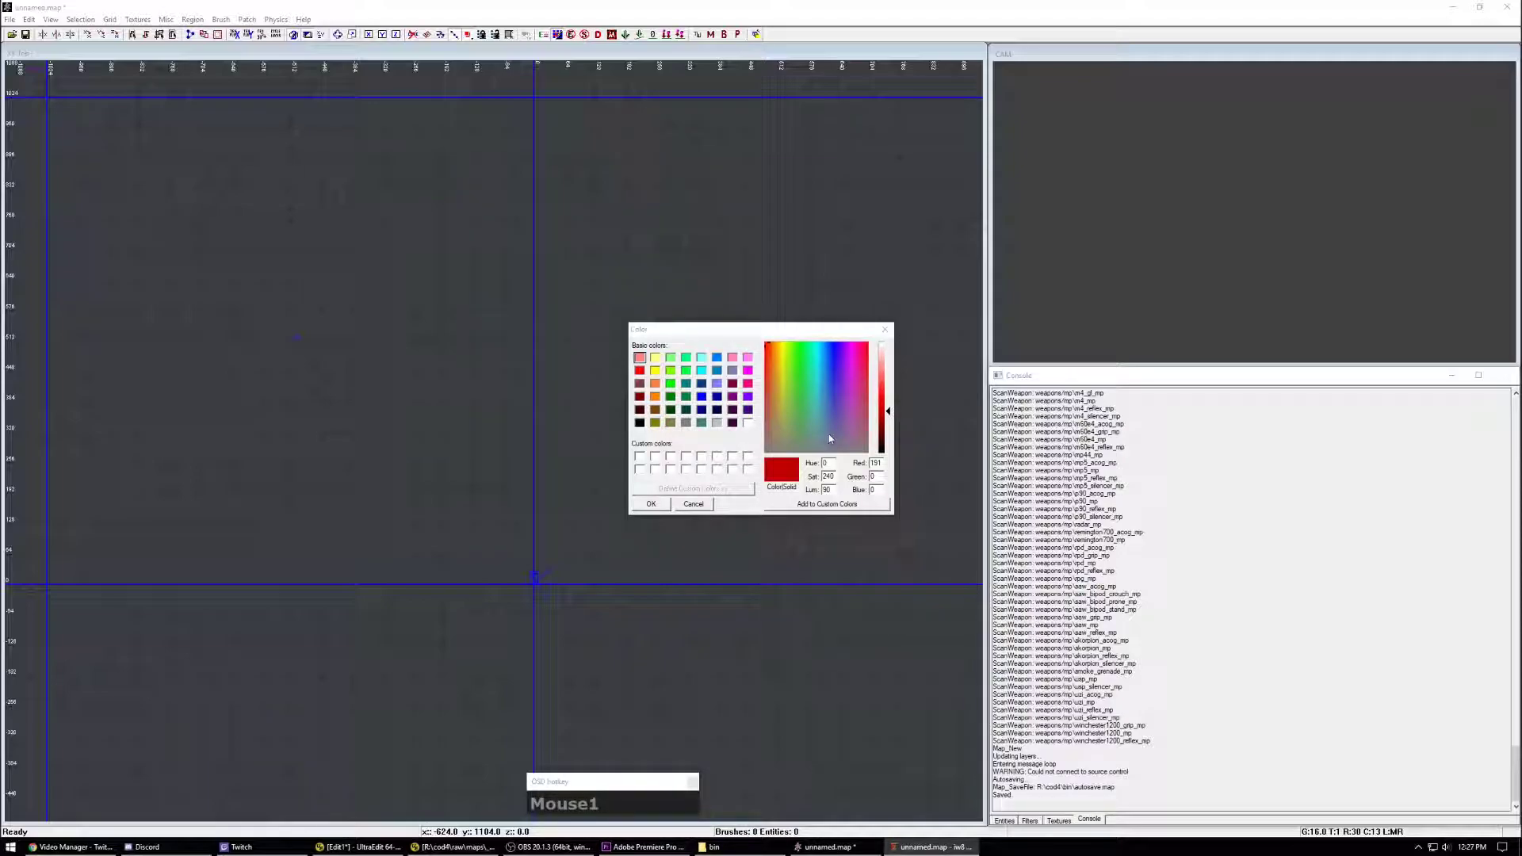
pyautogui.doubleClick(876, 463)
pyautogui.write('58')
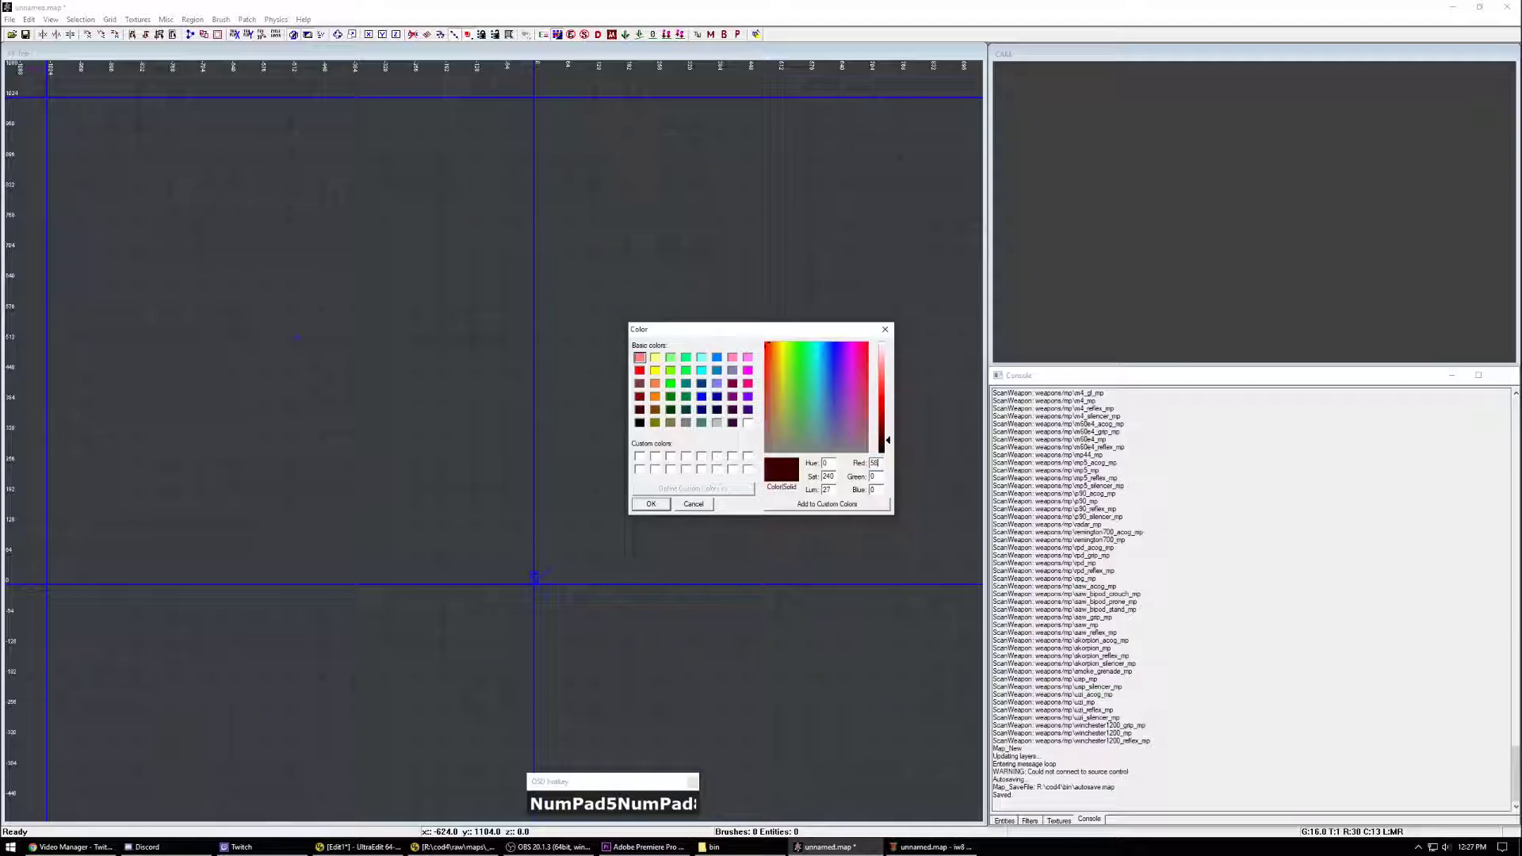
pyautogui.hotkey('shift', 'Home')
pyautogui.write('80')
pyautogui.press('Tab')
pyautogui.write('80')
pyautogui.press('Tab')
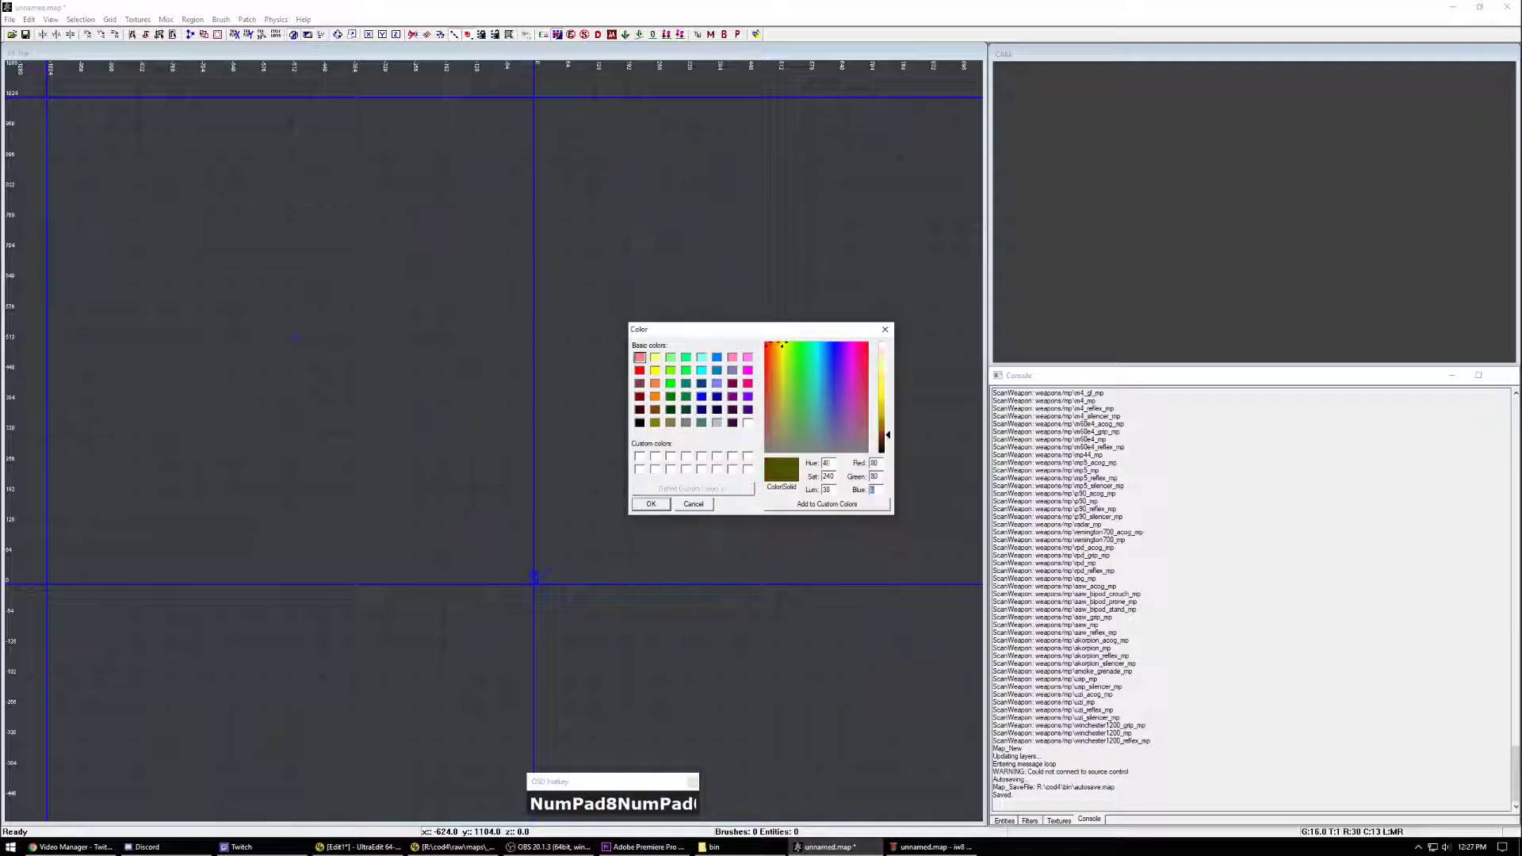
pyautogui.click(650, 504)
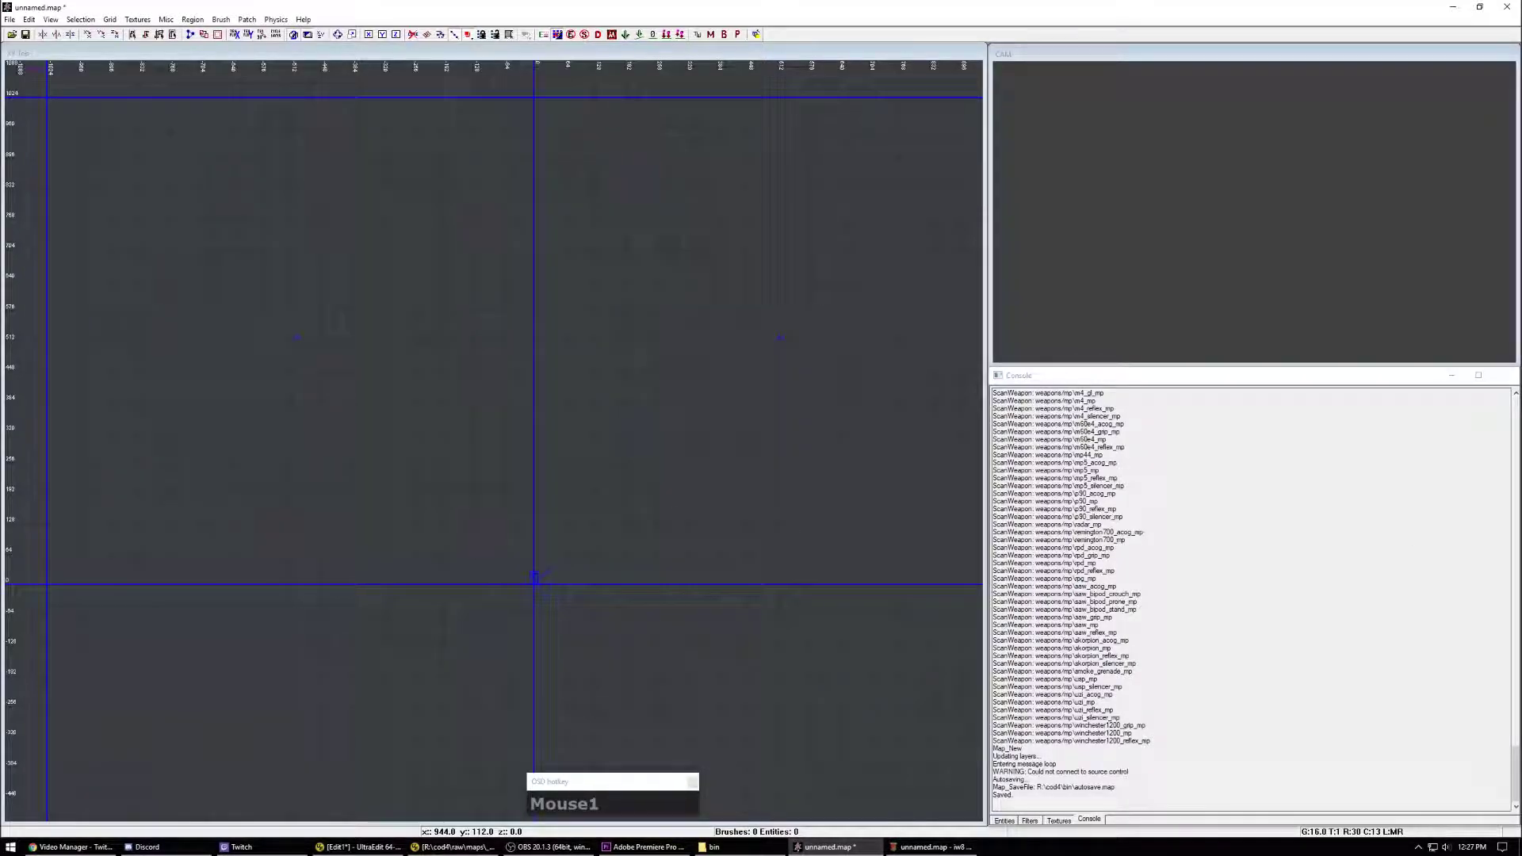
# Step: Set the size info color to the orange basic color
pyautogui.scroll(-1, 535, 577)
pyautogui.click(166, 19)
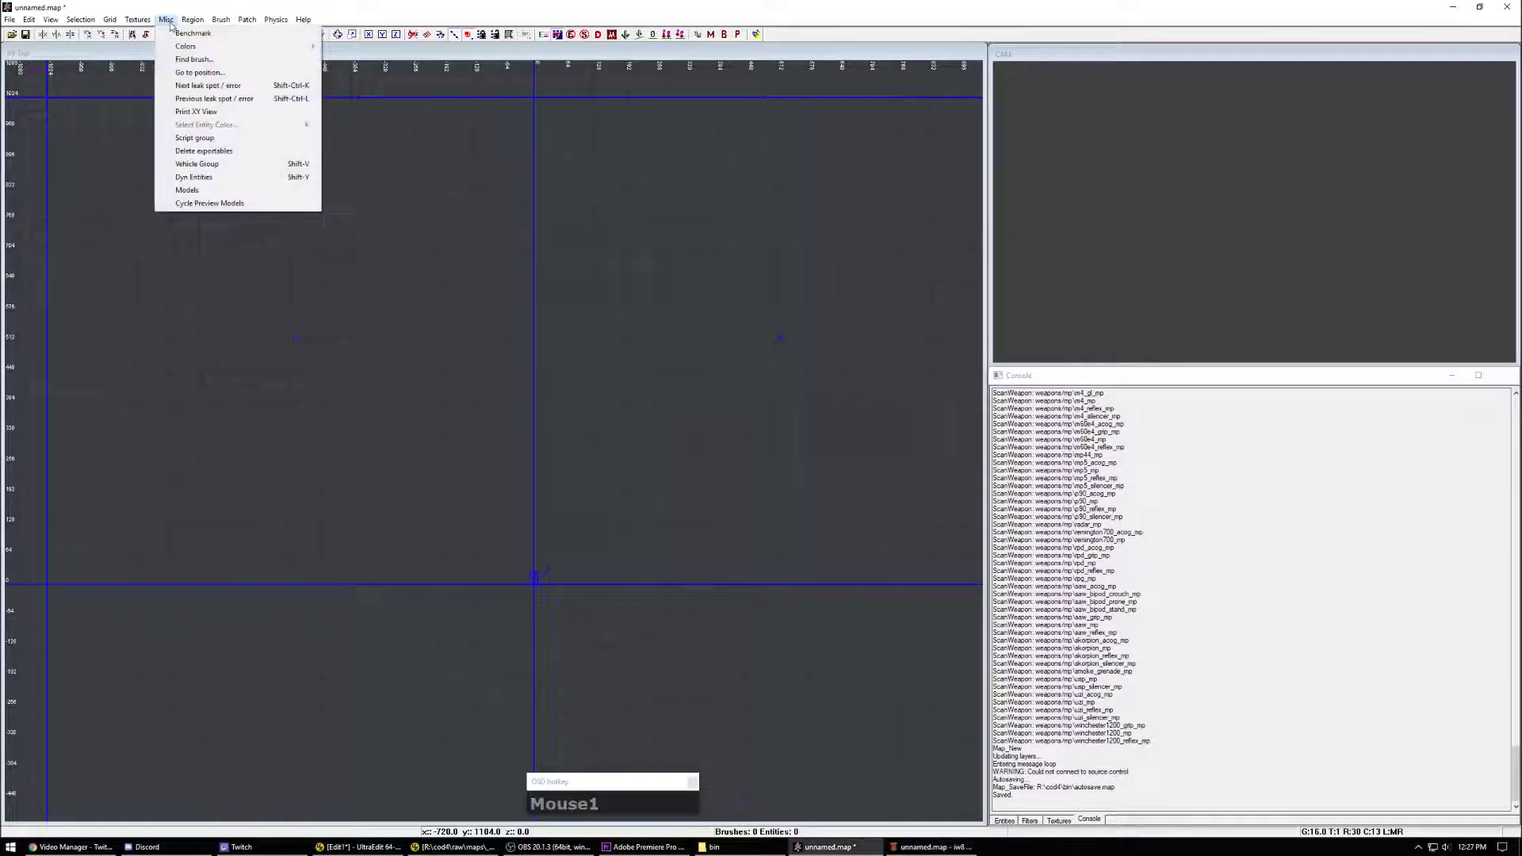
pyautogui.moveTo(237, 46)
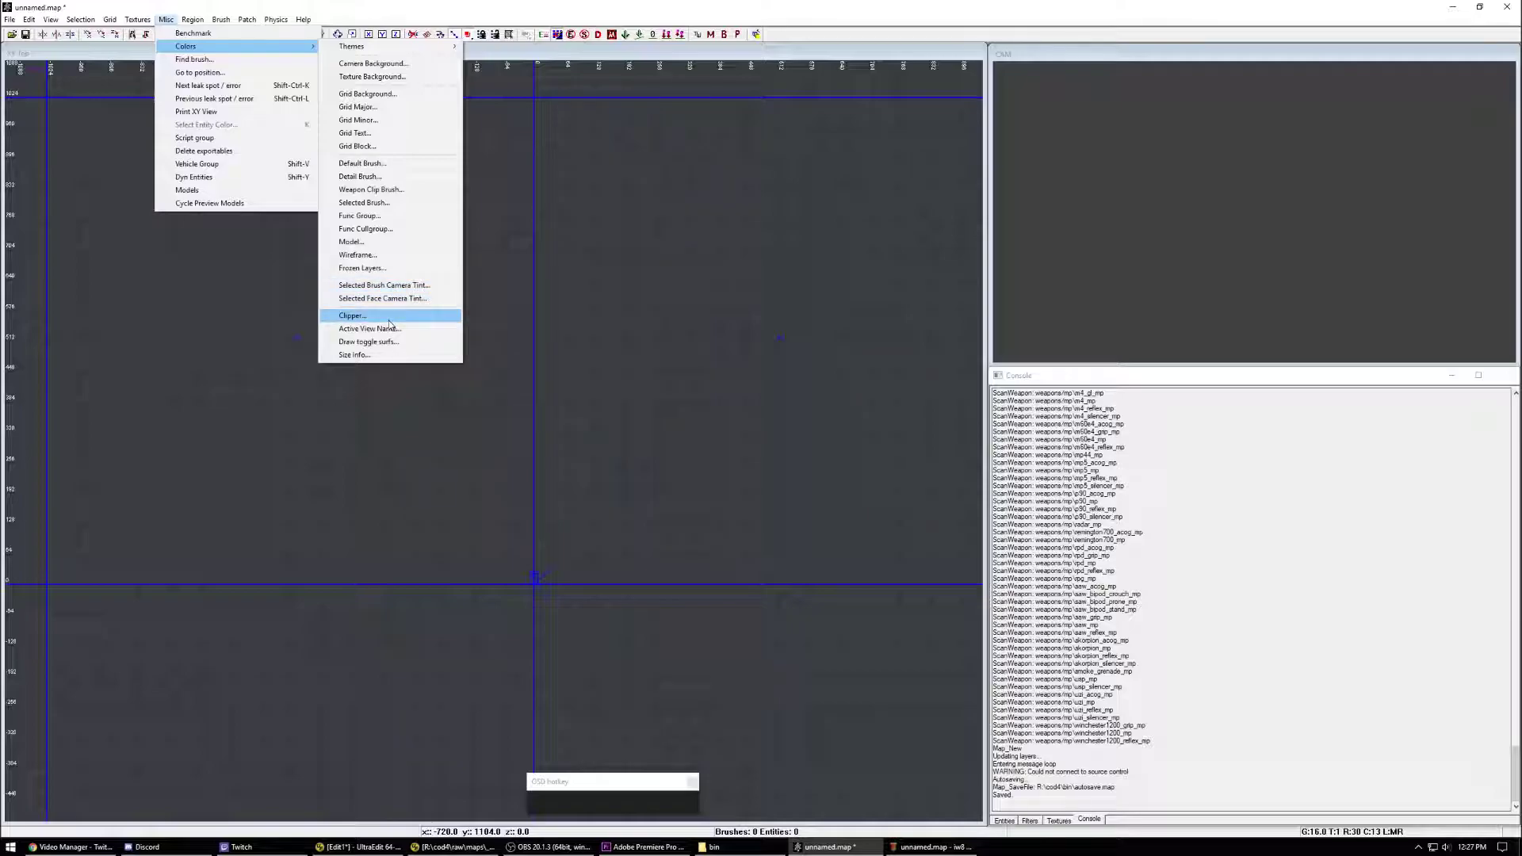
pyautogui.click(369, 342)
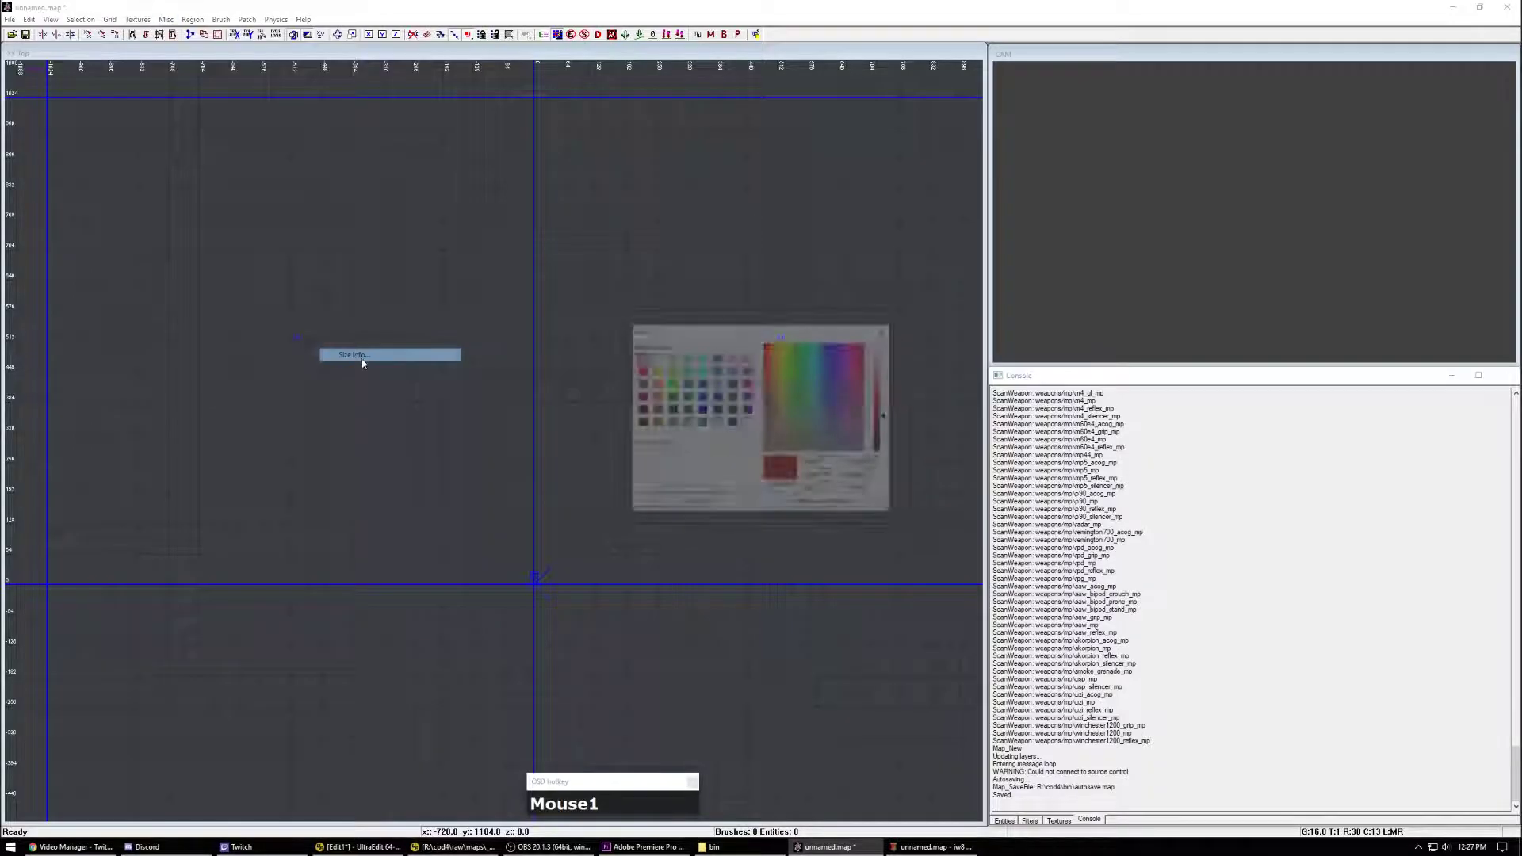
pyautogui.click(655, 383)
pyautogui.click(650, 504)
# Step: Draw a rectangular brush about 784 by 480 units near the origin in the XY top view
pyautogui.moveTo(640, 511); pyautogui.dragTo(635, 530, button='right')
pyautogui.moveTo(438, 317); pyautogui.dragTo(812, 544)
pyautogui.scroll(-1, 811, 547)
pyautogui.moveTo(811, 547); pyautogui.dragTo(787, 540, button='right')
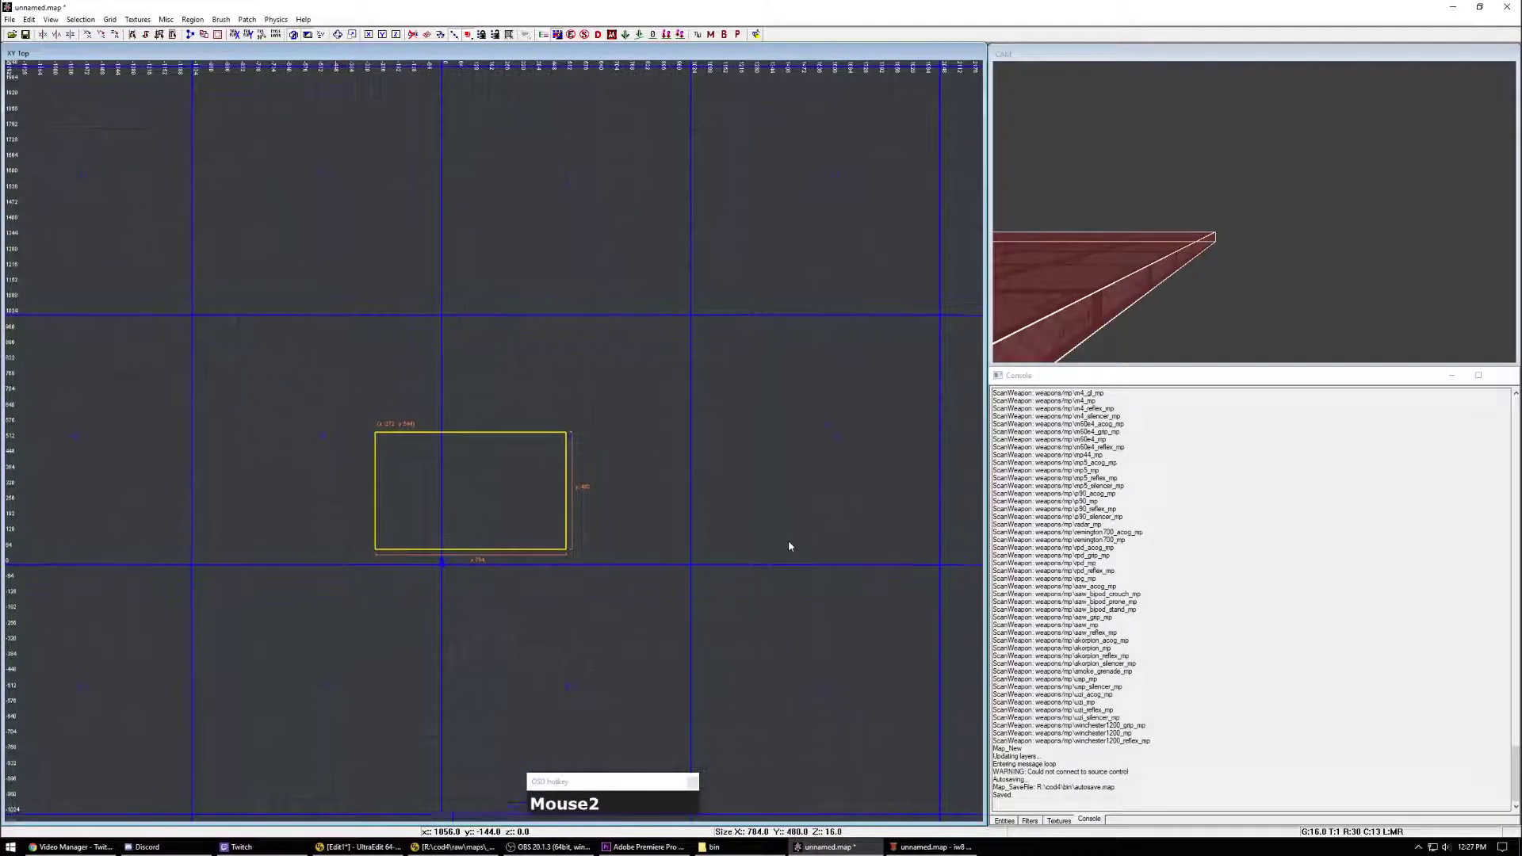
# Step: Delete the rectangular test brush from the map
pyautogui.hotkey('ctrl', 's')
pyautogui.press('Escape')
pyautogui.moveTo(682, 563); pyautogui.dragTo(708, 535, button='right')
pyautogui.press('BackSpace')
pyautogui.moveTo(595, 534); pyautogui.dragTo(581, 476, button='right')
# Step: Close the map editor without saving the unnamed map and relaunch CoD4Radiant.exe from the bin folder
pyautogui.hotkey('ctrl', 'o')
pyautogui.click(812, 450)
pyautogui.moveTo(811, 450); pyautogui.dragTo(772, 465, button='right')
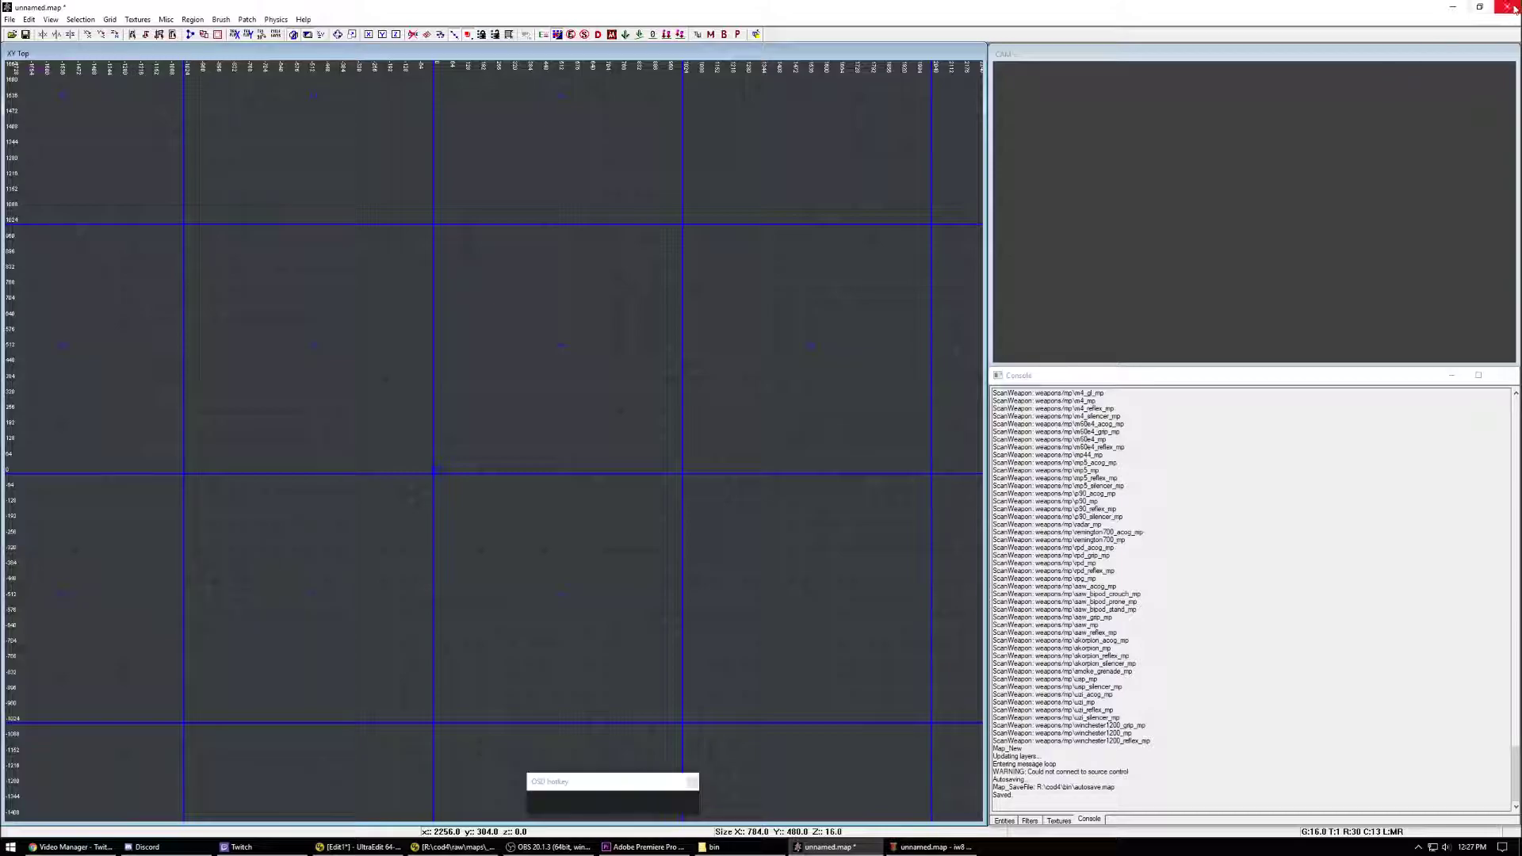
pyautogui.click(1507, 7)
pyautogui.click(764, 452)
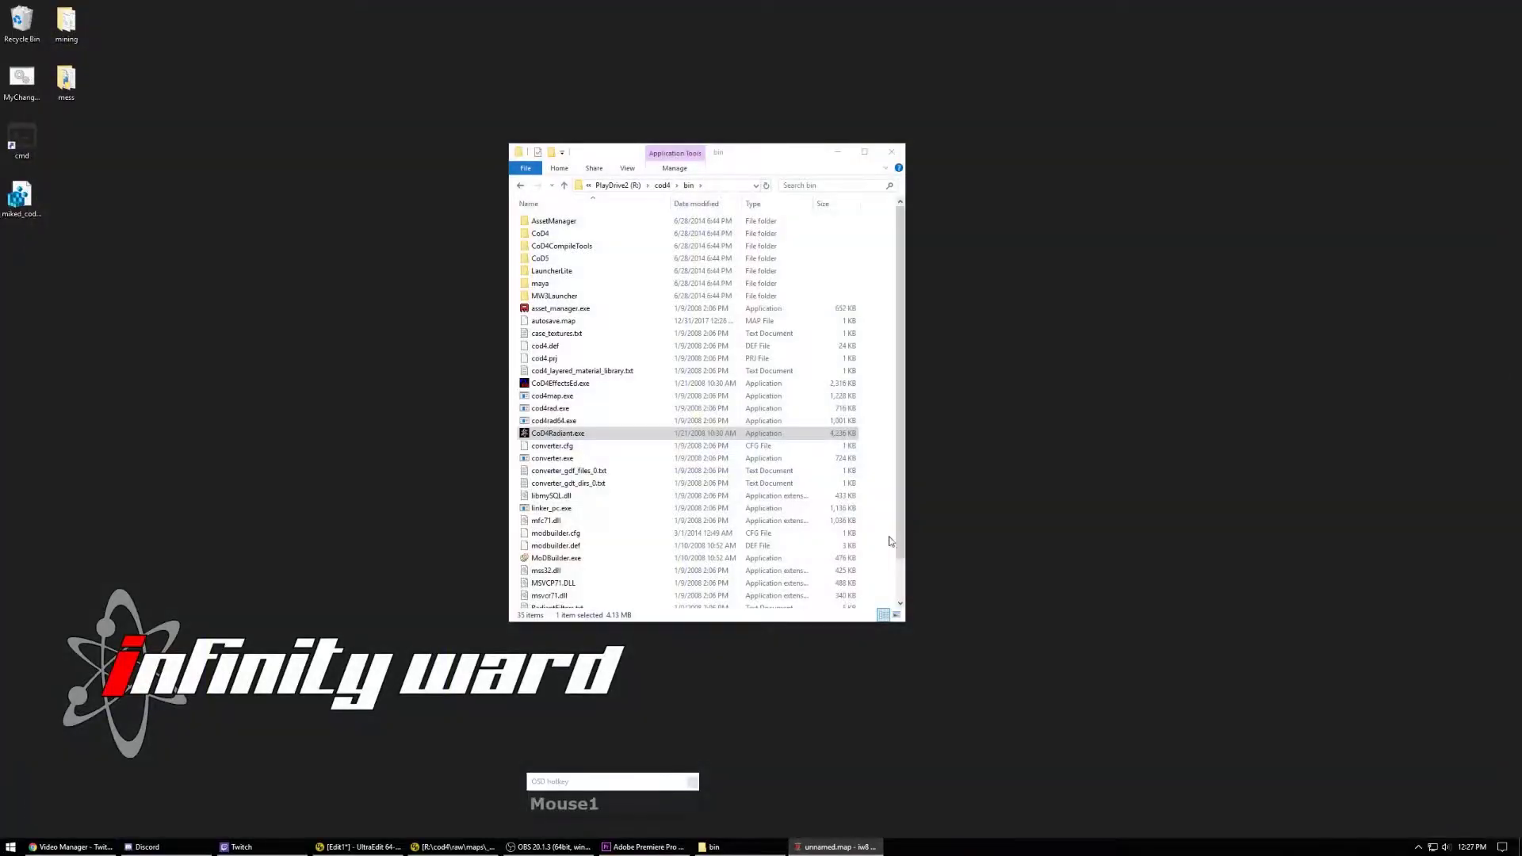
pyautogui.doubleClick(555, 434)
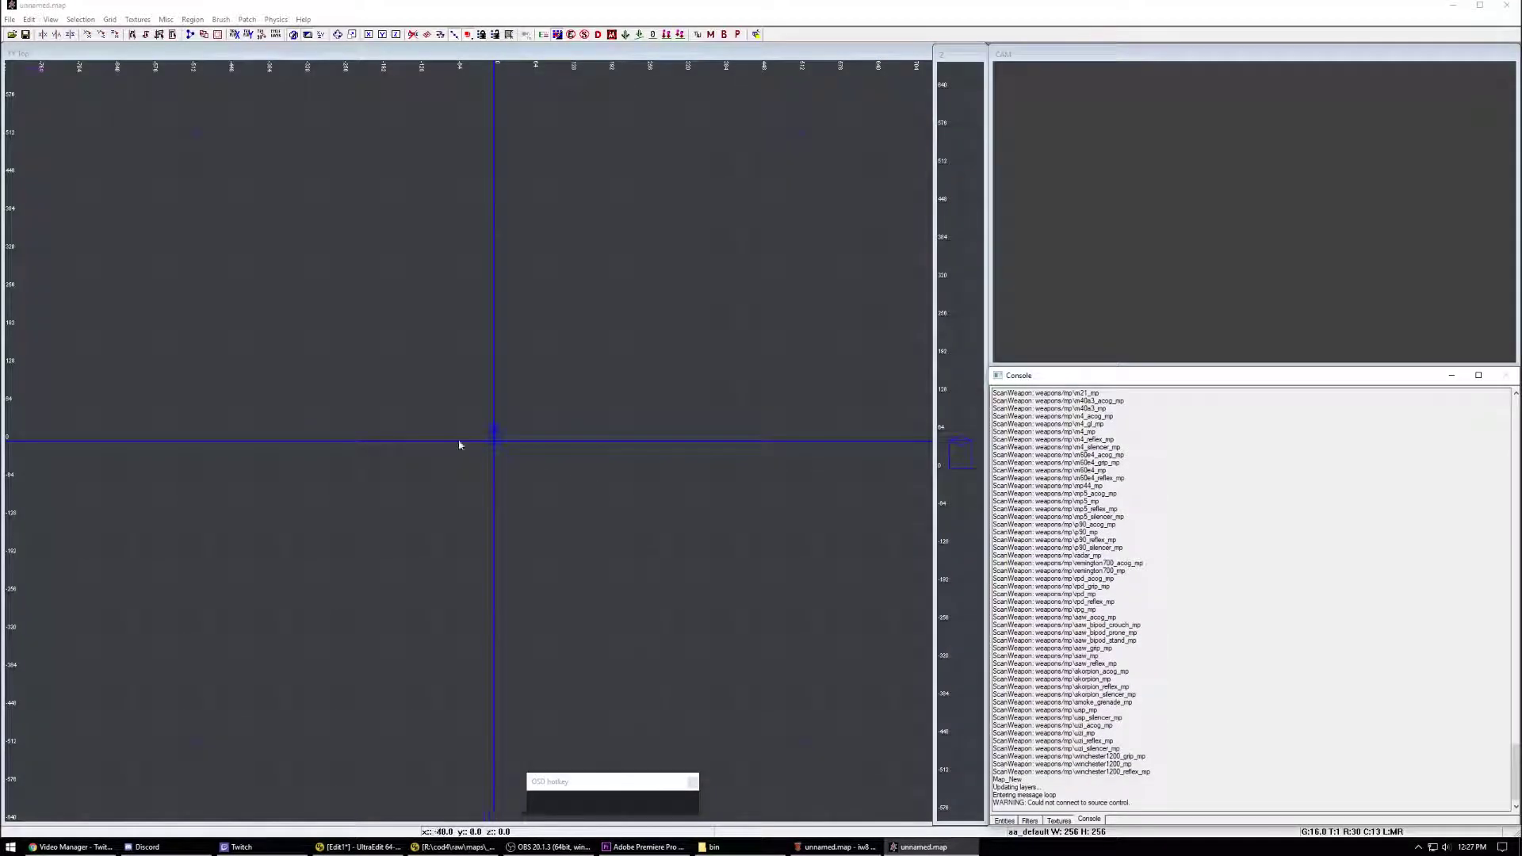
# Step: Draw a test brush about 976 by 832 units in the XY top view, display the textures, and delete the brush
pyautogui.moveTo(275, 297); pyautogui.dragTo(600, 558)
pyautogui.moveTo(600, 555)
pyautogui.mouseDown(button='right')
pyautogui.moveTo(547, 597)
pyautogui.moveTo(628, 534)
pyautogui.moveTo(455, 421)
pyautogui.mouseUp(button='right')
pyautogui.scroll(-3, 600, 550)
pyautogui.press('t')
pyautogui.press('Escape')
pyautogui.moveTo(314, 331); pyautogui.dragTo(612, 587)
pyautogui.press('BackSpace')
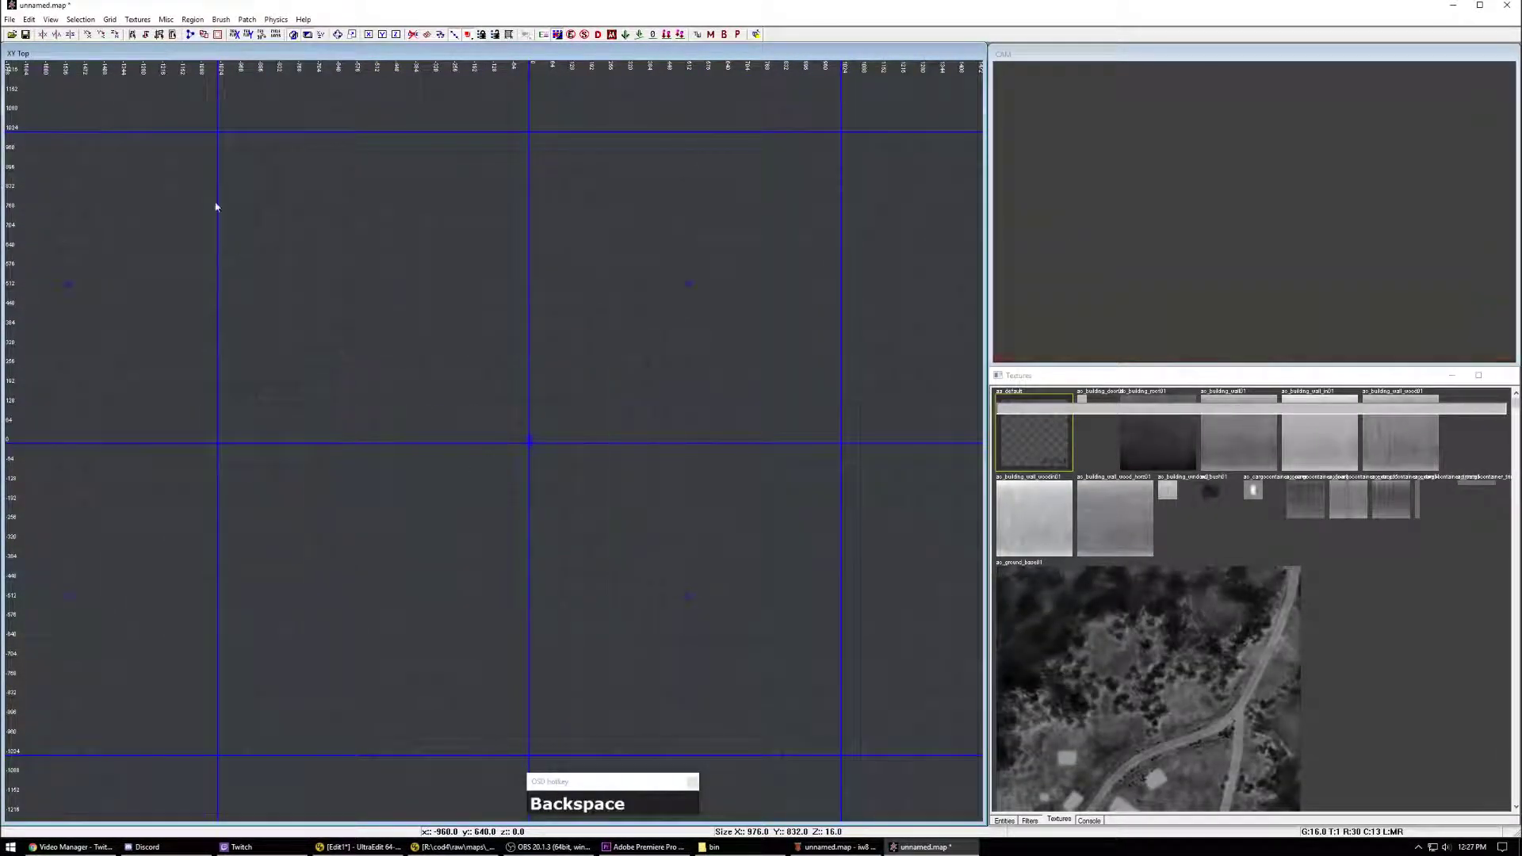
# Step: Open armada.map from the map_source folder, discarding the changes to the unnamed map
pyautogui.click(11, 34)
pyautogui.click(762, 448)
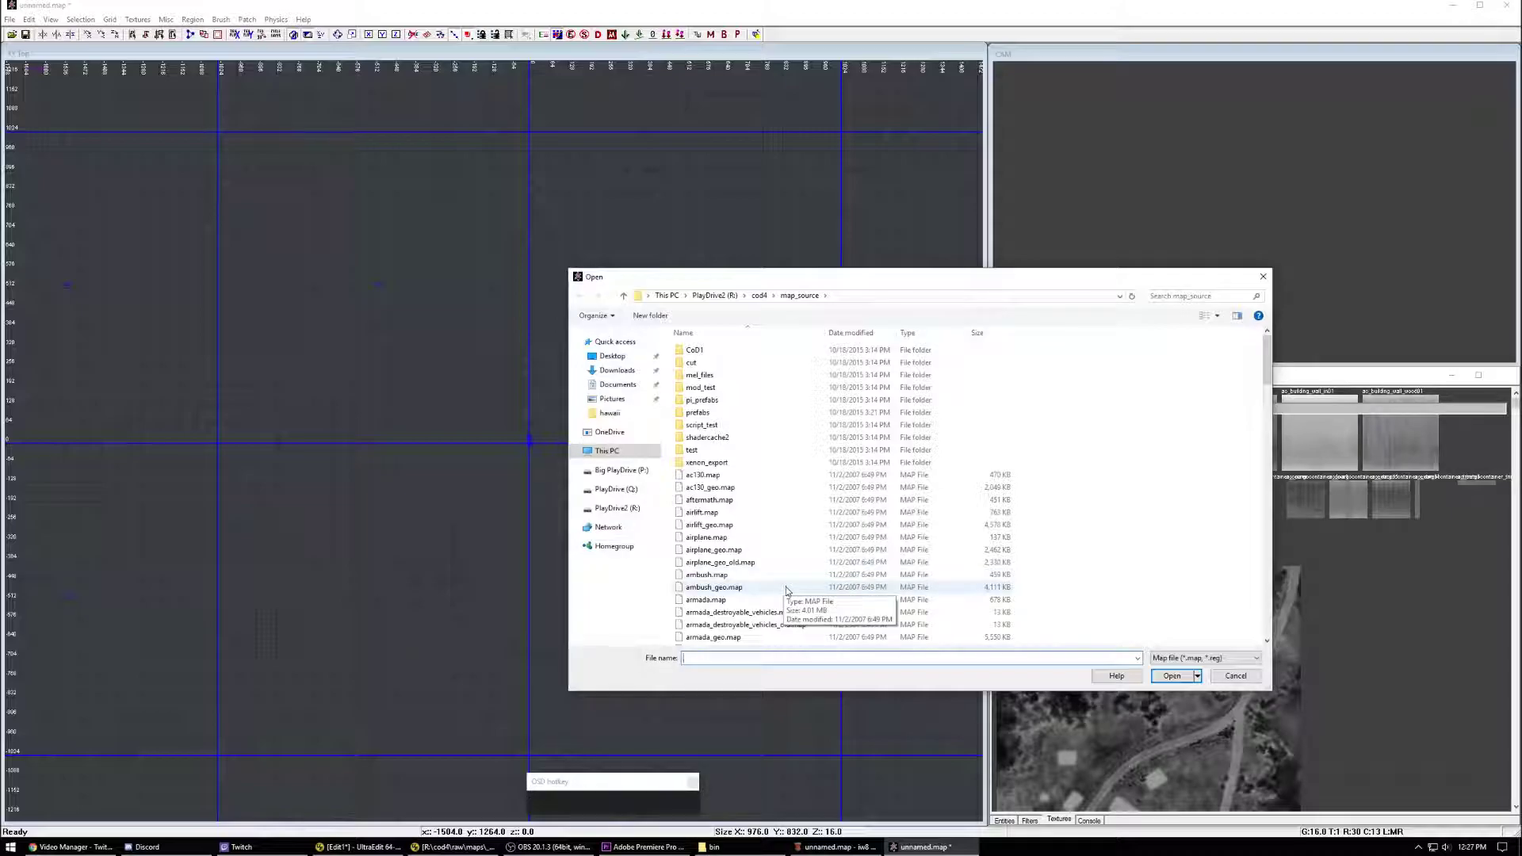
pyautogui.scroll(-2, 787, 590)
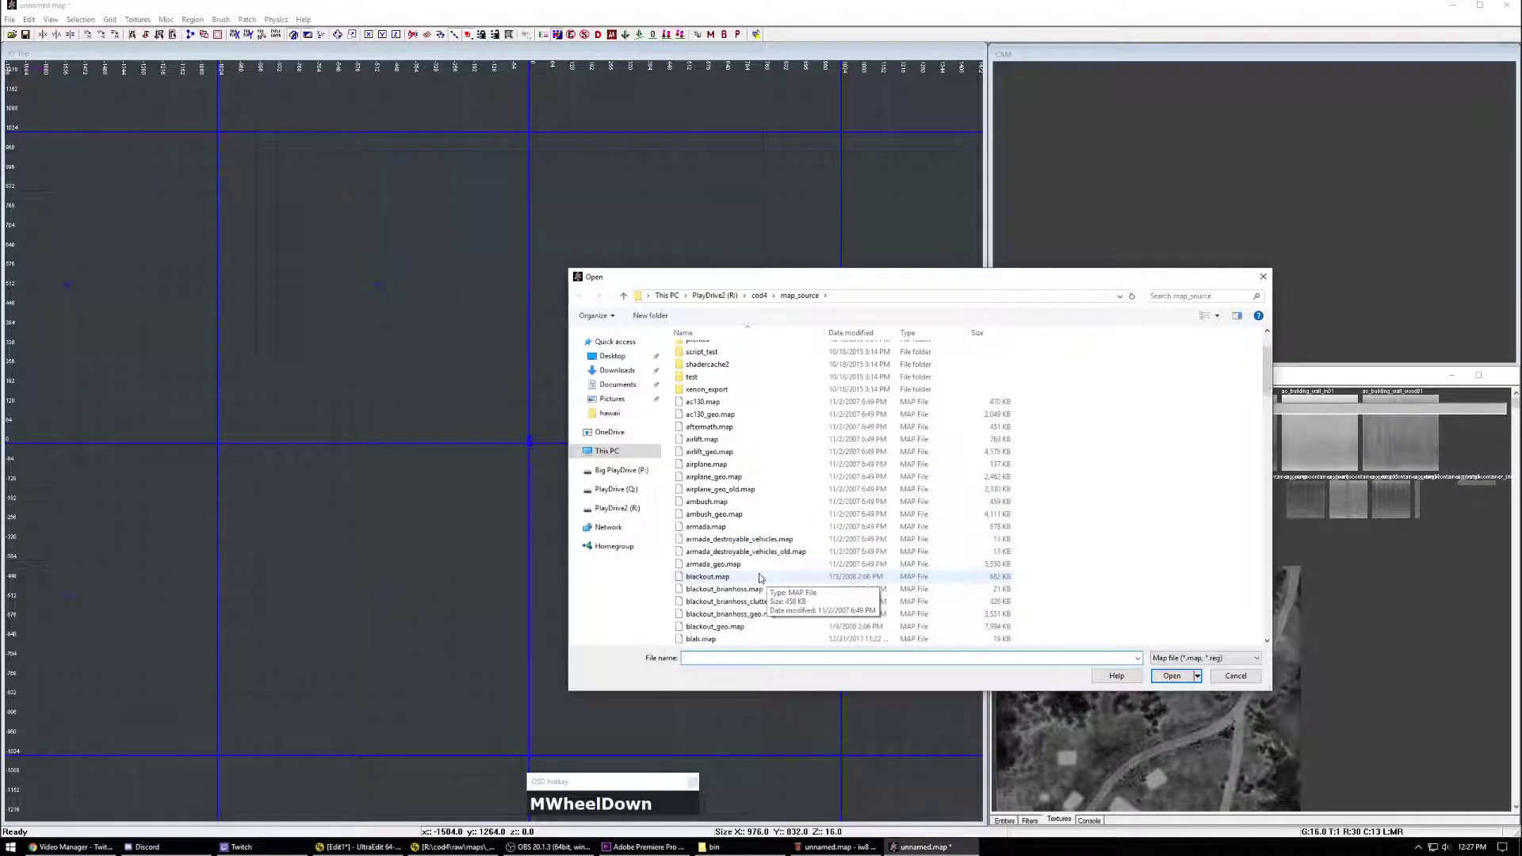
pyautogui.doubleClick(719, 529)
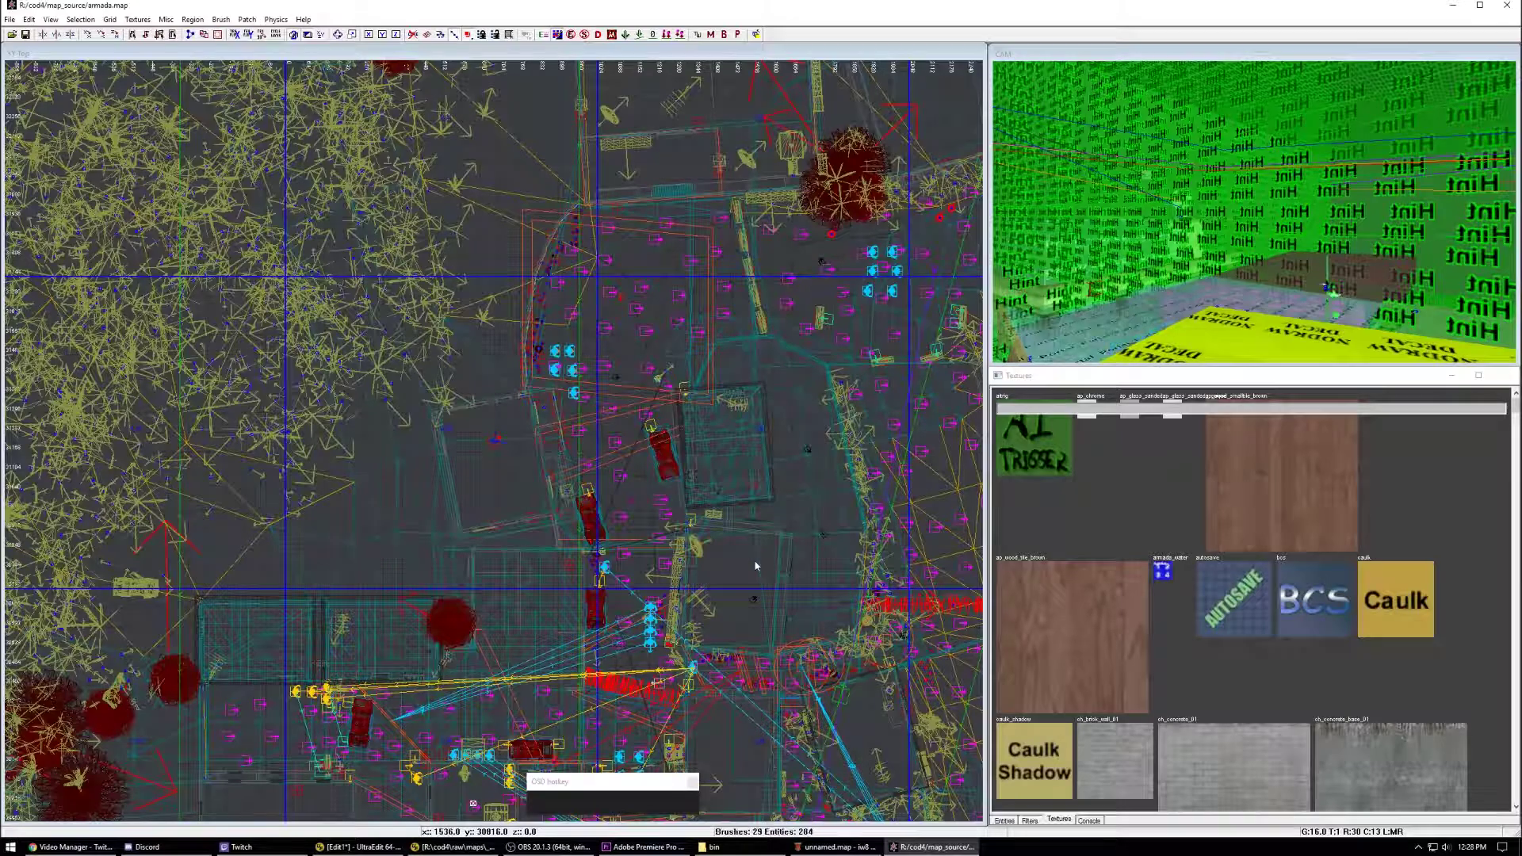
# Step: Show the entity properties, select world geometry in the camera view to inspect its worldspawn settings, and clear the selection
pyautogui.scroll(-2, 756, 566)
pyautogui.moveTo(755, 566); pyautogui.dragTo(935, 313, button='right')
pyautogui.scroll(5, 388, 485)
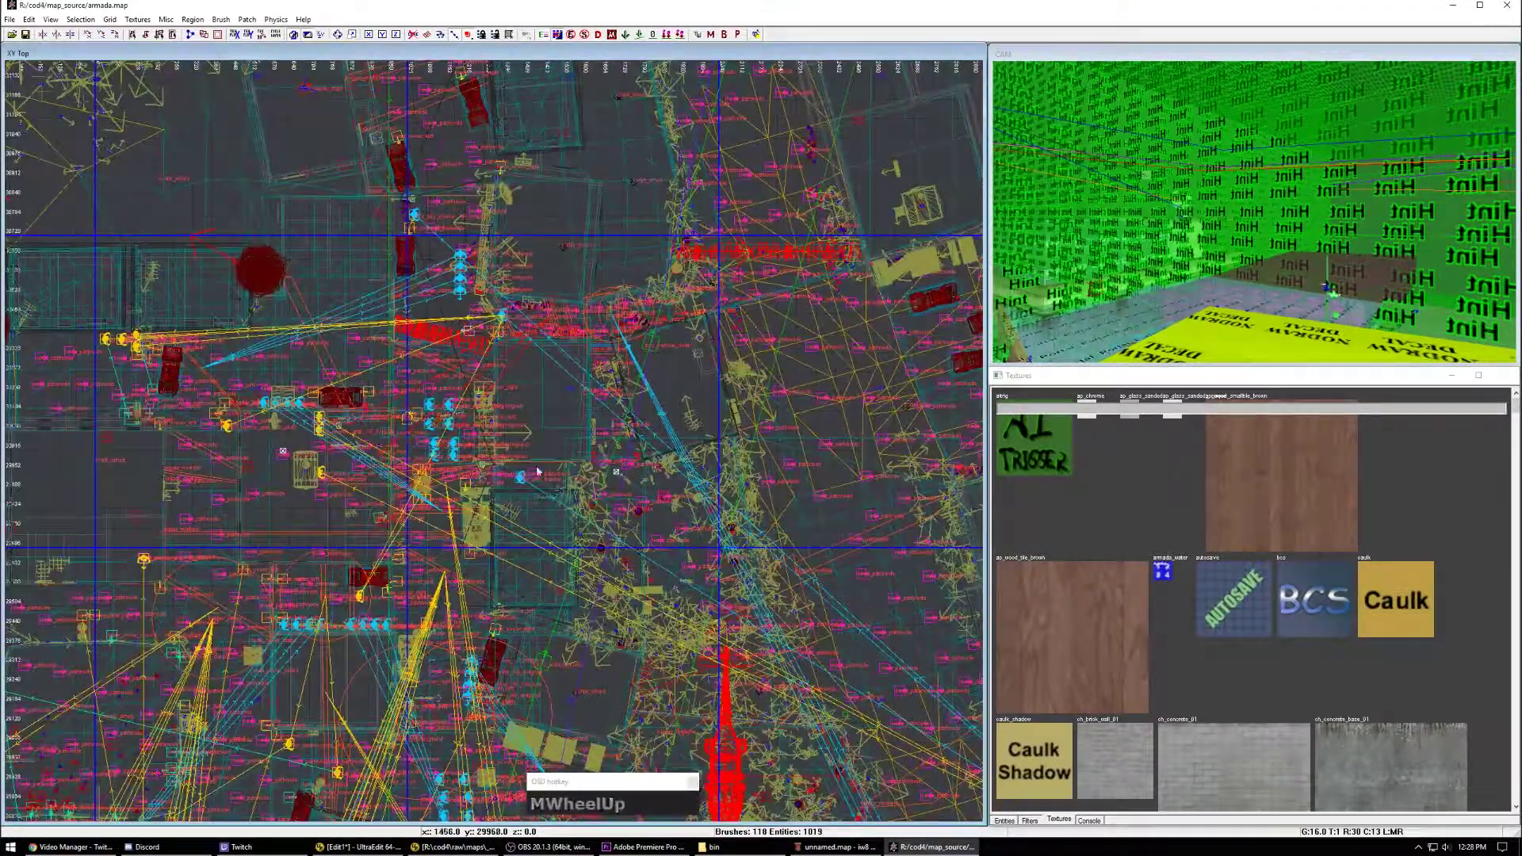
pyautogui.scroll(-3, 387, 485)
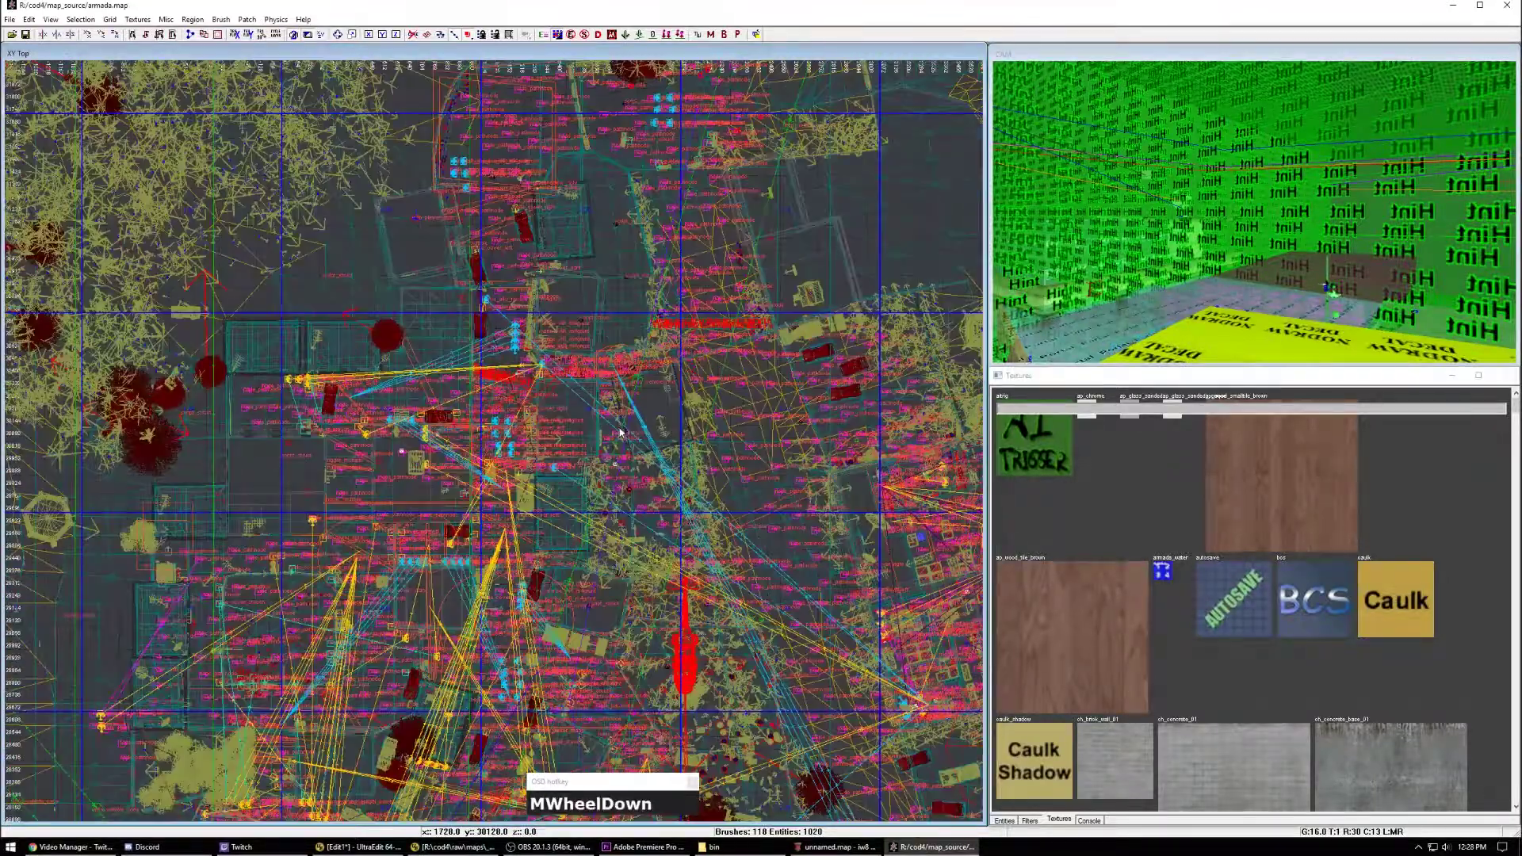
pyautogui.scroll(3, 896, 456)
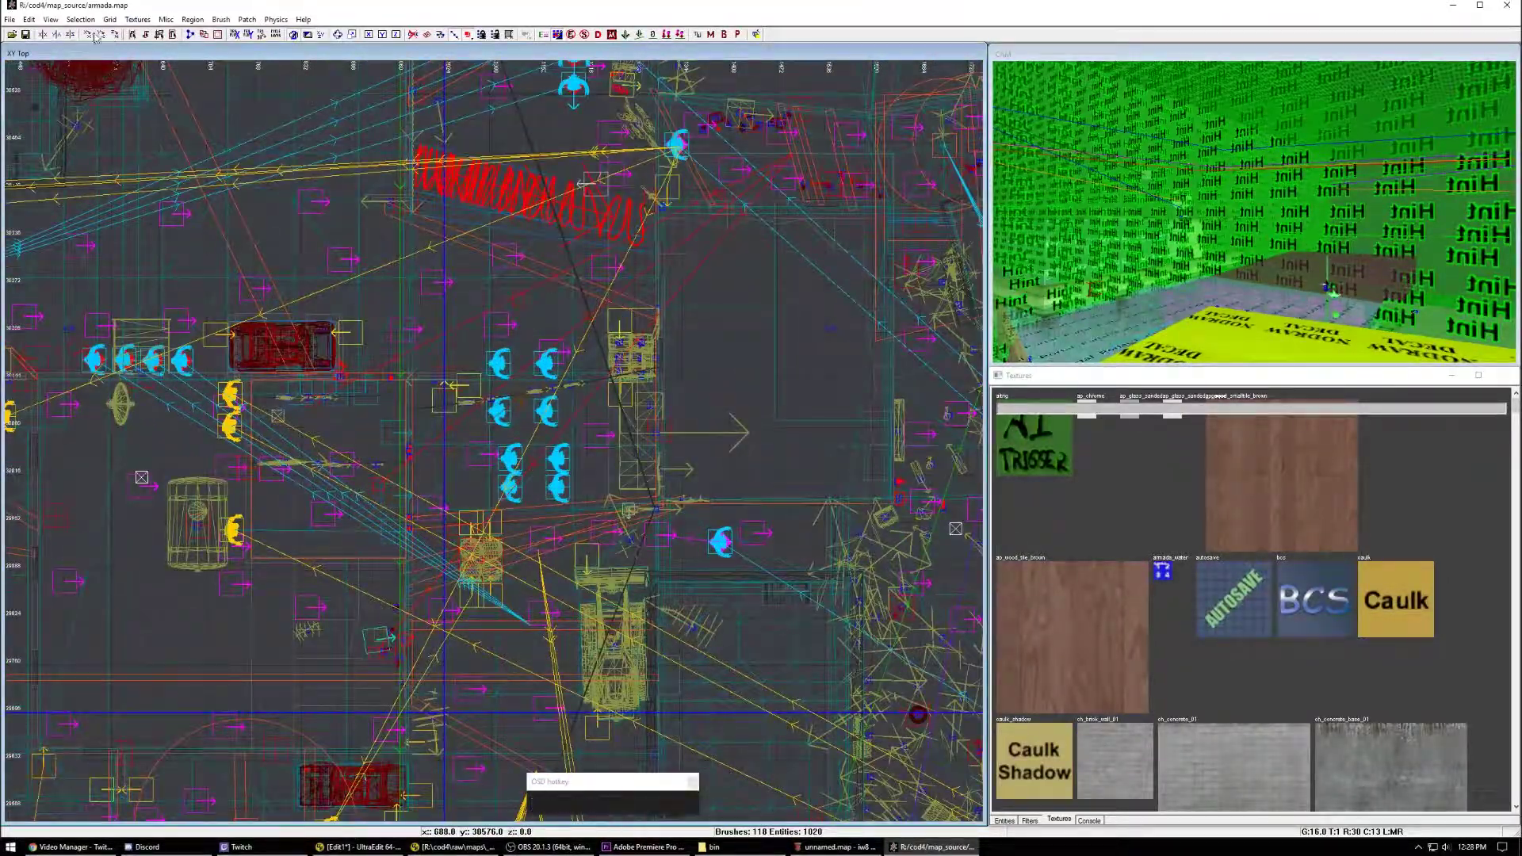
pyautogui.moveTo(879, 336); pyautogui.dragTo(825, 525, button='right')
pyautogui.press('n')
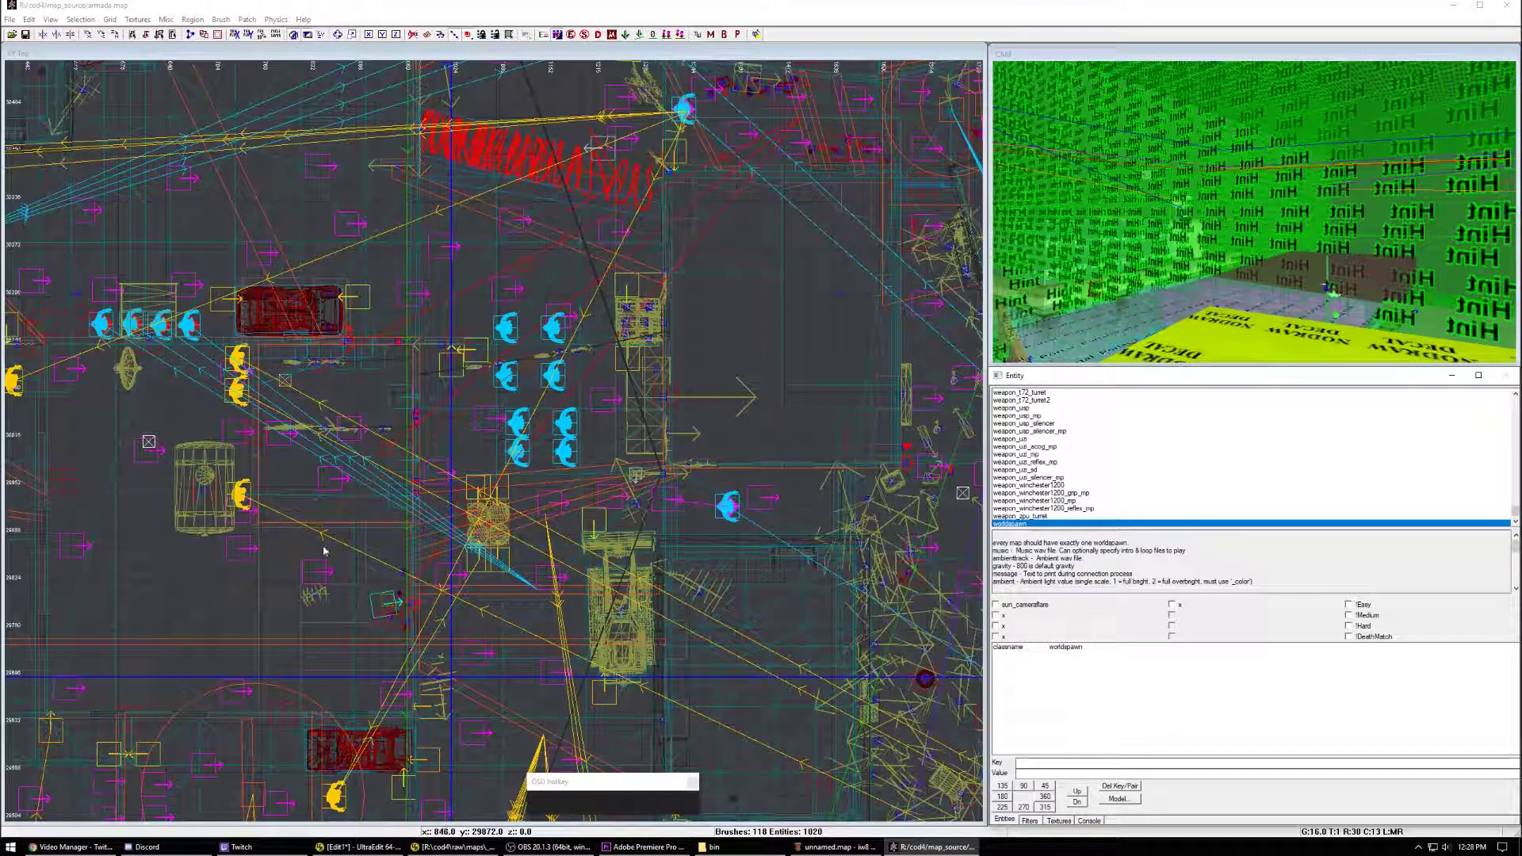
pyautogui.moveTo(484, 514); pyautogui.dragTo(524, 566, button='right')
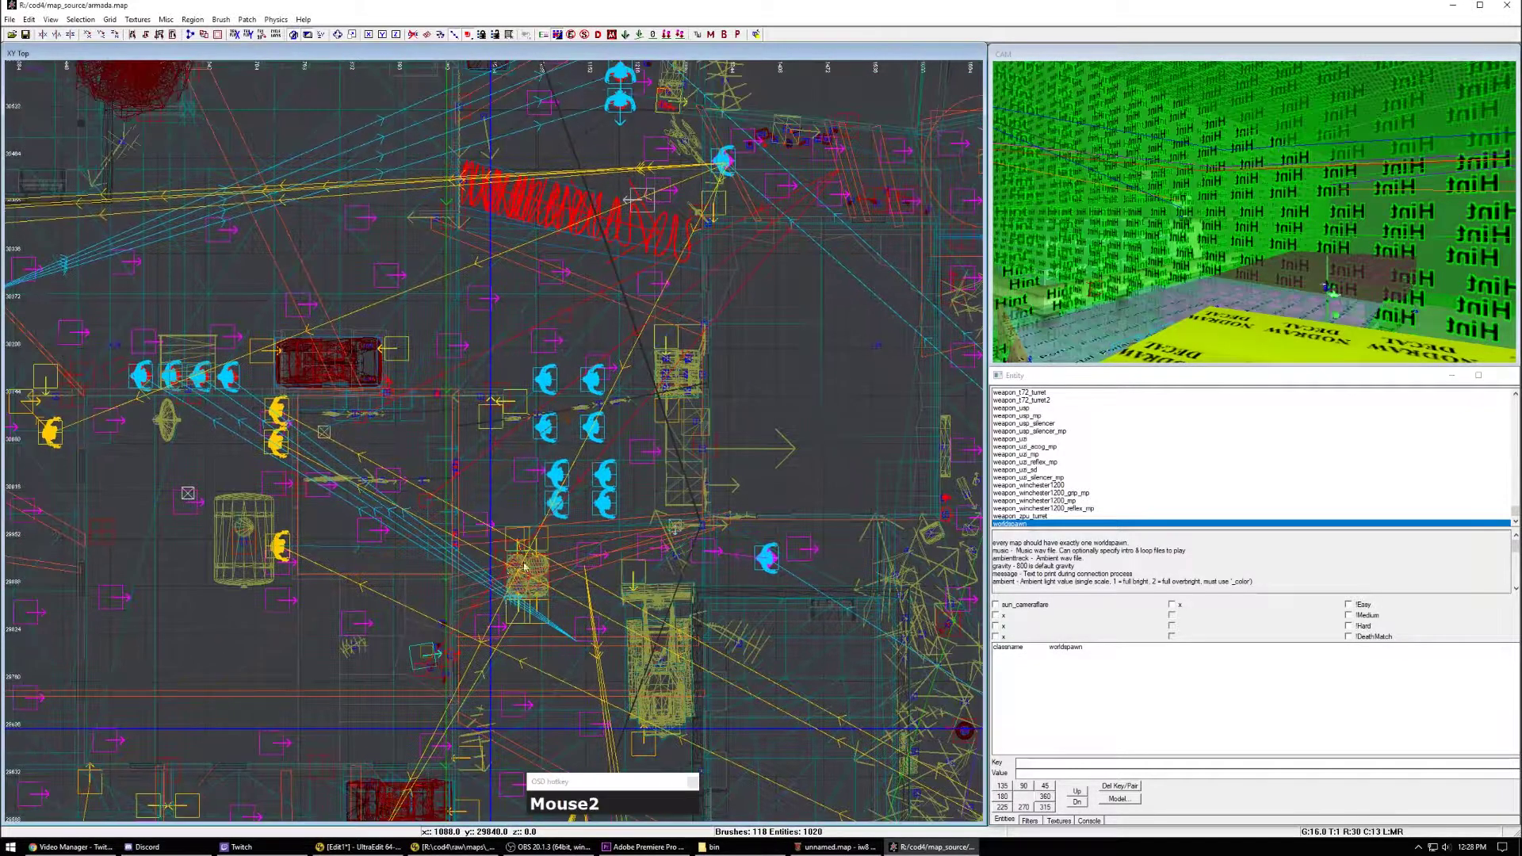
pyautogui.keyDown('shift'); pyautogui.click(1201, 331); pyautogui.keyUp('shift')
pyautogui.moveTo(287, 351); pyautogui.dragTo(338, 389, button='right')
pyautogui.press('Escape')
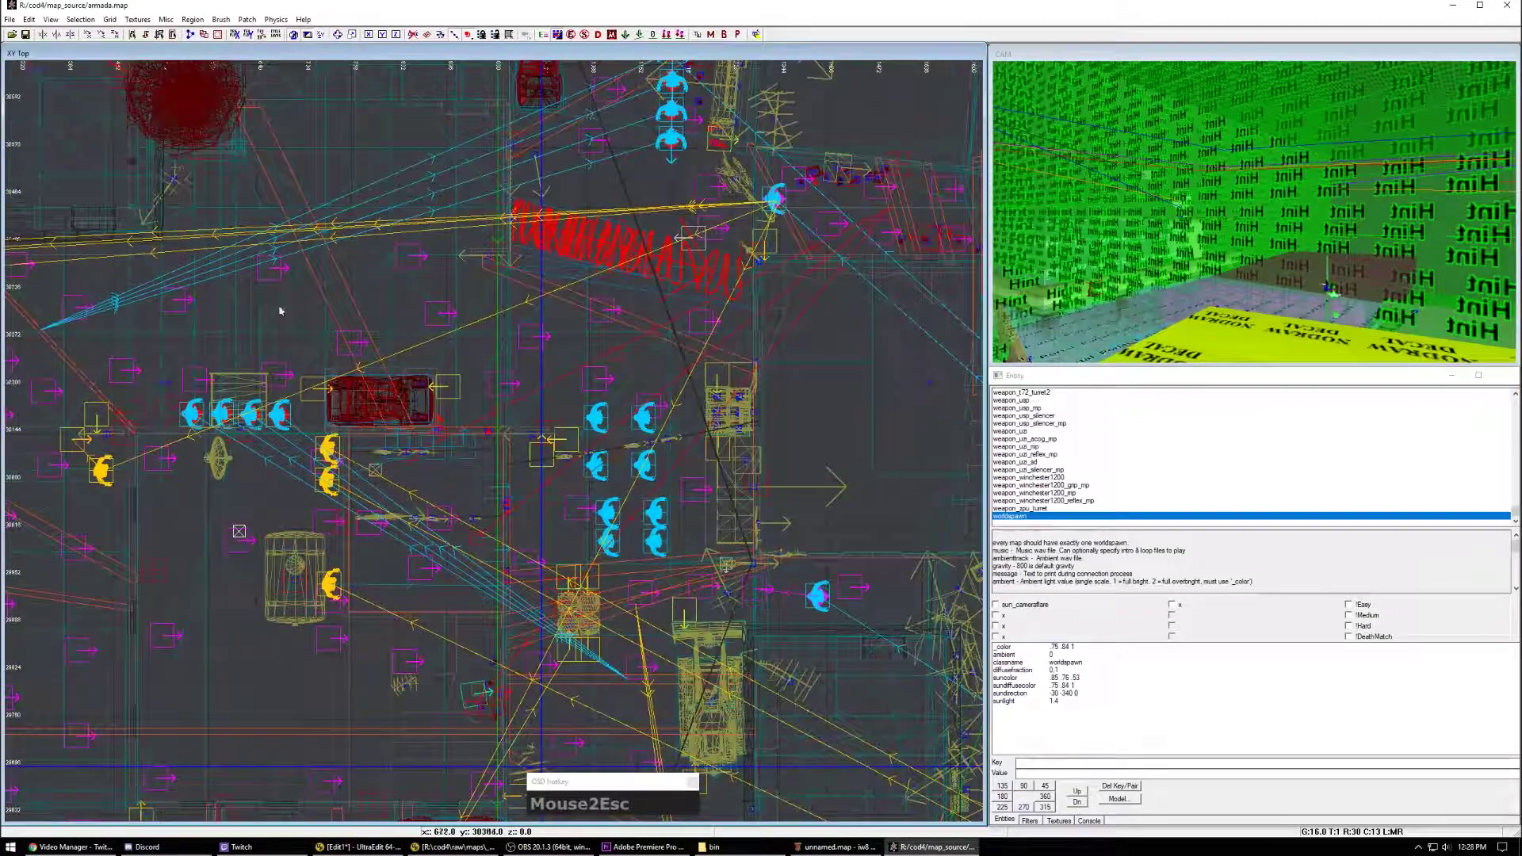
# Step: Turn off the display of entity names in the XY view
pyautogui.click(50, 19)
pyautogui.moveTo(103, 137)
pyautogui.click(214, 138)
pyautogui.moveTo(555, 464); pyautogui.dragTo(559, 469, button='right')
pyautogui.scroll(-2, 559, 469)
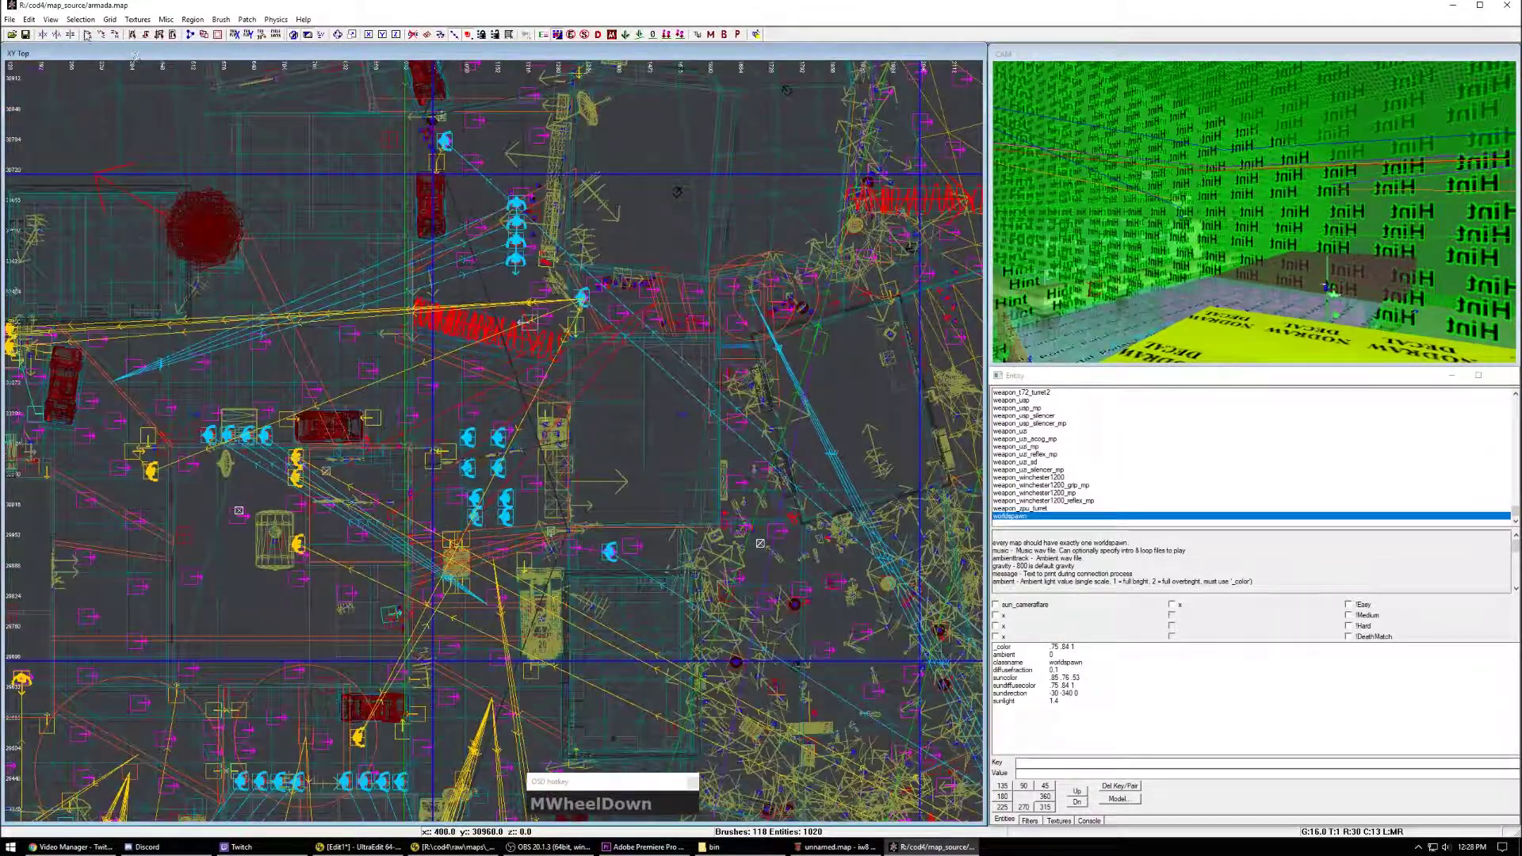
# Step: Turn off the display of block labels on the grid
pyautogui.moveTo(370, 274); pyautogui.dragTo(367, 283, button='right')
pyautogui.scroll(-7, 383, 301)
pyautogui.moveTo(796, 361); pyautogui.dragTo(767, 359, button='right')
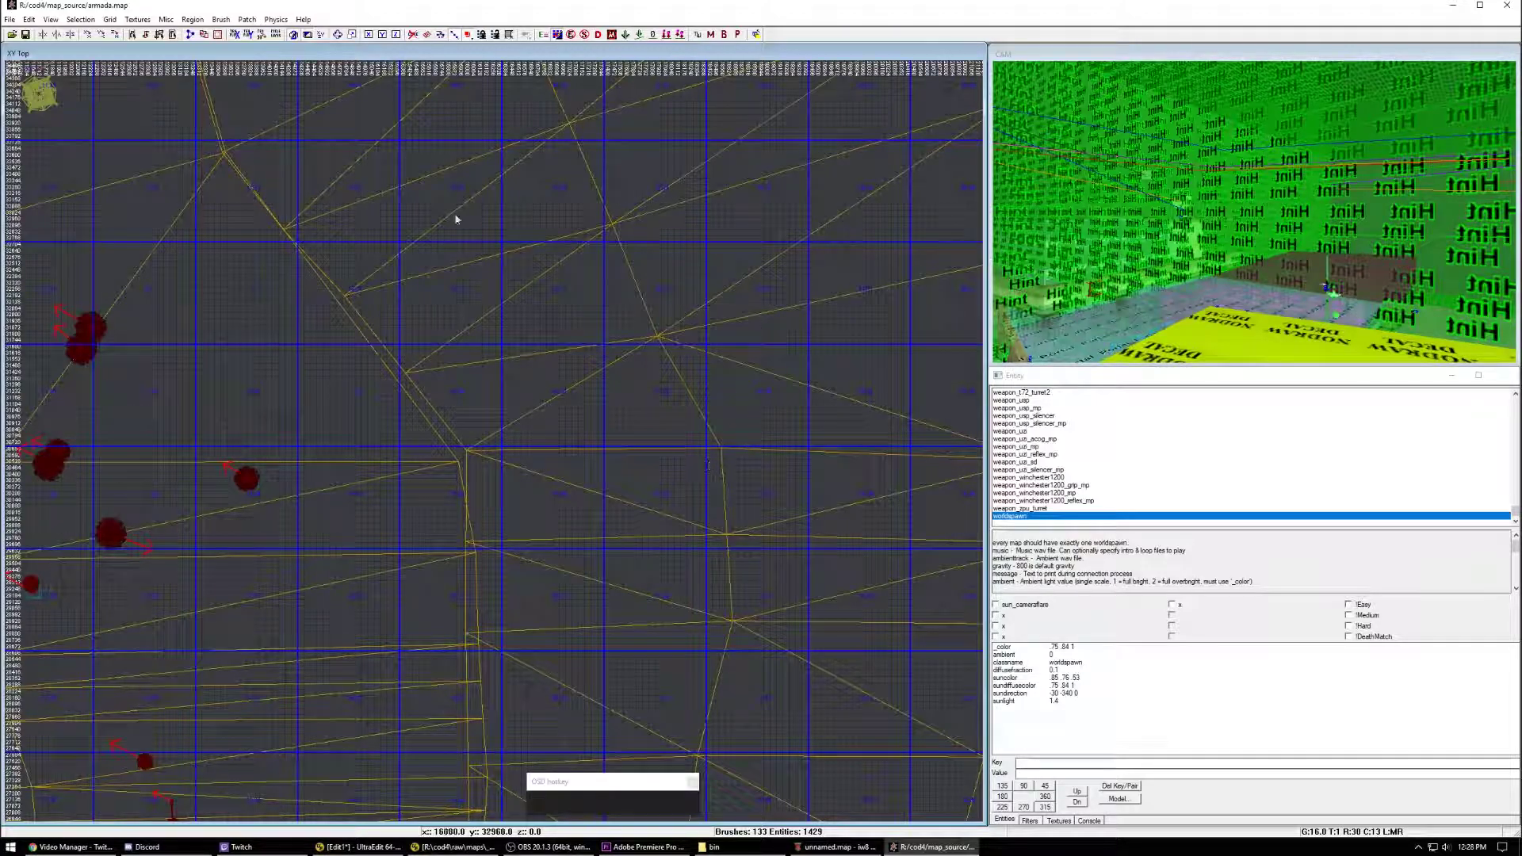
pyautogui.click(50, 19)
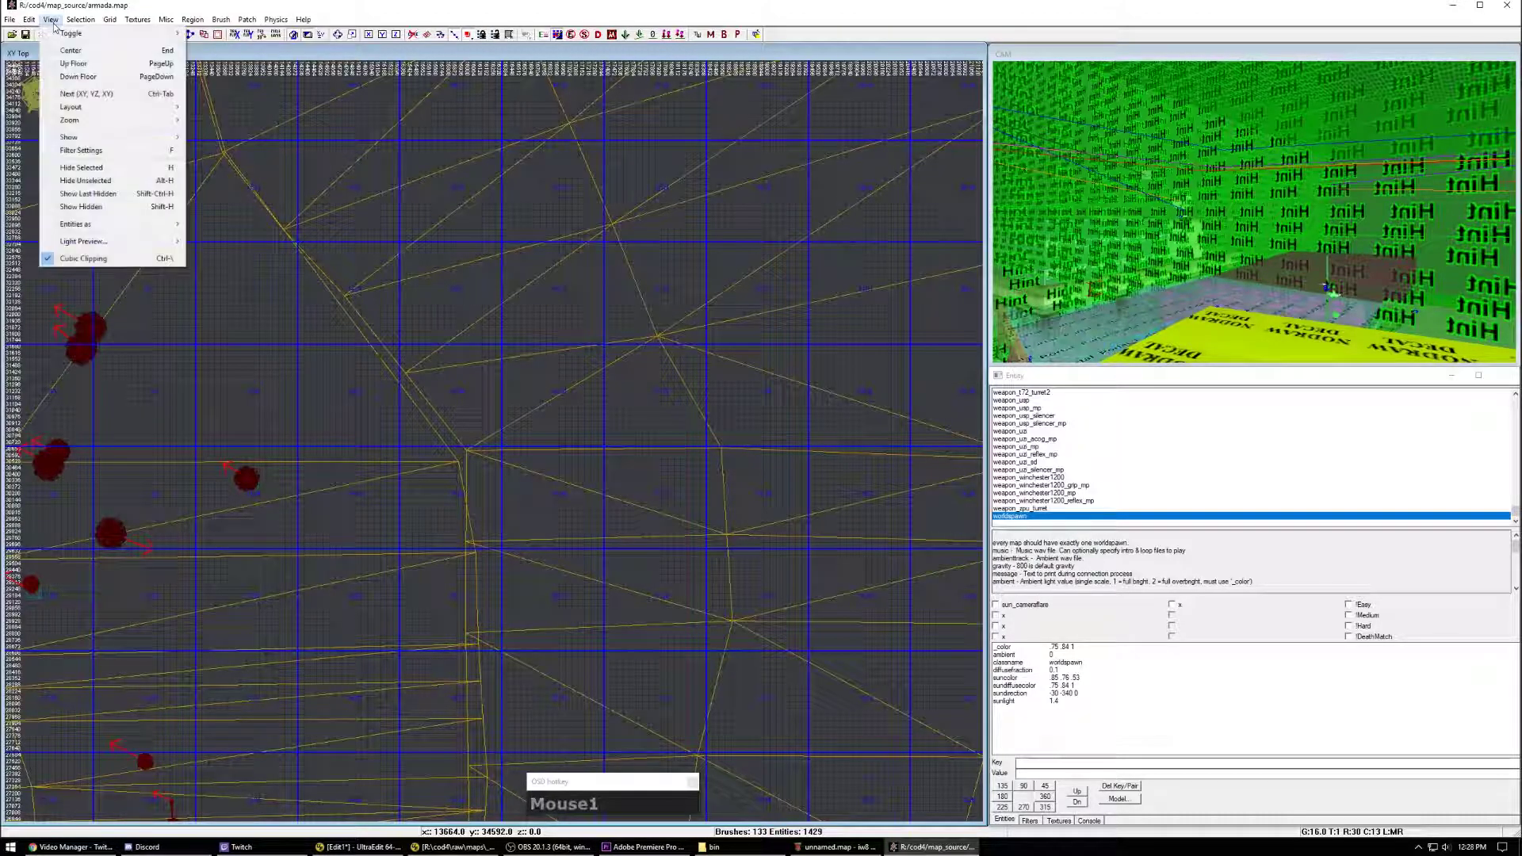
pyautogui.click(93, 141)
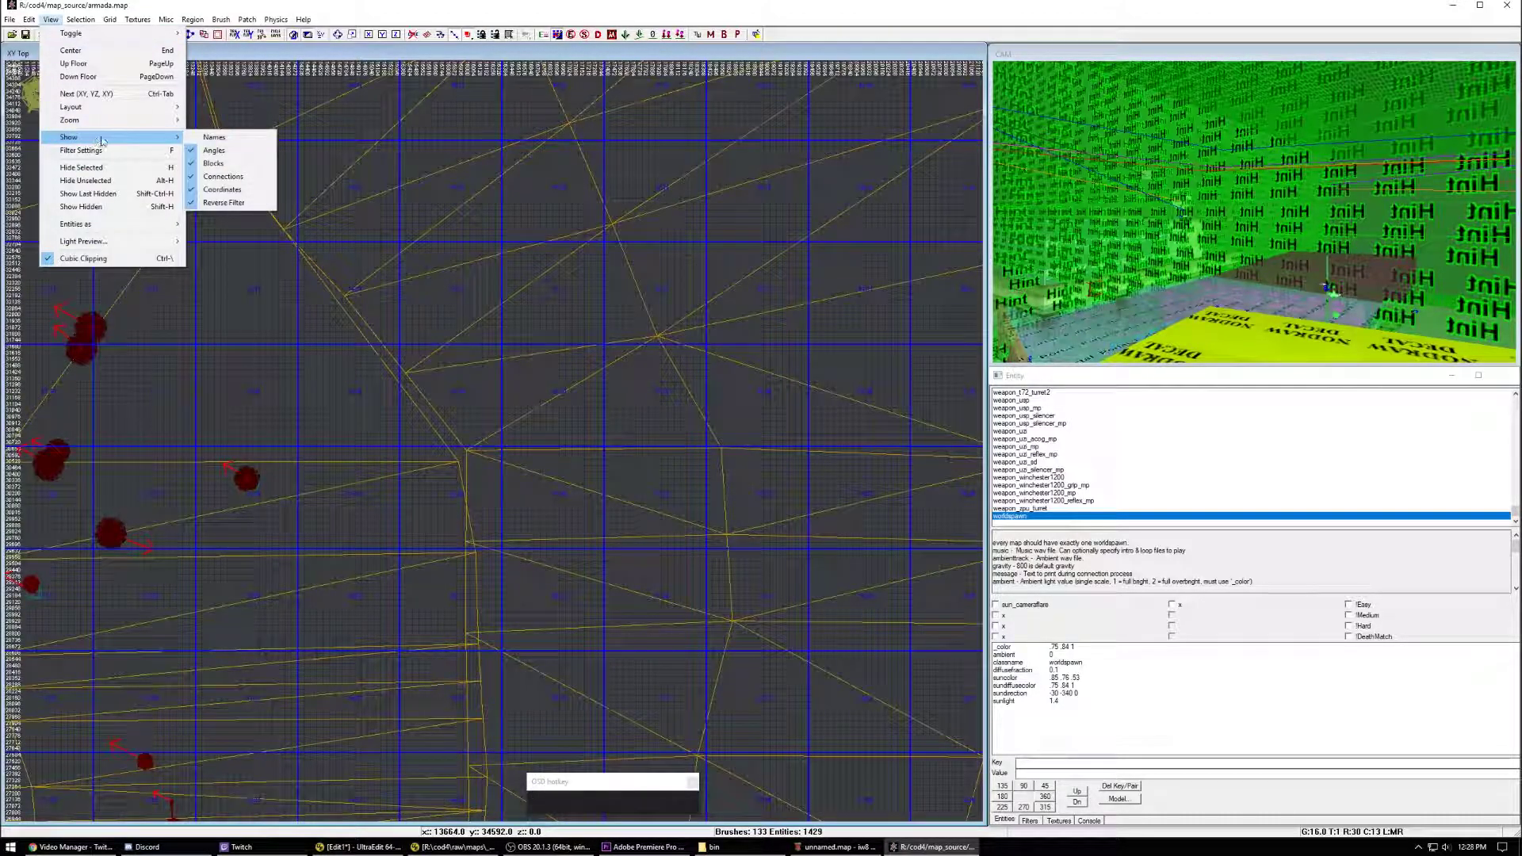
pyautogui.click(229, 168)
# Step: Examine how brushes, models and entity connections in the central area of armada.map look in the new color scheme
pyautogui.moveTo(511, 378); pyautogui.dragTo(517, 381, button='right')
pyautogui.scroll(-4, 517, 381)
pyautogui.moveTo(327, 410); pyautogui.dragTo(330, 410, button='right')
pyautogui.scroll(5, 329, 409)
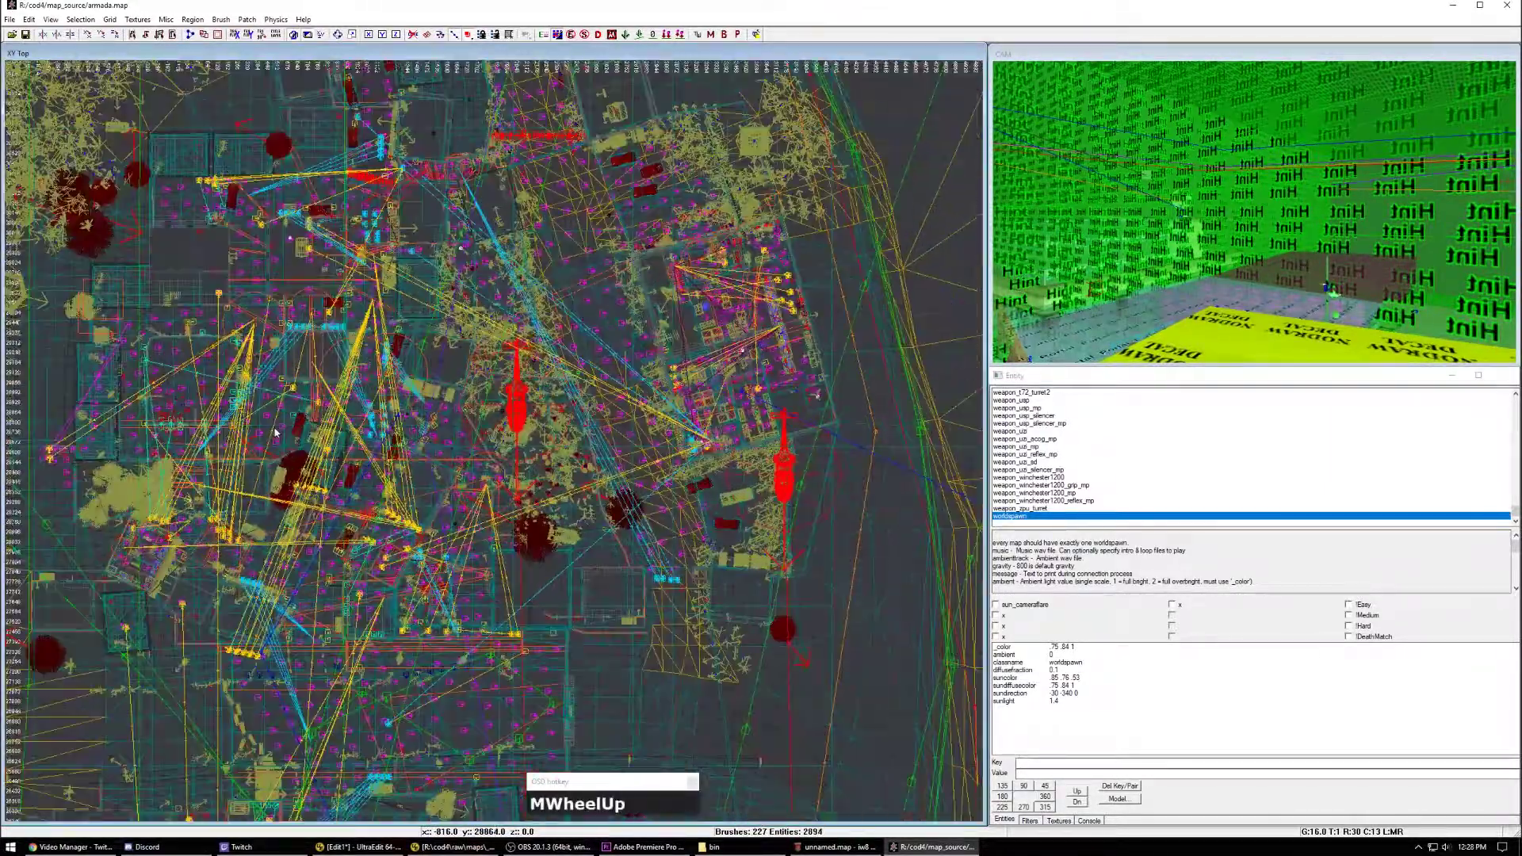
pyautogui.scroll(2, 275, 432)
pyautogui.moveTo(277, 432); pyautogui.dragTo(298, 431, button='right')
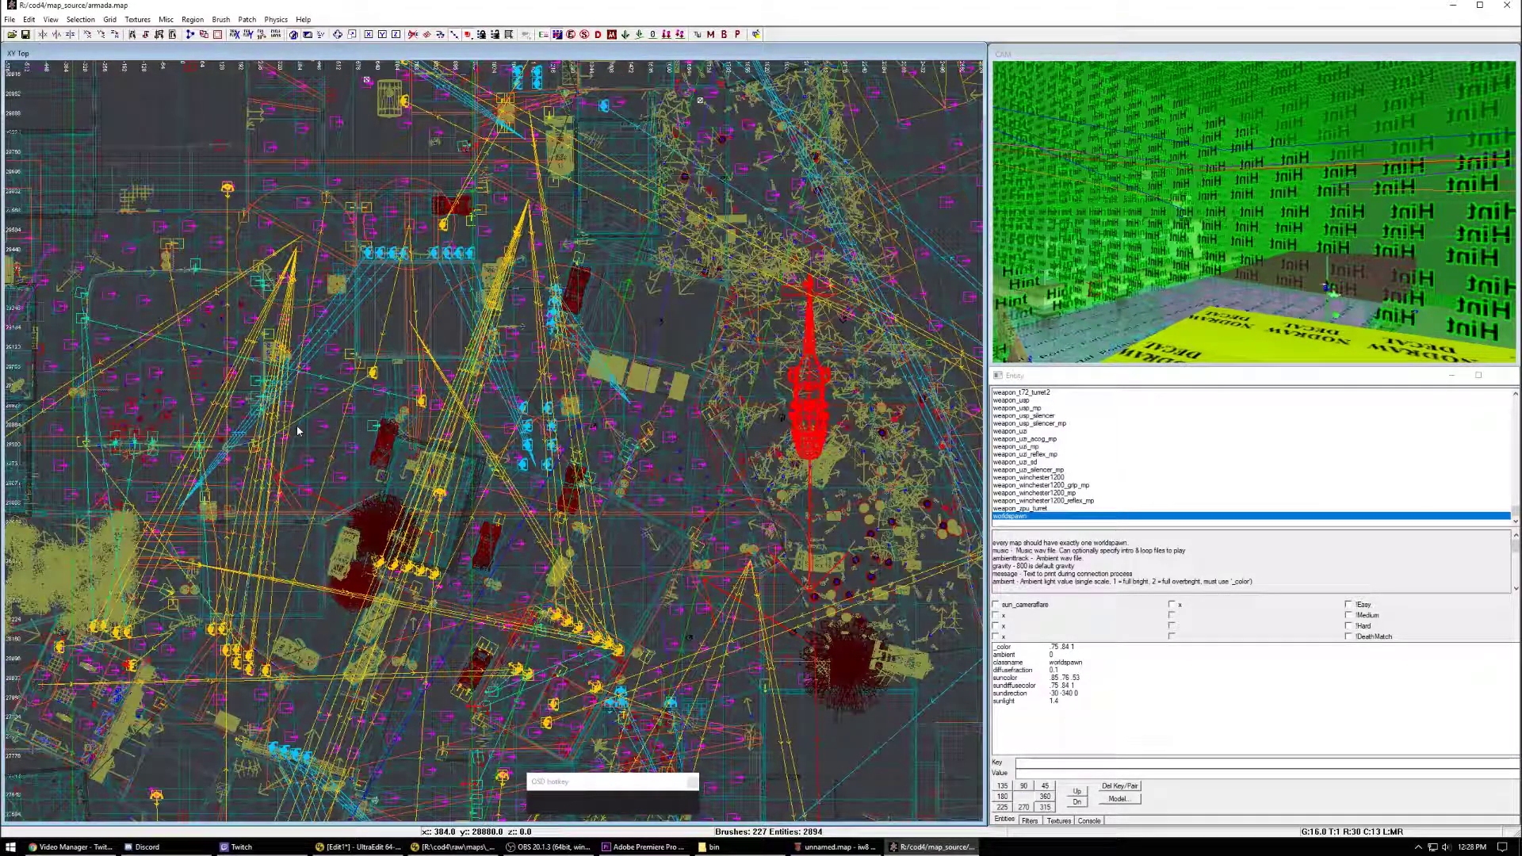
pyautogui.moveTo(290, 427); pyautogui.dragTo(313, 412, button='right')
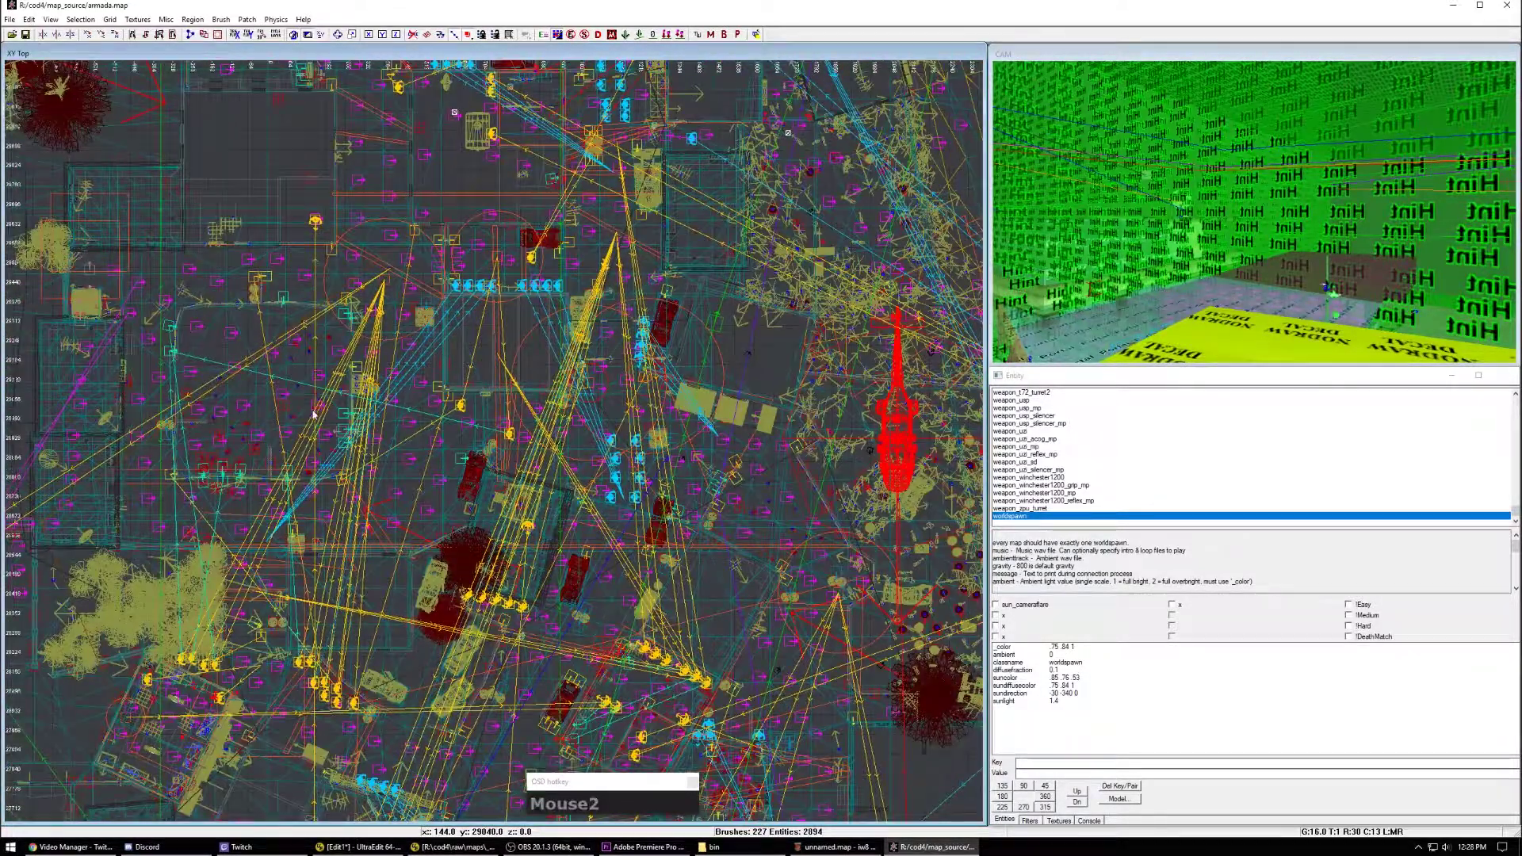
pyautogui.scroll(-2, 313, 412)
pyautogui.rightClick(205, 345)
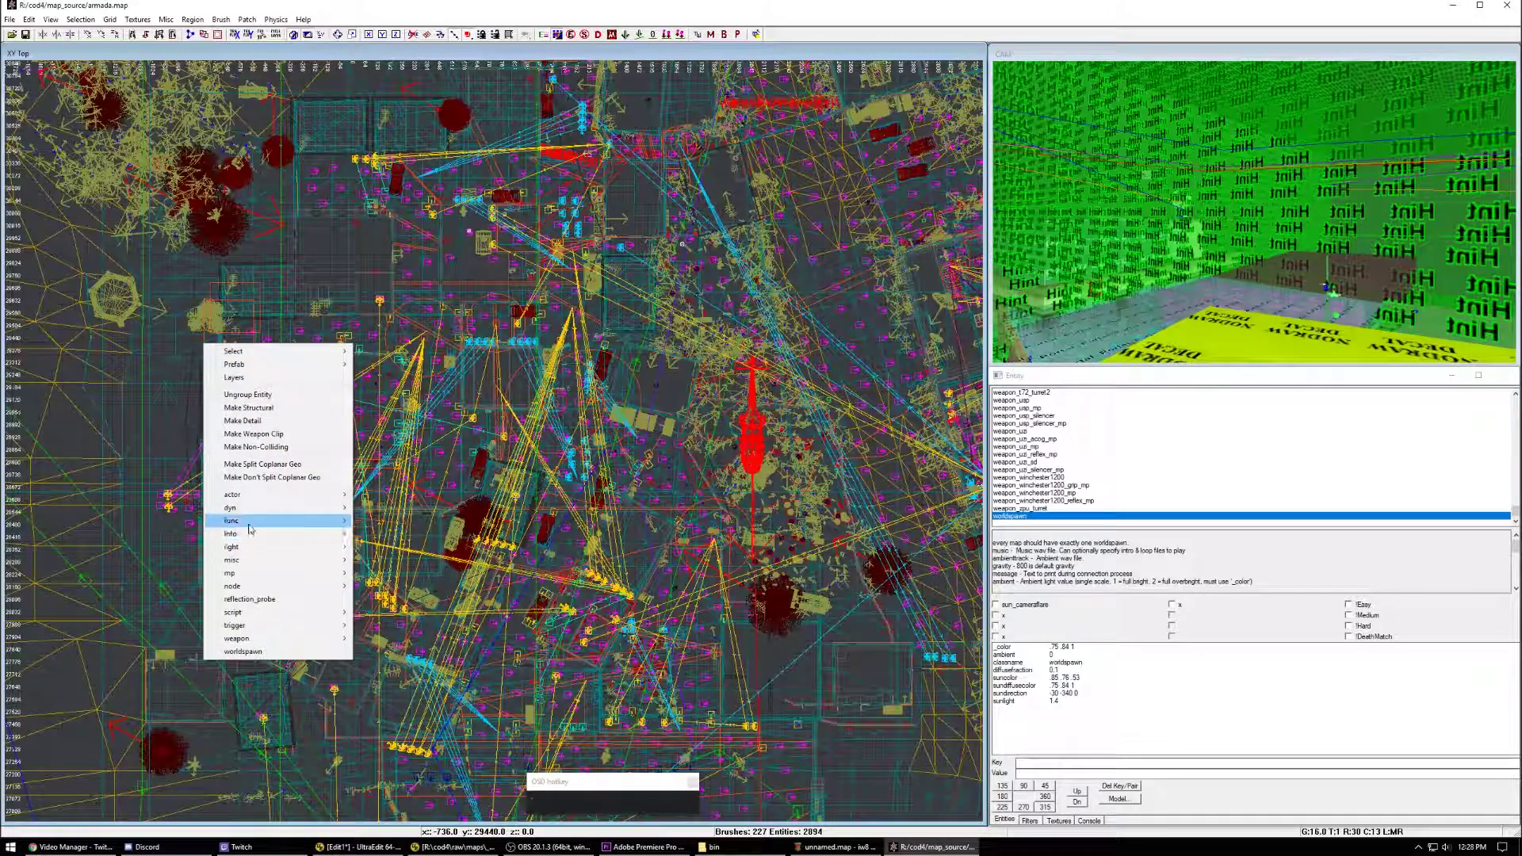
pyautogui.moveTo(249, 525)
pyautogui.rightClick(458, 439)
pyautogui.moveTo(533, 409); pyautogui.dragTo(460, 395, button='right')
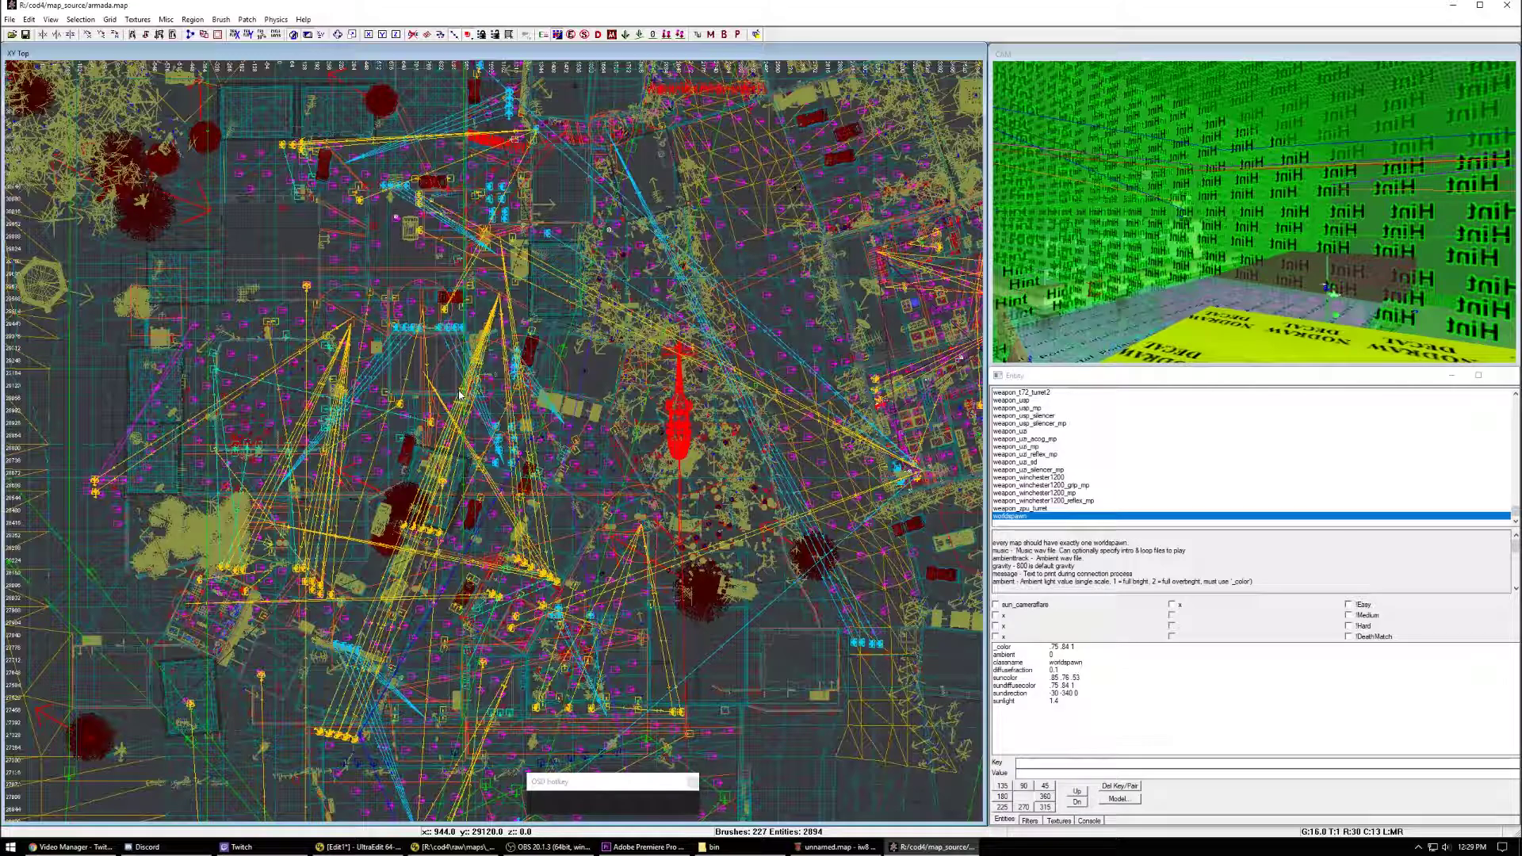
# Step: Examine the actors, parked vehicles and path lines around the parking lot and neighbouring buildings in the XY top view
pyautogui.scroll(1, 508, 383)
pyautogui.moveTo(509, 382); pyautogui.dragTo(583, 342, button='right')
pyautogui.scroll(-5, 481, 477)
pyautogui.moveTo(410, 619); pyautogui.dragTo(299, 565, button='right')
pyautogui.scroll(8, 541, 660)
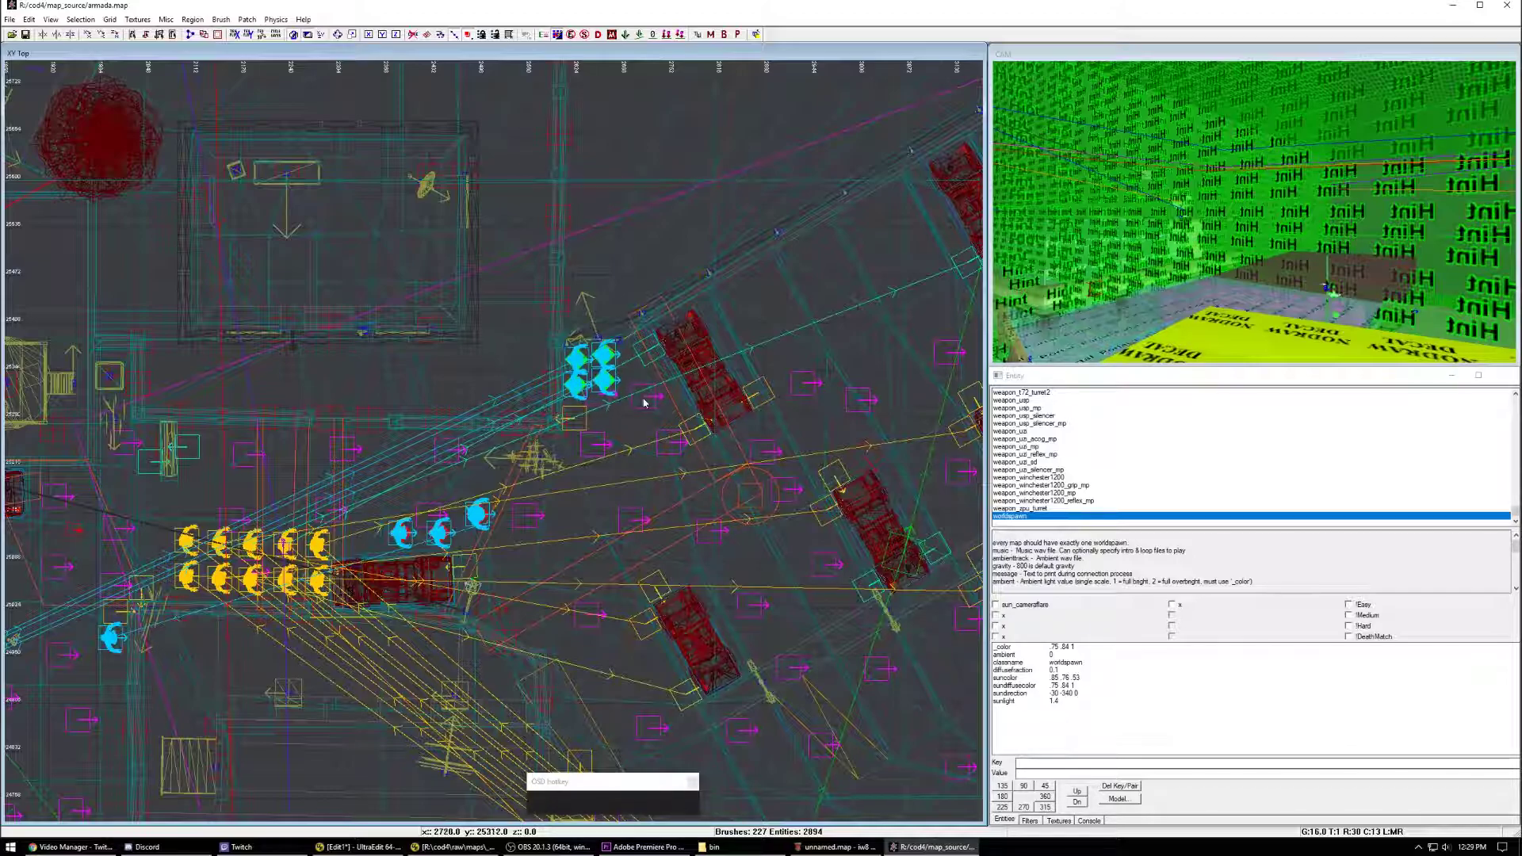
pyautogui.scroll(-3, 724, 634)
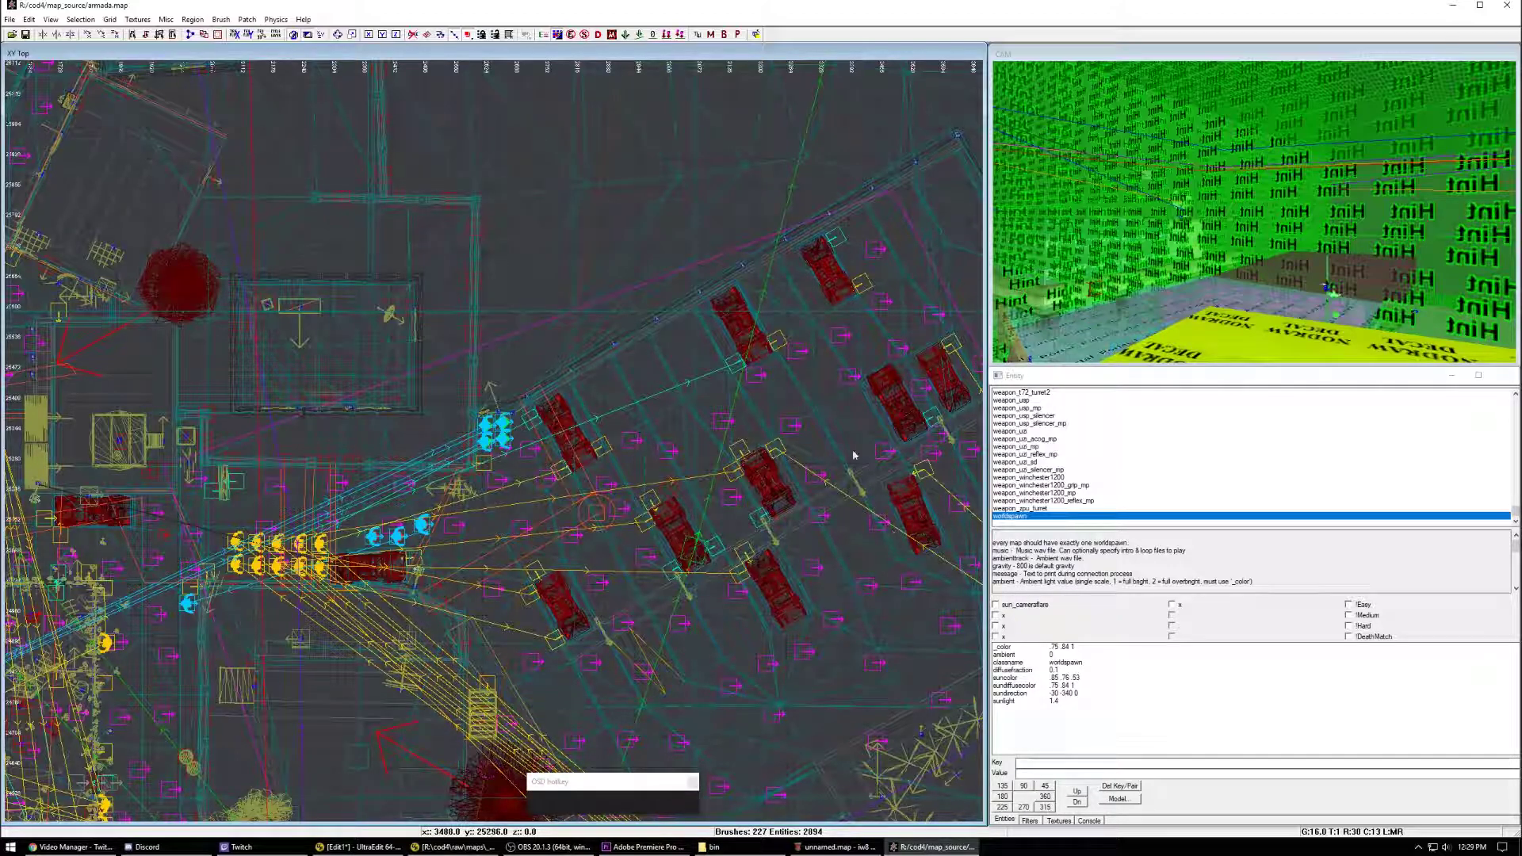
pyautogui.scroll(-2, 508, 424)
pyautogui.scroll(-3, 508, 424)
pyautogui.scroll(3, 508, 424)
pyautogui.scroll(-3, 453, 535)
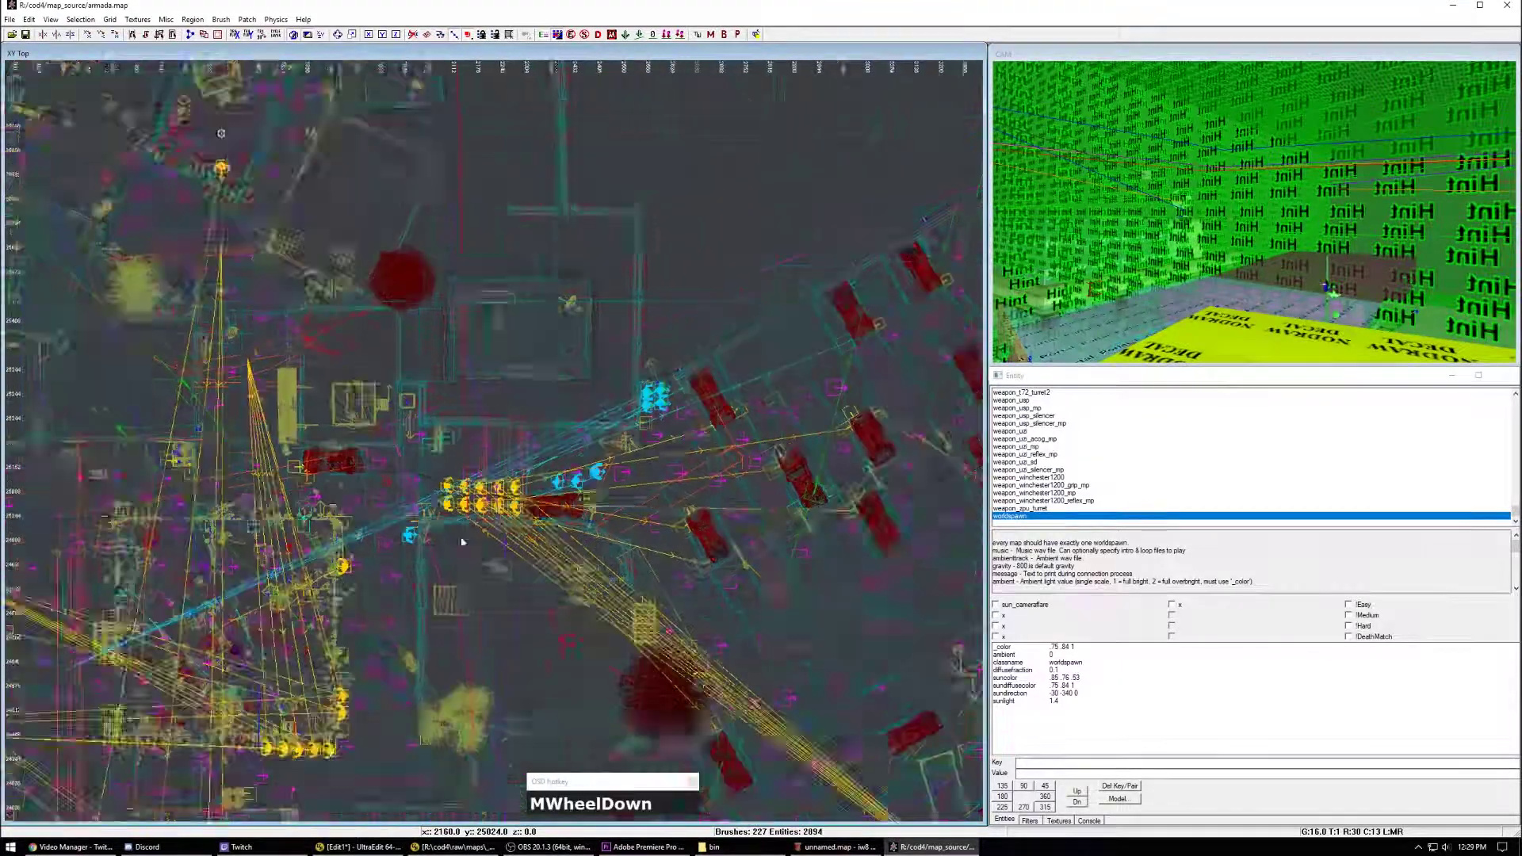
pyautogui.moveTo(460, 547); pyautogui.dragTo(497, 525, button='right')
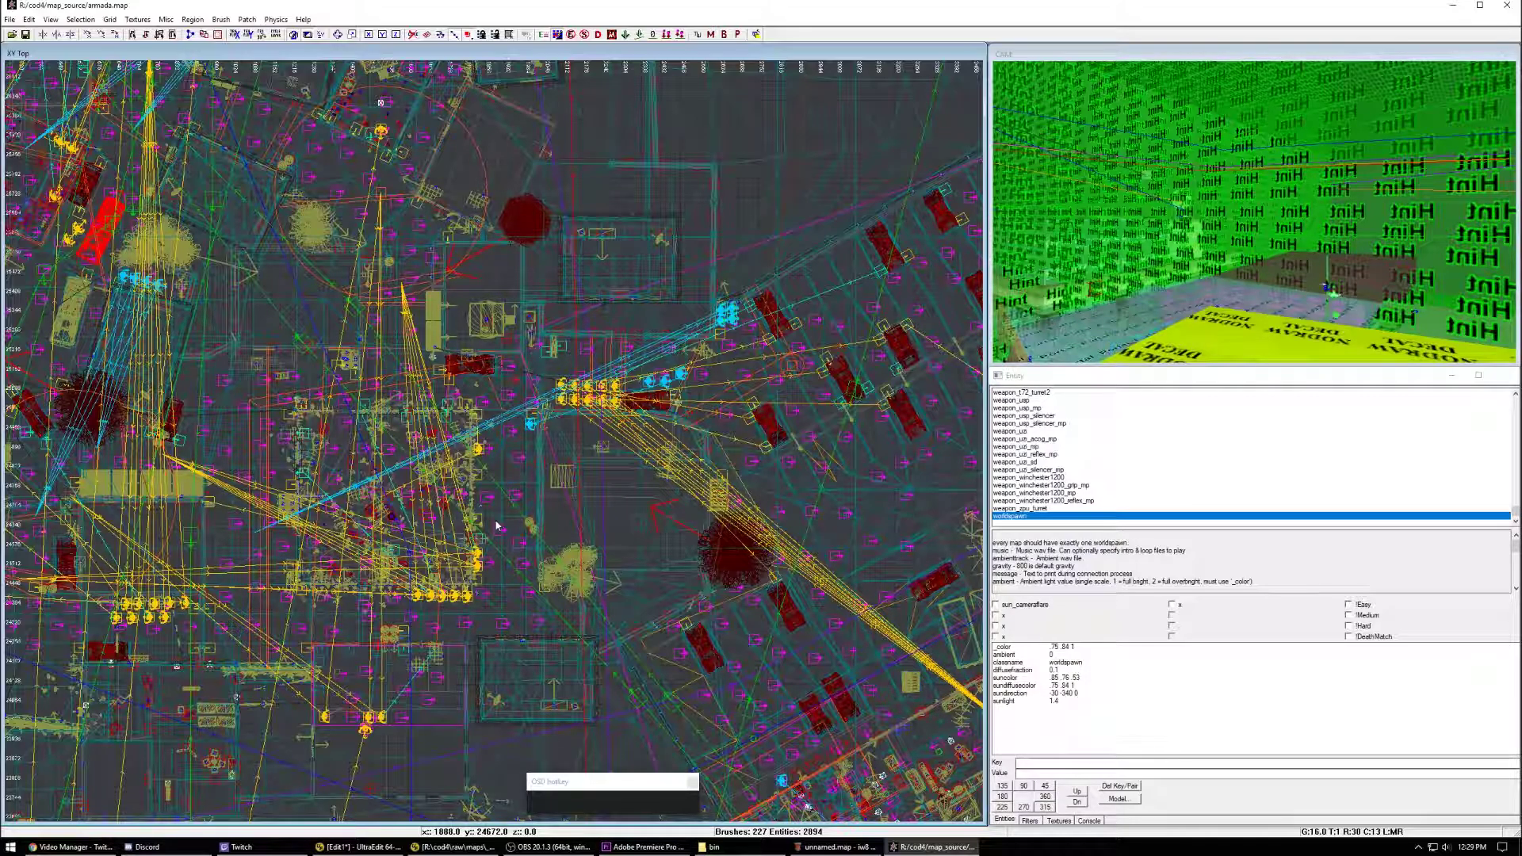
pyautogui.moveTo(497, 526); pyautogui.dragTo(544, 516, button='right')
pyautogui.scroll(-2, 545, 516)
pyautogui.moveTo(239, 276); pyautogui.dragTo(326, 271, button='right')
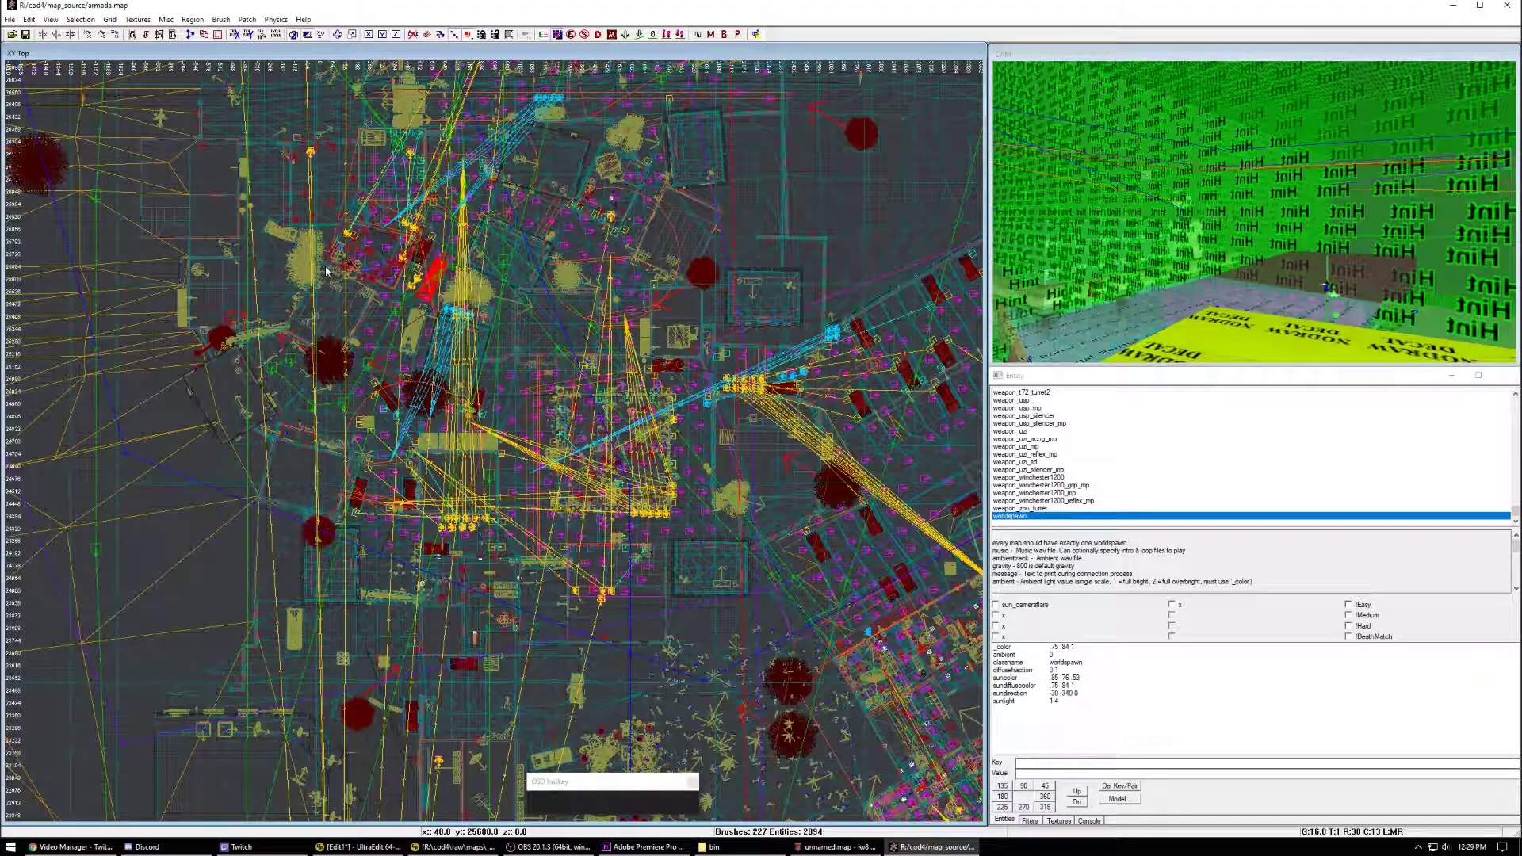